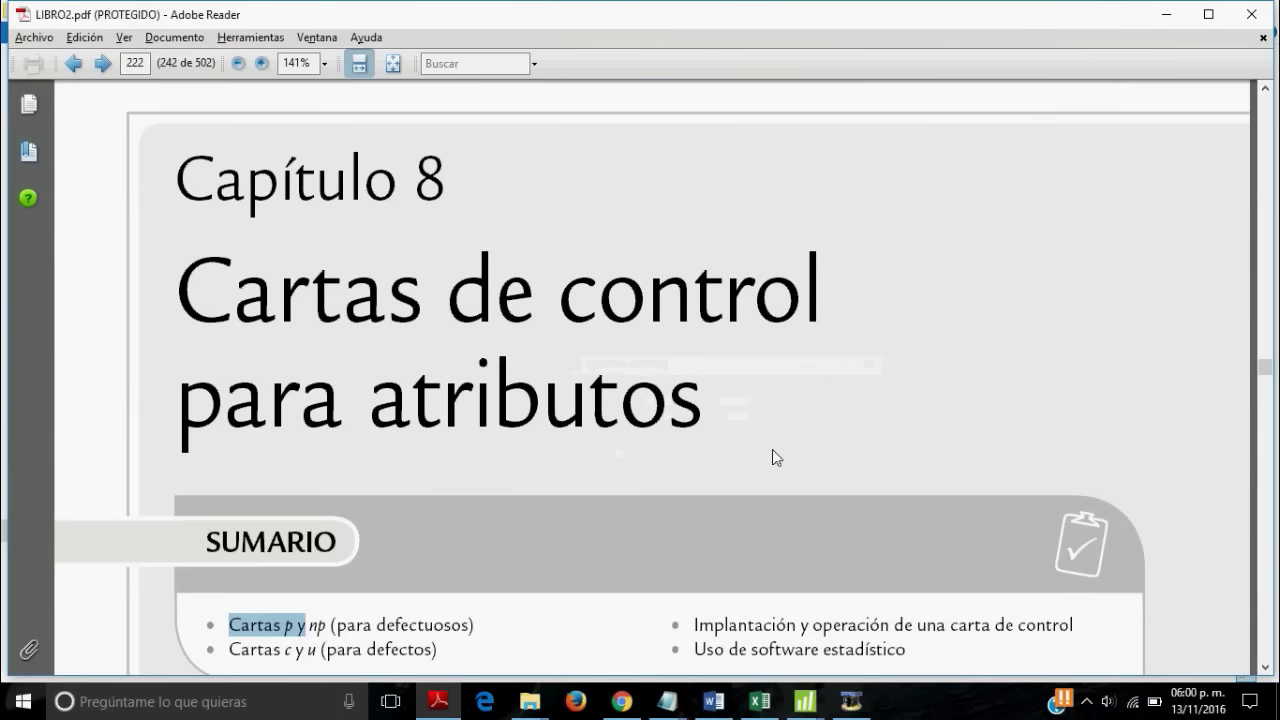
- Clear the highlight on the summary text in LIBRO2.pdf
scroll(765, 445, down, 1)
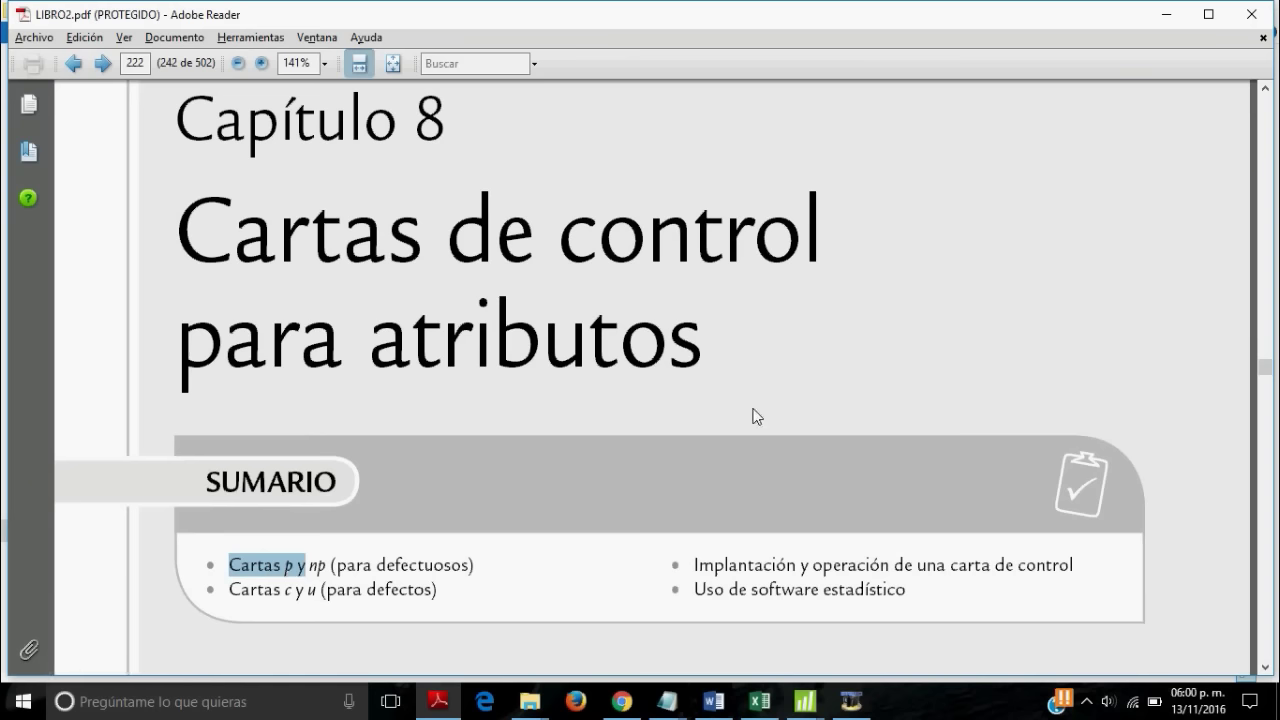
scroll(751, 414, up, 1)
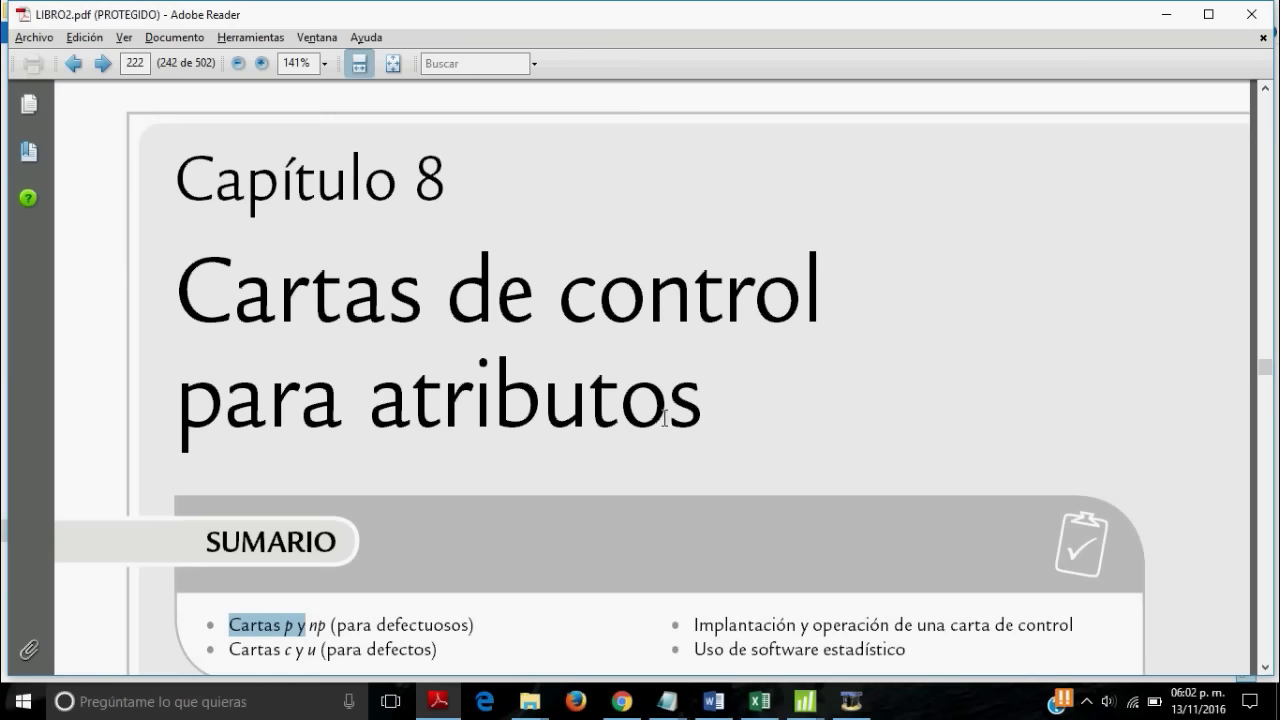
scroll(643, 432, down, 1)
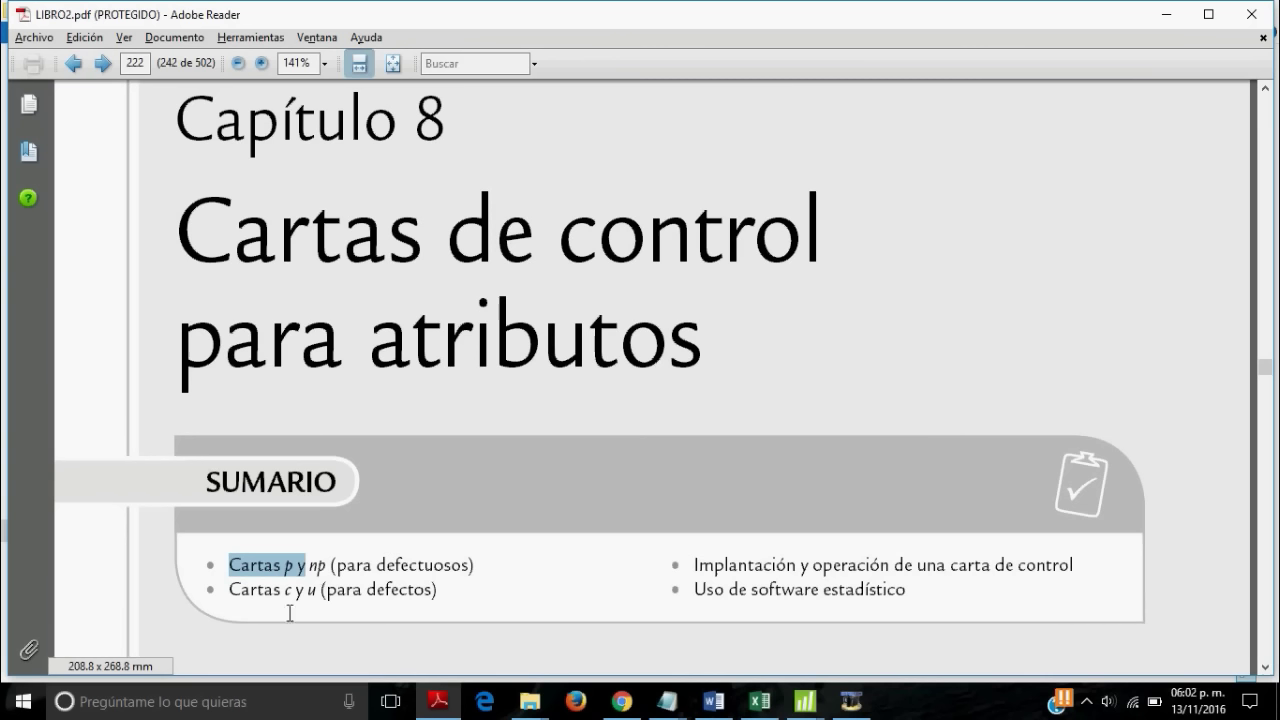
click(290, 594)
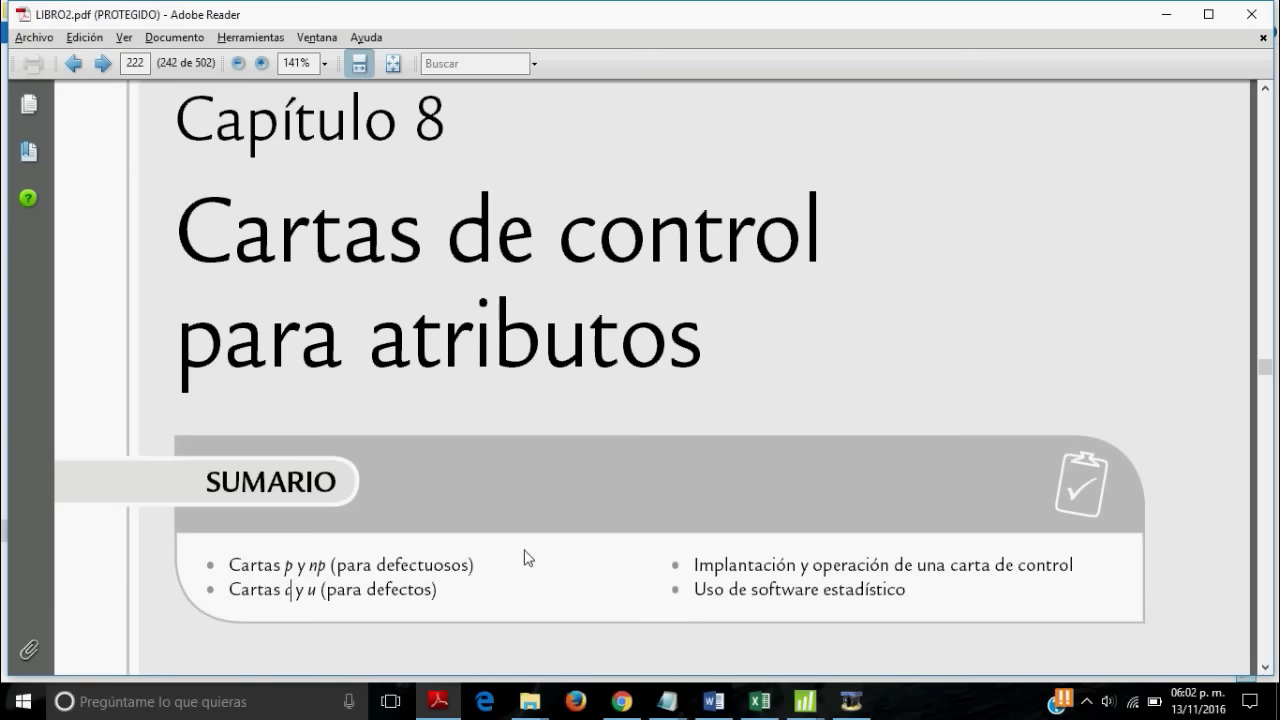
- On page 223, select the chart-type labels from Proporción de defectuosos through Defectos por unidad
scroll(654, 397, down, 5)
scroll(657, 391, down, 5)
scroll(663, 392, down, 5)
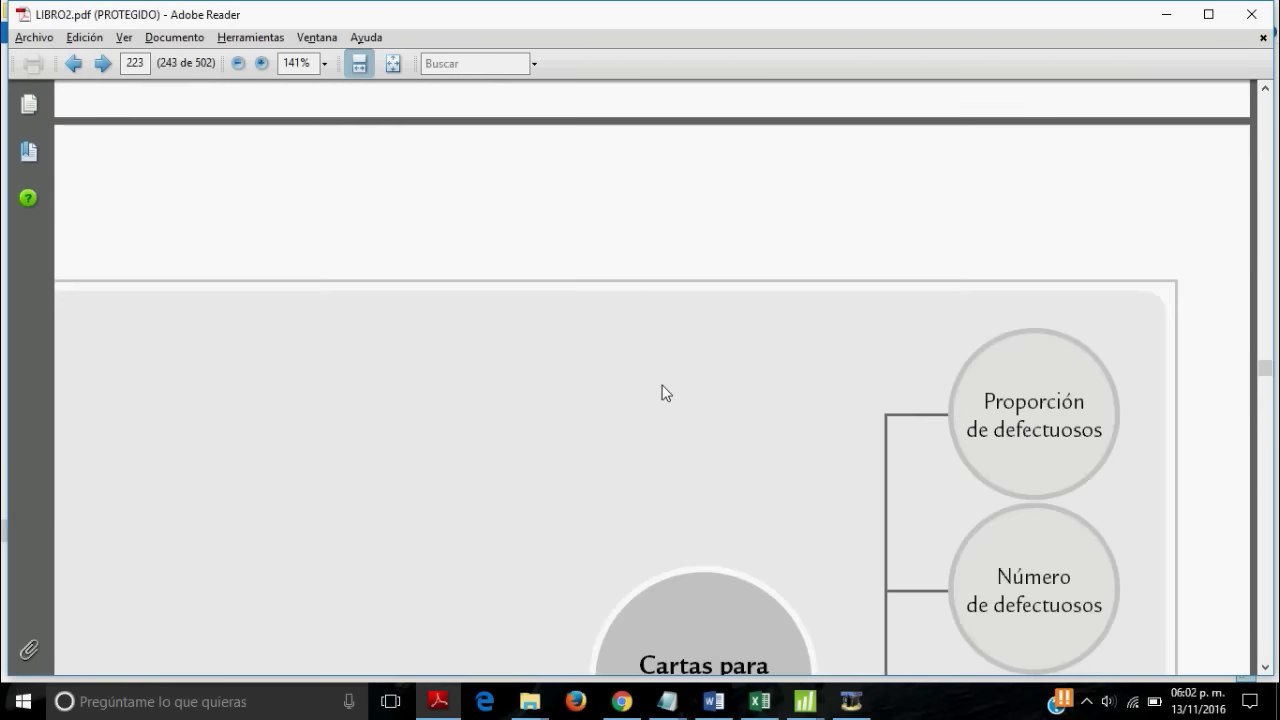
scroll(661, 392, down, 5)
scroll(694, 386, up, 2)
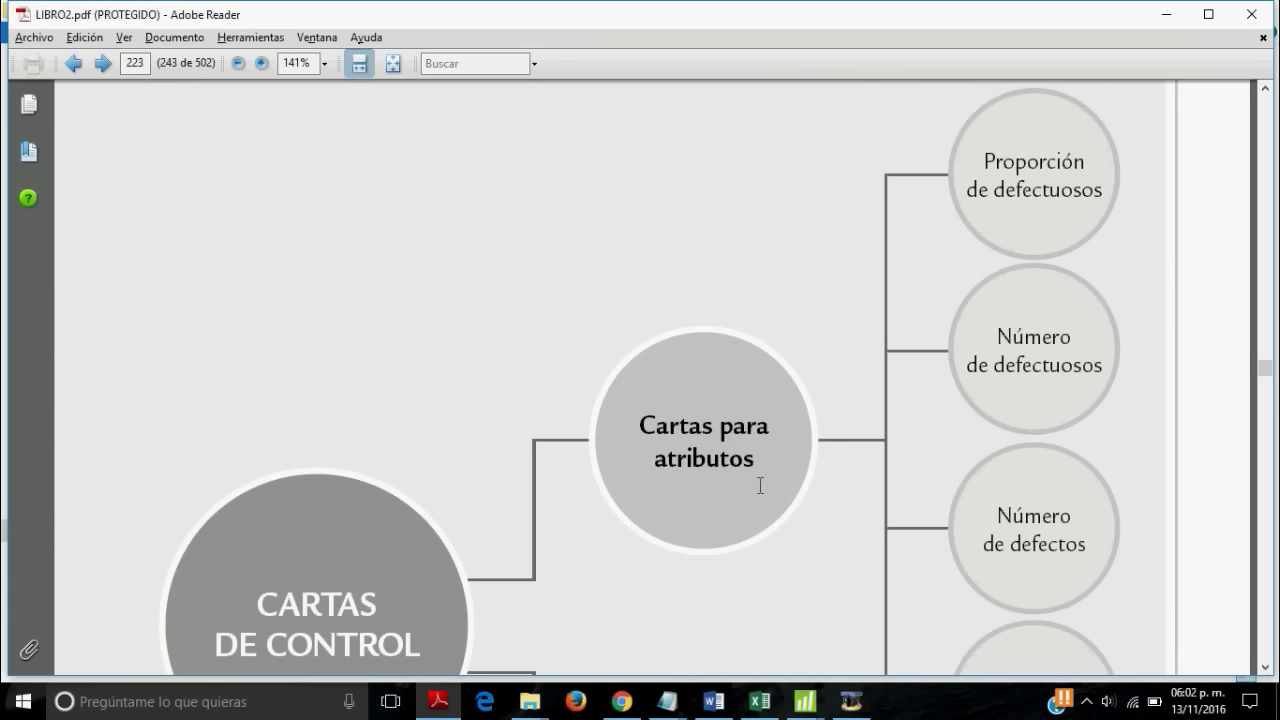
drag(984, 160, 1103, 206)
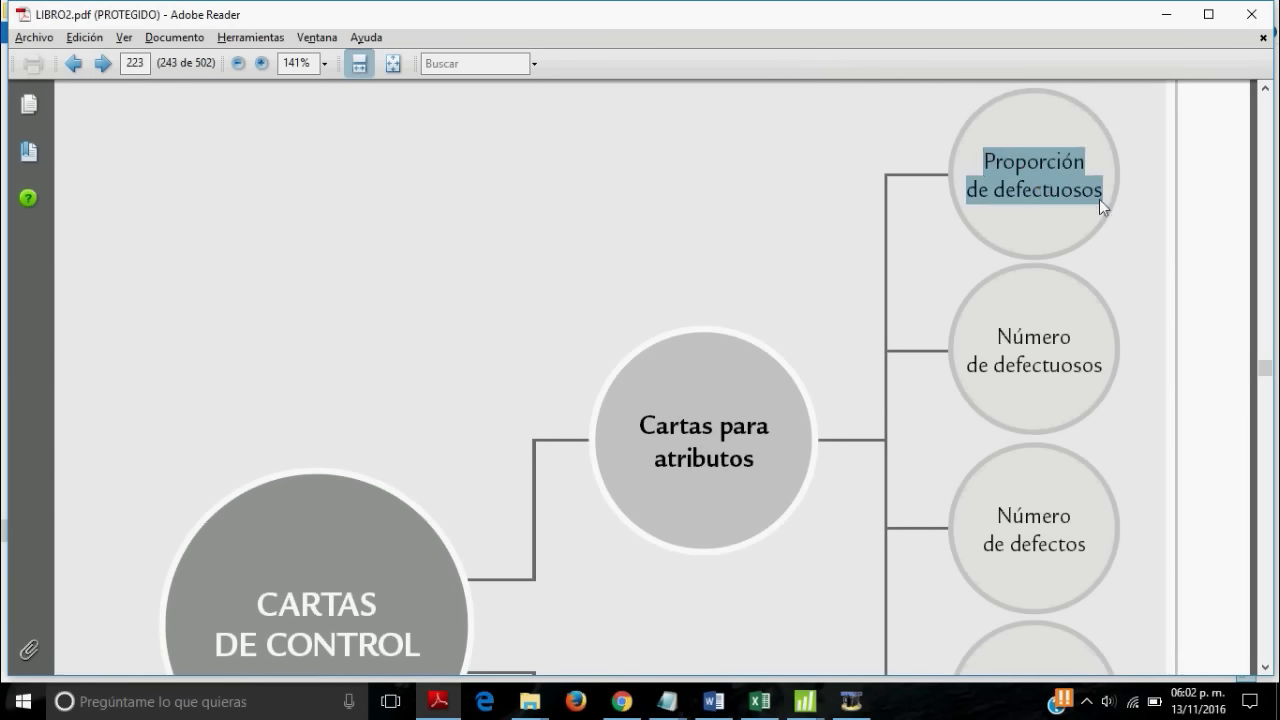
mouse_move(997, 336)
mouse_down()
mouse_move(1036, 336)
mouse_move(1100, 373)
mouse_up()
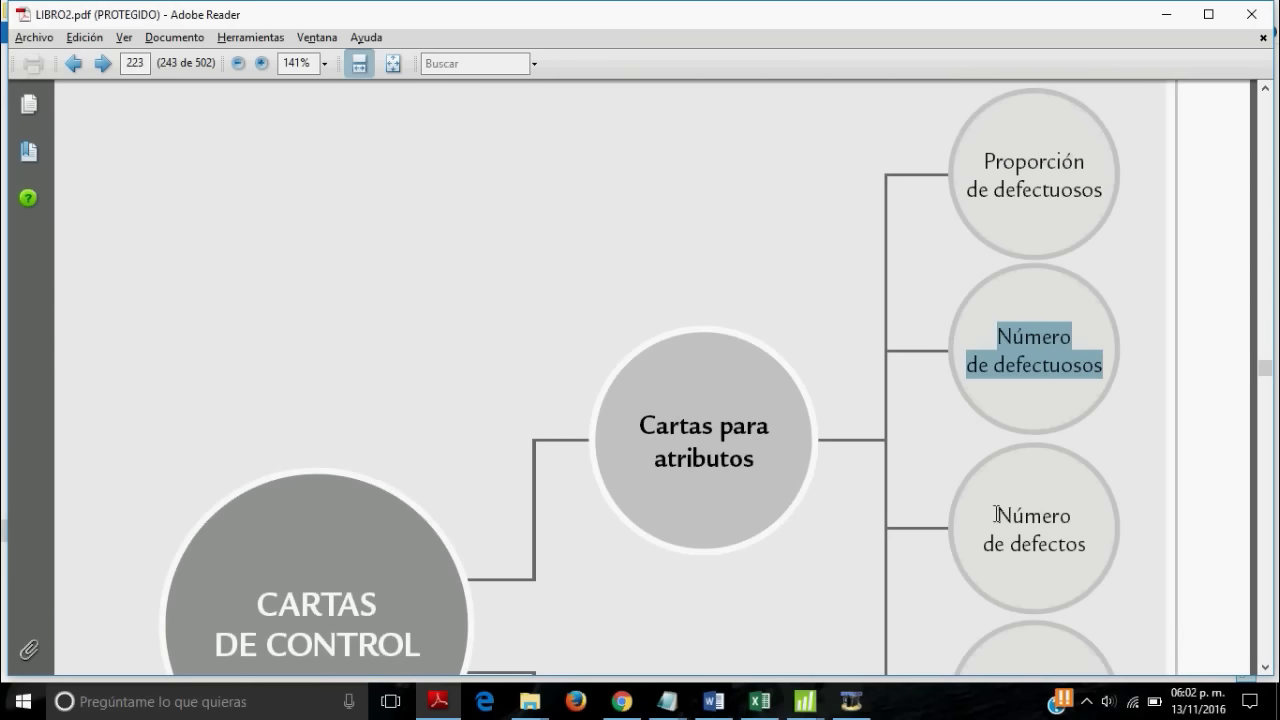
drag(996, 514, 1088, 548)
scroll(1085, 545, down, 3)
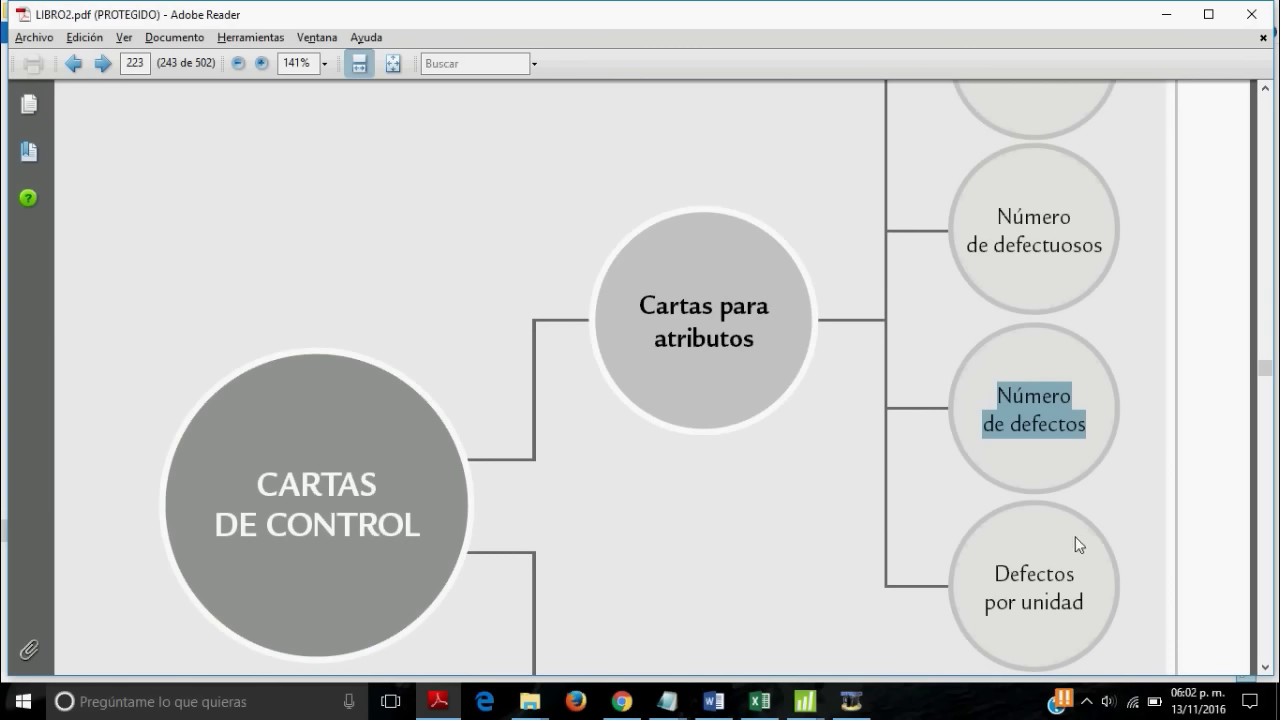
mouse_move(995, 573)
mouse_down()
mouse_move(1039, 580)
mouse_move(1063, 619)
mouse_up()
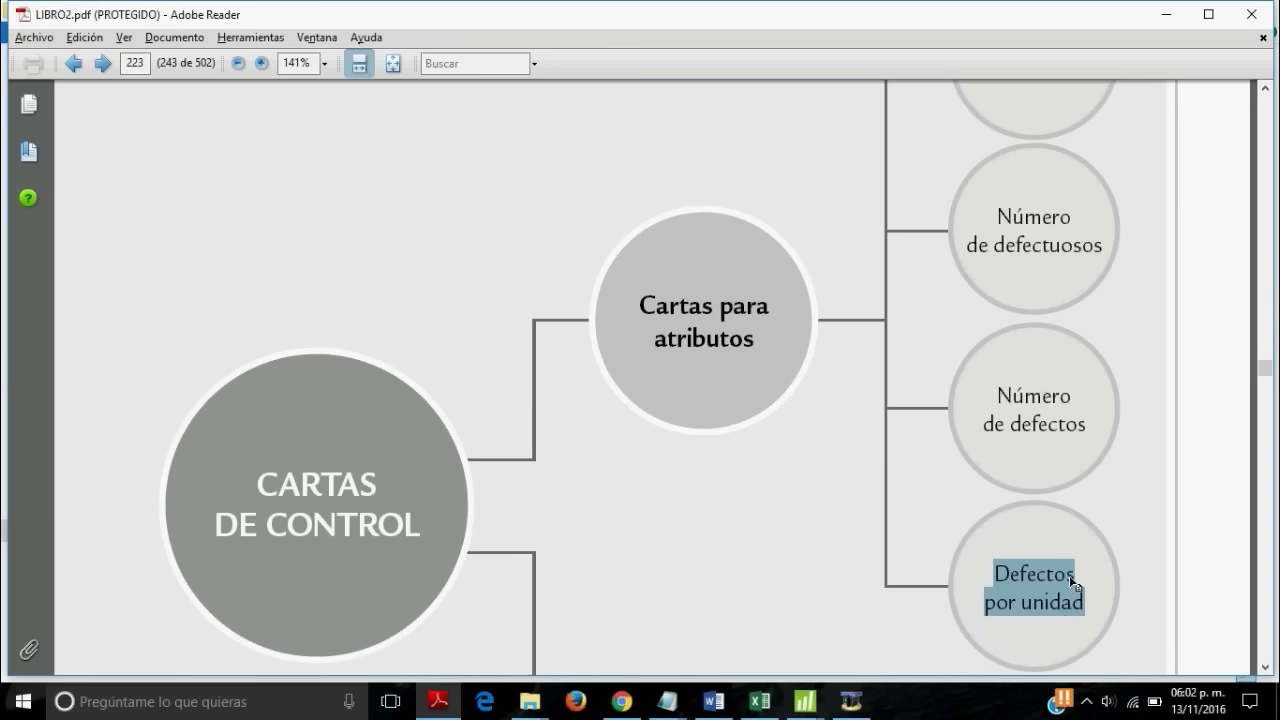
scroll(1070, 584, up, 3)
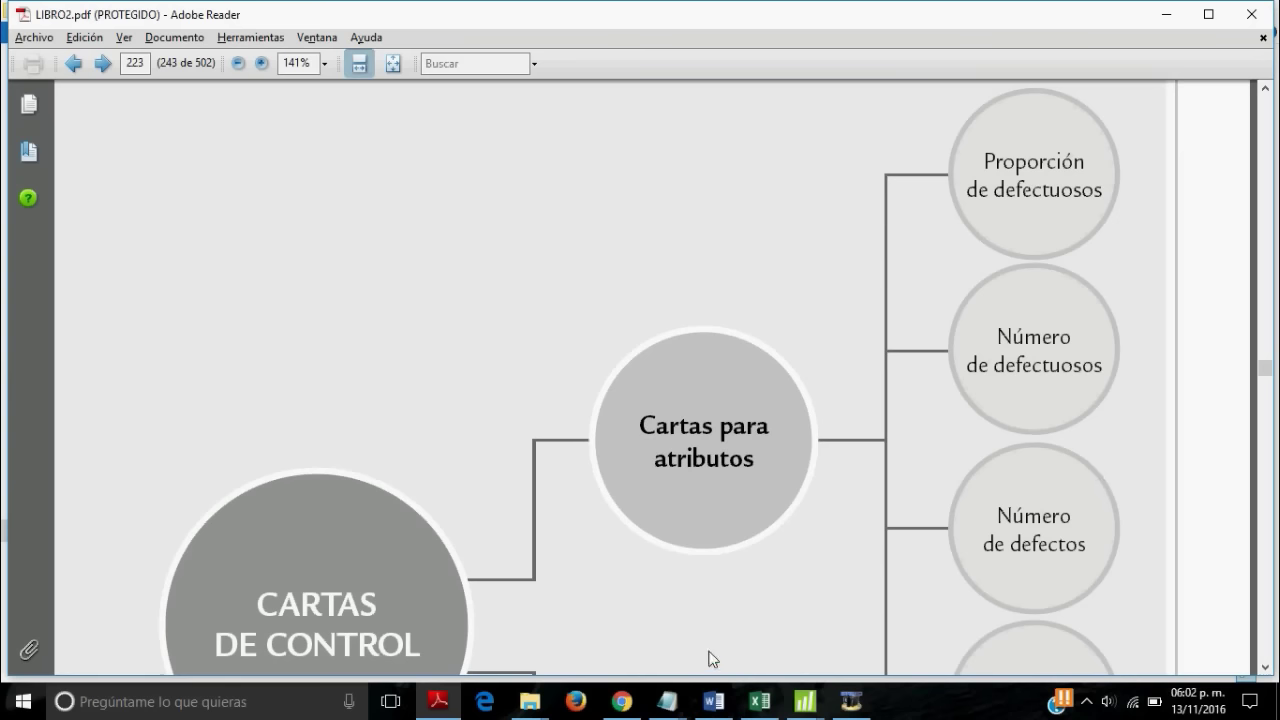
- Switch to the Excel workbook and look through the sausage-packaging data on Carta p
click(759, 703)
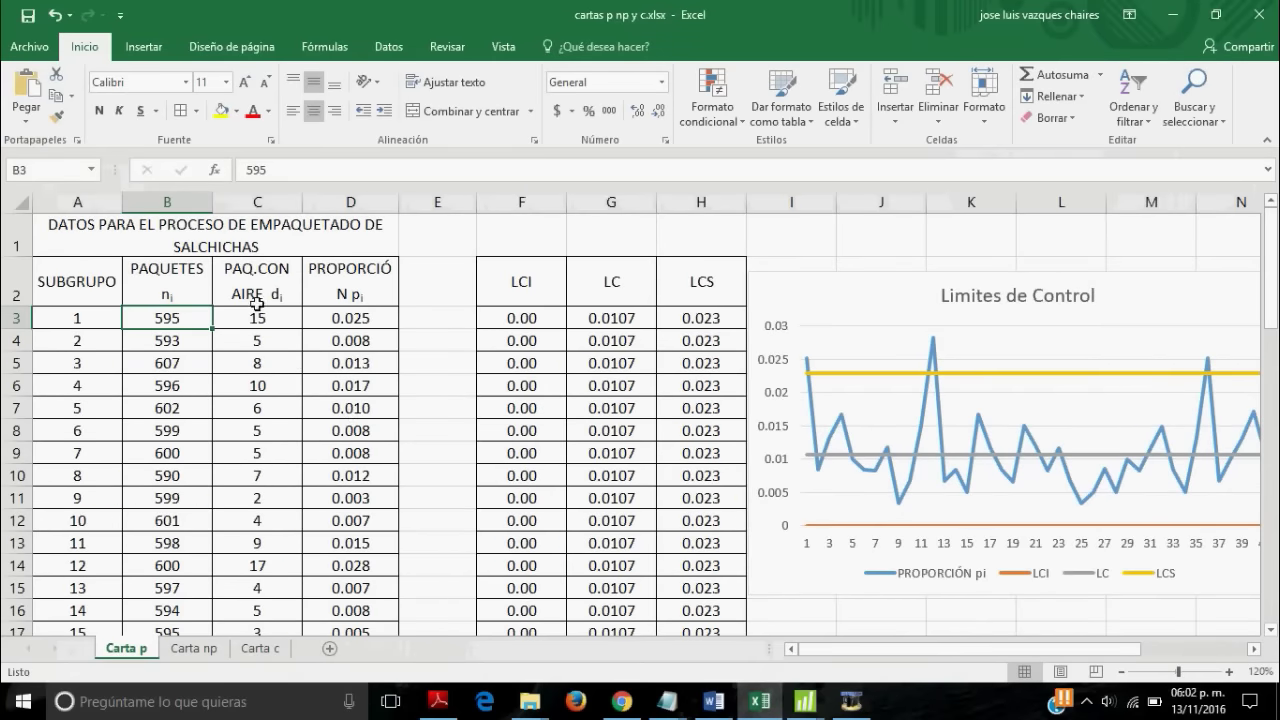
click(285, 235)
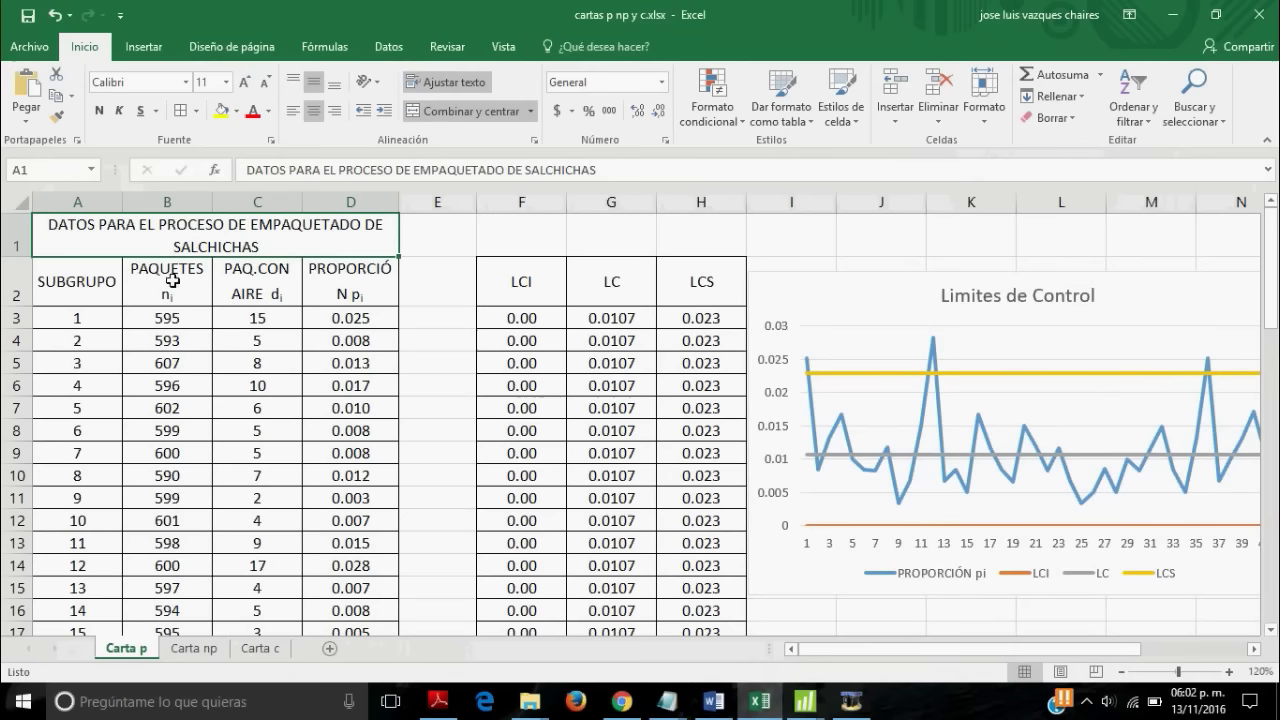
scroll(170, 282, down, 2)
scroll(175, 282, down, 5)
scroll(175, 282, down, 2)
scroll(190, 292, up, 8)
scroll(165, 338, down, 1)
scroll(165, 352, down, 1)
scroll(165, 352, up, 2)
drag(68, 323, 68, 643)
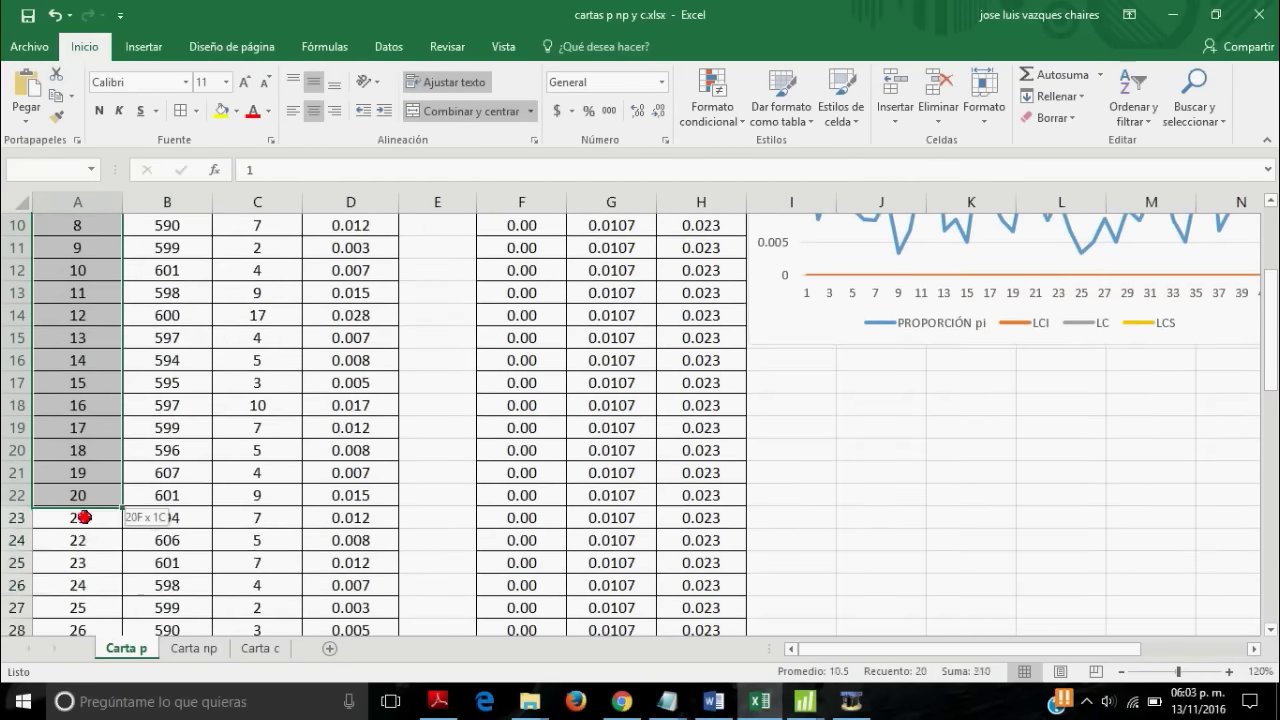
mouse_move(68, 643)
mouse_down()
mouse_move(85, 643)
mouse_move(80, 600)
mouse_up()
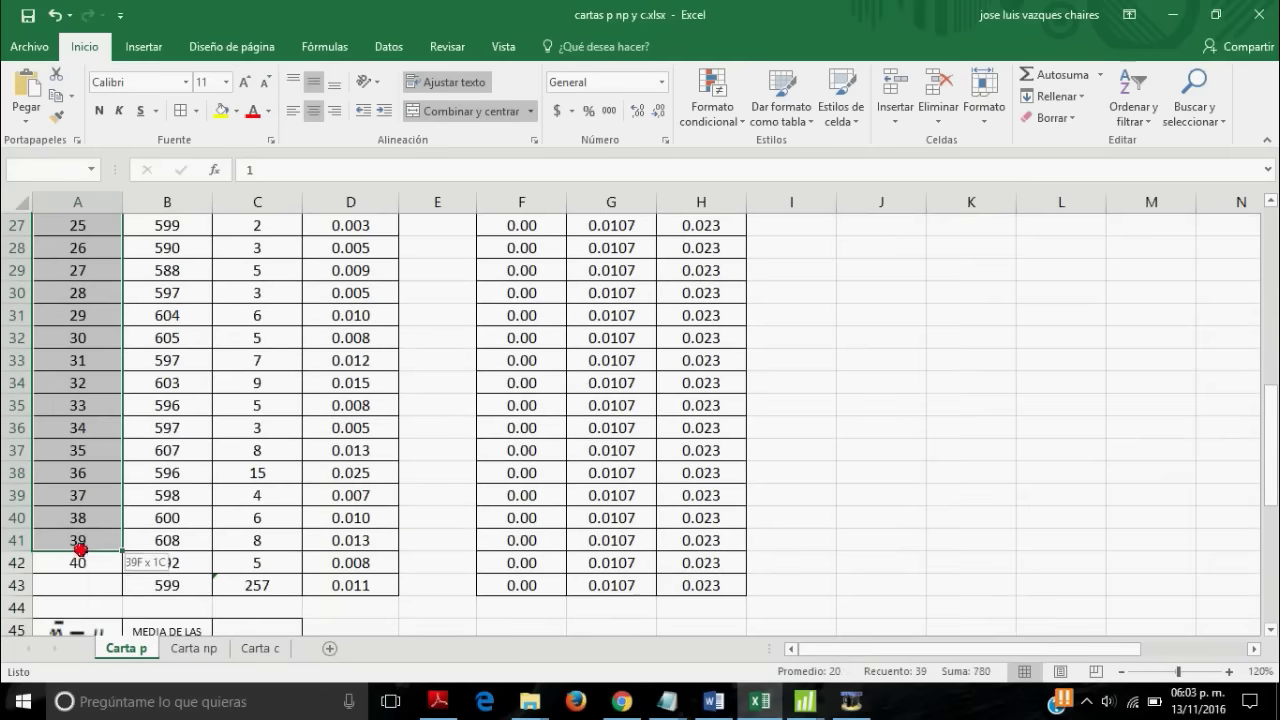
scroll(168, 352, up, 8)
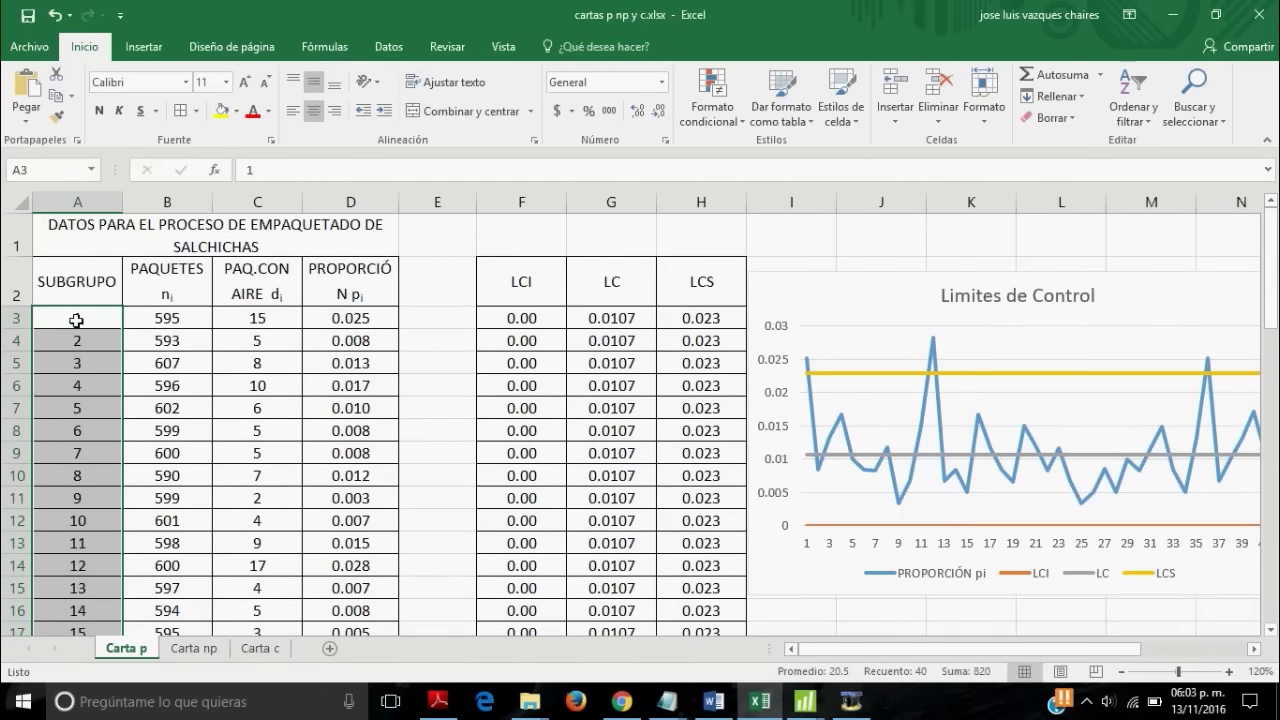
- Inspect the package counts, defective counts and the =C3/B3 proportion formula in D3
click(188, 320)
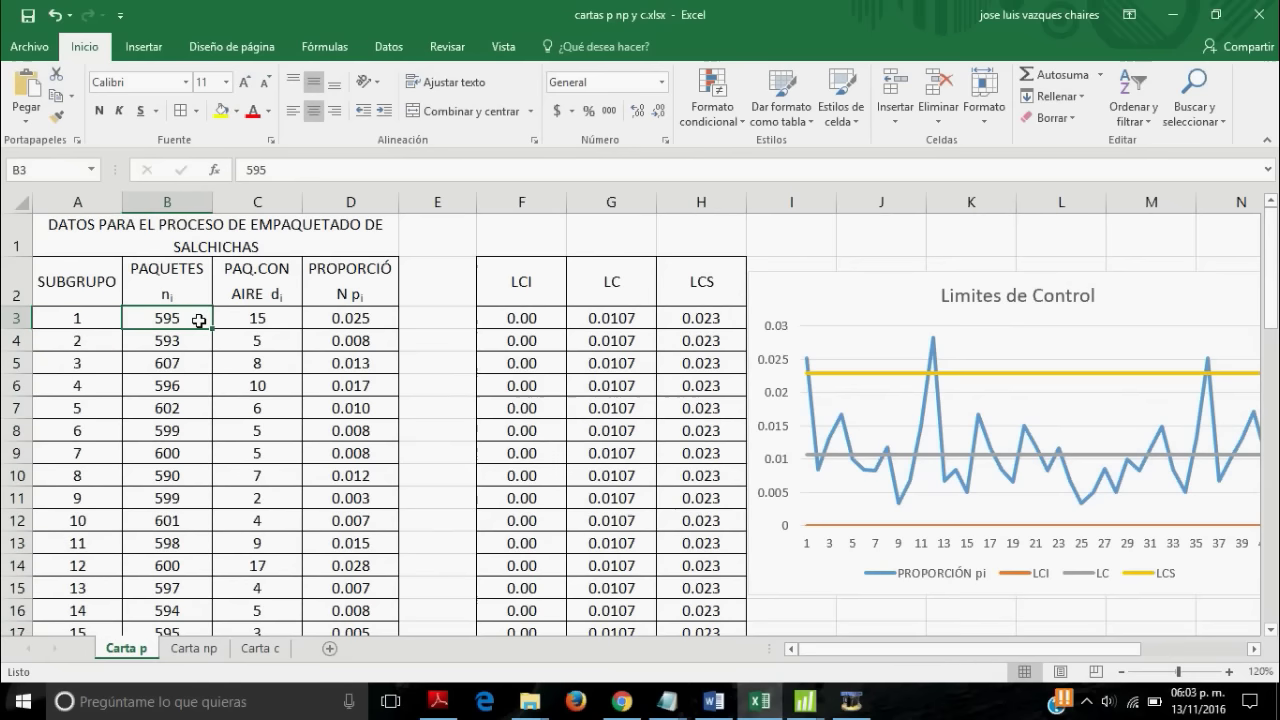
click(194, 344)
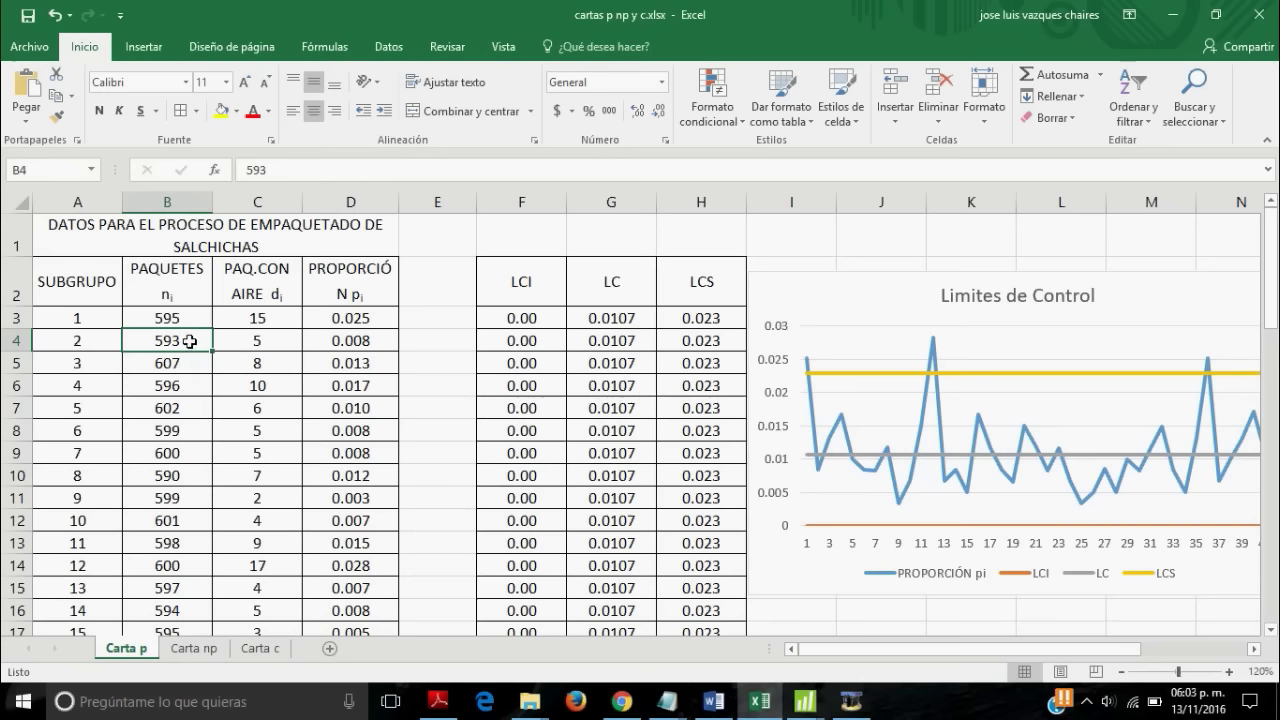
drag(260, 314, 277, 528)
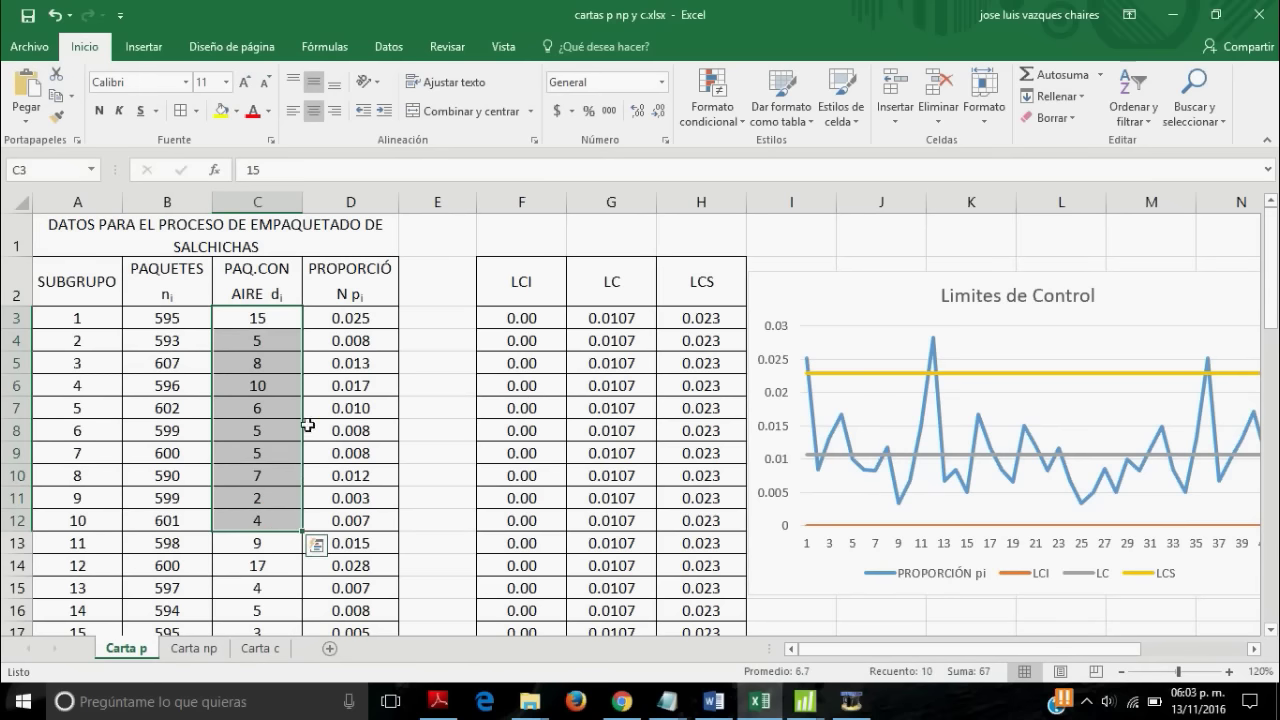
click(349, 317)
click(376, 285)
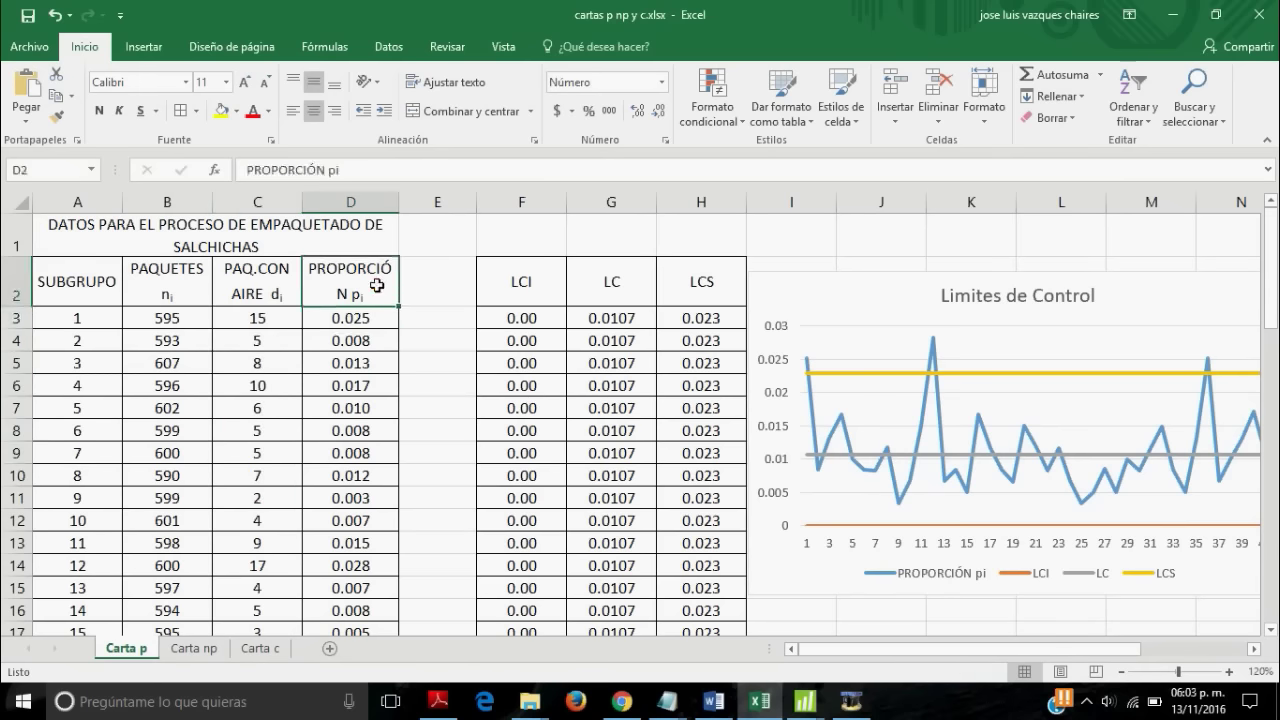
click(366, 322)
click(361, 358)
click(355, 317)
double_click(355, 317)
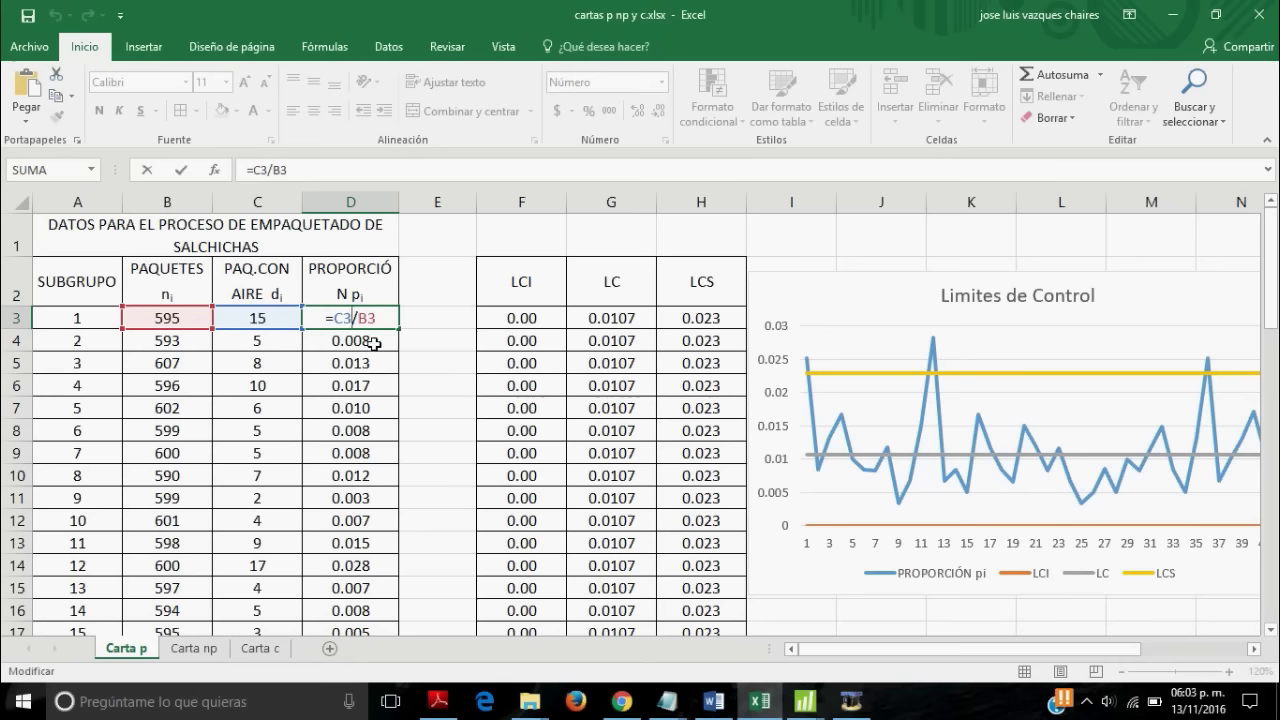
key(Return)
scroll(379, 256, down, 2)
scroll(379, 256, up, 2)
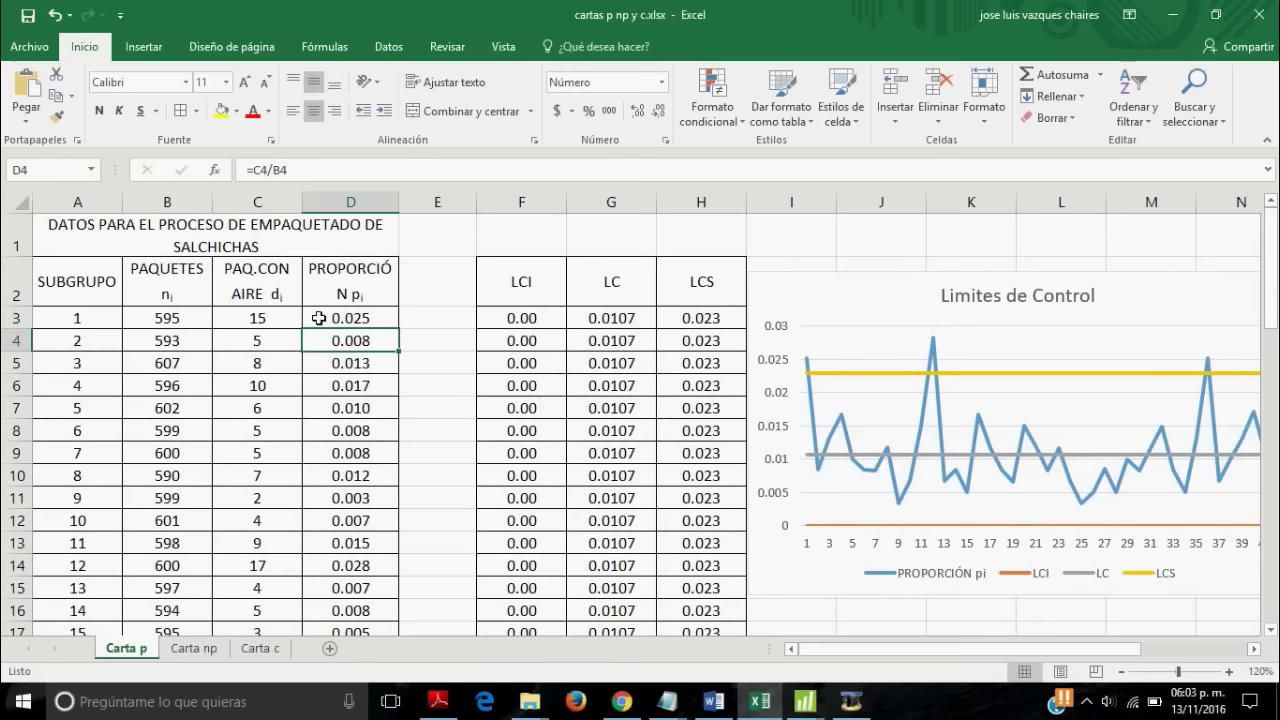
scroll(350, 312, down, 1)
scroll(350, 312, down, 1)
scroll(366, 297, down, 4)
scroll(375, 295, down, 1)
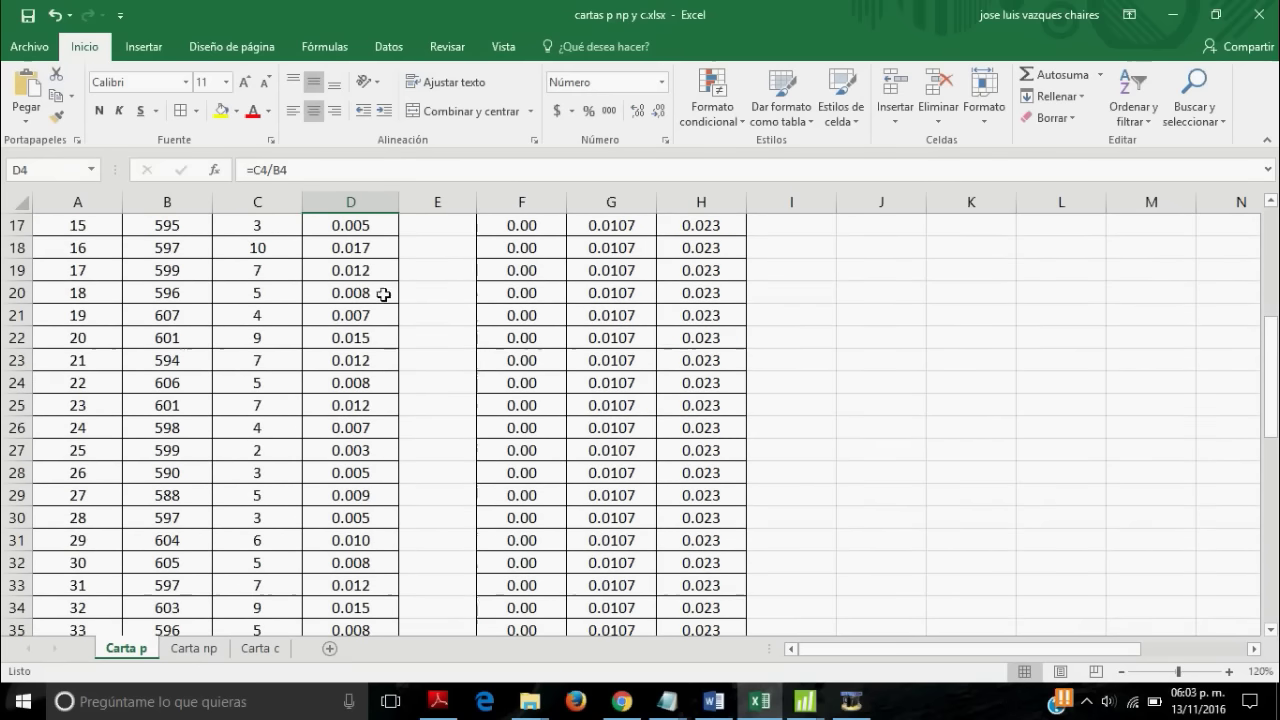
scroll(291, 400, down, 3)
scroll(394, 463, down, 1)
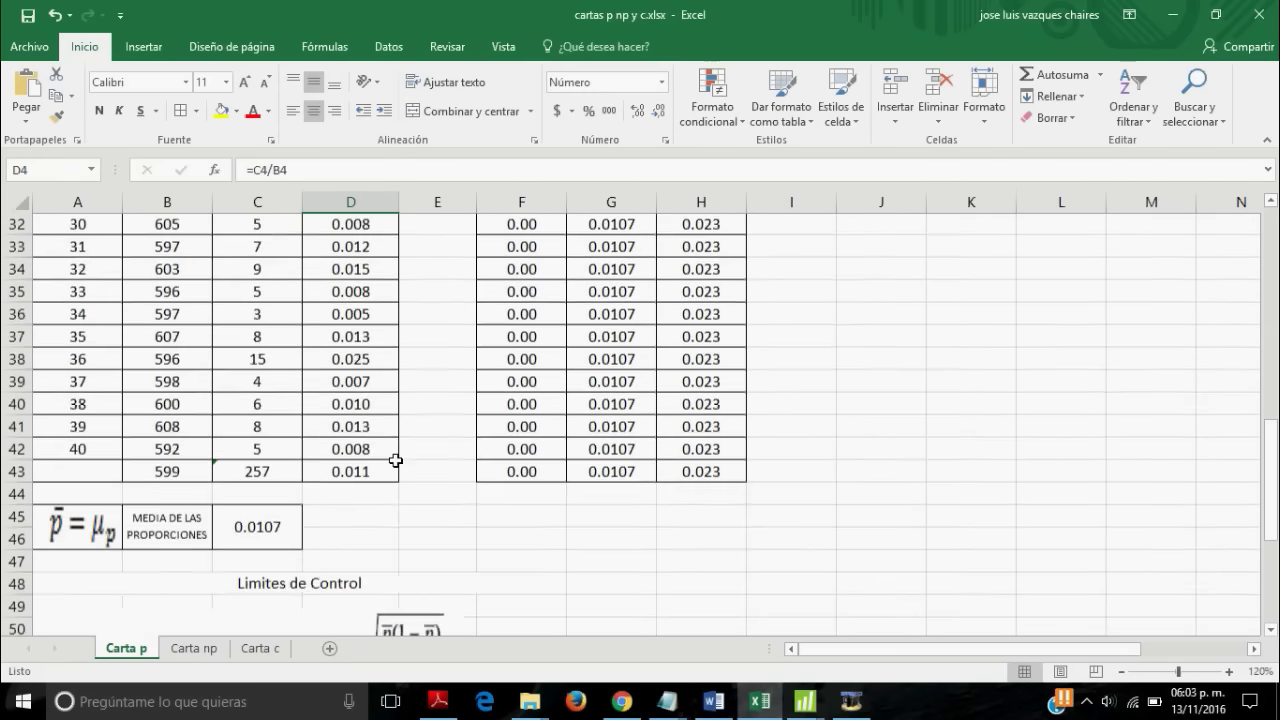
scroll(365, 464, down, 1)
scroll(366, 406, up, 7)
scroll(366, 406, up, 4)
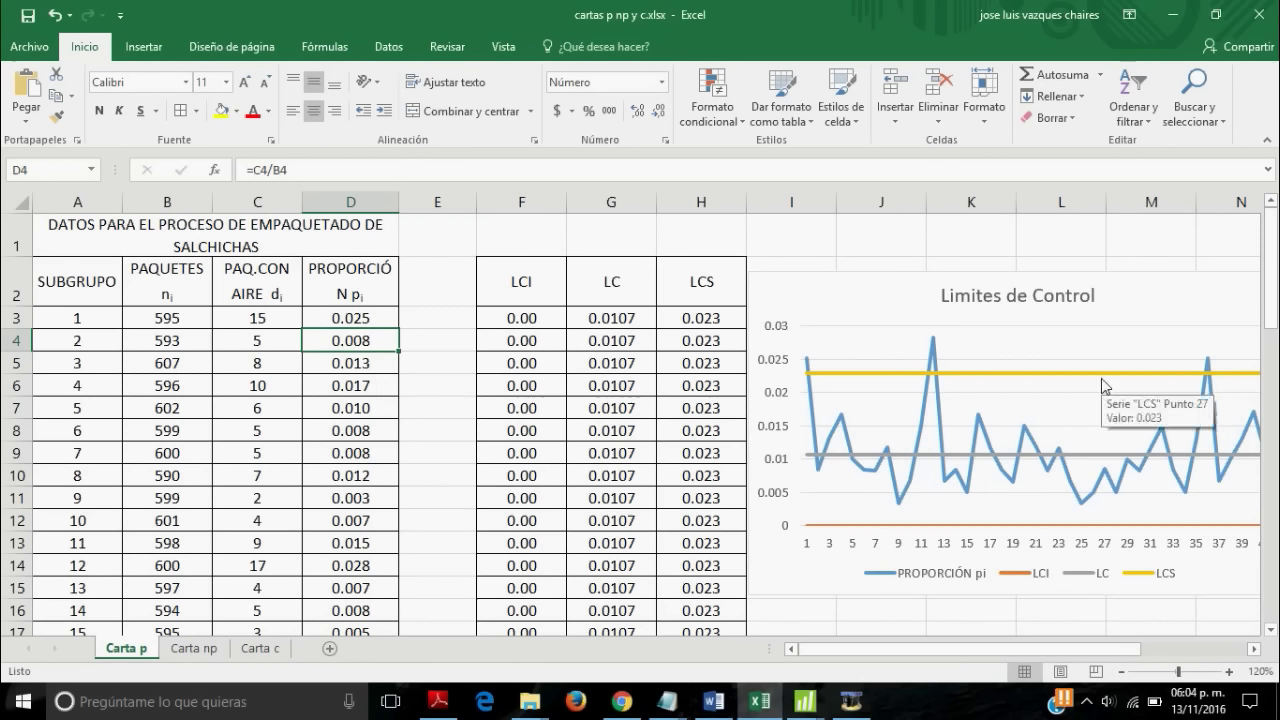
- Delete the Limites de Control chart and clear the LCI, LC and LCS columns
click(1145, 302)
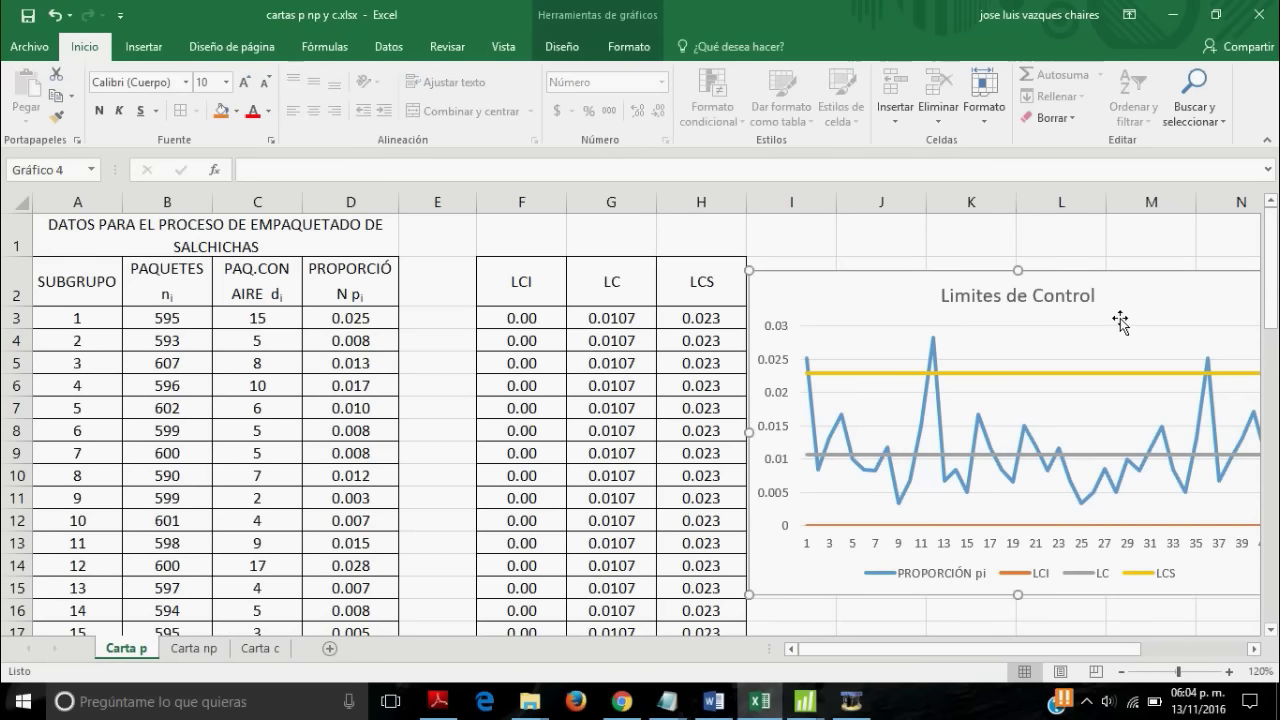
key(Delete)
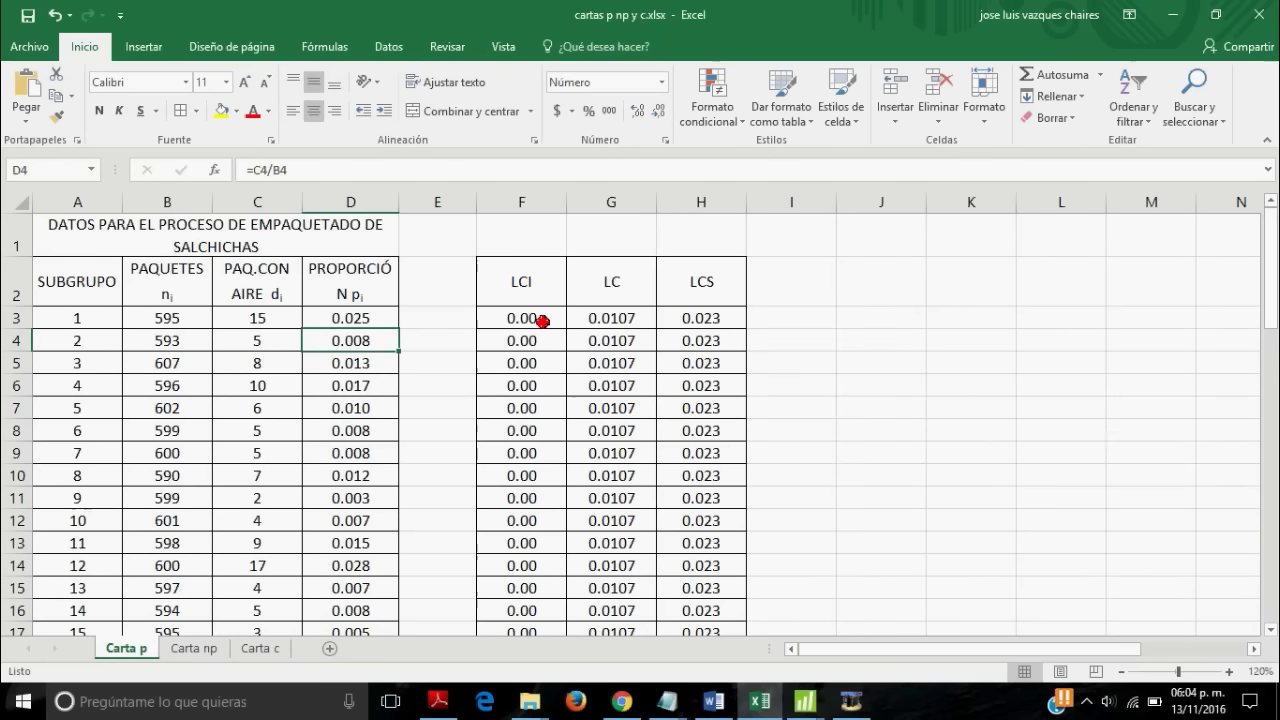
drag(541, 320, 705, 669)
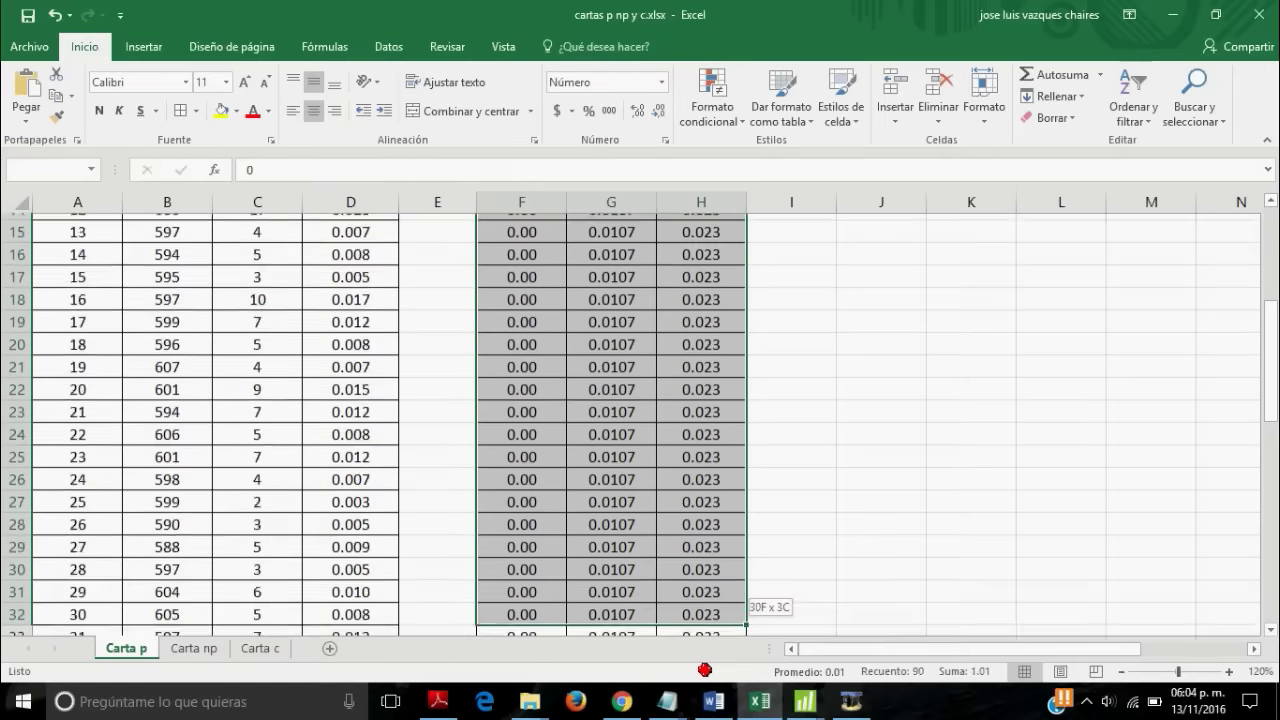
drag(705, 669, 694, 581)
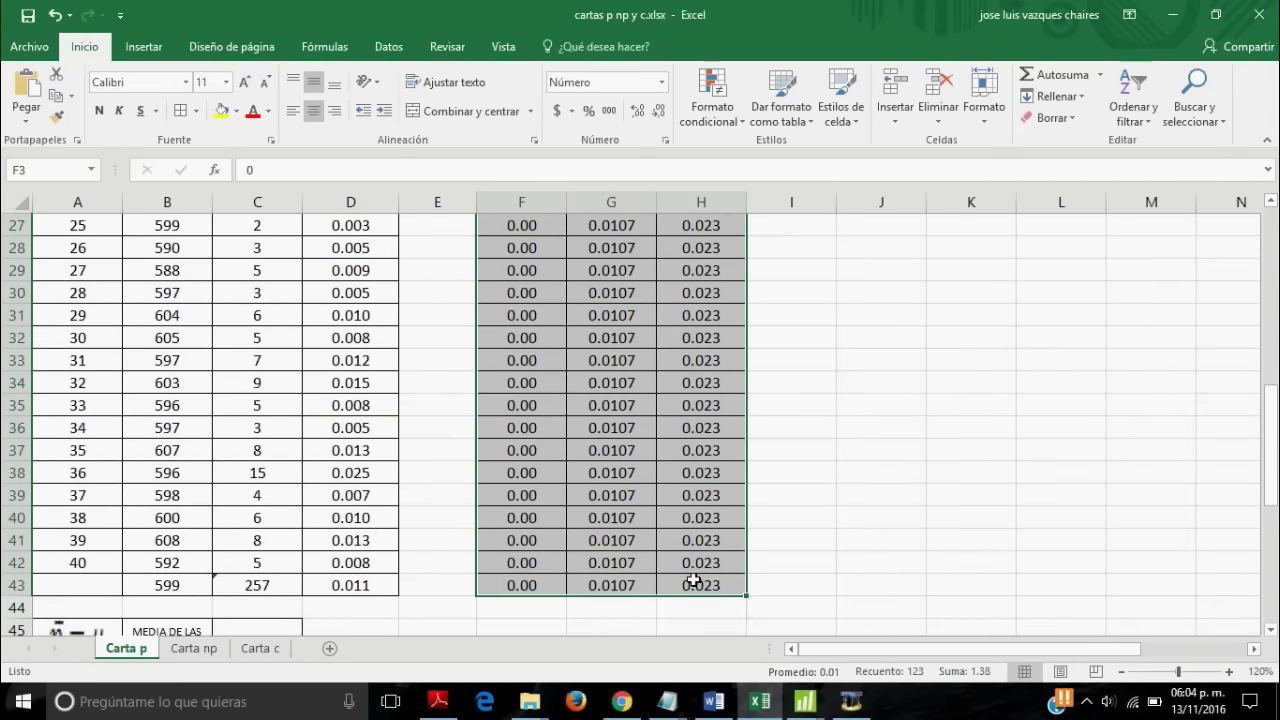
key(Delete)
- Clear the control-limit results in F51, F53, F56 and the P and n values in B60, B61
scroll(409, 497, down, 8)
scroll(409, 497, down, 8)
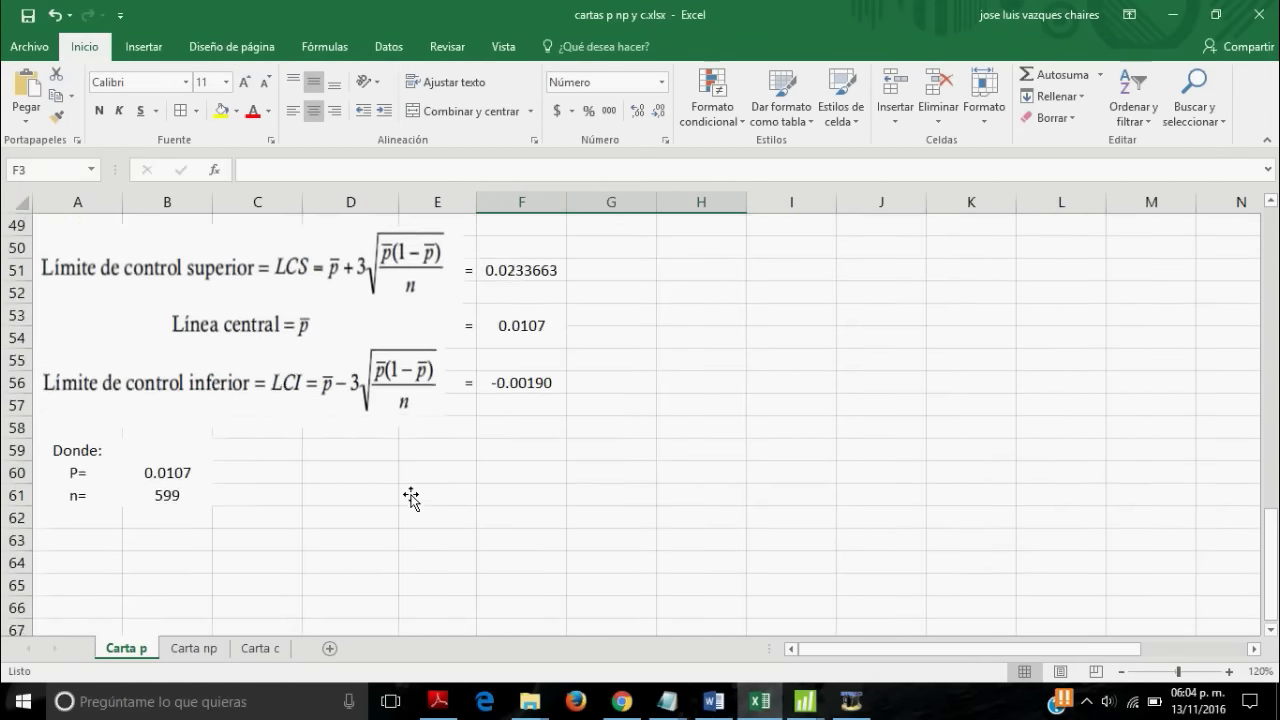
scroll(430, 480, up, 1)
click(515, 366)
key(Delete)
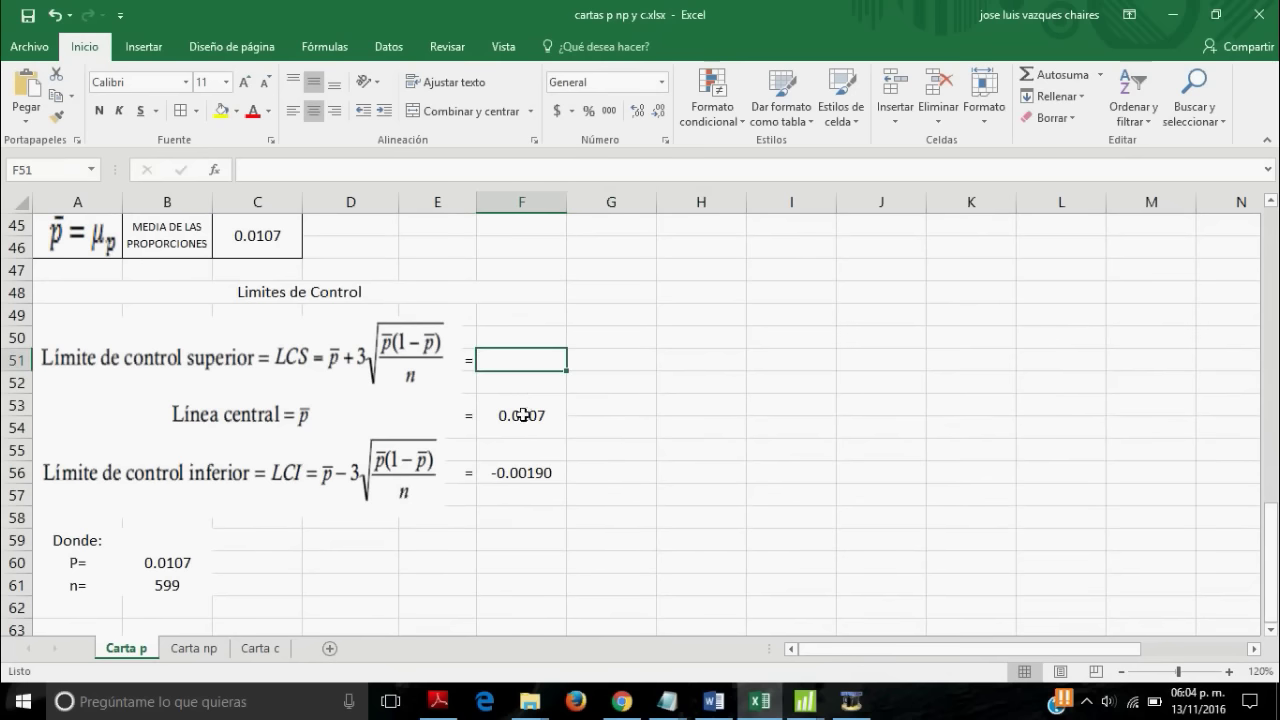
click(522, 416)
key(Delete)
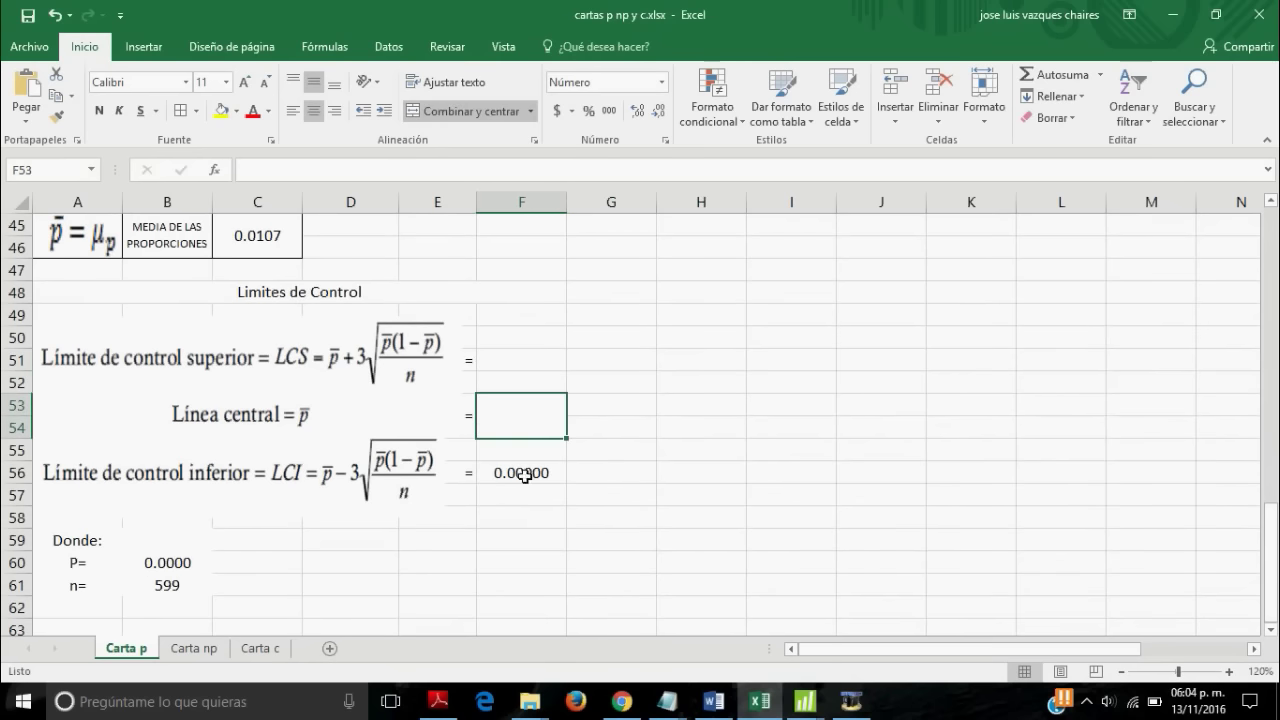
click(524, 472)
key(Delete)
click(190, 563)
key(Delete)
click(175, 585)
key(Delete)
- Clear the mean of proportions (0.0107) in C45
scroll(340, 530, up, 4)
scroll(420, 520, down, 2)
scroll(534, 524, down, 1)
scroll(577, 480, up, 5)
scroll(577, 480, down, 4)
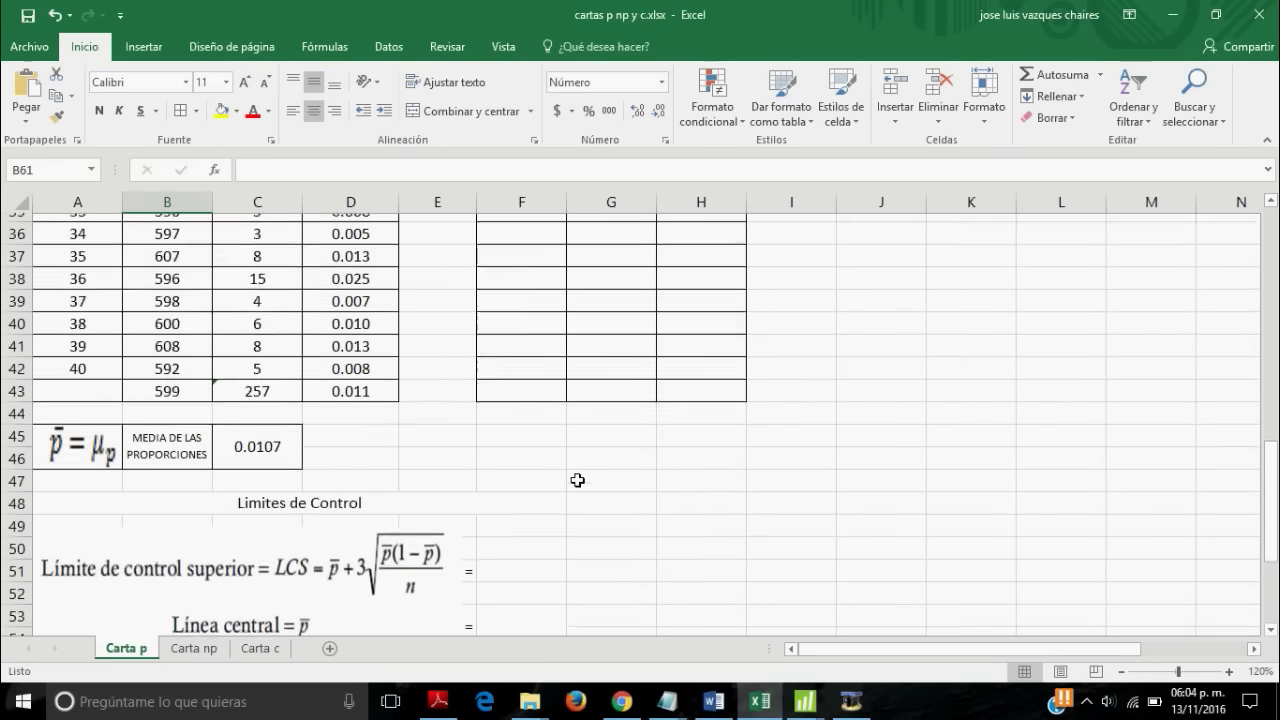
scroll(577, 480, down, 1)
scroll(450, 410, down, 1)
click(285, 330)
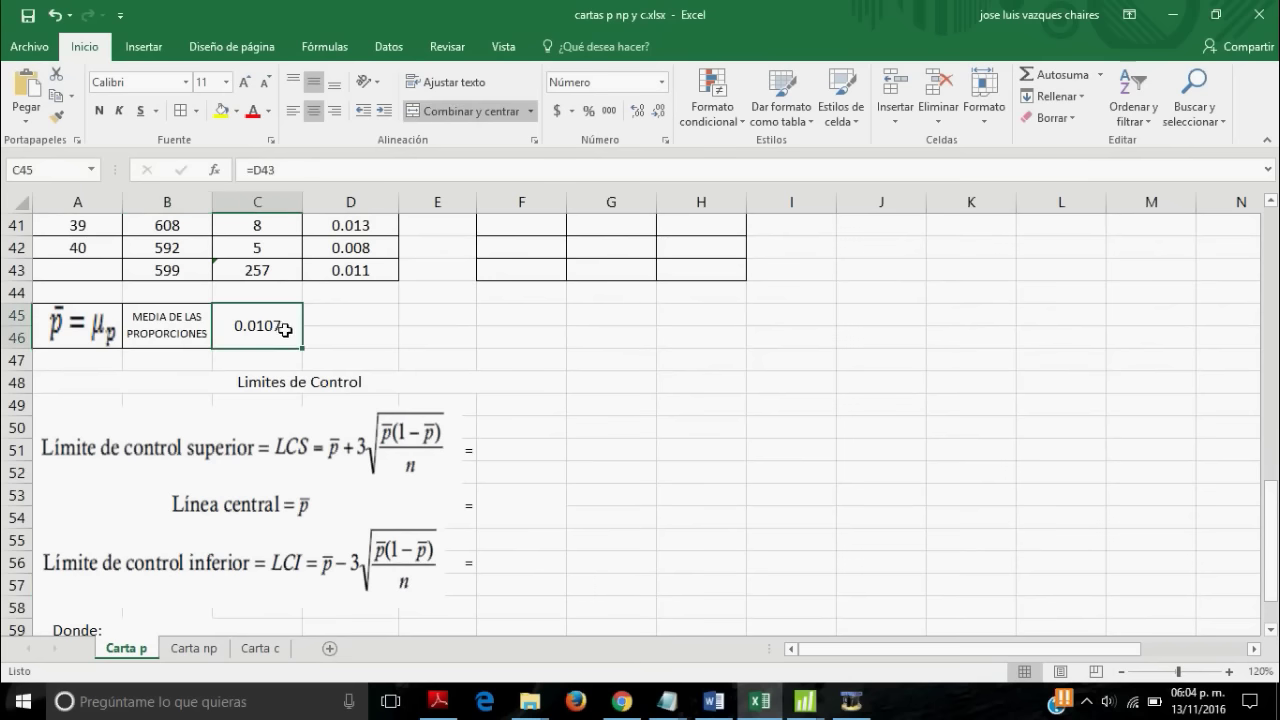
scroll(278, 340, up, 1)
scroll(278, 340, up, 2)
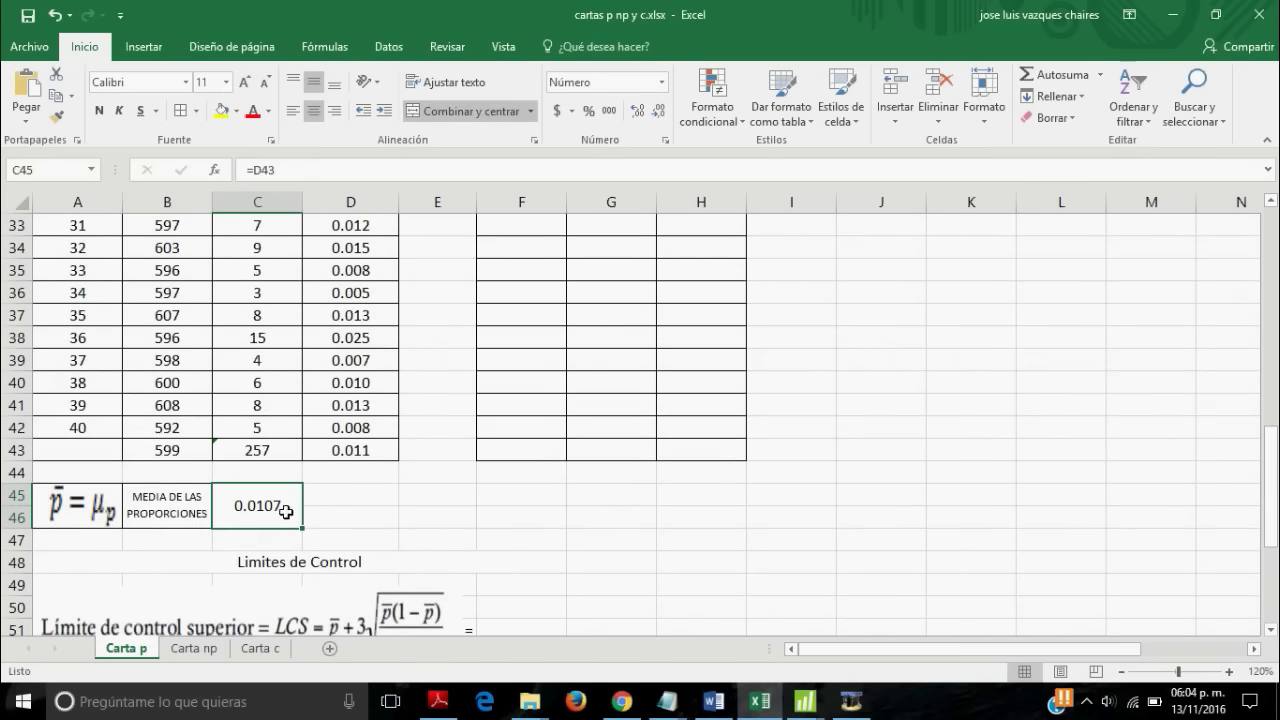
key(Delete)
scroll(382, 503, up, 3)
scroll(382, 503, up, 8)
scroll(383, 500, down, 7)
scroll(383, 500, down, 7)
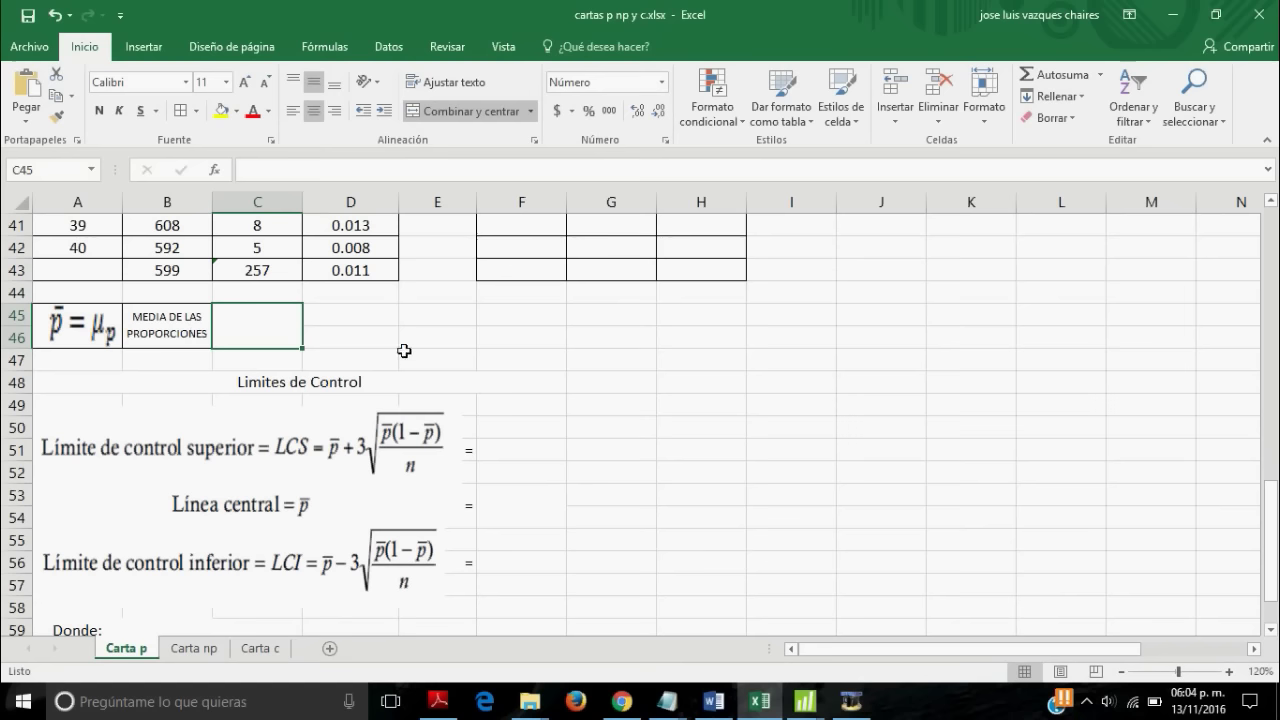
- Enter =PROMEDIO(D3:D42) in C45
text(=)
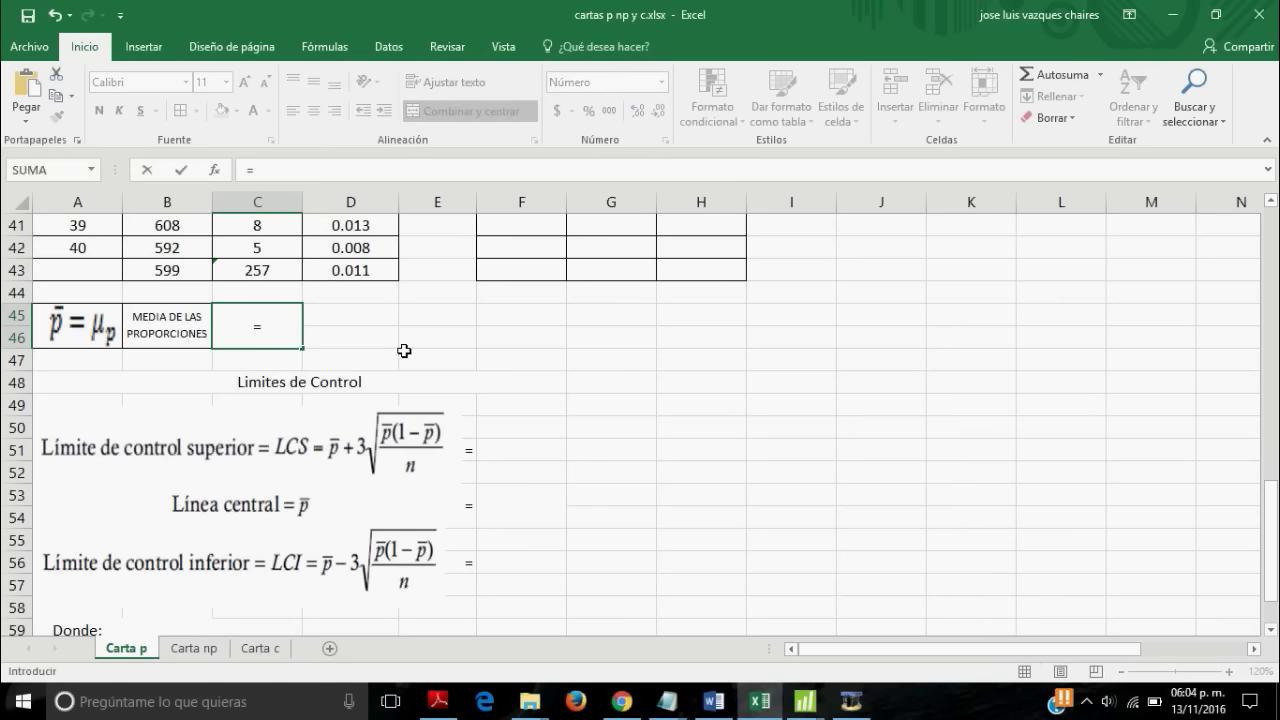
text(pro)
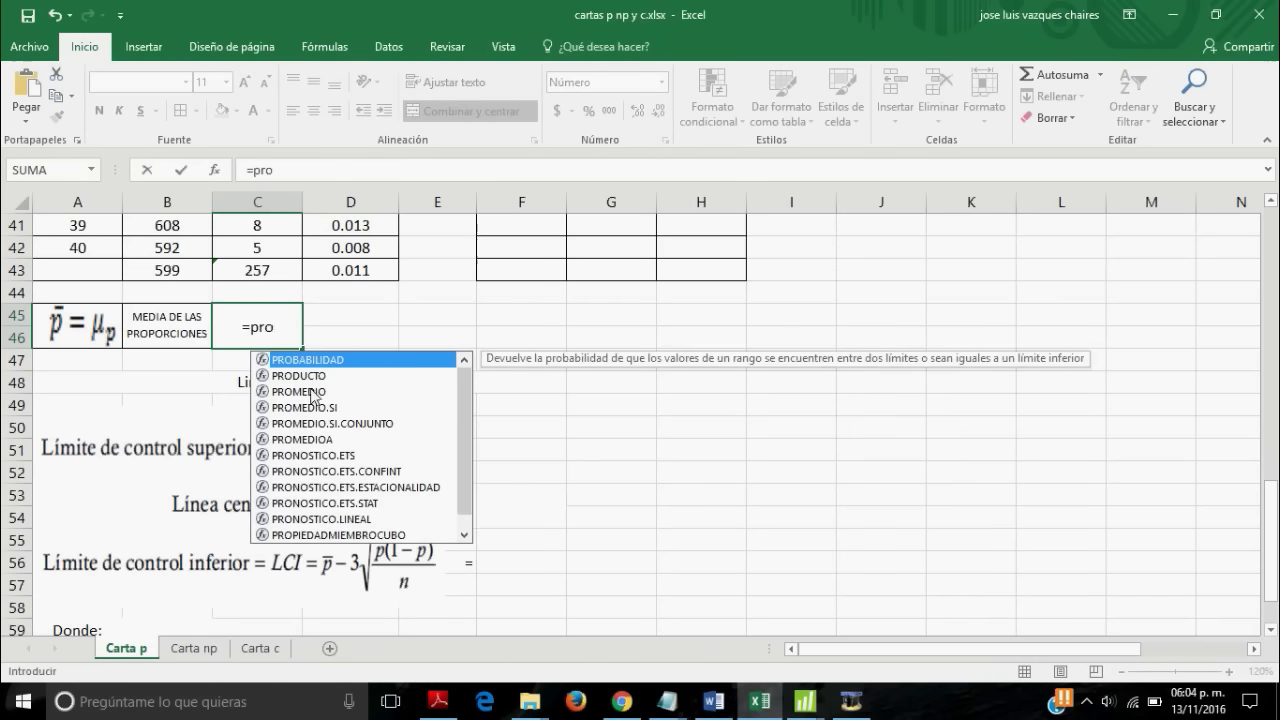
double_click(313, 391)
scroll(355, 385, up, 3)
scroll(360, 350, up, 5)
scroll(369, 300, up, 5)
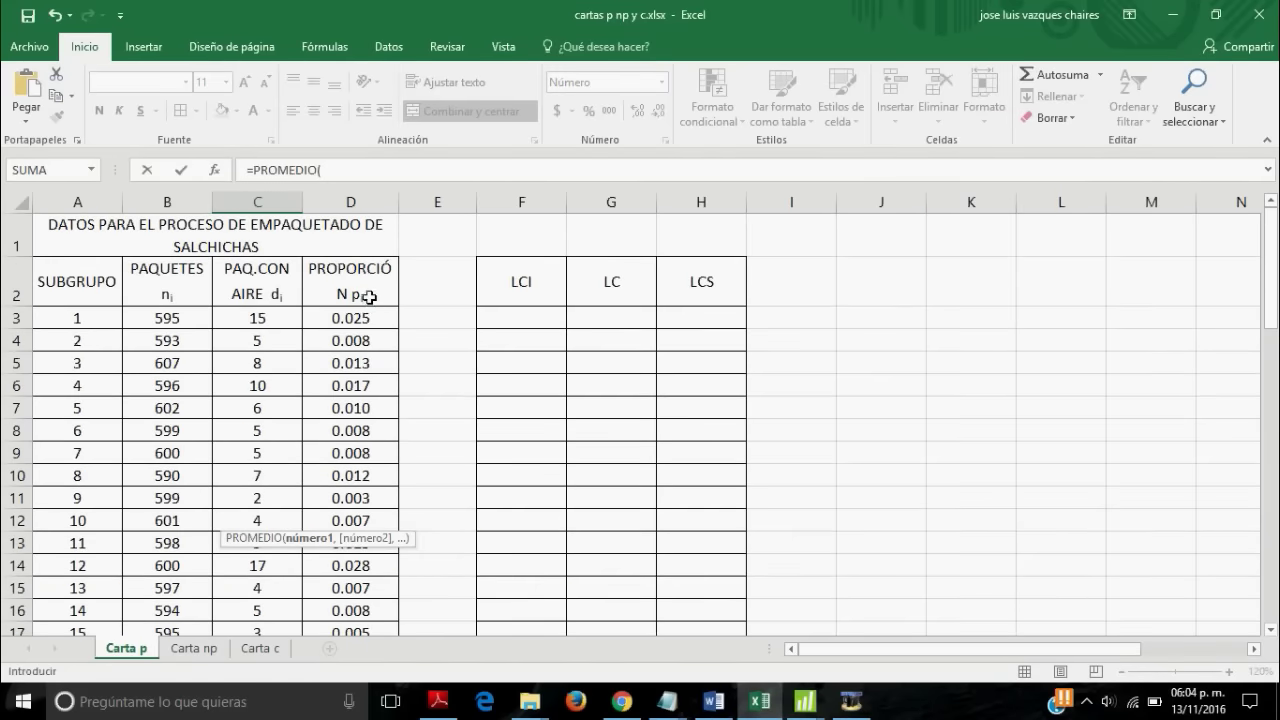
drag(368, 318, 358, 681)
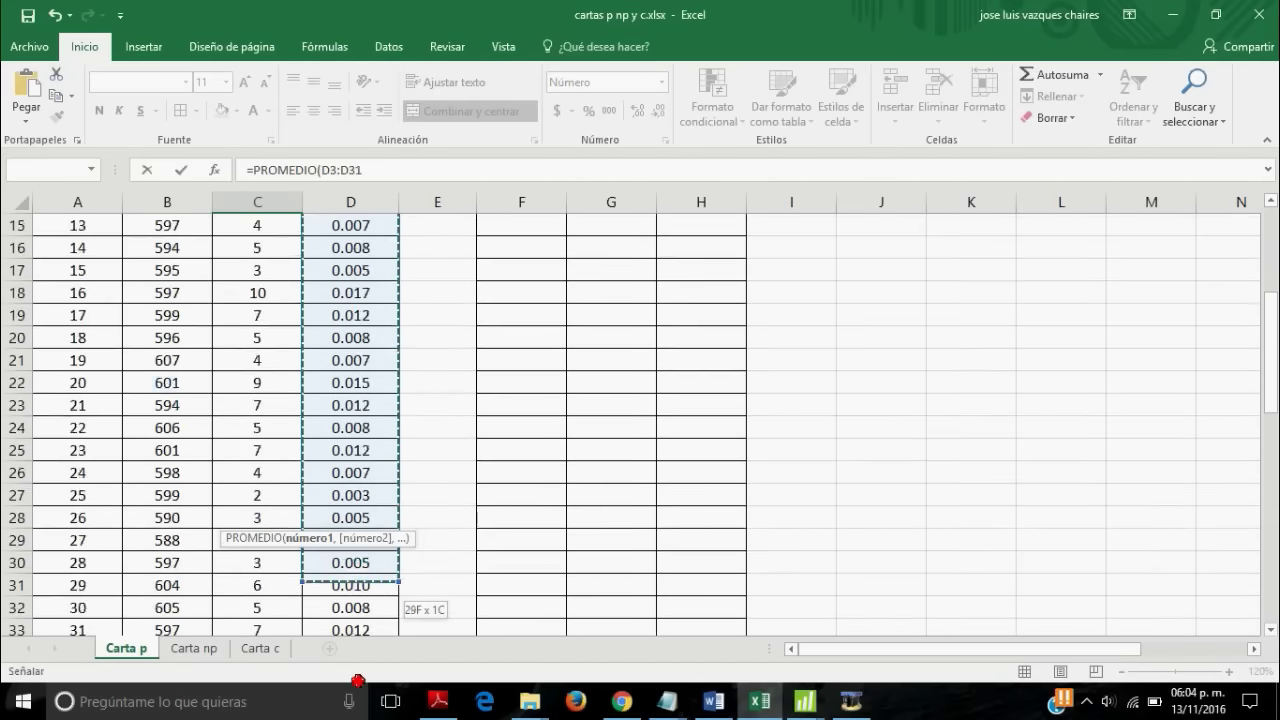
mouse_move(358, 681)
mouse_down()
mouse_move(357, 562)
mouse_move(357, 585)
mouse_up()
key(Return)
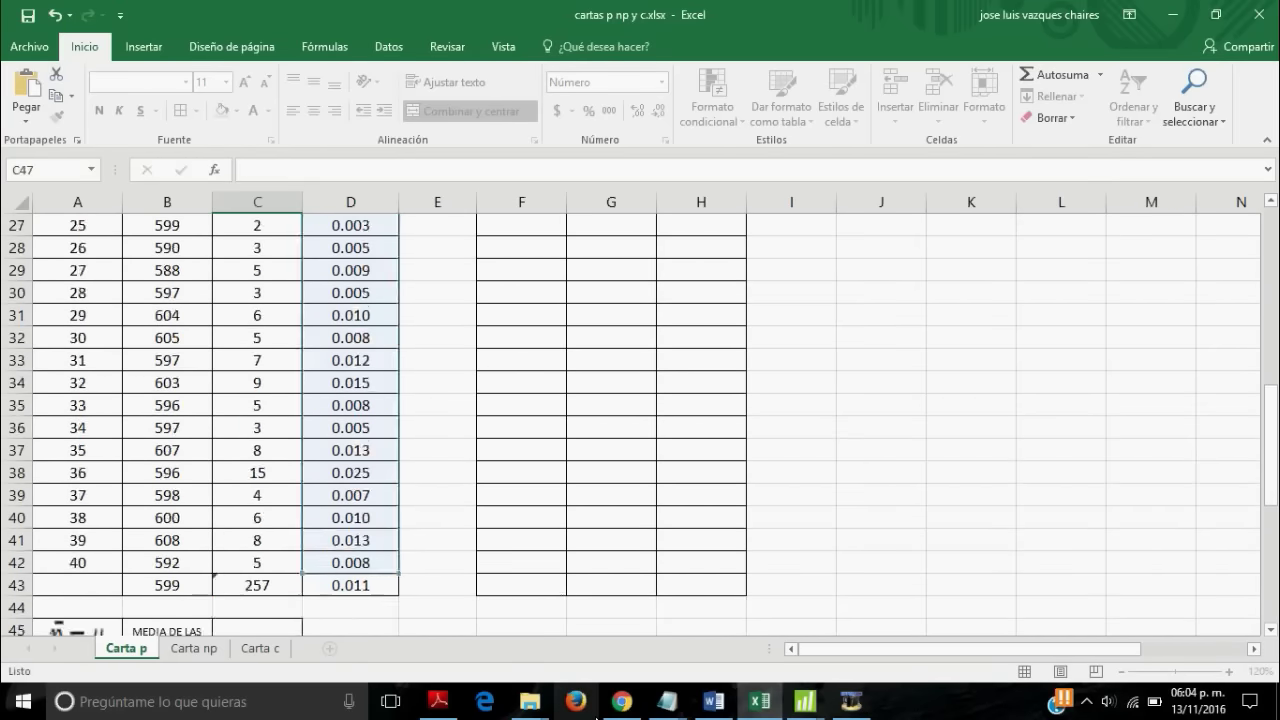
- Check the formulas in C45, C43 and B43, where B43 averages sample sizes to 599
click(264, 578)
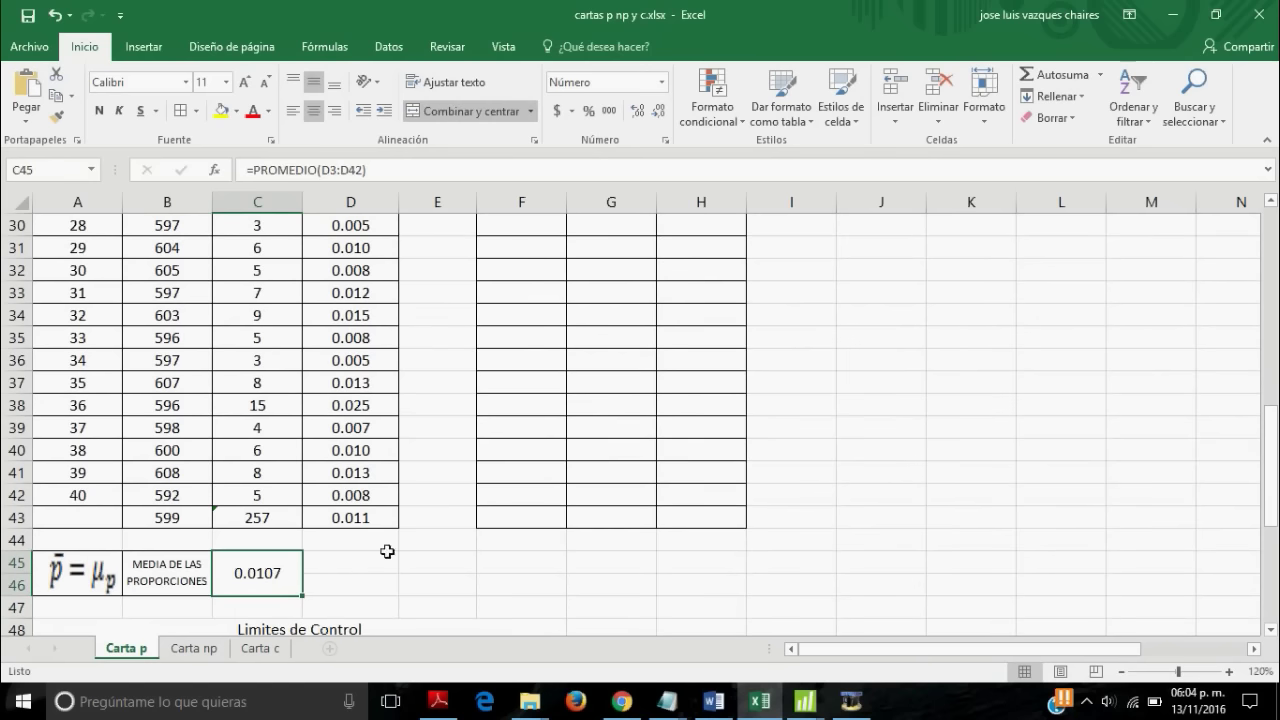
click(244, 521)
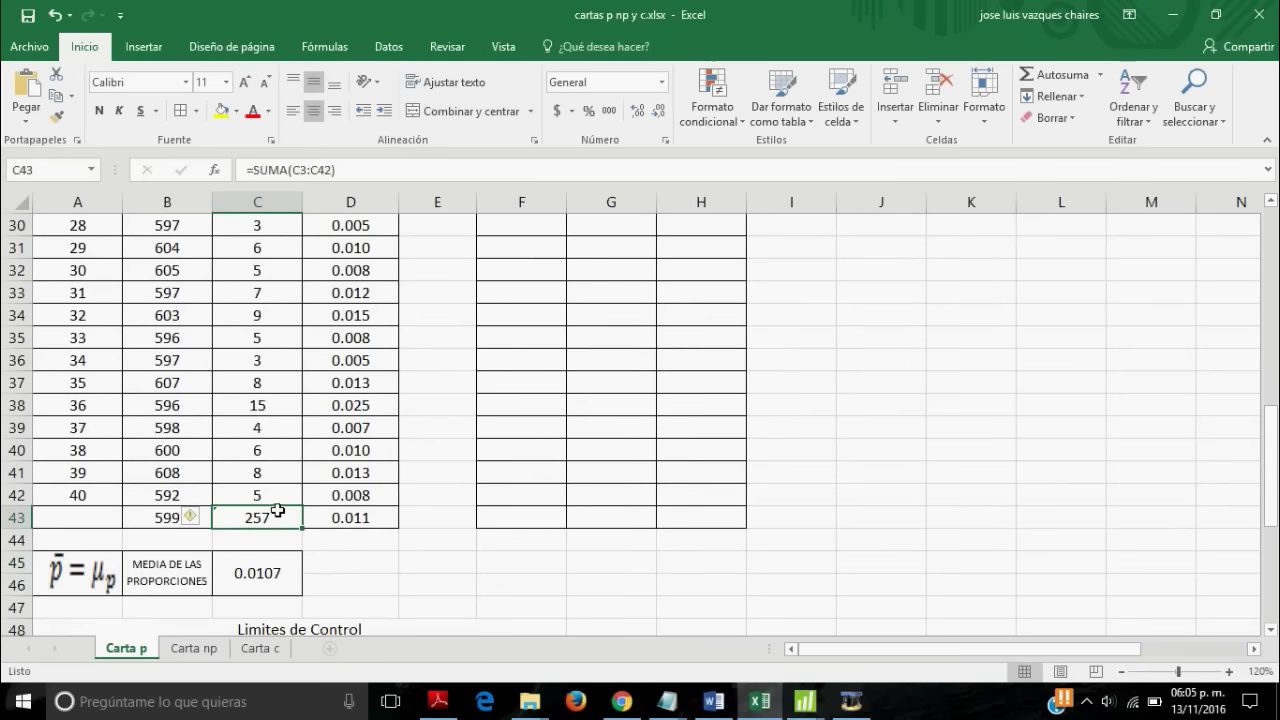
click(157, 520)
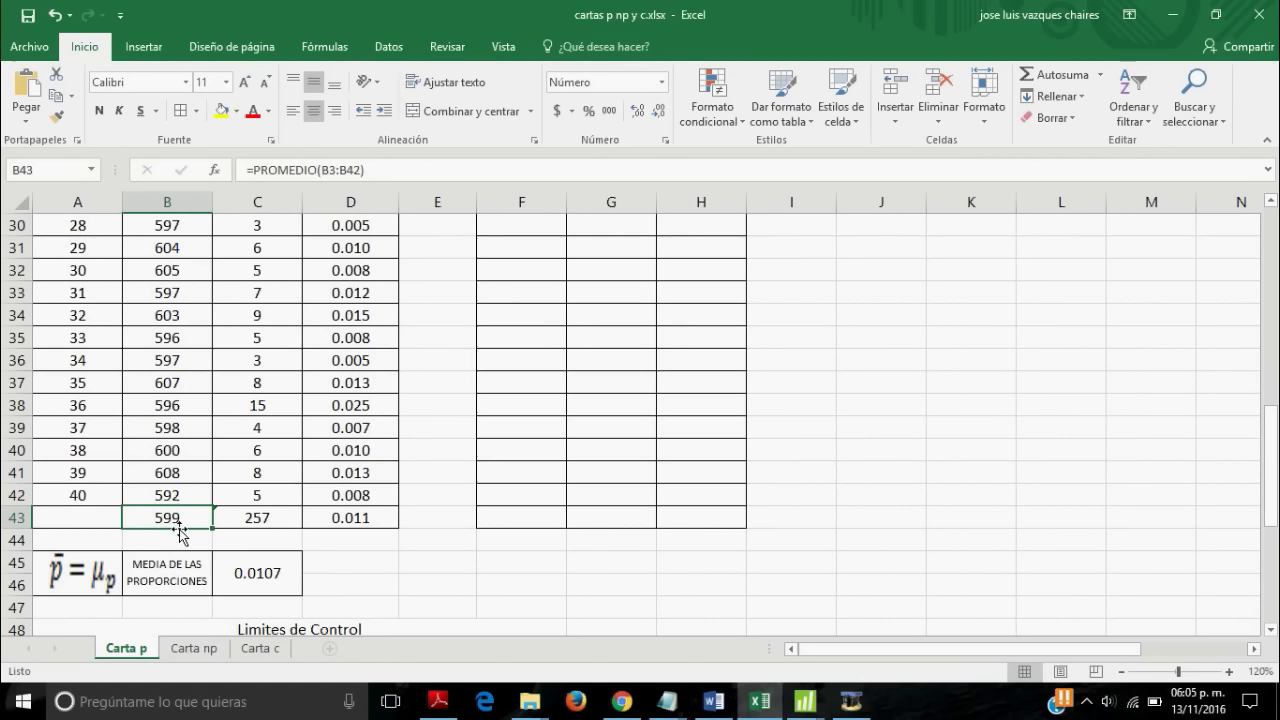
scroll(280, 524, down, 5)
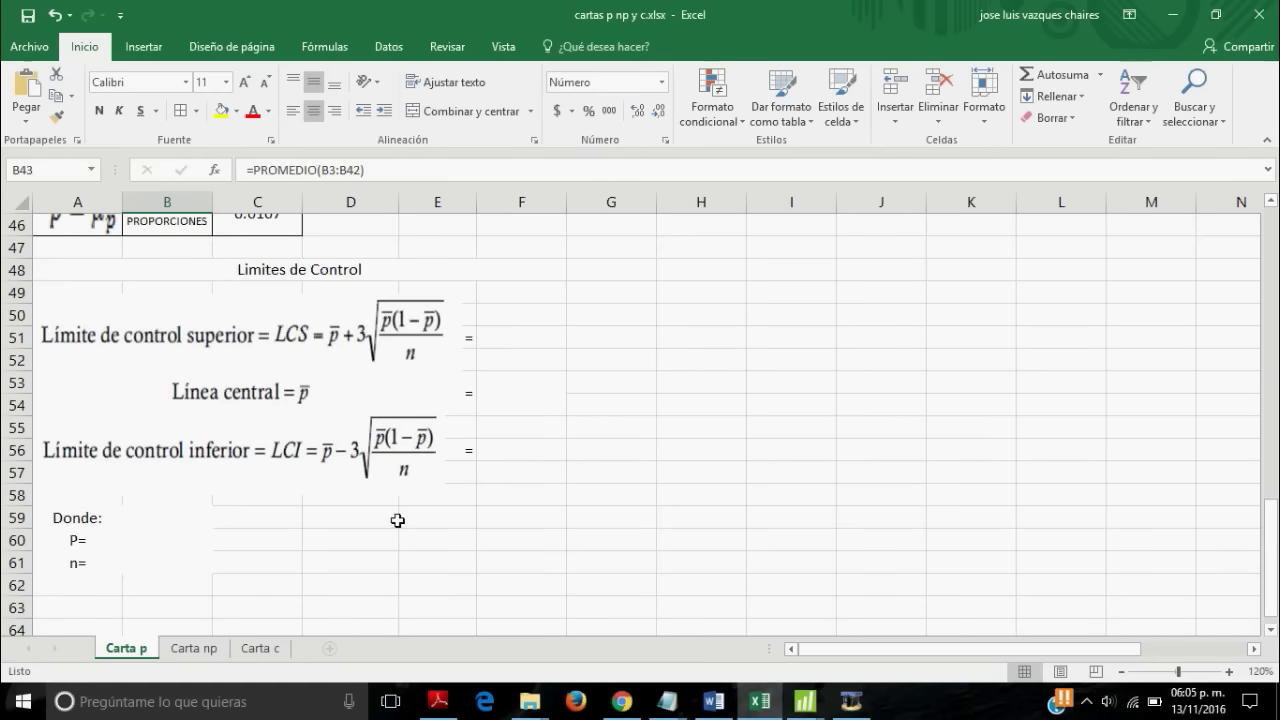
click(237, 358)
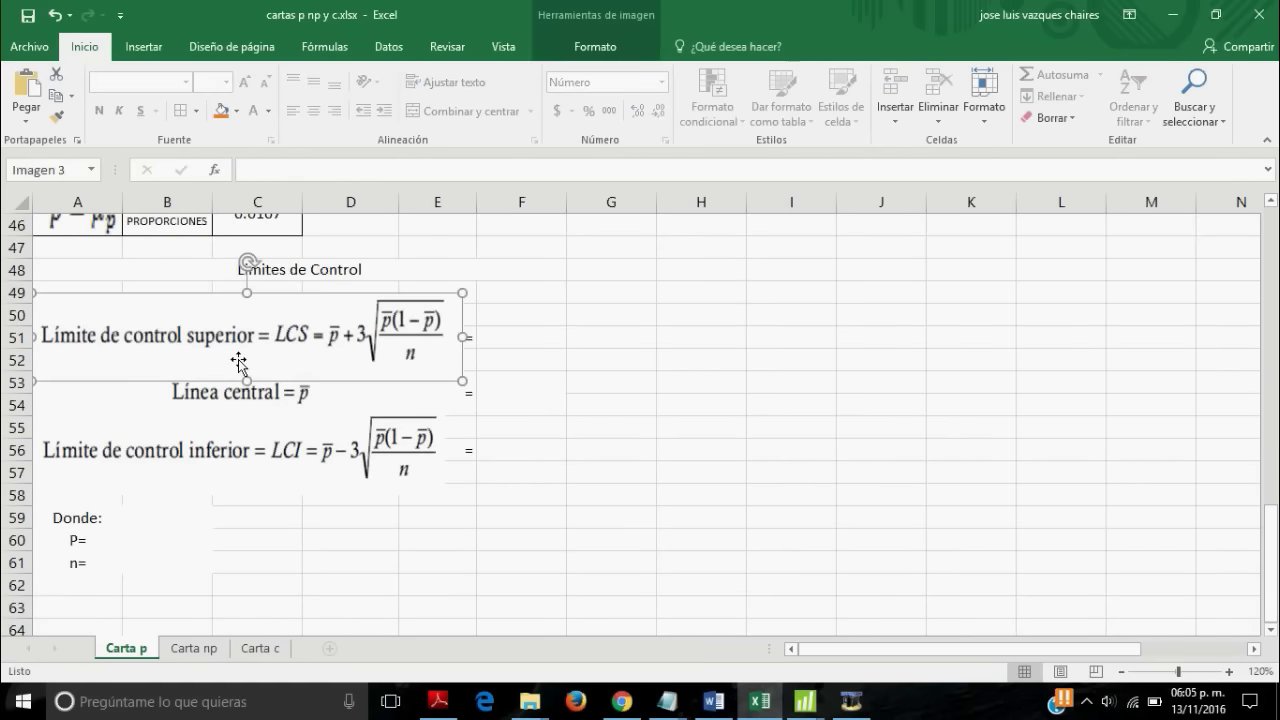
- Set the central line in F53 to =C45 so it shows 0.0107
click(202, 433)
click(820, 450)
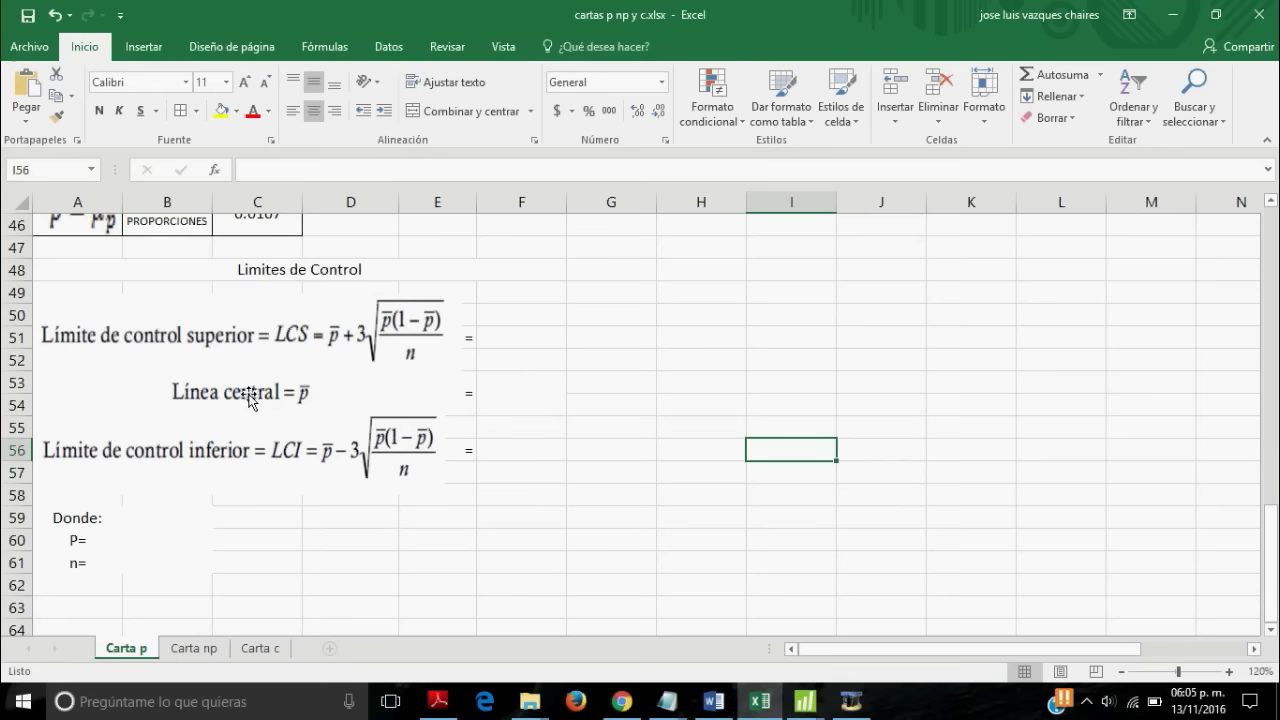
click(494, 394)
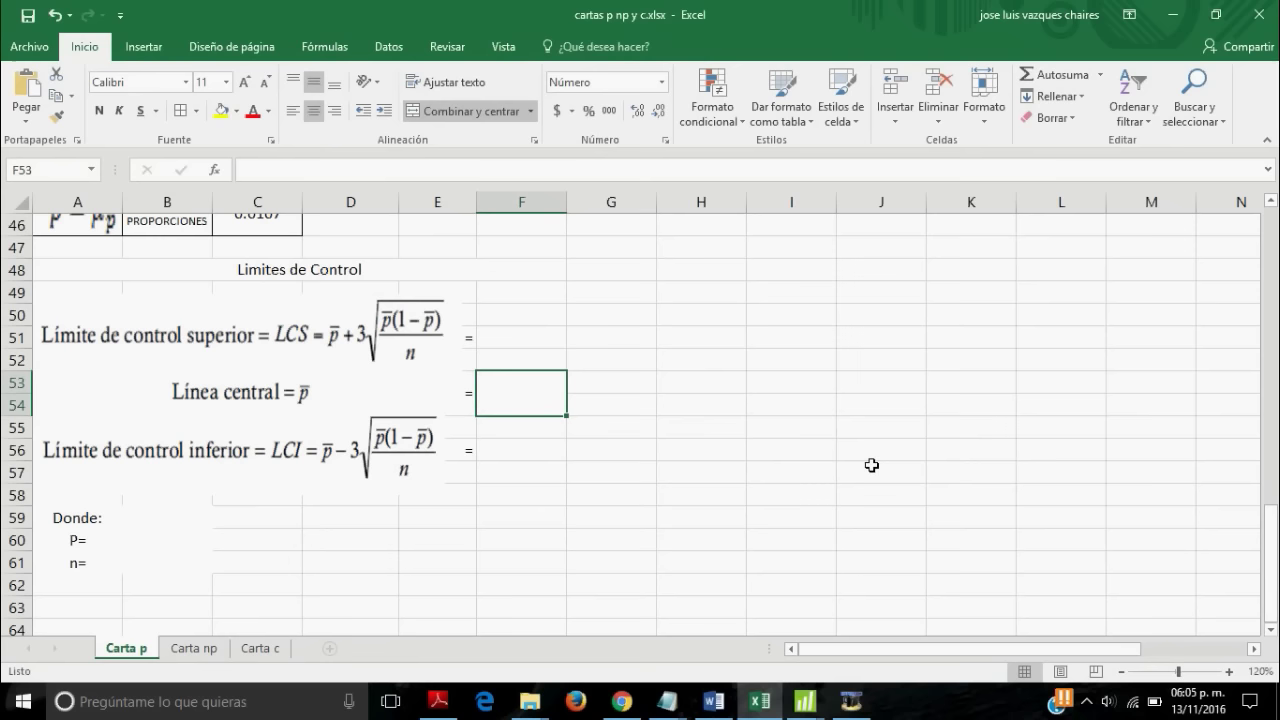
text(=)
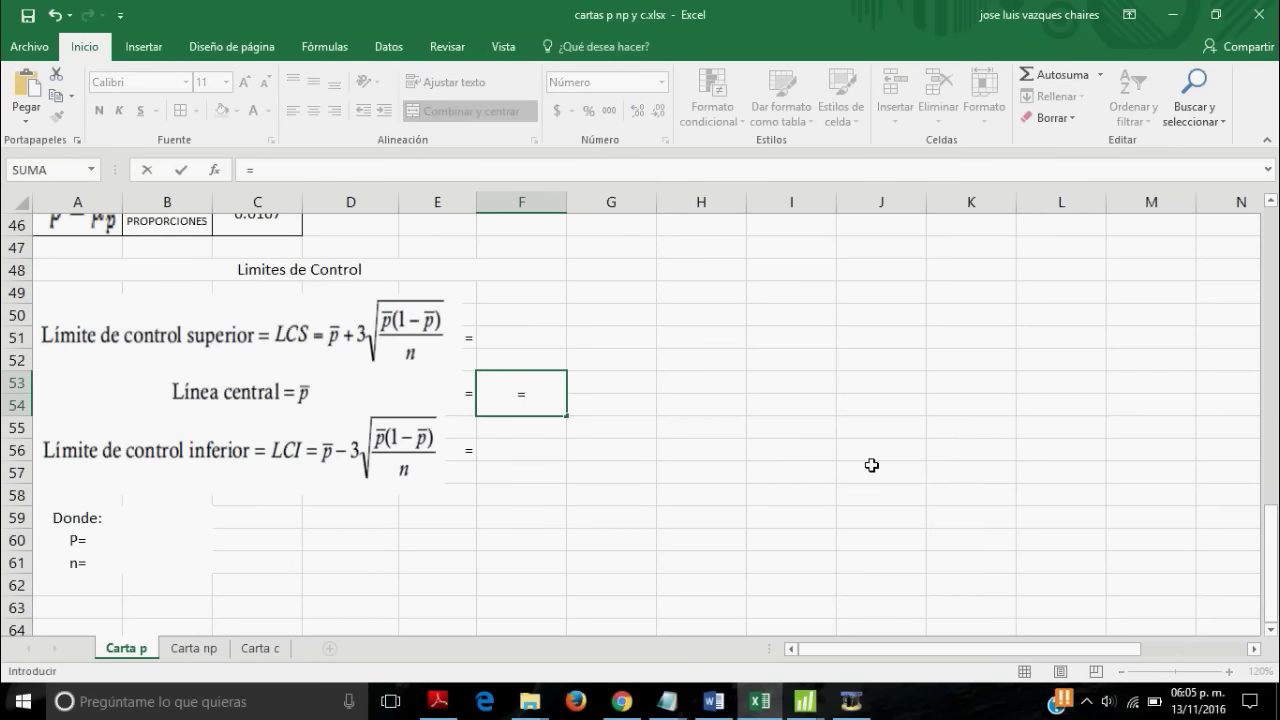
scroll(569, 454, up, 3)
scroll(569, 454, up, 1)
click(258, 490)
key(Return)
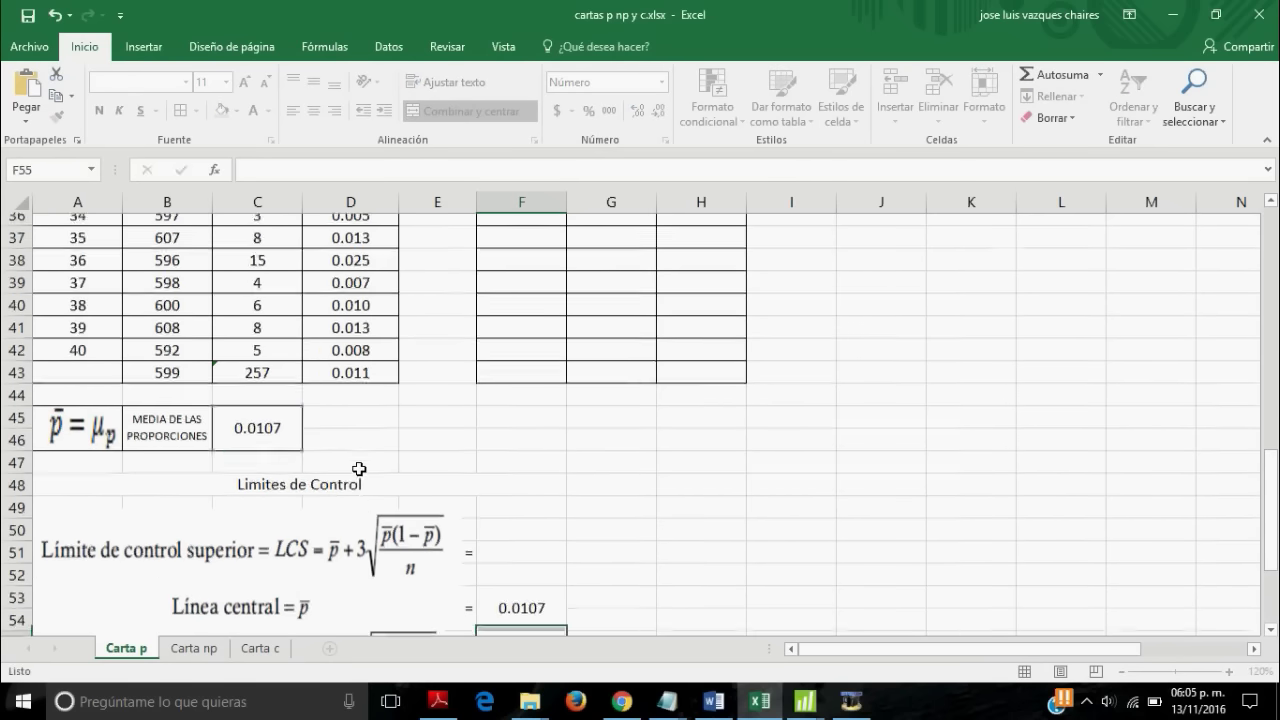
scroll(359, 469, down, 1)
scroll(651, 549, down, 1)
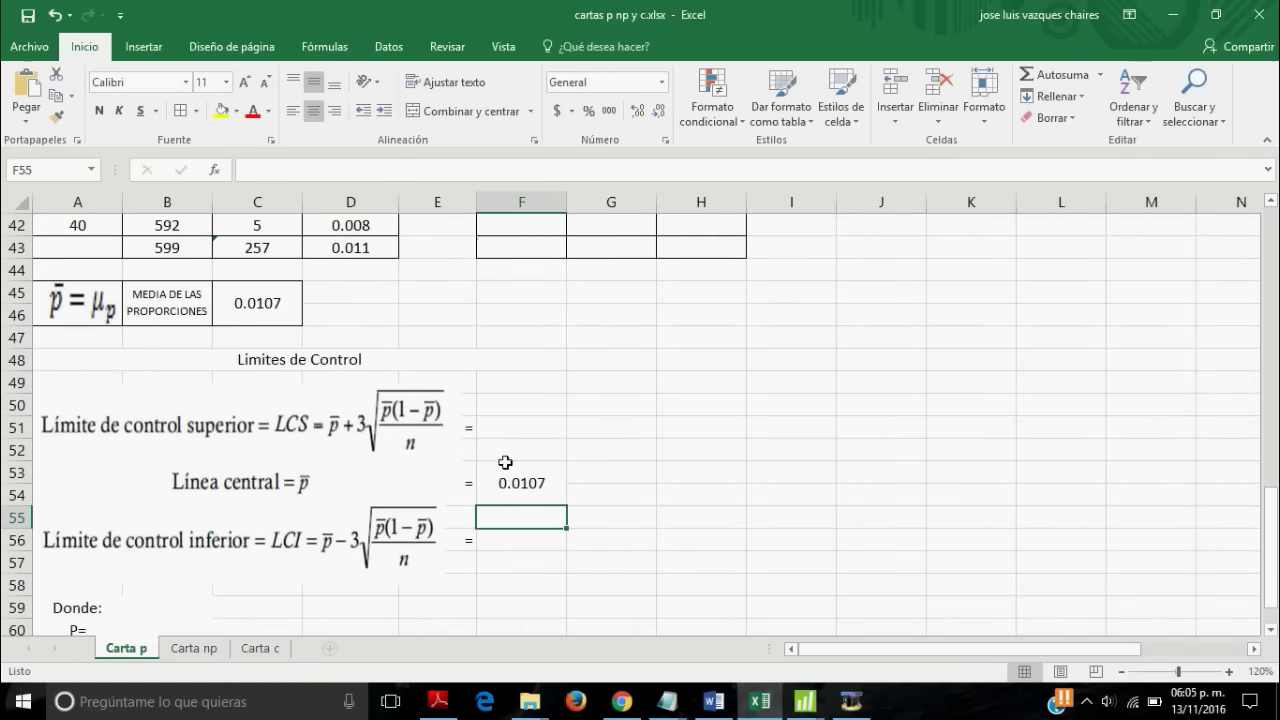
- Enter =C45+3*RAIZ((C45*(1-C45))/B43) in F51, giving an upper limit of 0.0233663
click(513, 430)
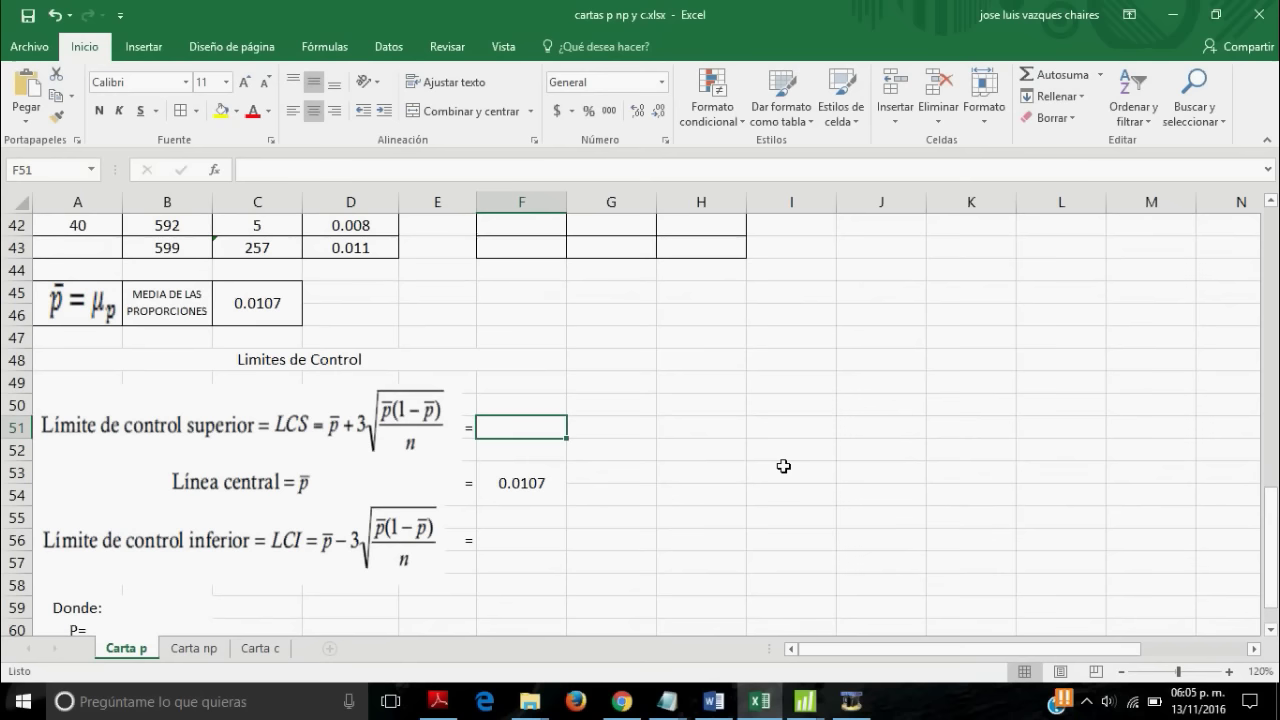
text(=)
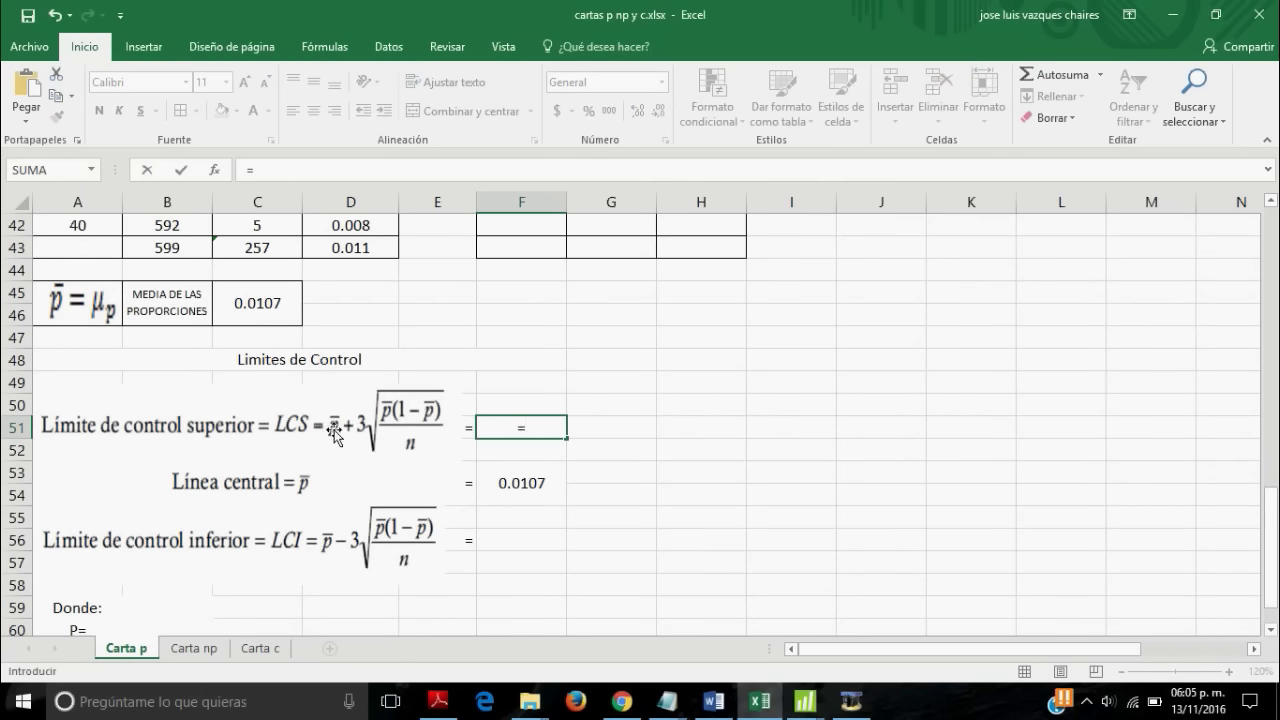
click(247, 304)
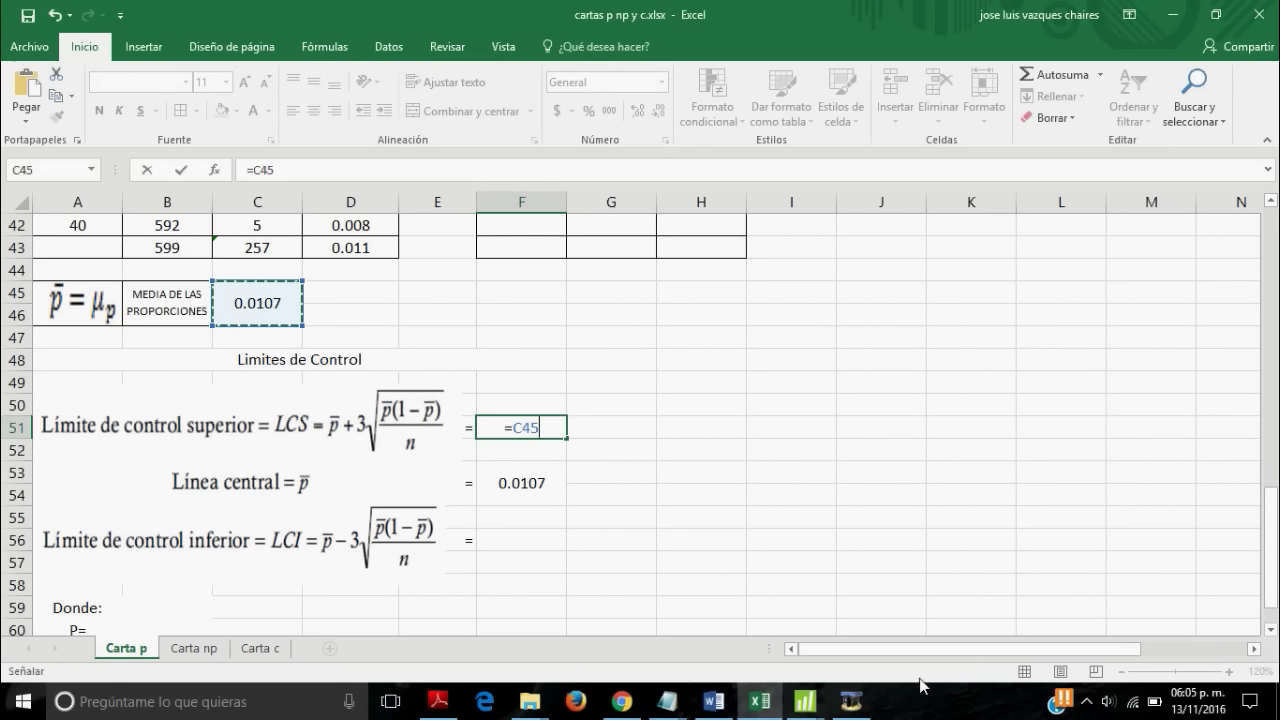
text(+)
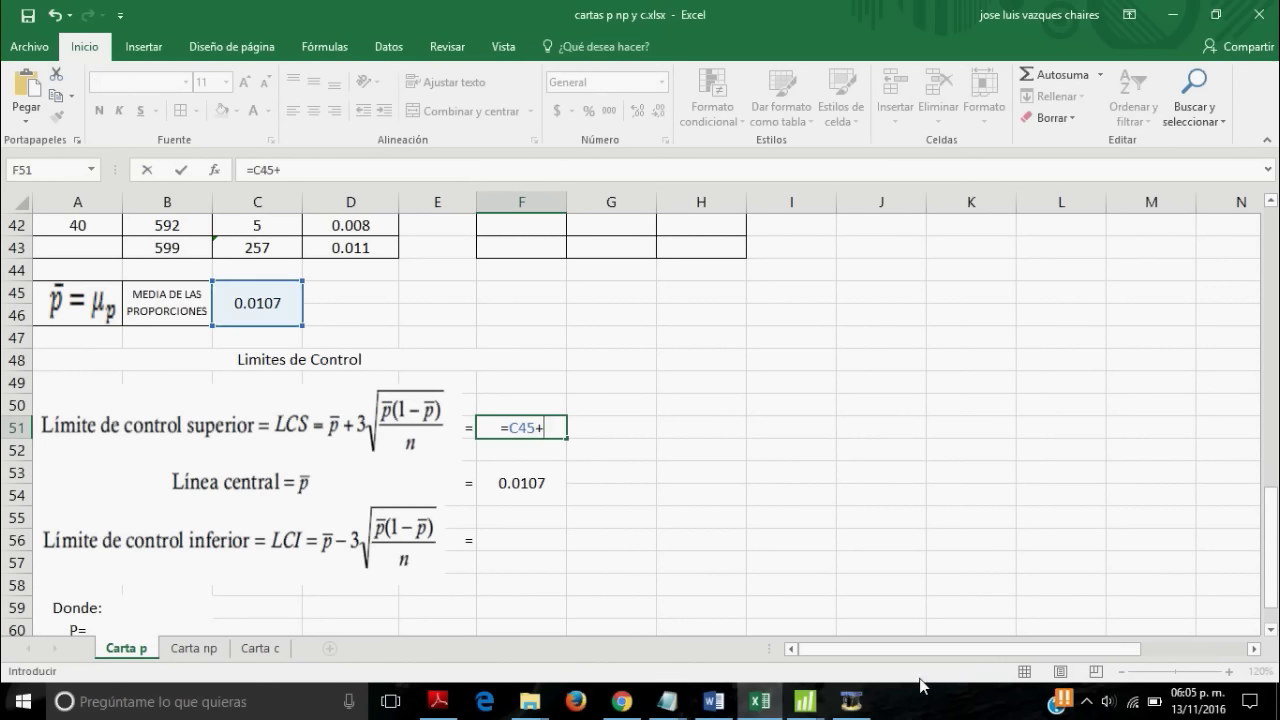
text(3*)
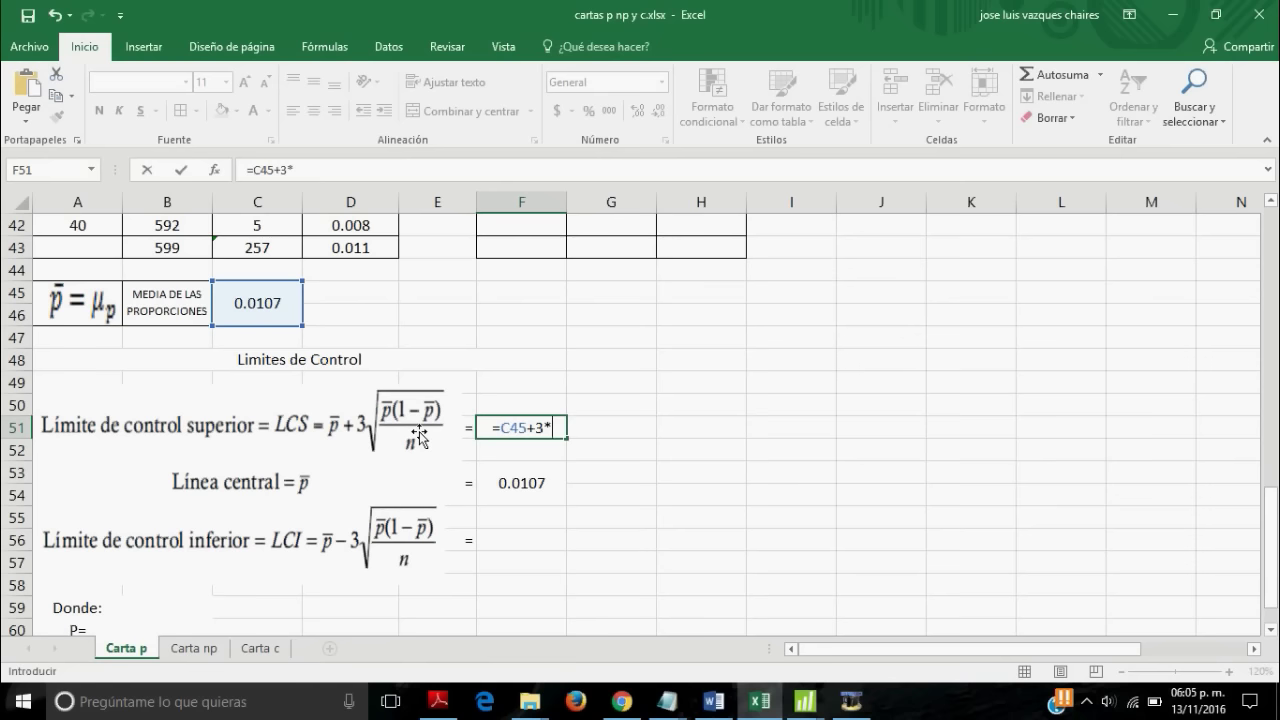
text(ra)
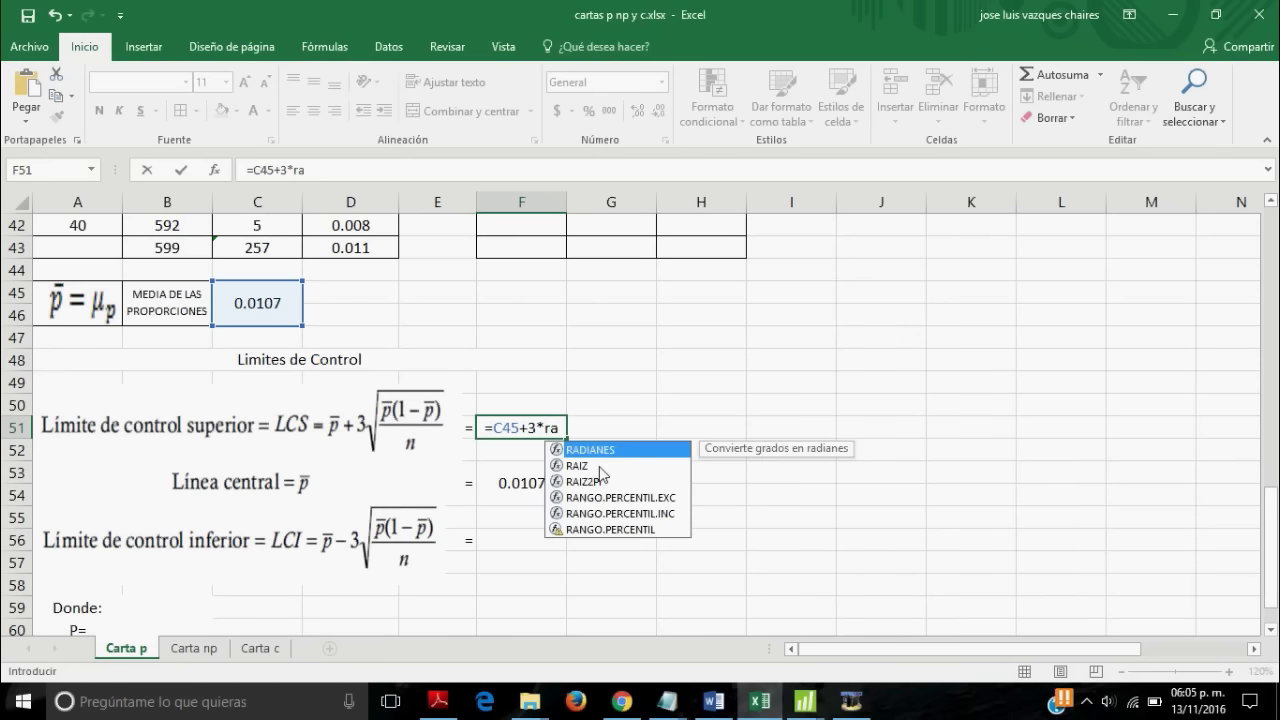
double_click(600, 466)
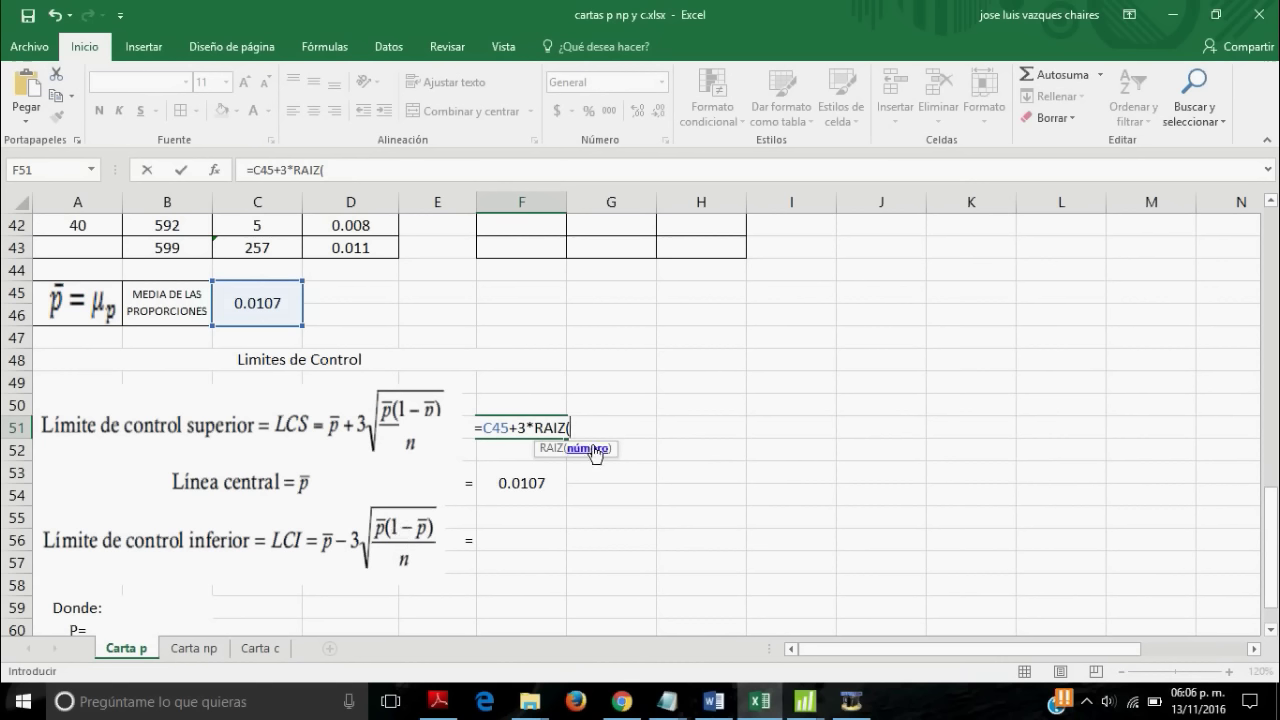
text(()
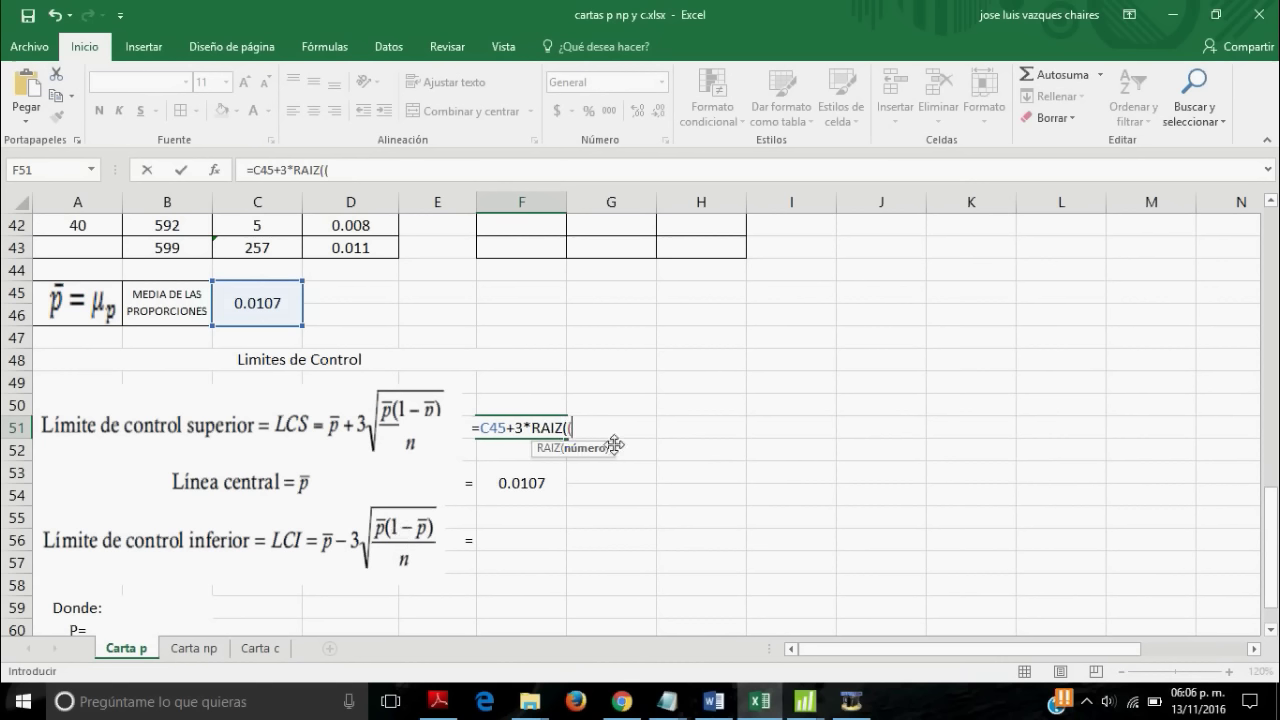
click(273, 311)
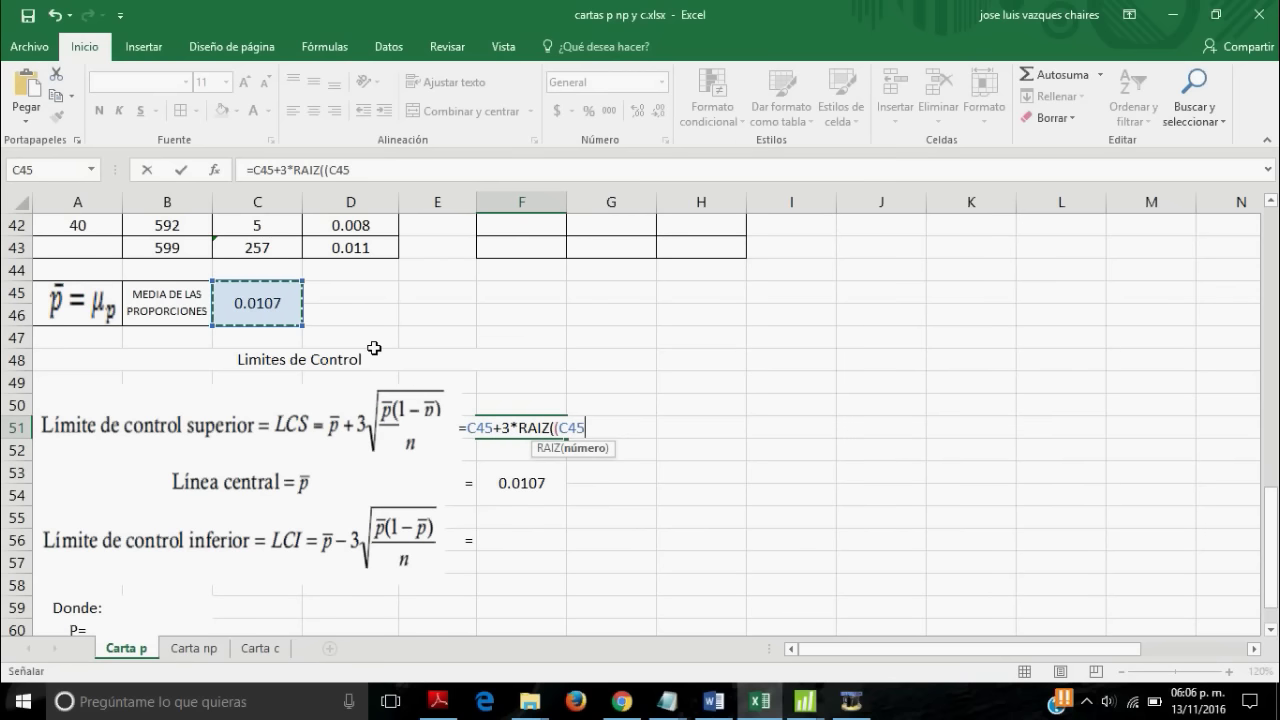
text(*)
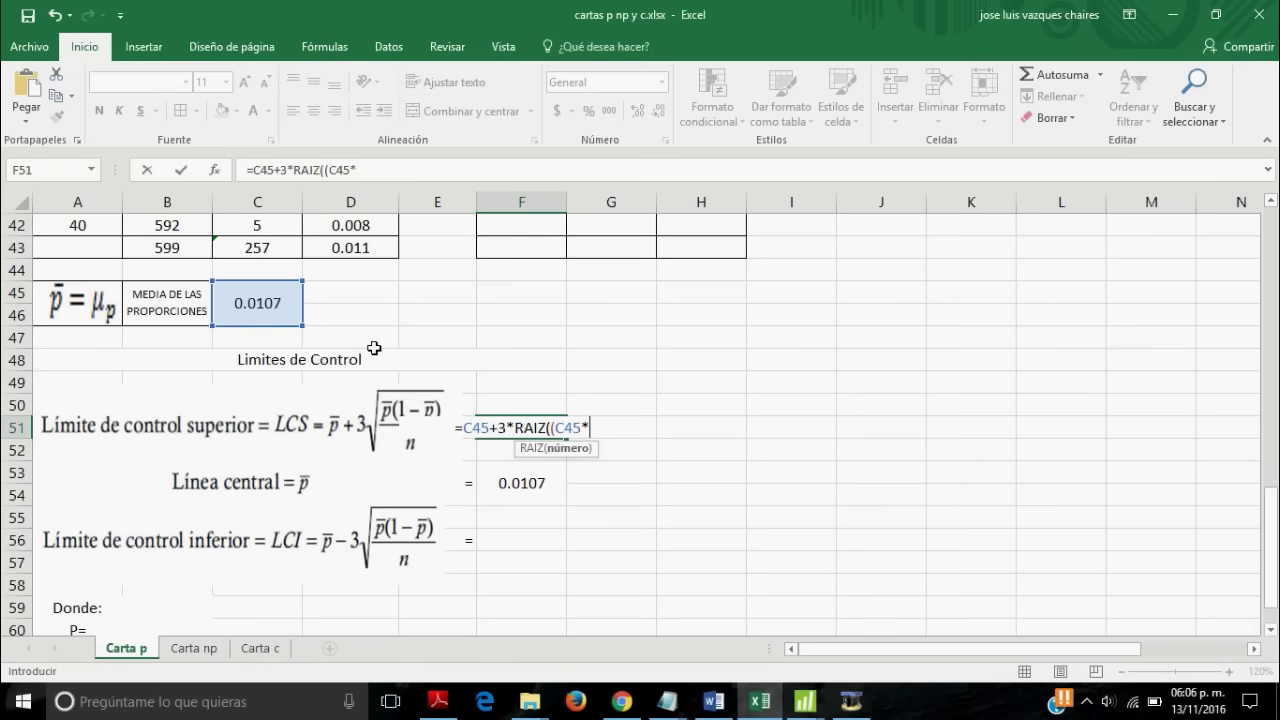
text((1-)
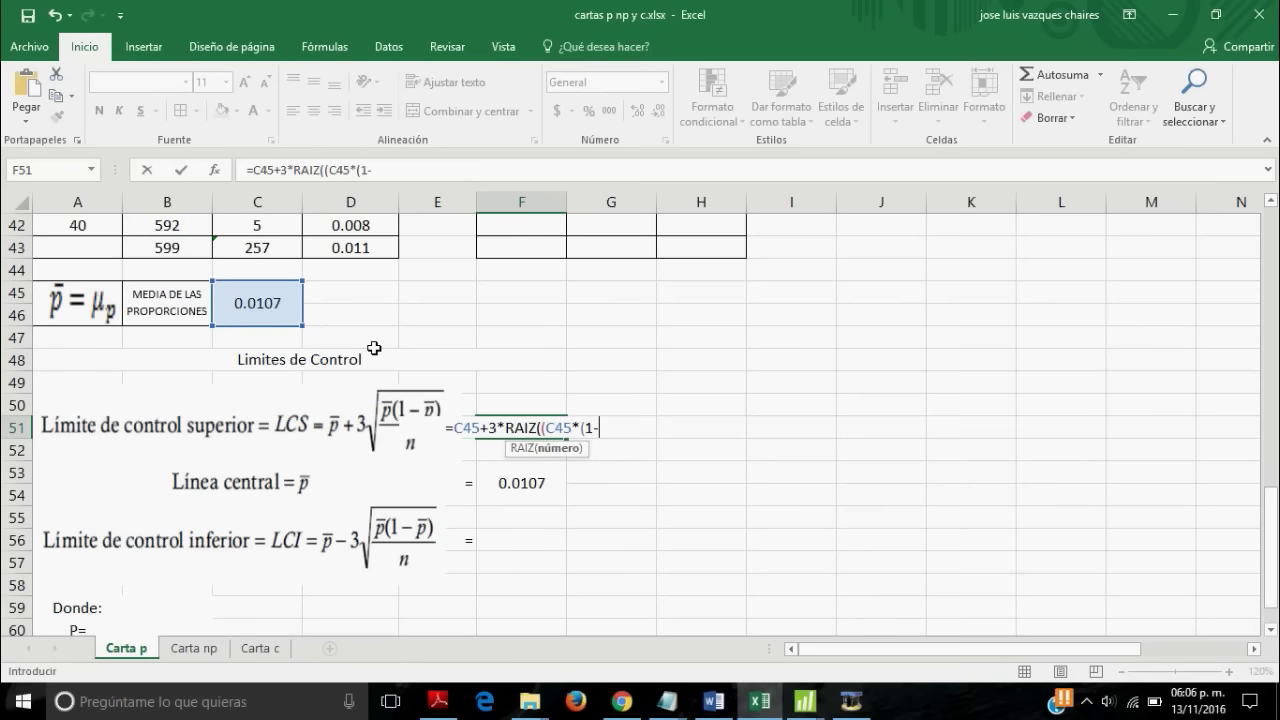
click(262, 308)
text())
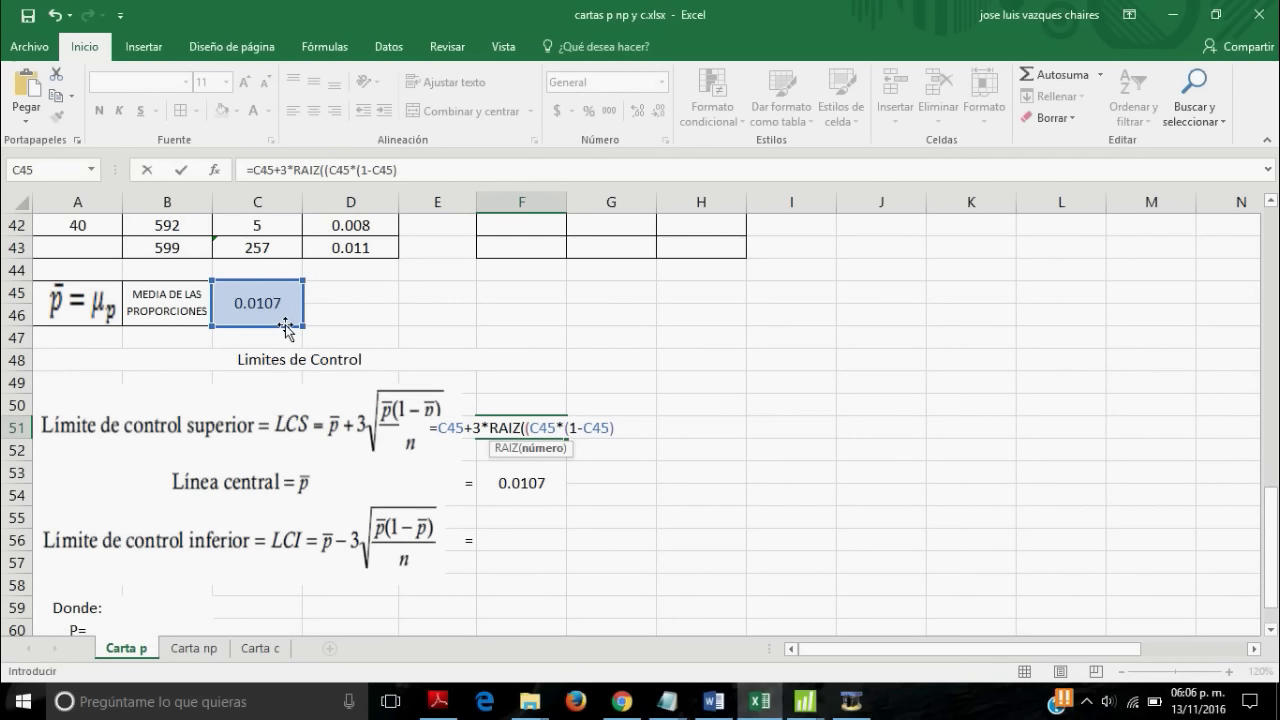
text())
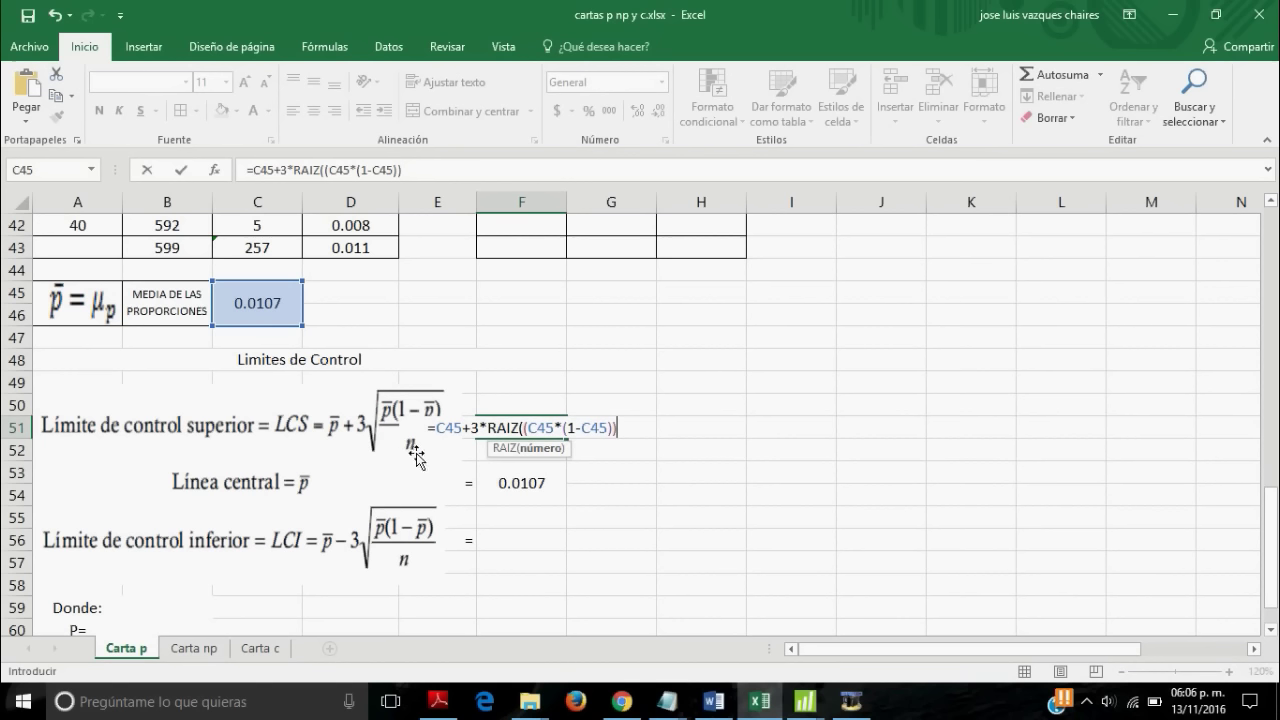
text(/)
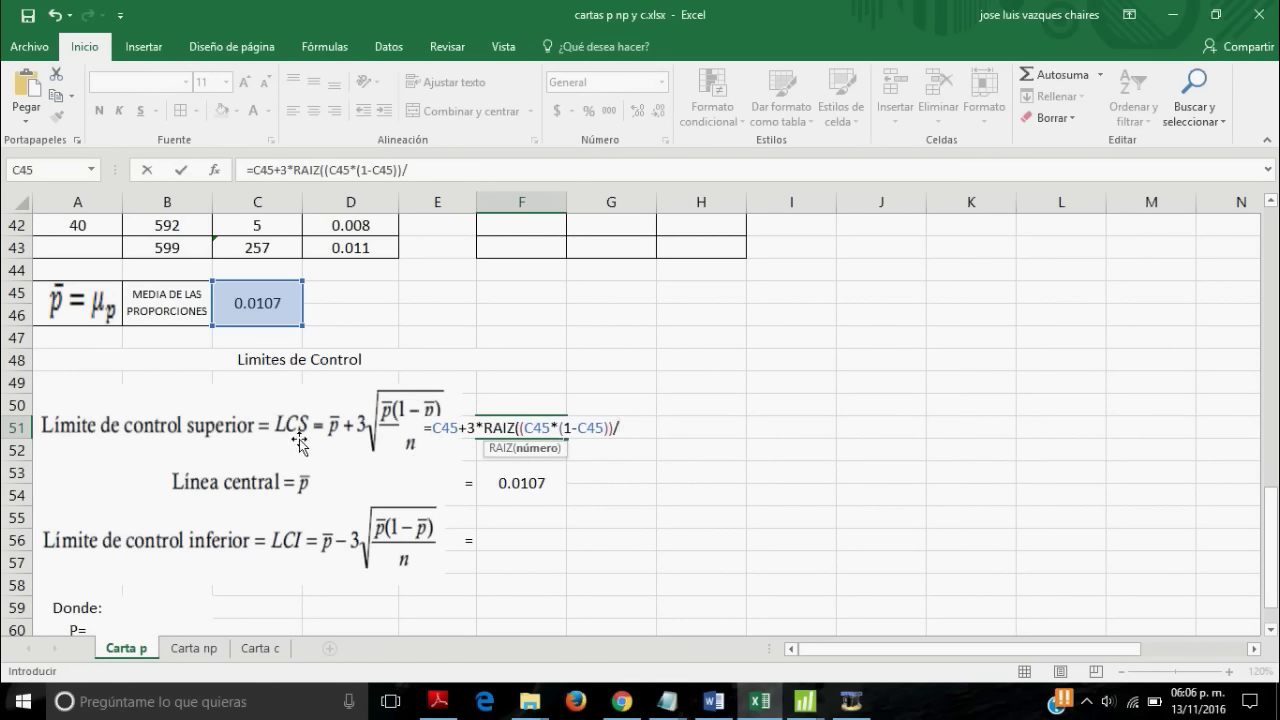
scroll(298, 439, up, 1)
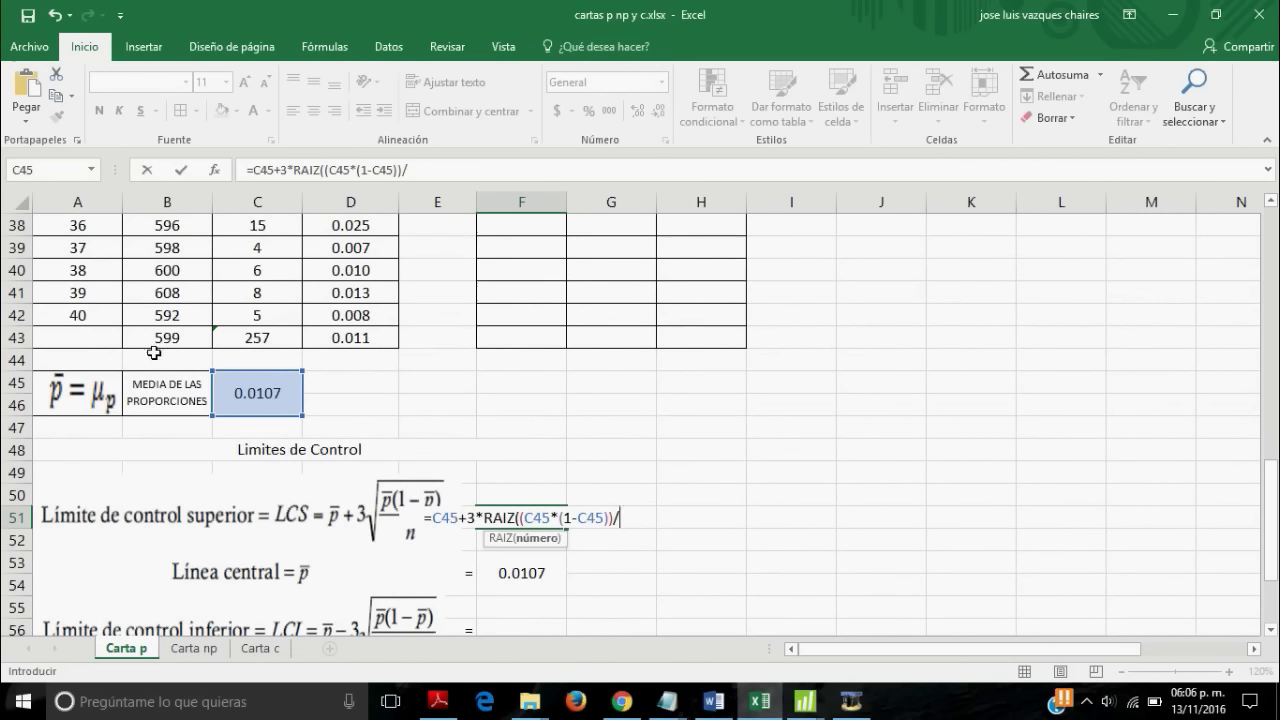
click(175, 339)
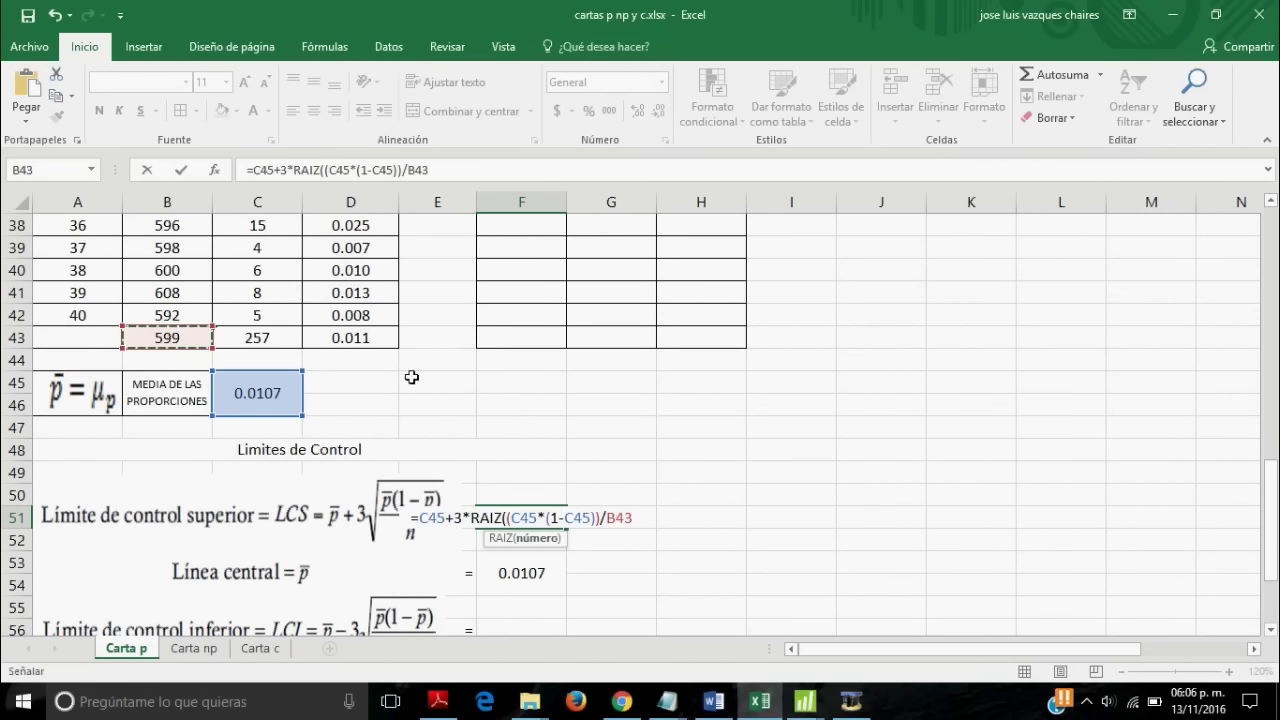
text())
key(Return)
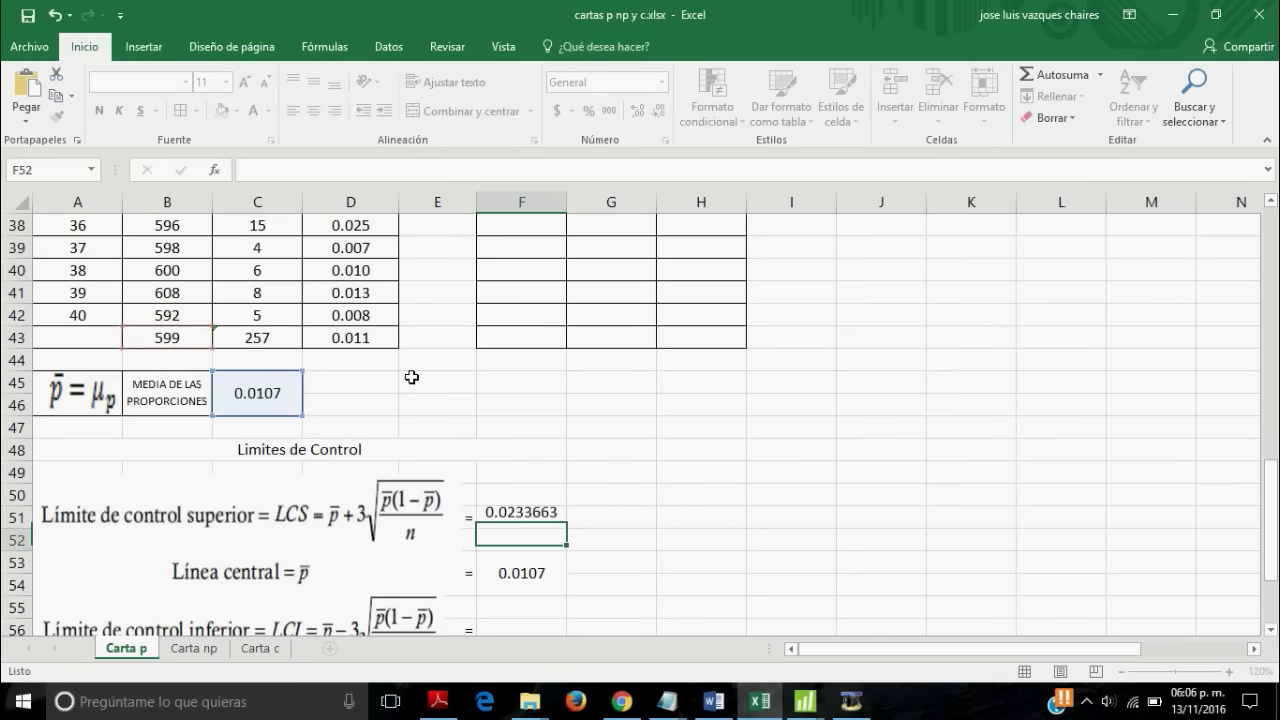
- Copy the upper-limit formula from F51 into F56
click(534, 515)
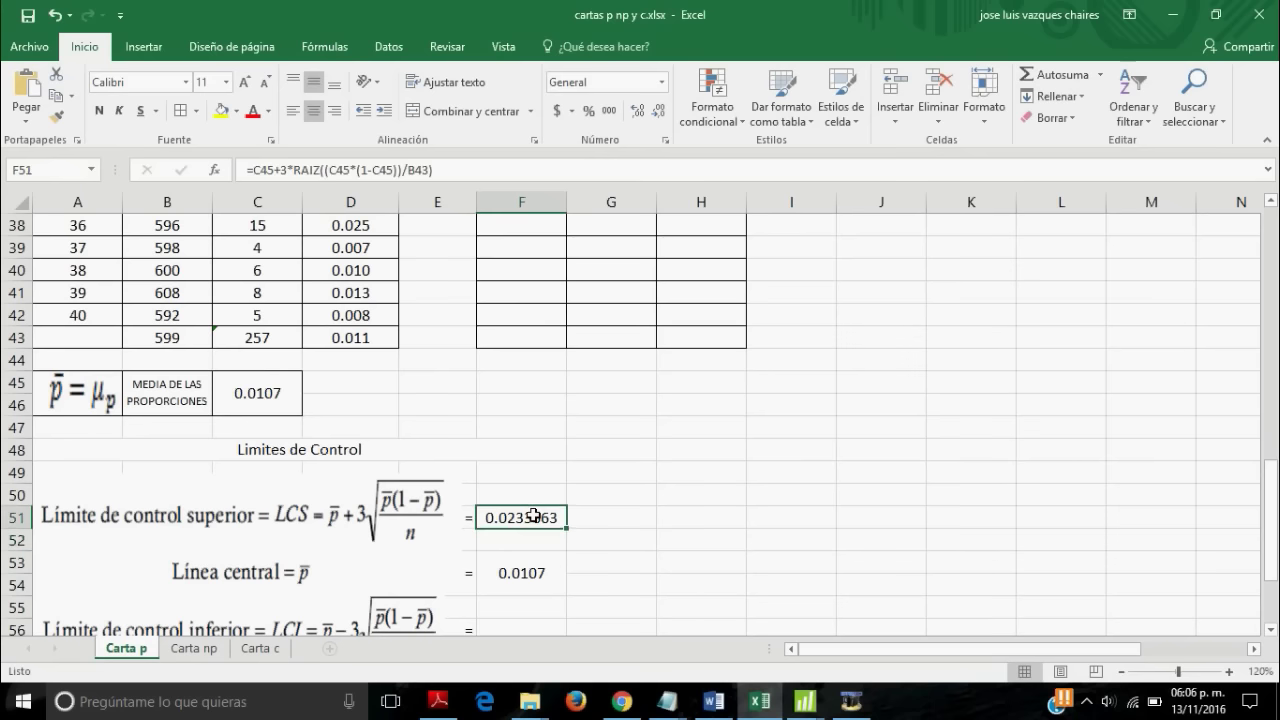
scroll(537, 594, down, 2)
click(513, 545)
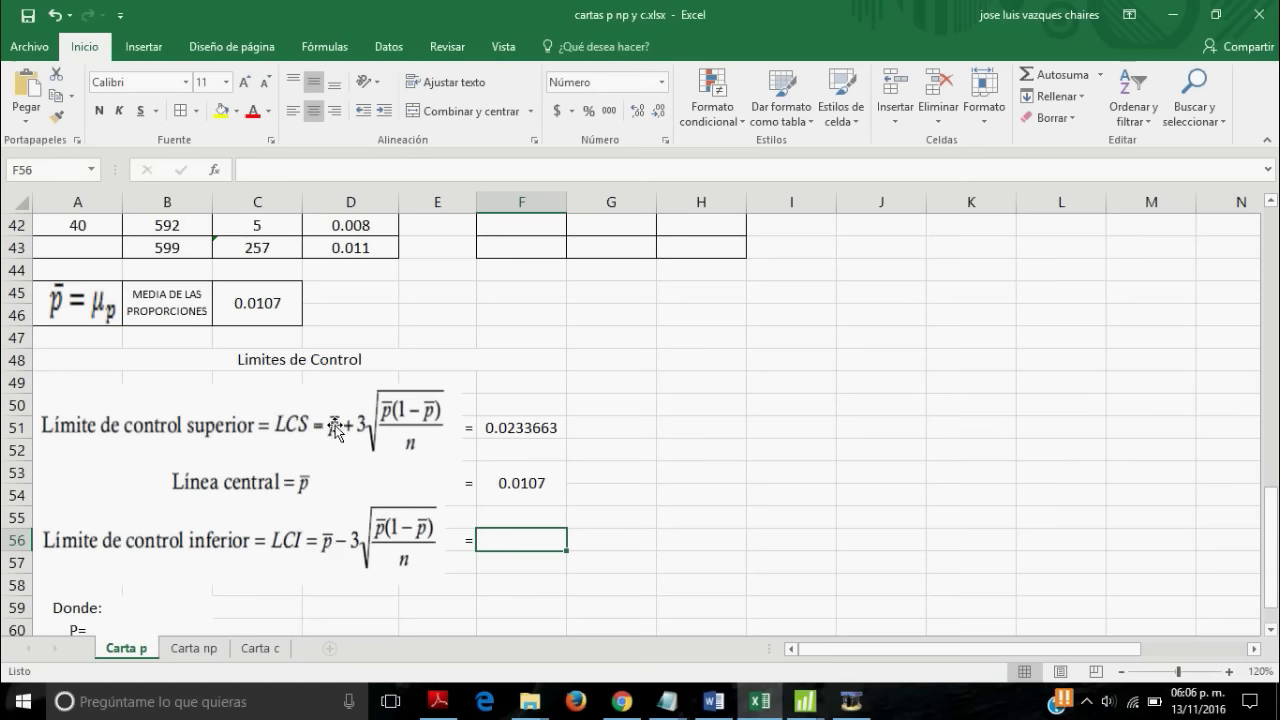
click(519, 429)
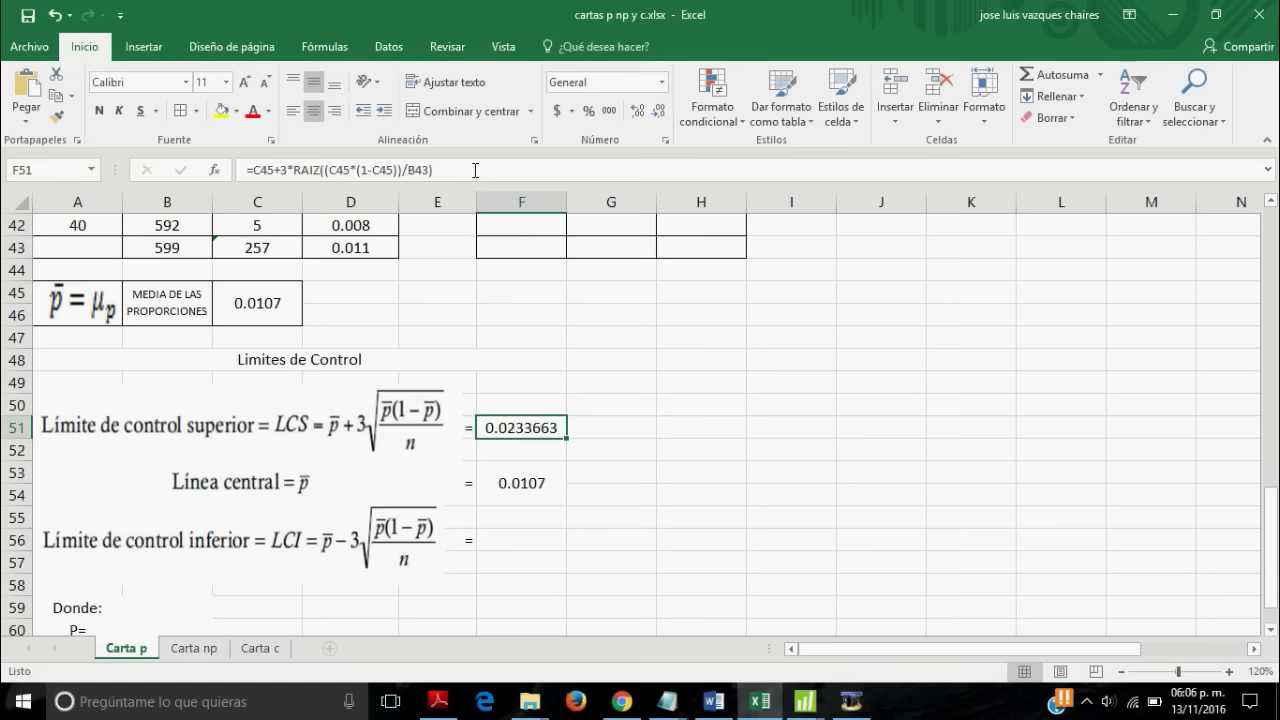
drag(475, 170, 240, 177)
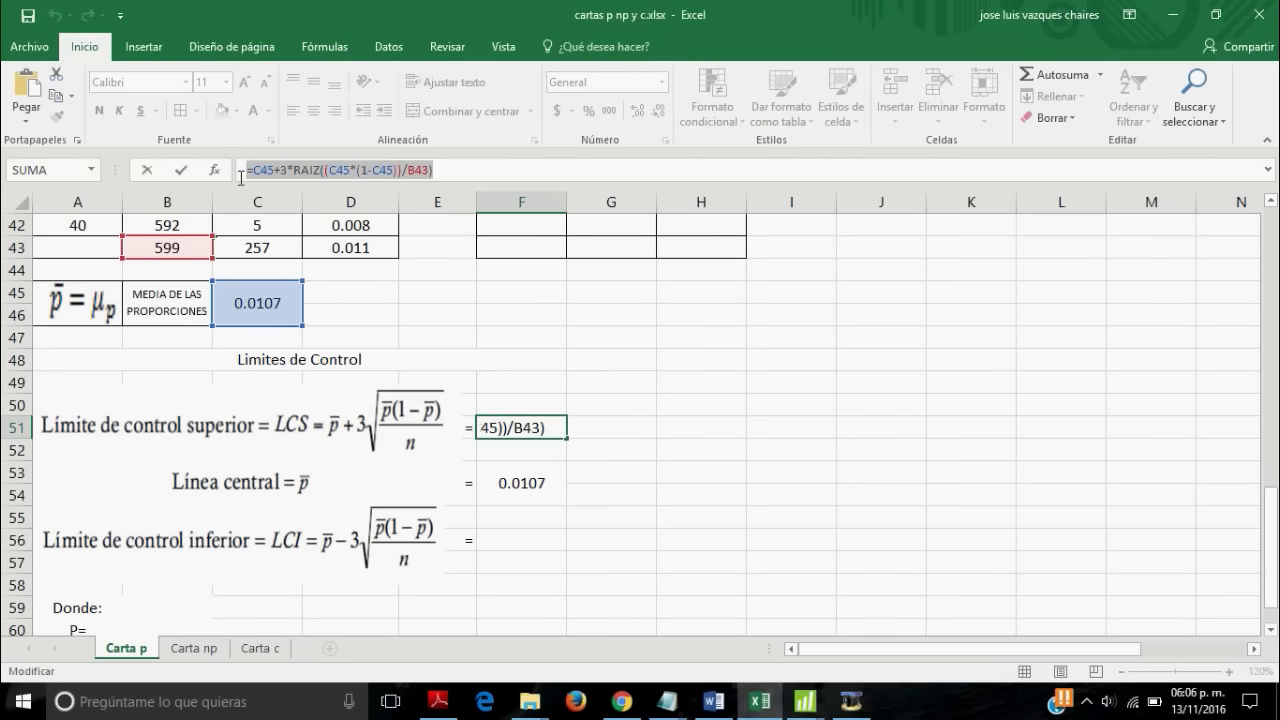
key(Escape)
click(512, 536)
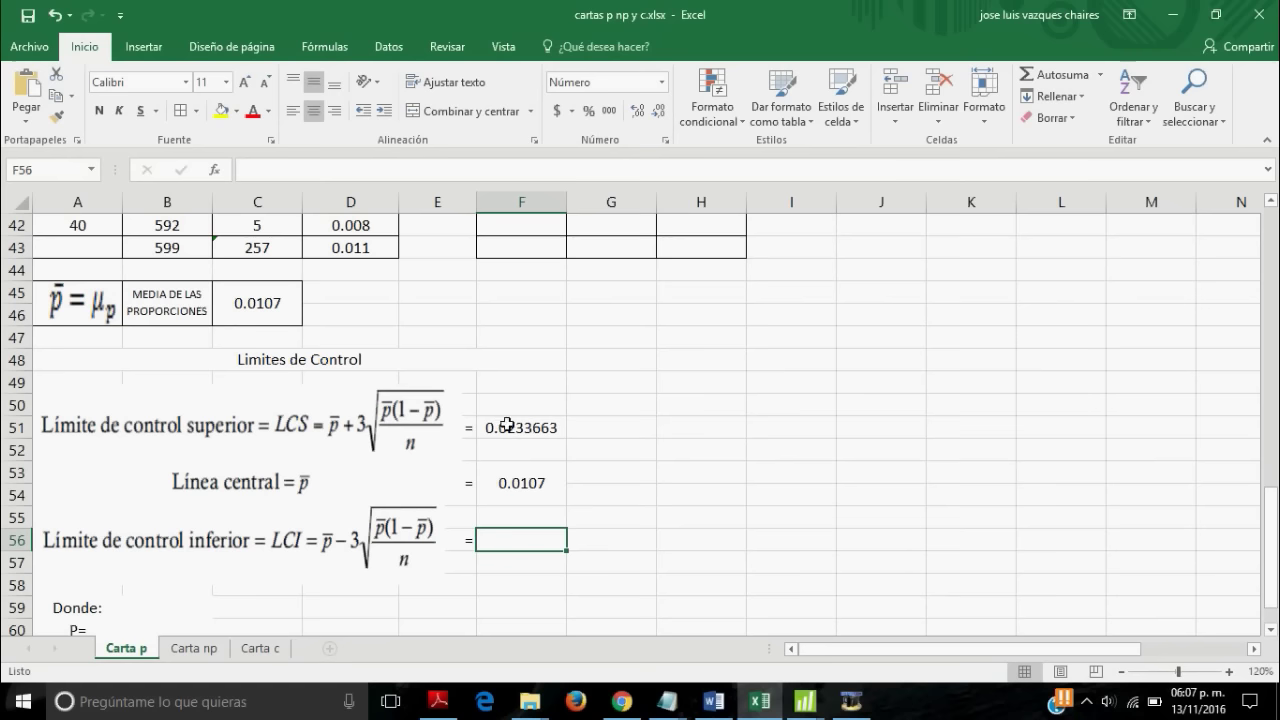
key(ctrl+v)
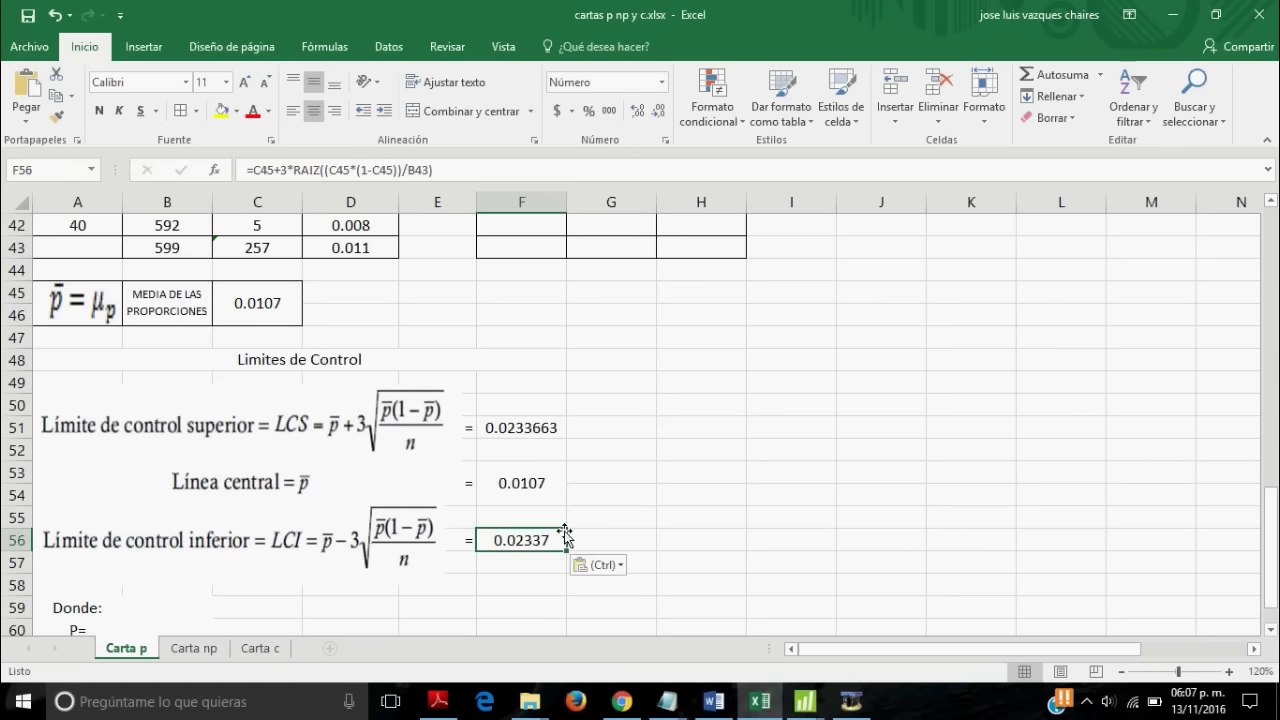
- Change the plus before 3* to a minus in F56, giving a lower limit of -0.00190
double_click(533, 540)
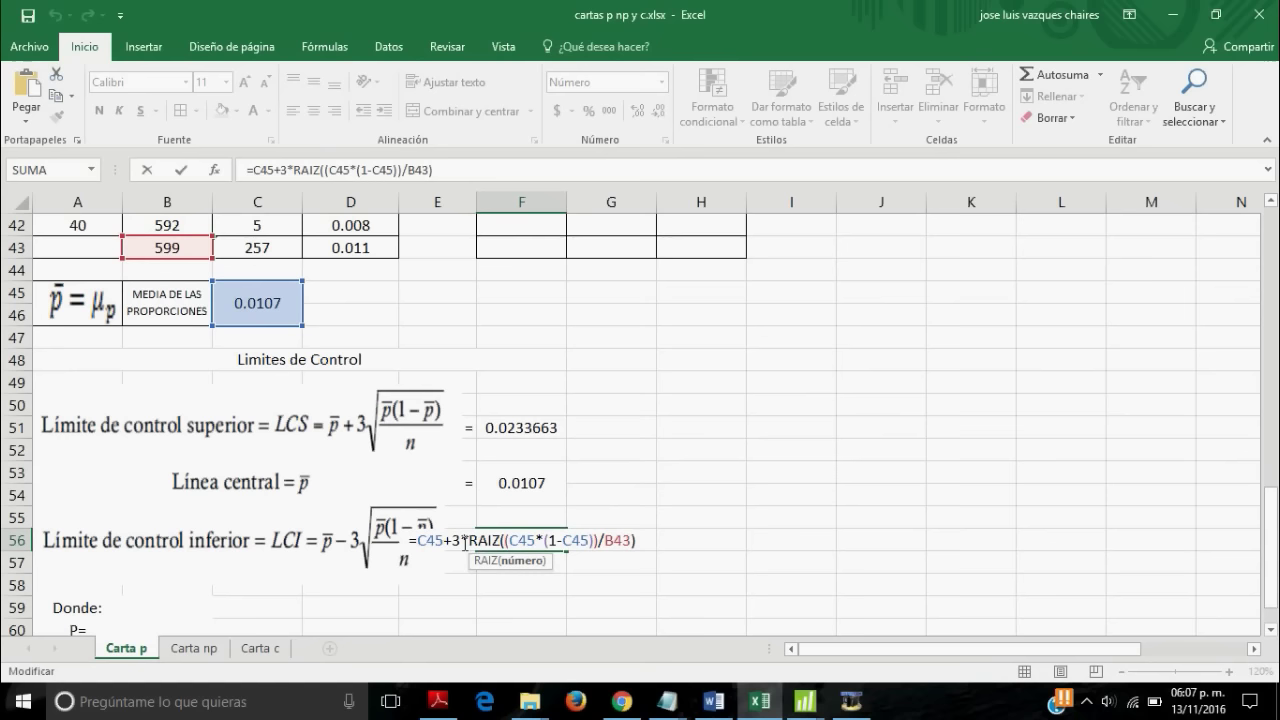
click(460, 540)
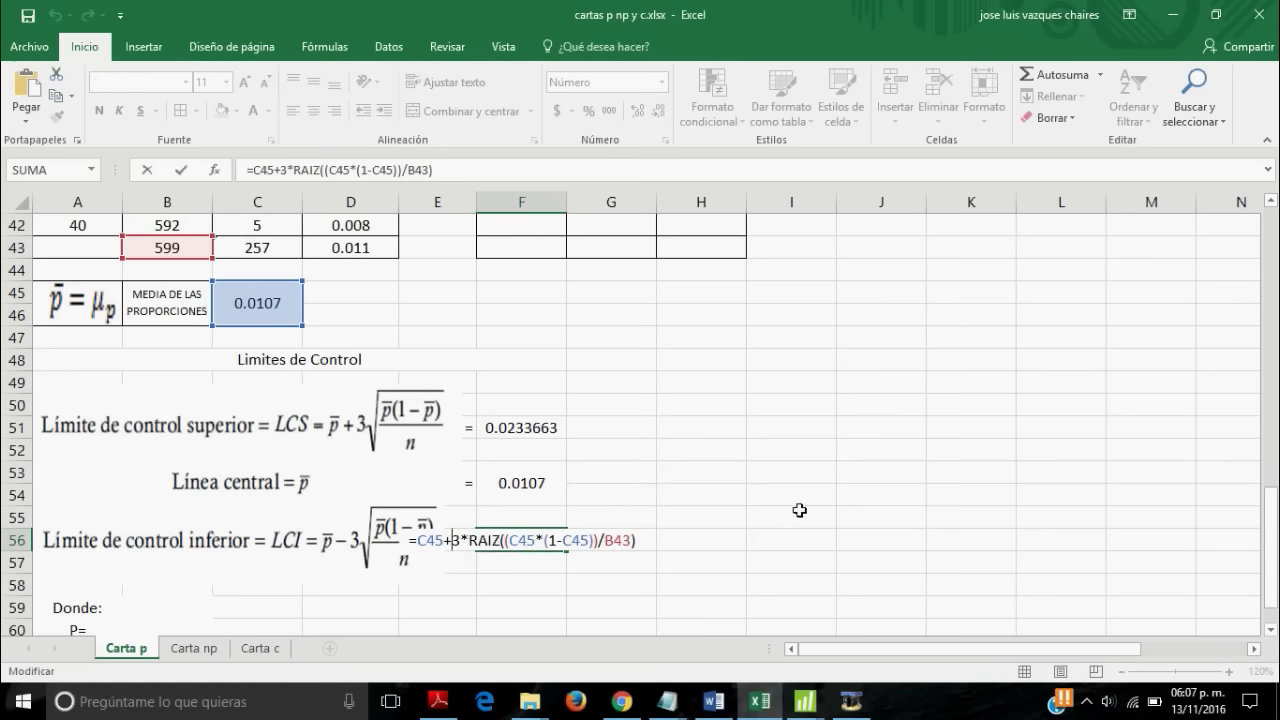
key(BackSpace)
key(Return)
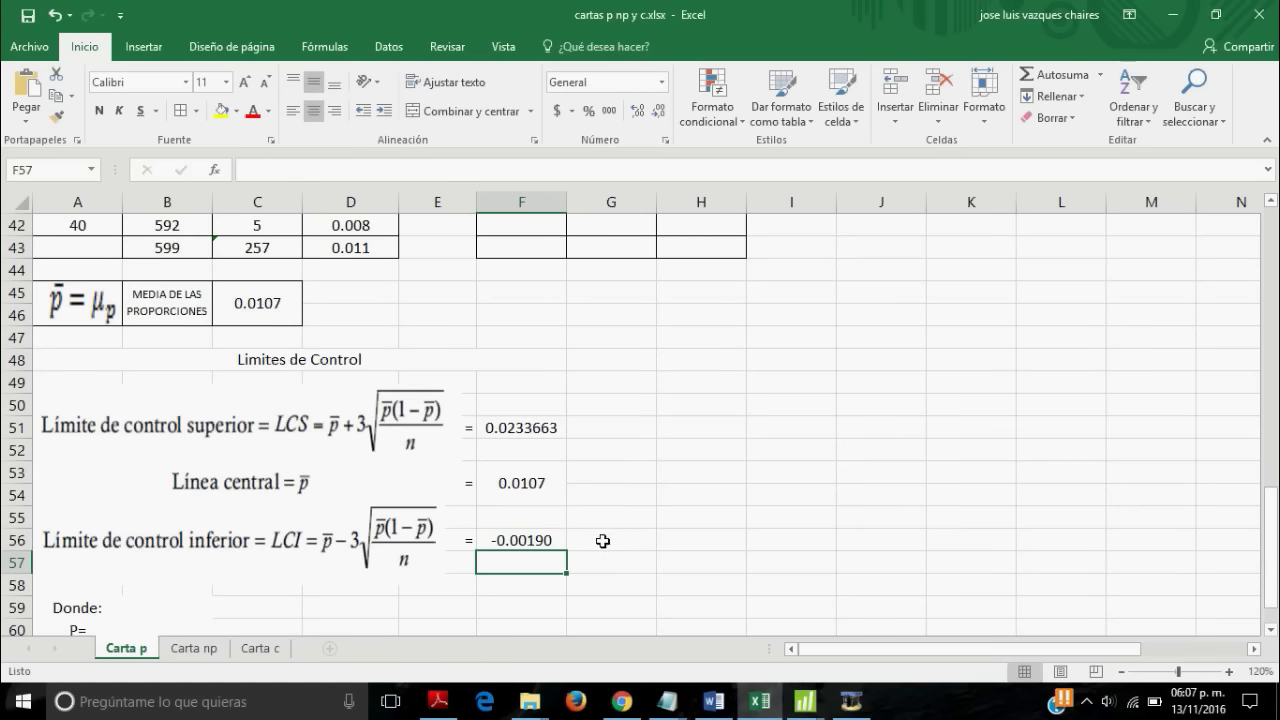
- Compare the F56 and F51 formulas, then enter 0 in G56 as the usable lower limit
click(535, 542)
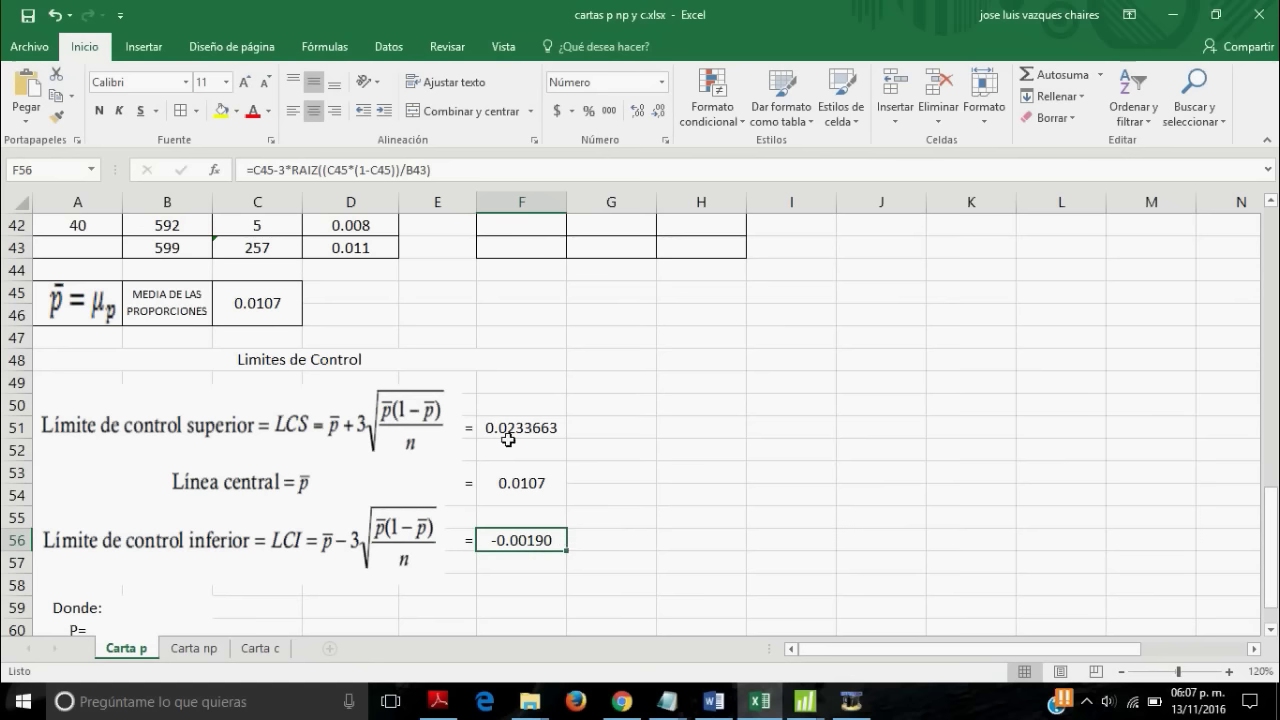
click(548, 428)
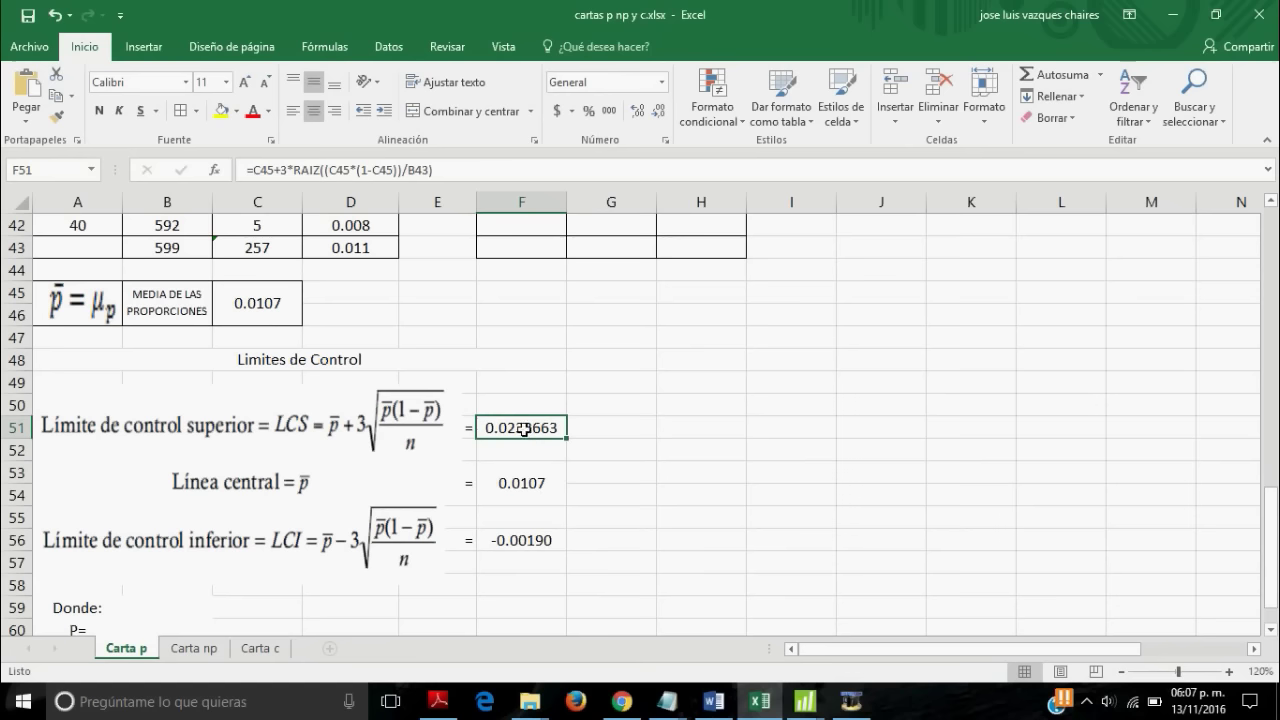
click(532, 542)
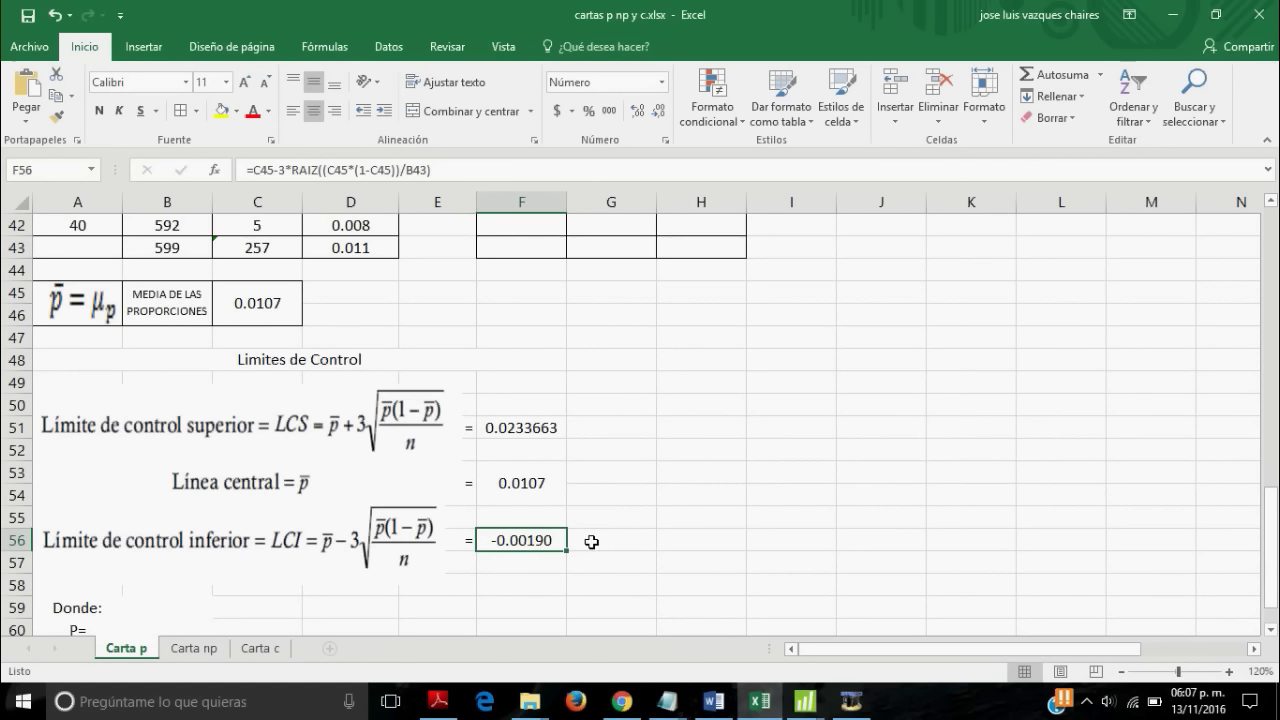
click(611, 540)
text(0)
key(Return)
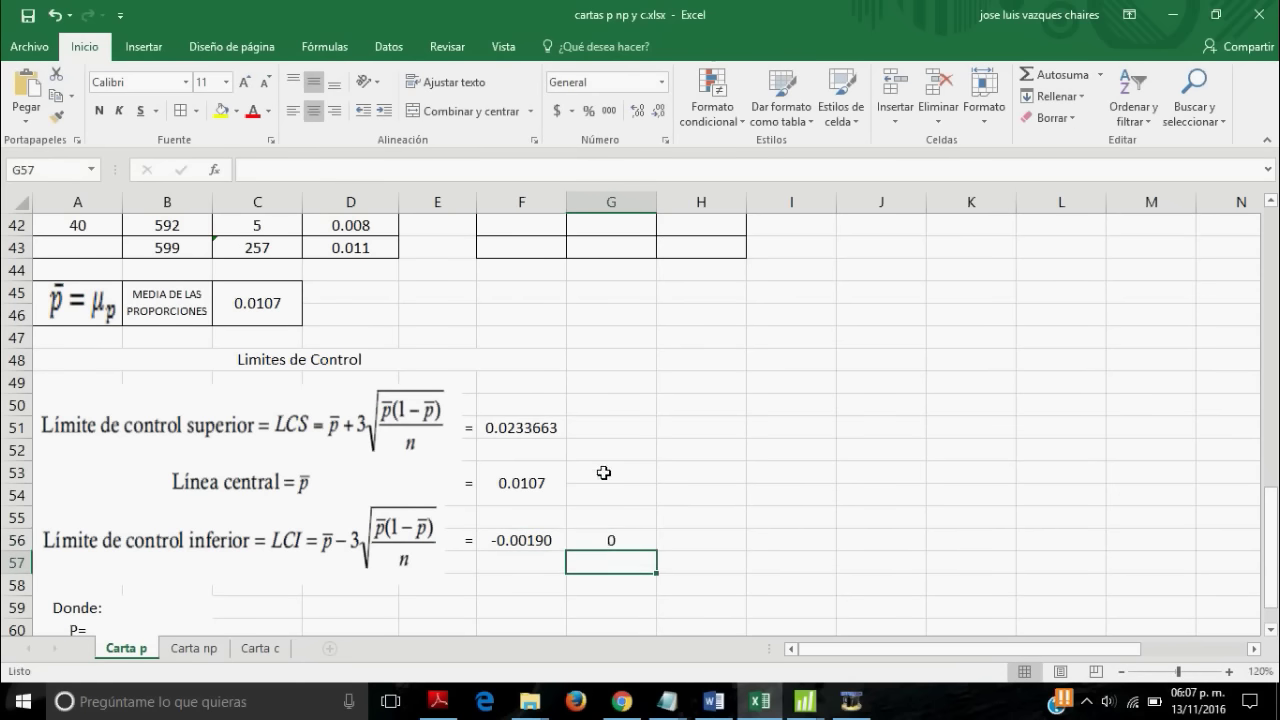
click(555, 481)
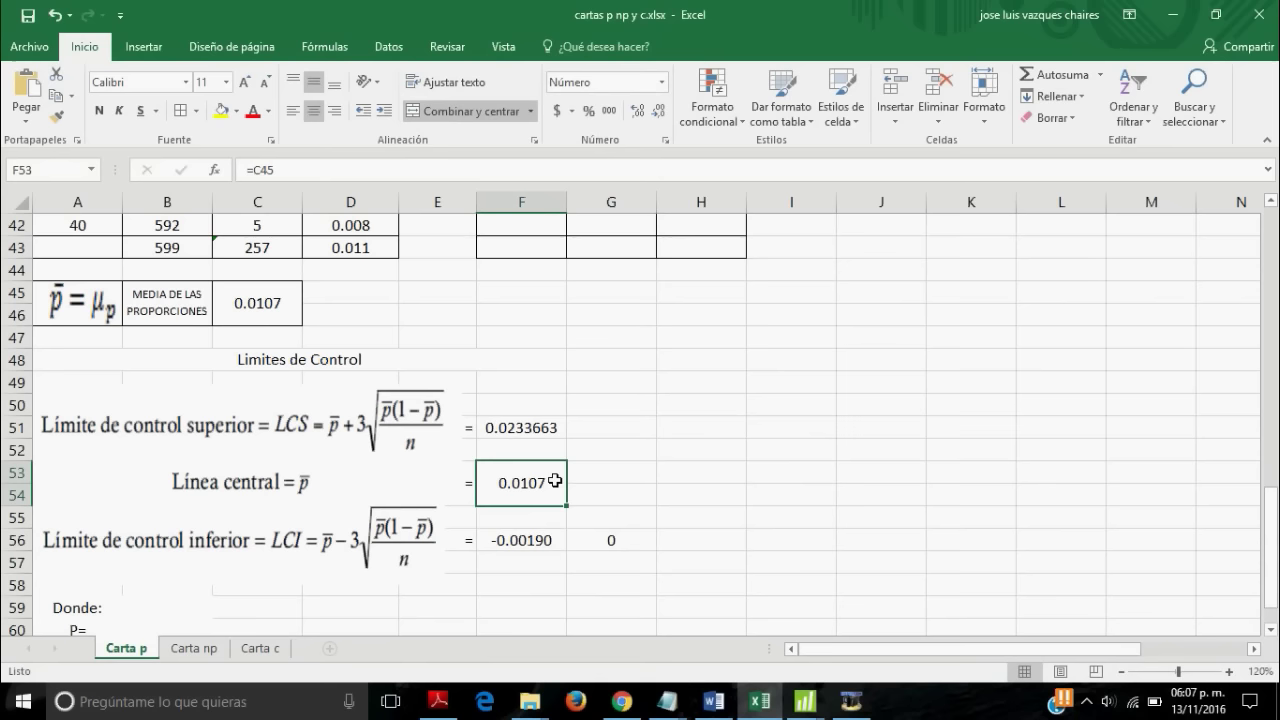
click(552, 427)
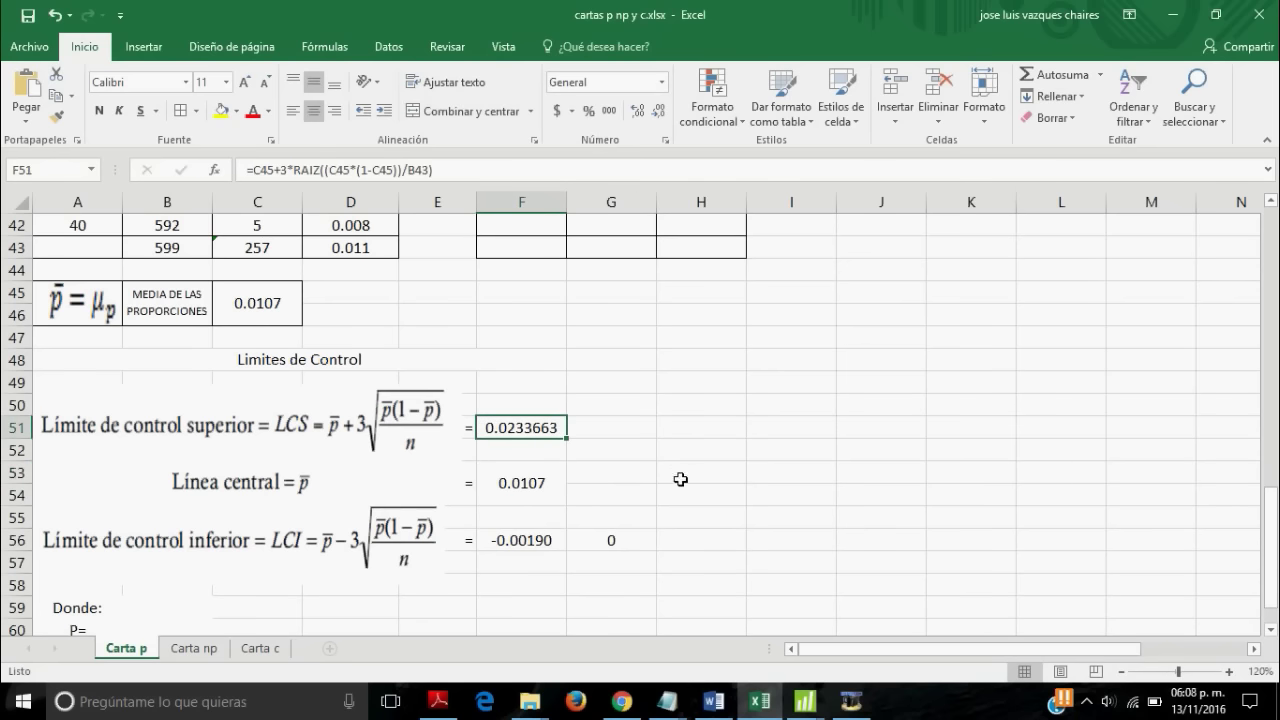
- Enter =G56 in F3 to link the first LCI cell to the zero lower limit
scroll(655, 482, up, 5)
scroll(646, 486, up, 1)
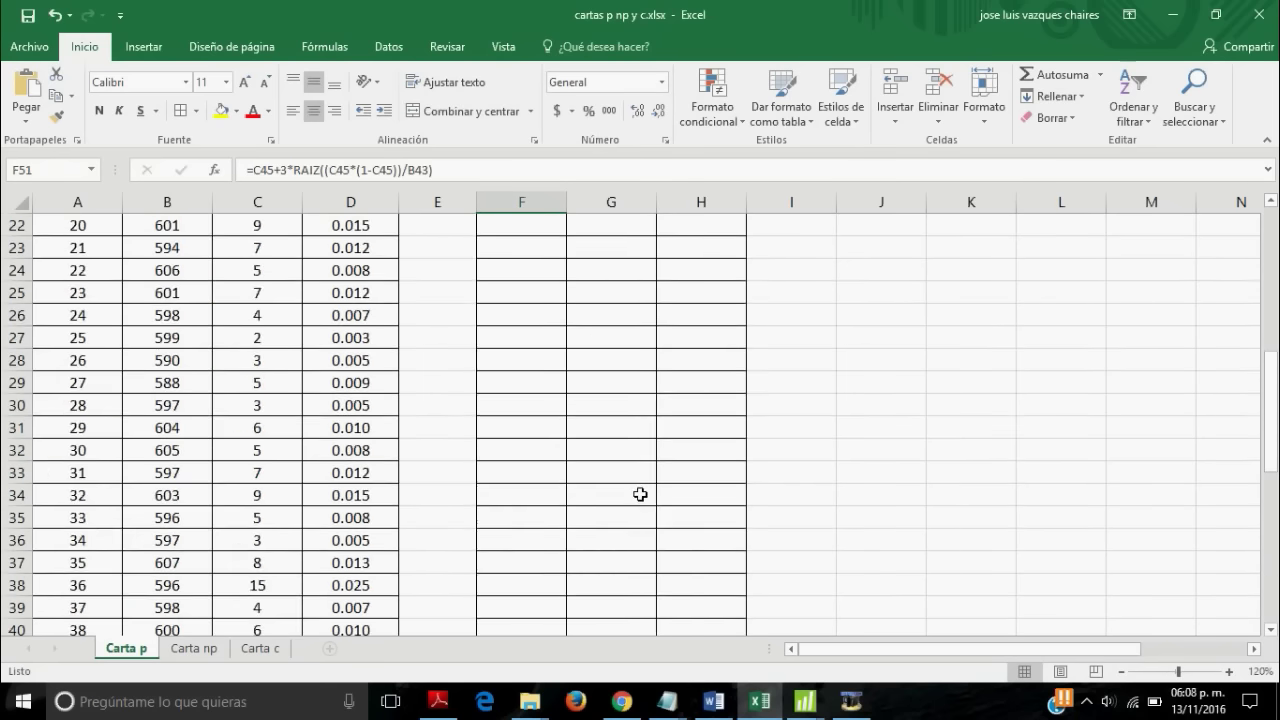
scroll(643, 490, up, 5)
scroll(641, 492, up, 2)
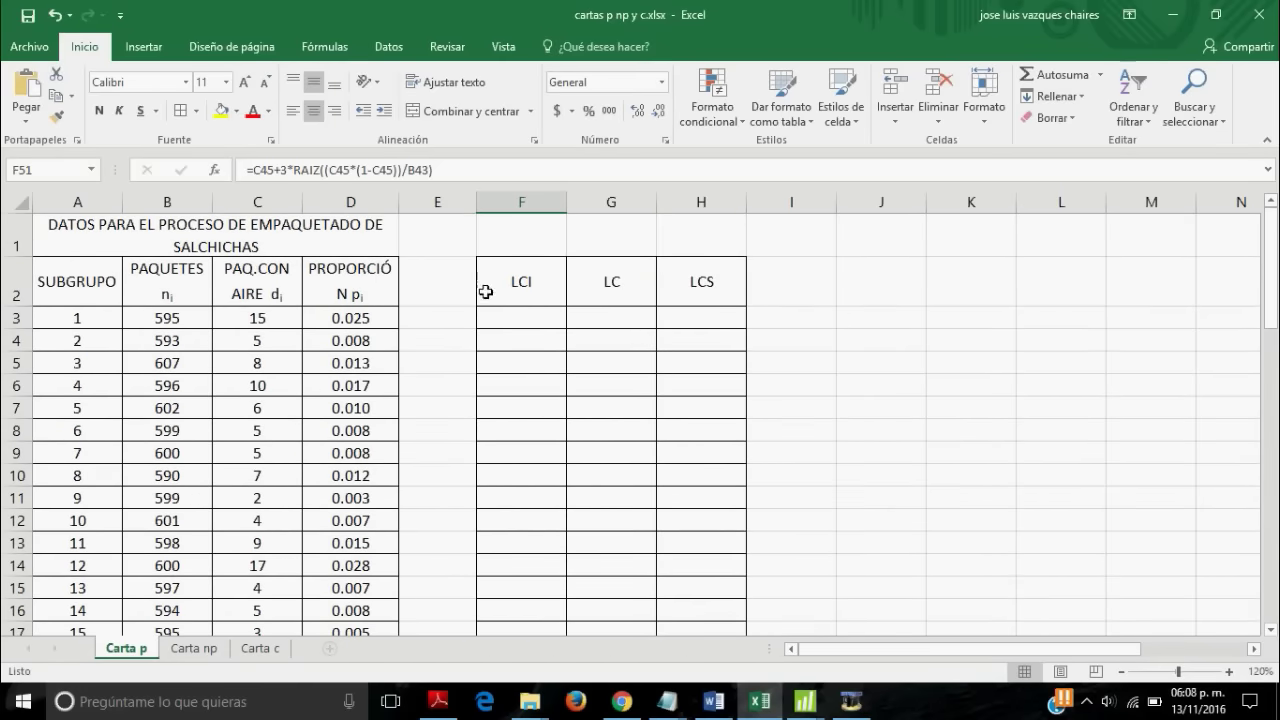
click(500, 311)
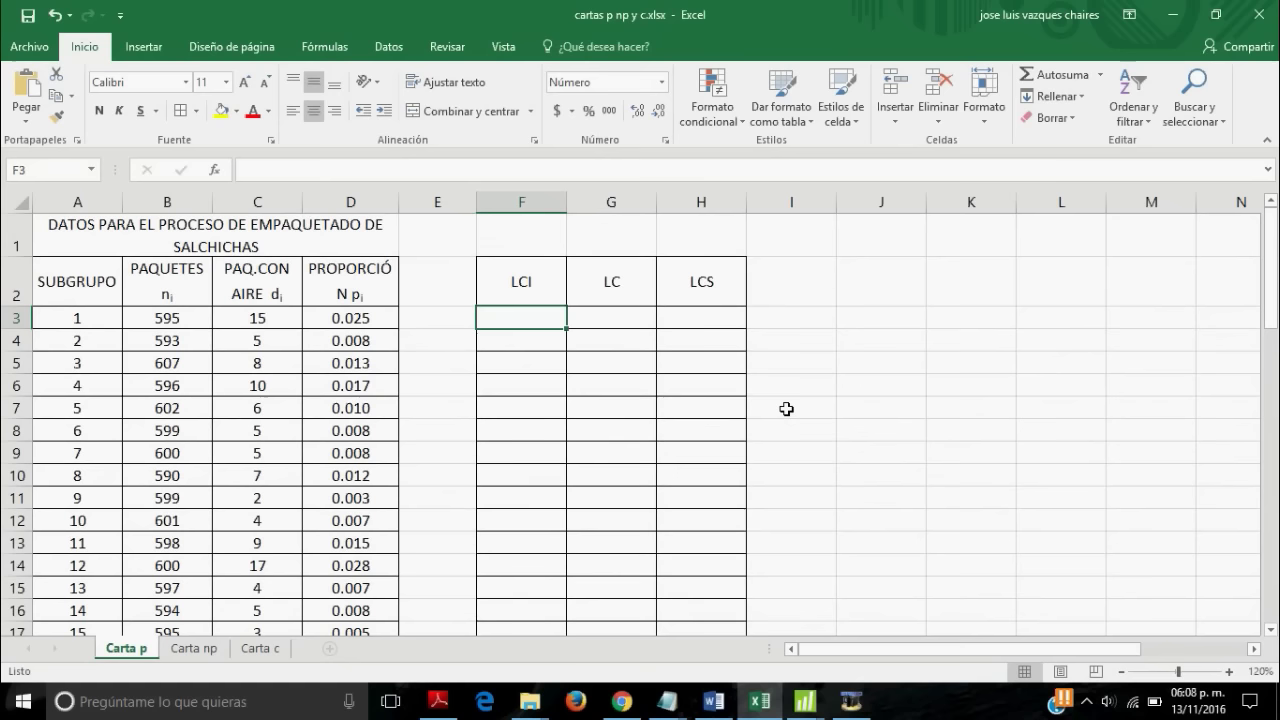
text(=)
scroll(768, 366, down, 9)
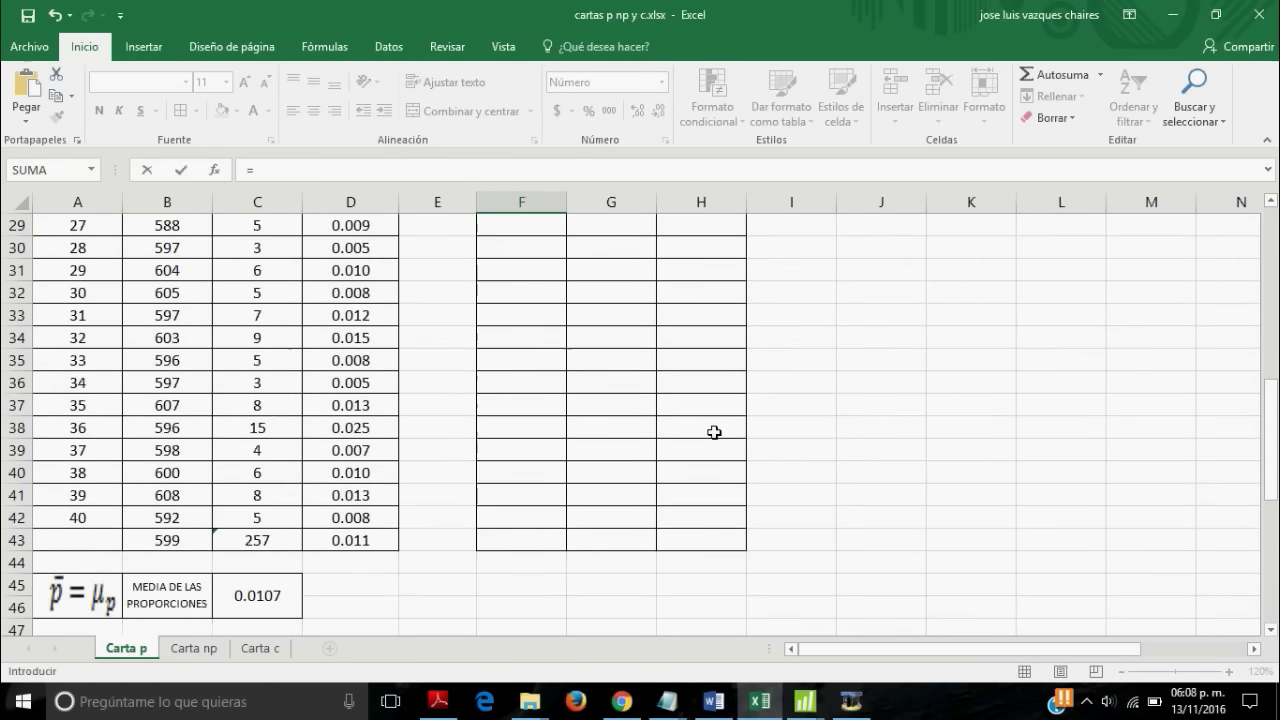
scroll(714, 434, down, 4)
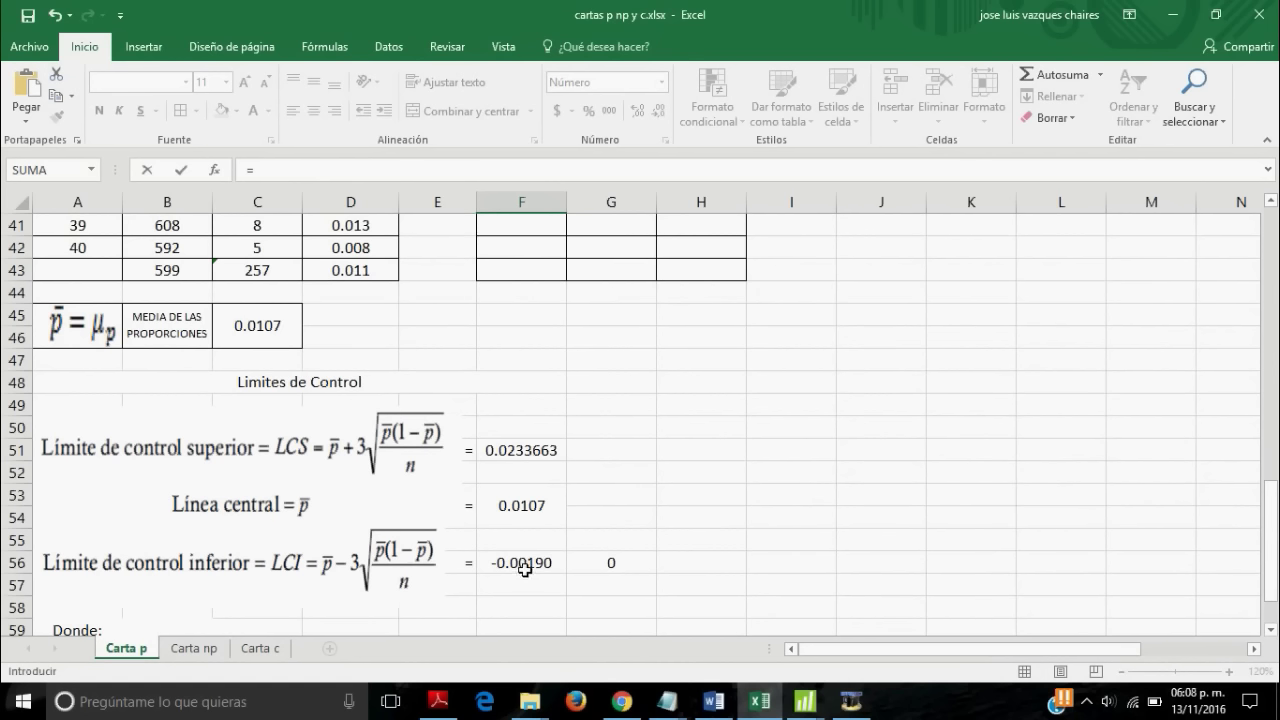
click(609, 563)
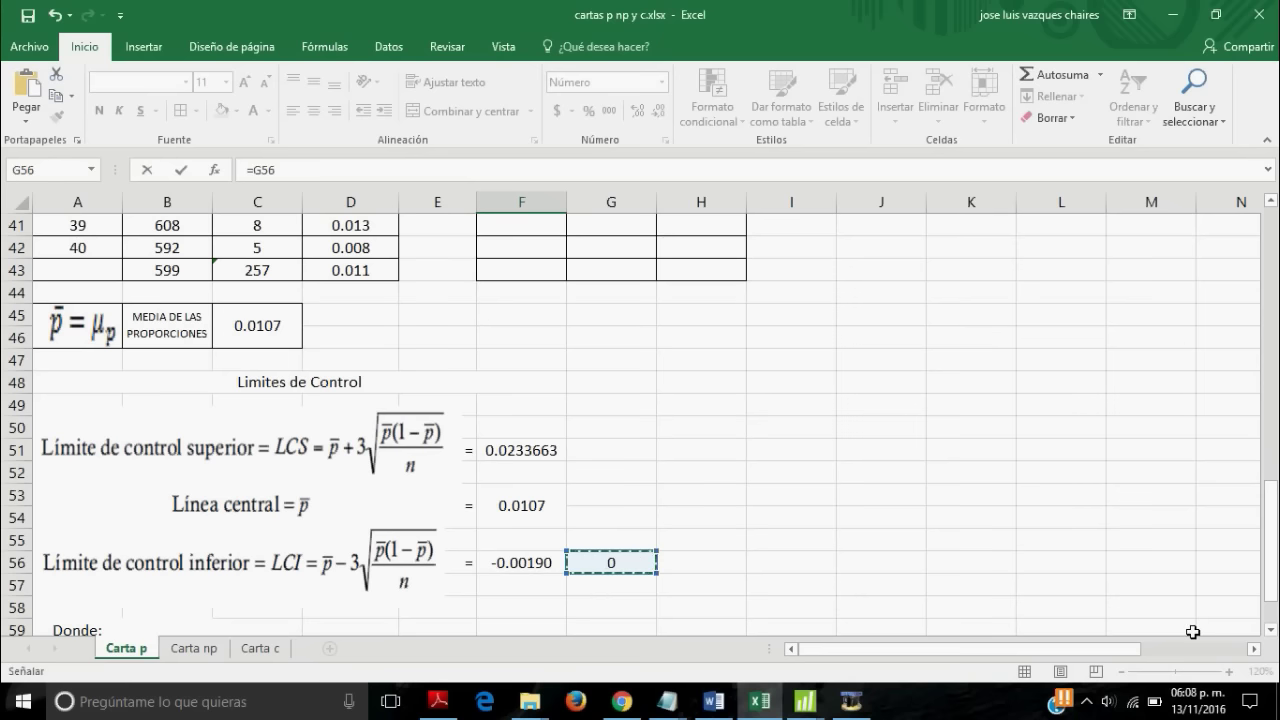
key(Return)
- Revise the F3 formula to =G$56 so the LCI shows 0.00
scroll(1172, 628, up, 2)
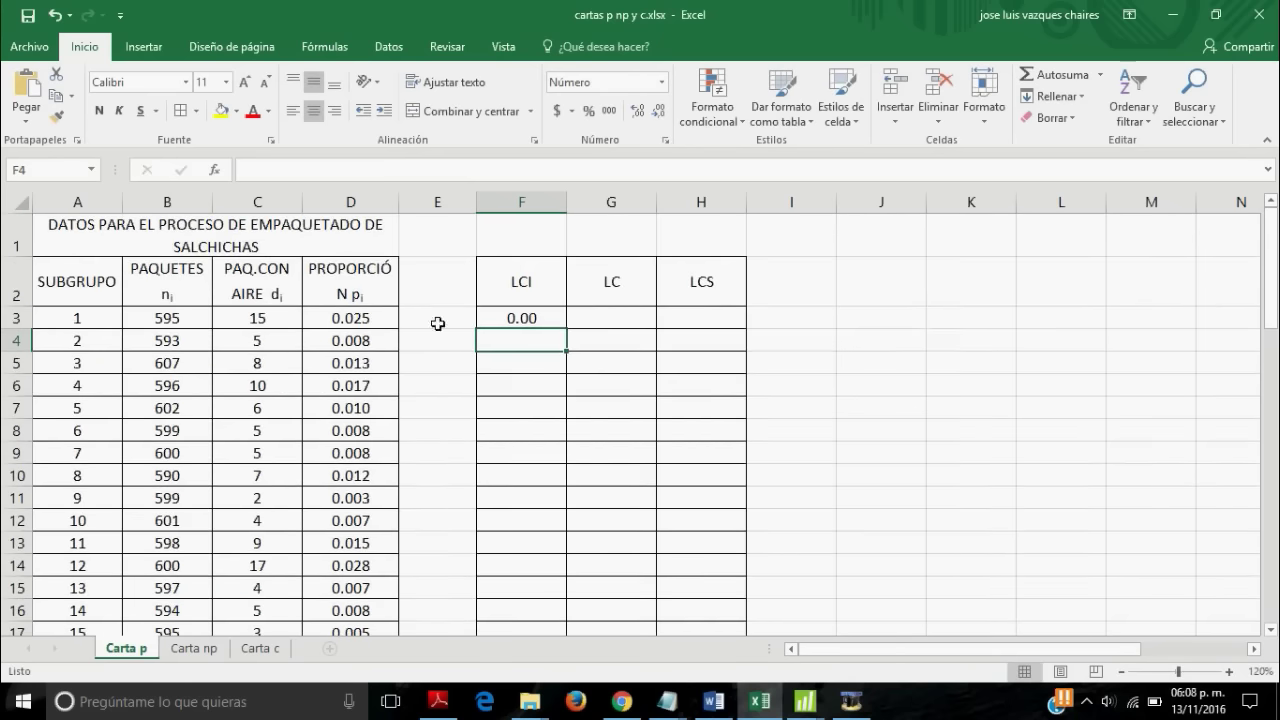
click(536, 318)
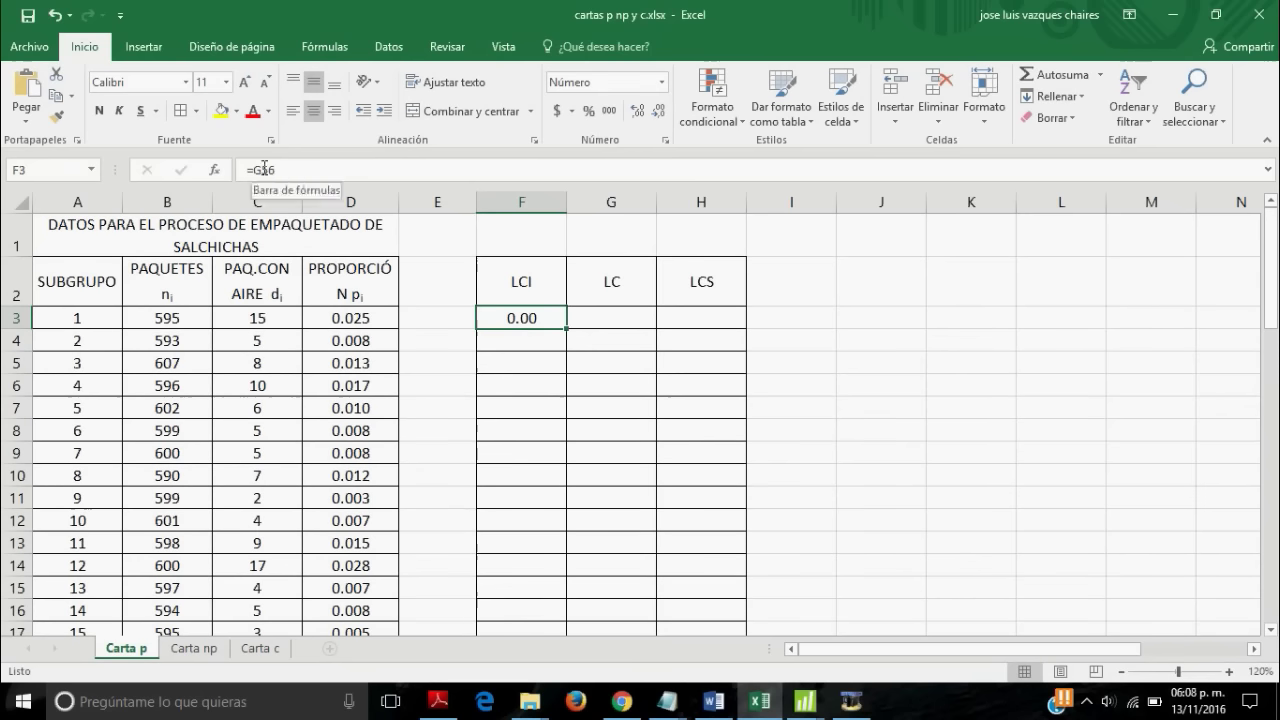
click(263, 168)
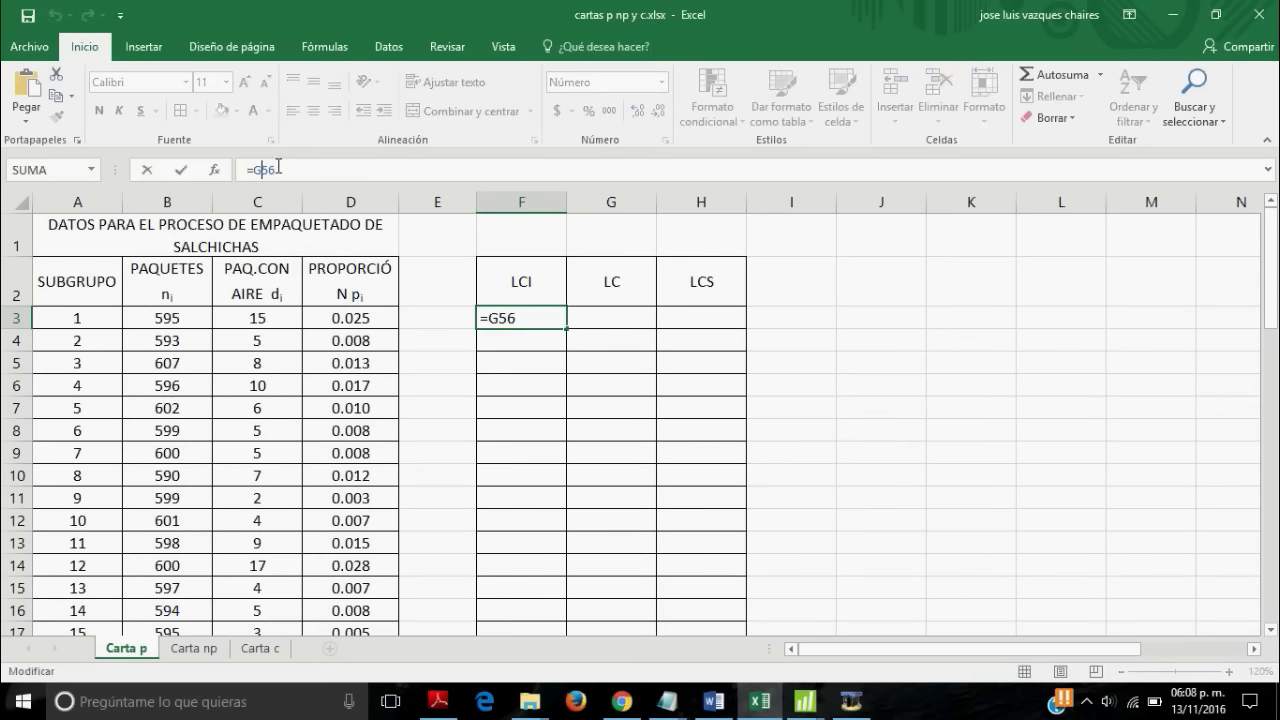
click(451, 204)
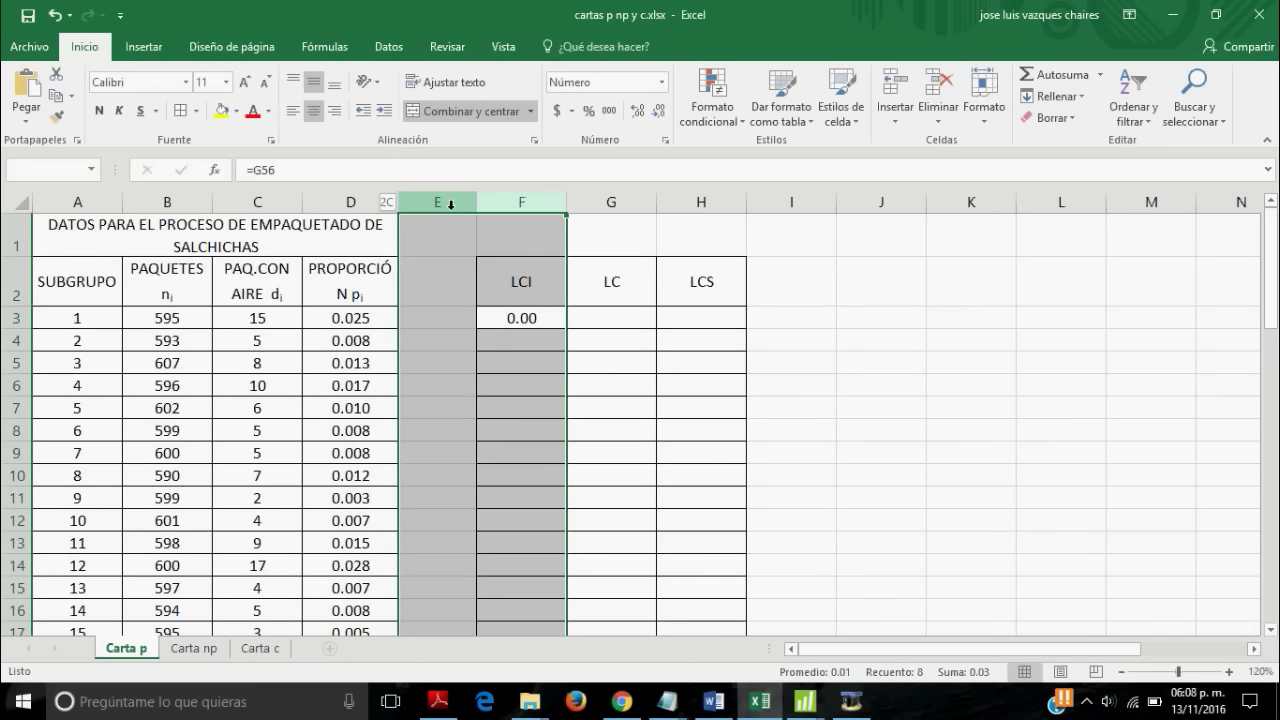
click(553, 318)
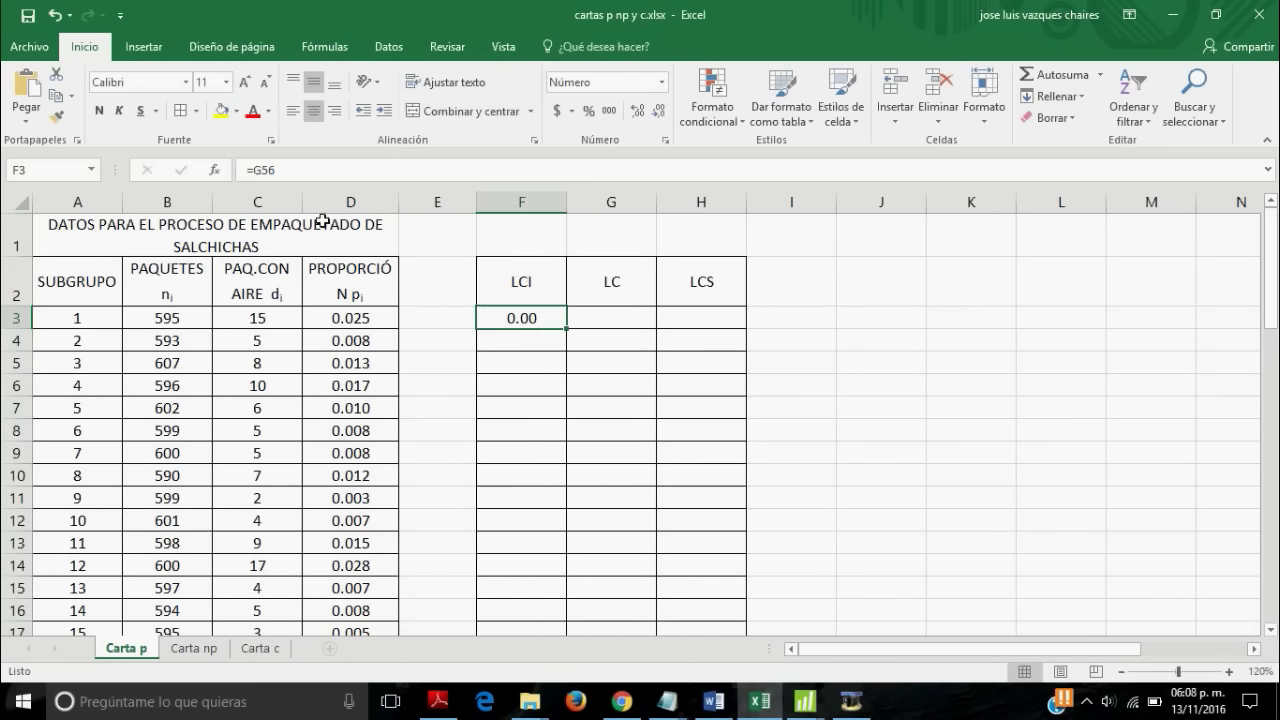
click(257, 170)
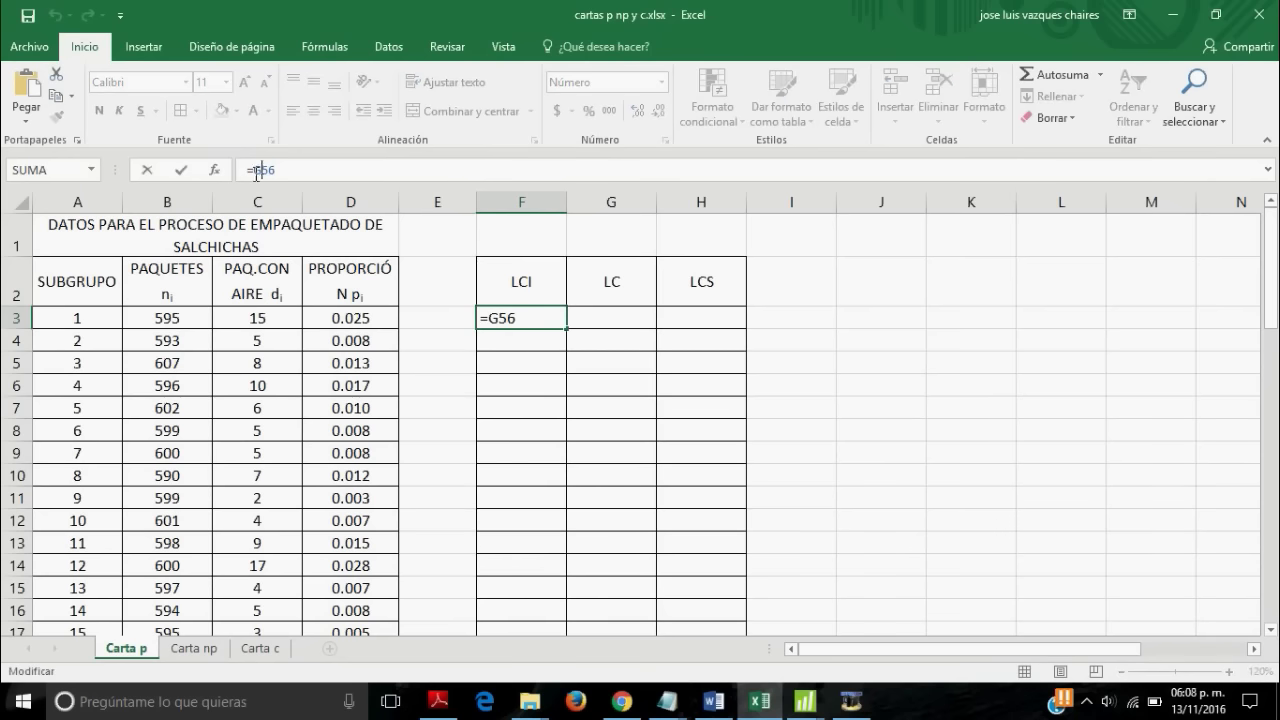
text($)
key(Return)
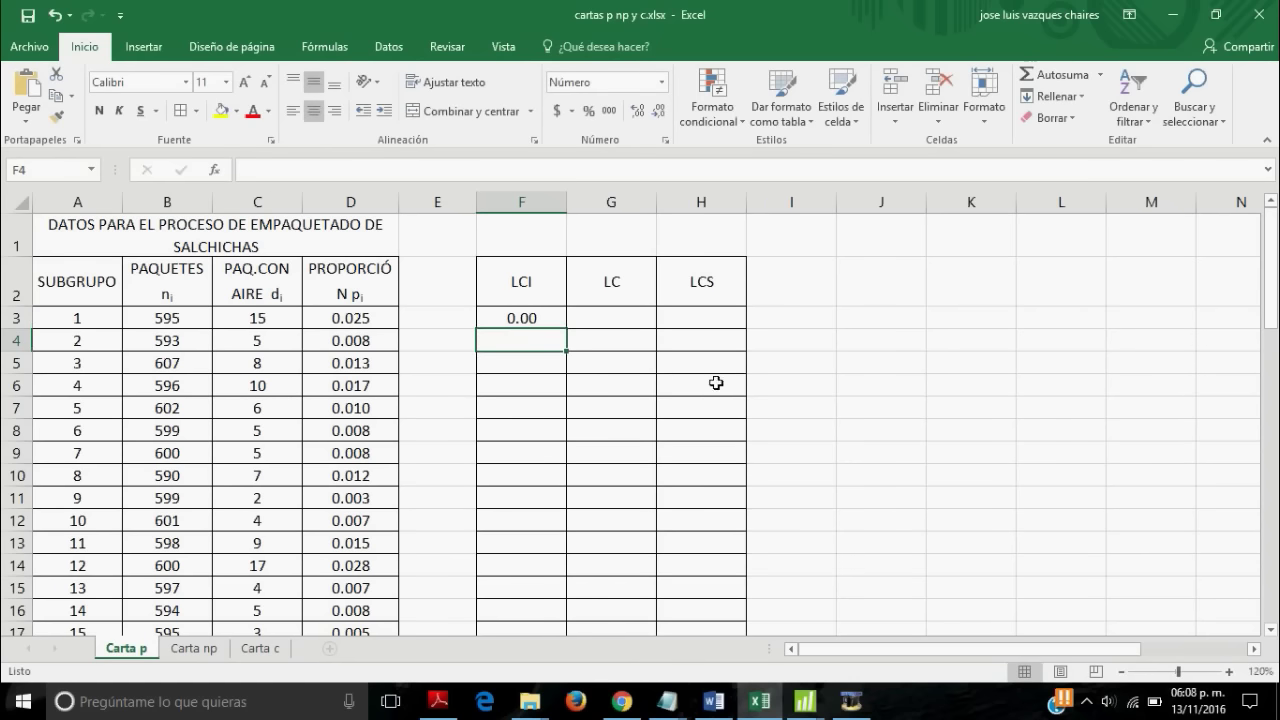
click(584, 325)
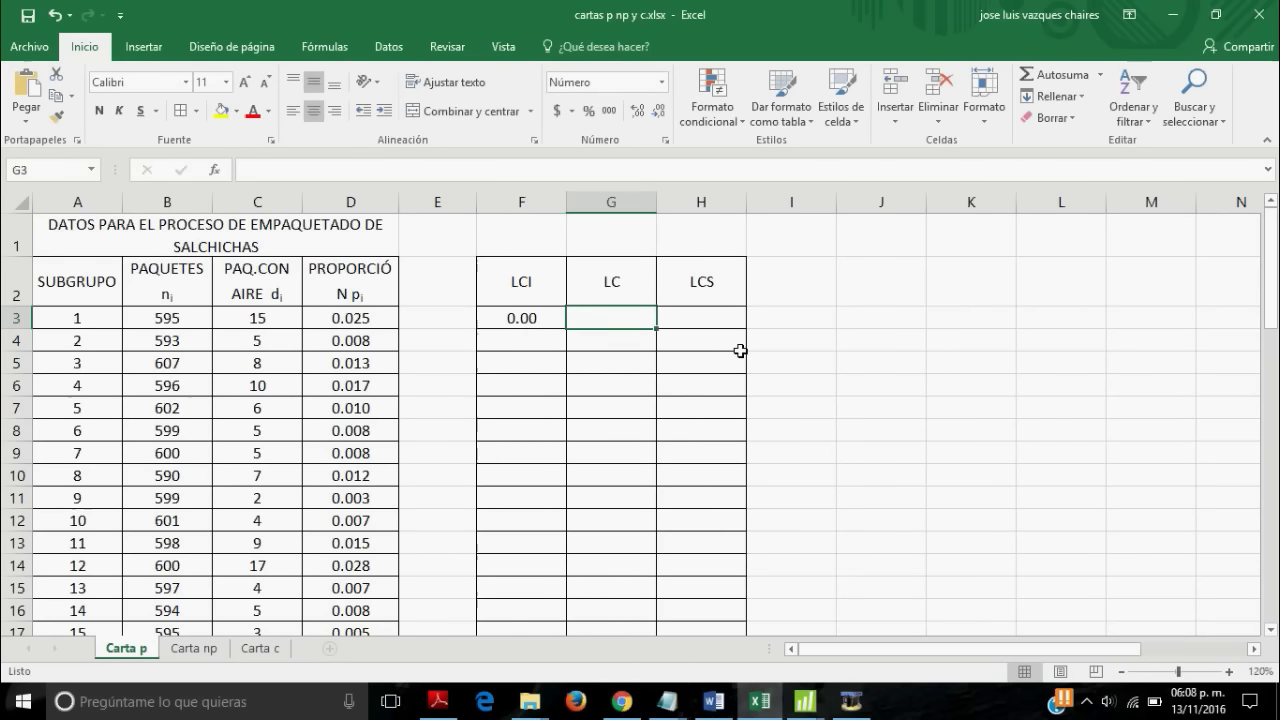
- Set G3's LC to =F$53, the central line value 0.0107
text(=)
scroll(654, 380, down, 11)
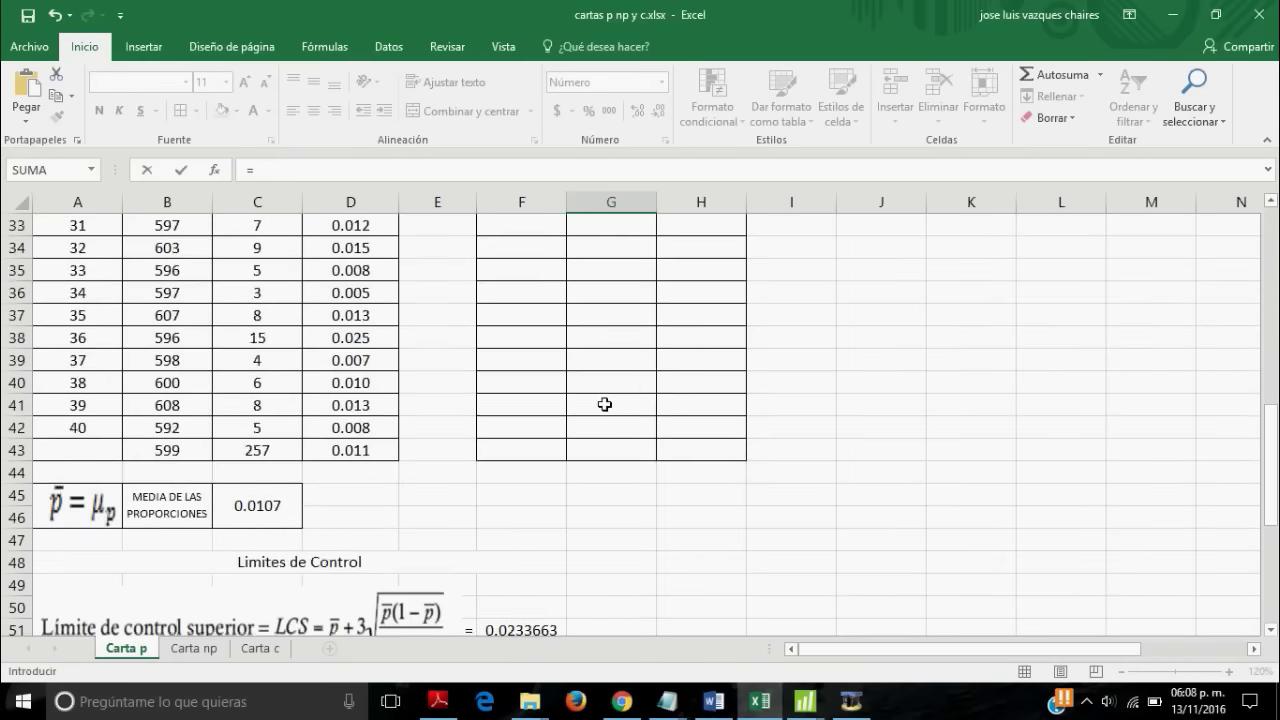
scroll(606, 403, down, 4)
click(527, 417)
scroll(573, 414, up, 1)
scroll(573, 414, up, 12)
scroll(571, 416, up, 2)
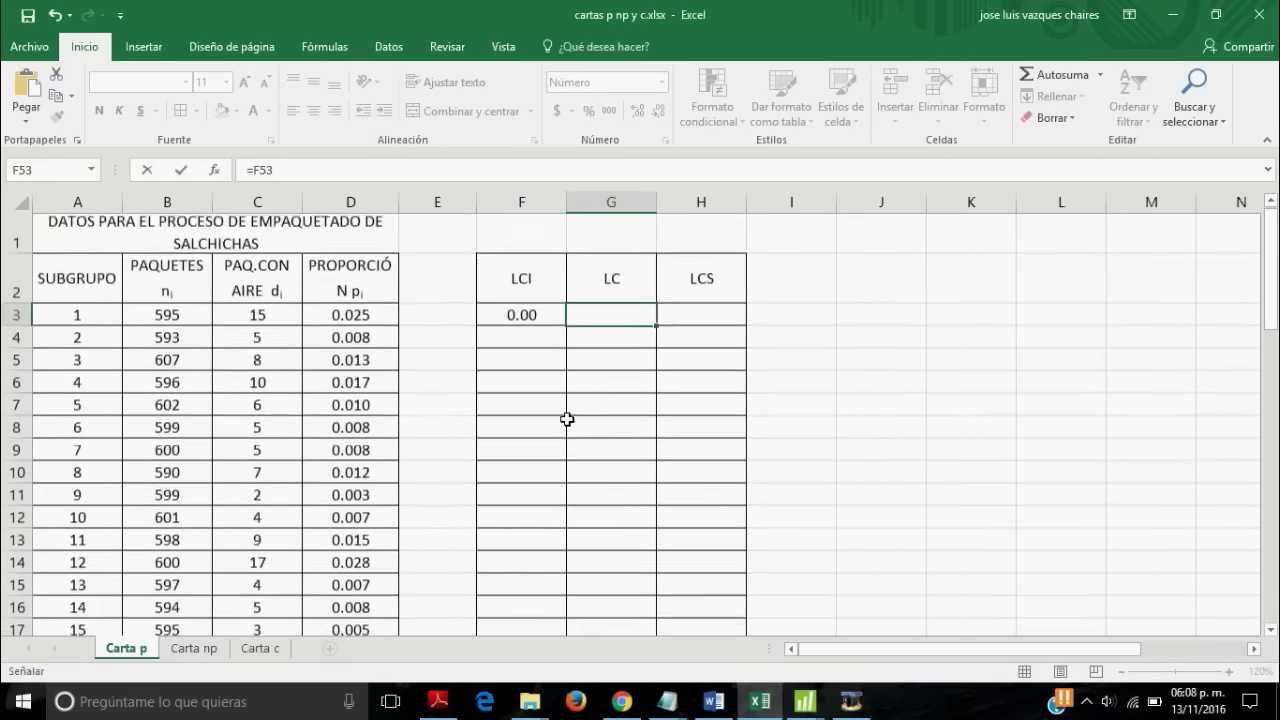
key(F2)
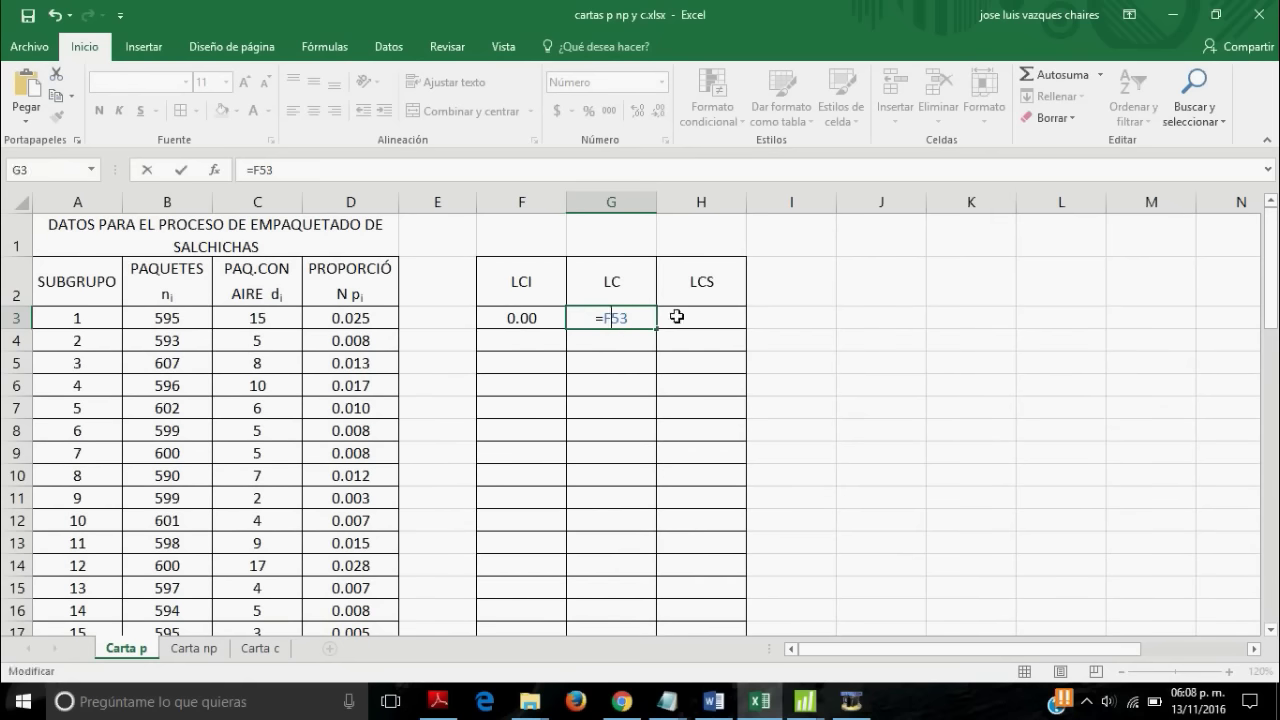
text($)
key(Return)
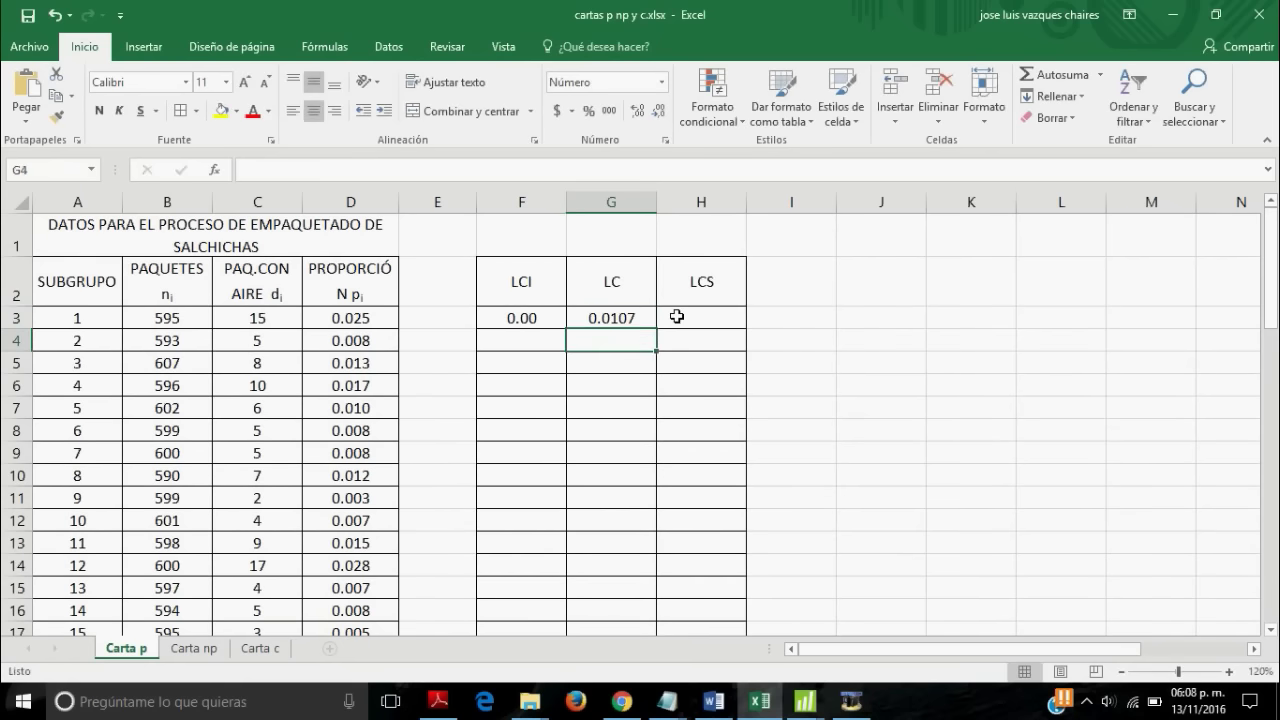
- Point H3's LCS at the upper control limit with =F$51
click(677, 316)
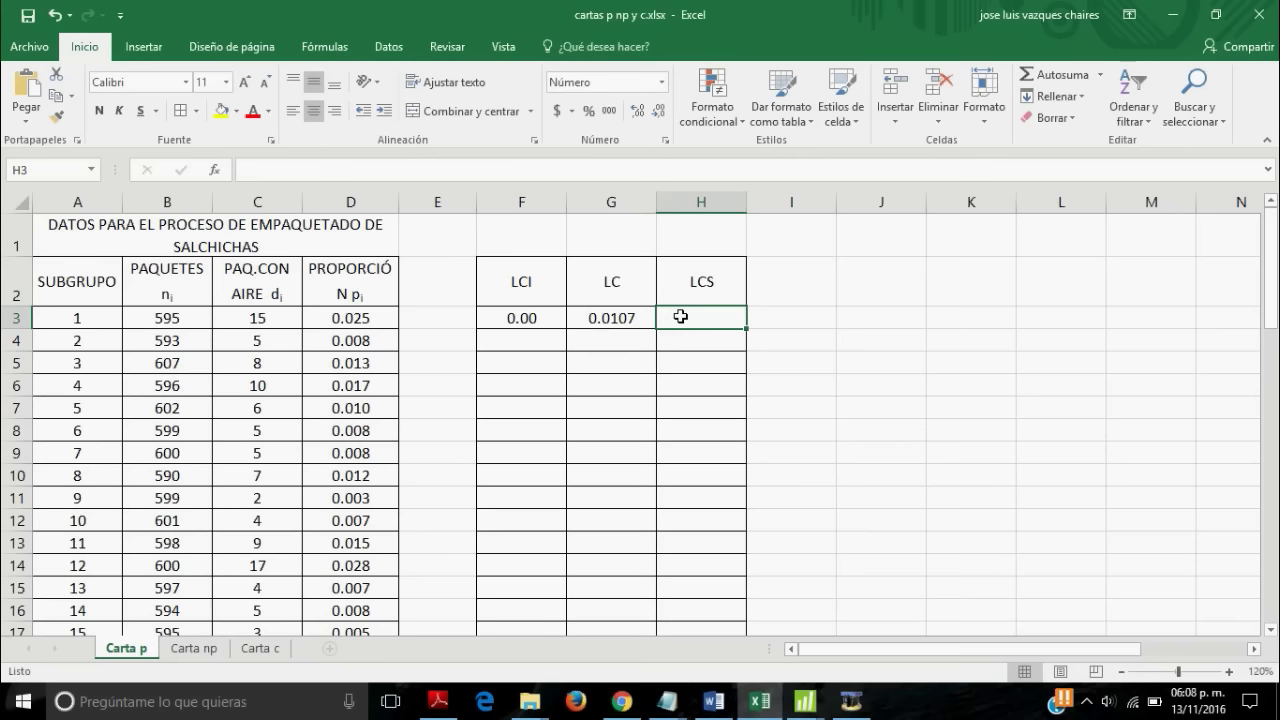
text(=)
scroll(682, 317, down, 8)
scroll(674, 326, down, 7)
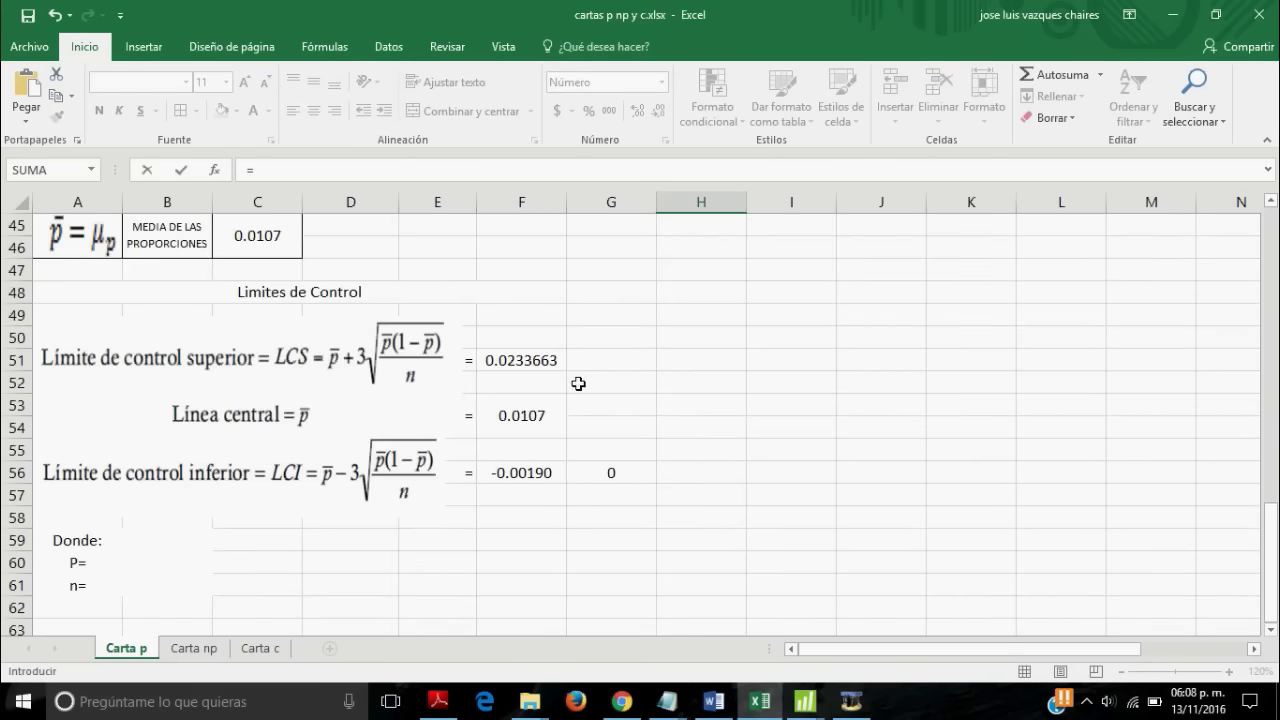
scroll(503, 354, down, 2)
click(541, 276)
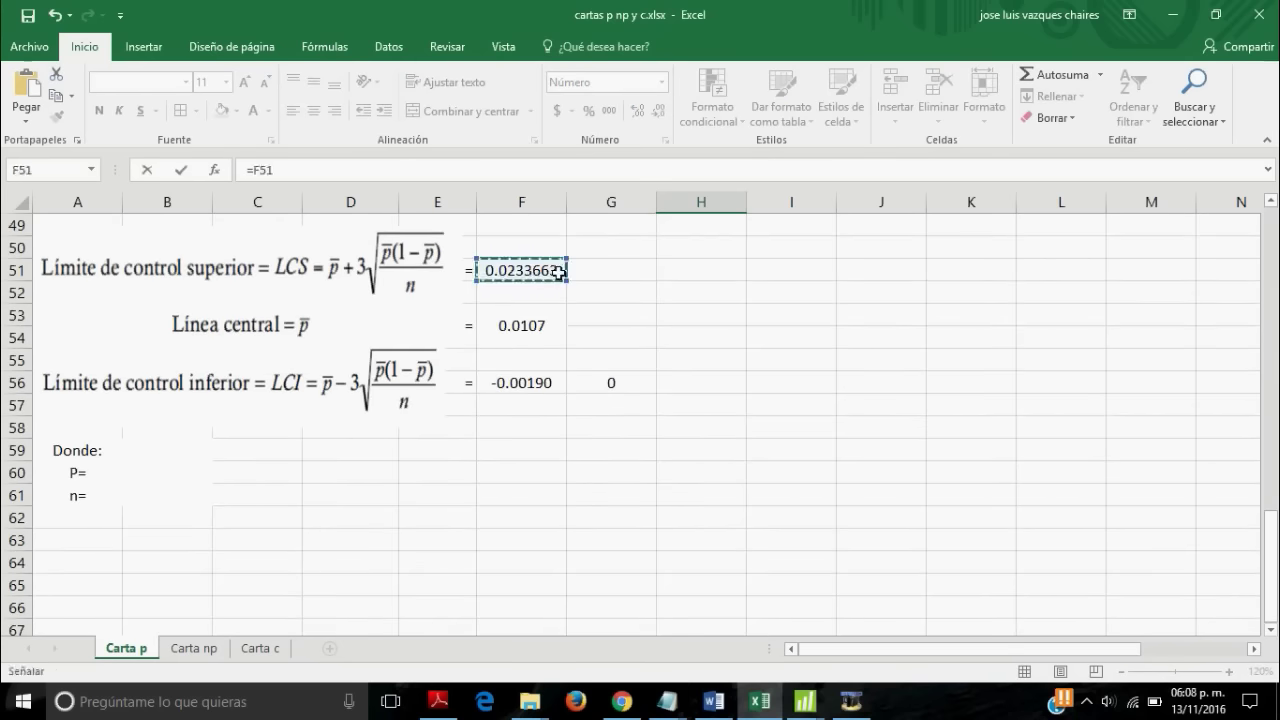
scroll(783, 314, up, 10)
scroll(766, 300, up, 6)
click(700, 318)
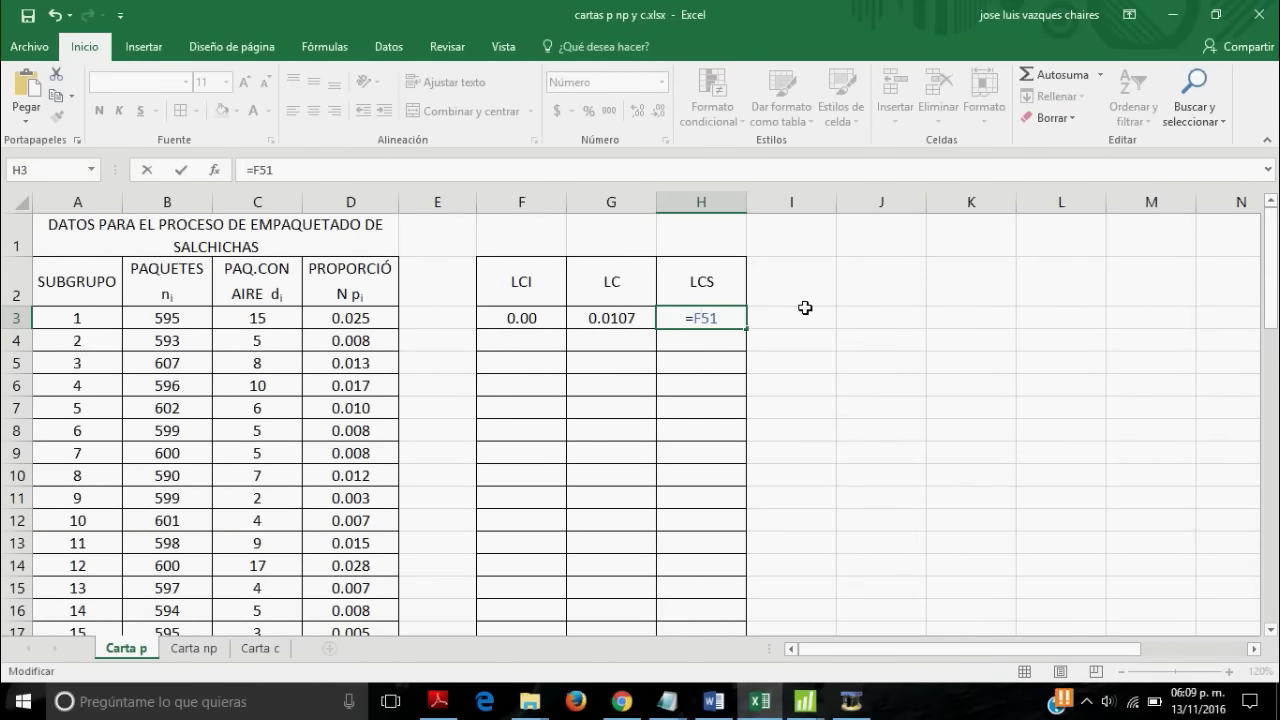
text($)
- Confirm H3, then copy the F3:H3 limit formulas (0.00, 0.0107, 0.023) down to row 43
key(Return)
mouse_move(543, 319)
mouse_down()
mouse_move(700, 319)
mouse_move(734, 557)
mouse_up()
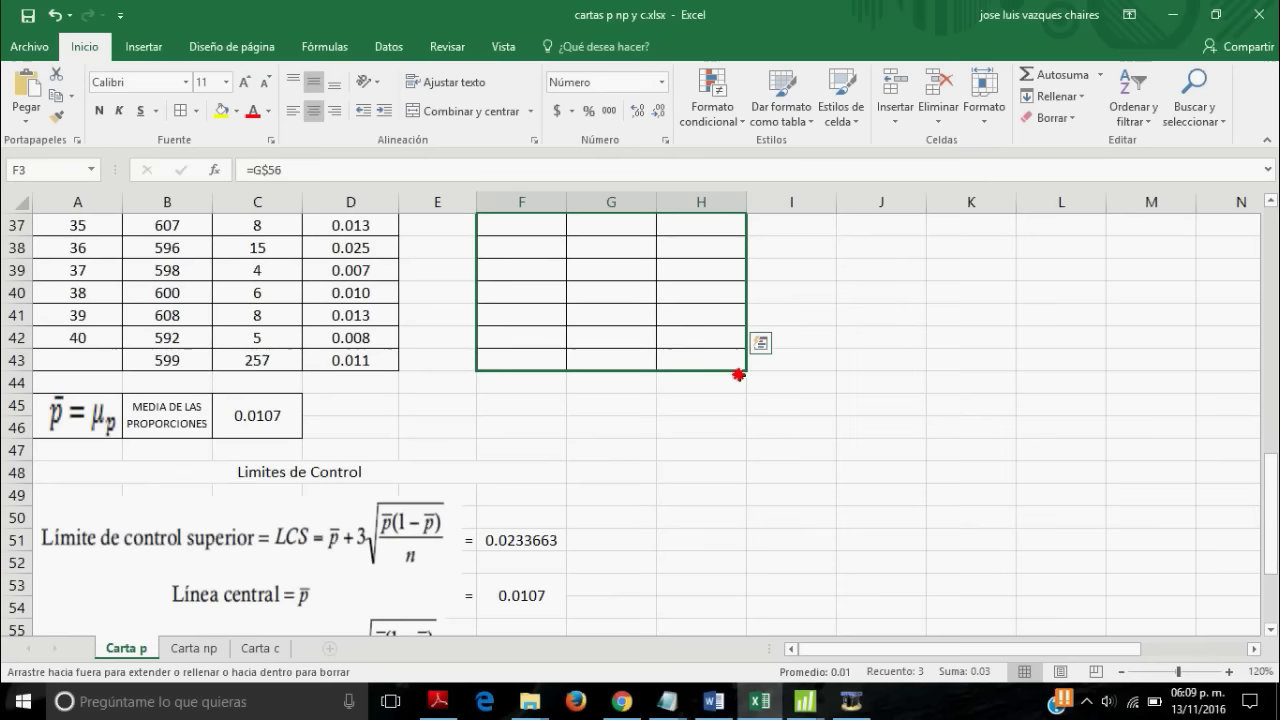
drag(734, 557, 737, 371)
scroll(785, 335, up, 4)
scroll(846, 334, up, 4)
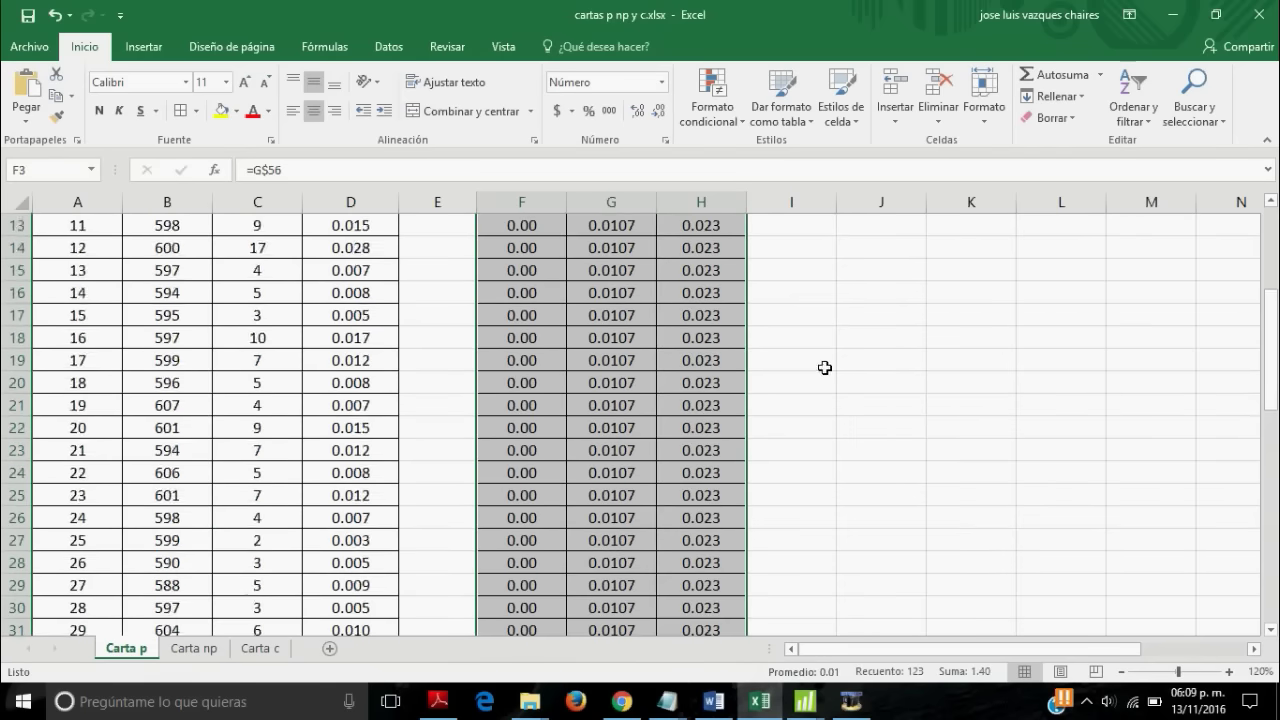
scroll(823, 366, up, 4)
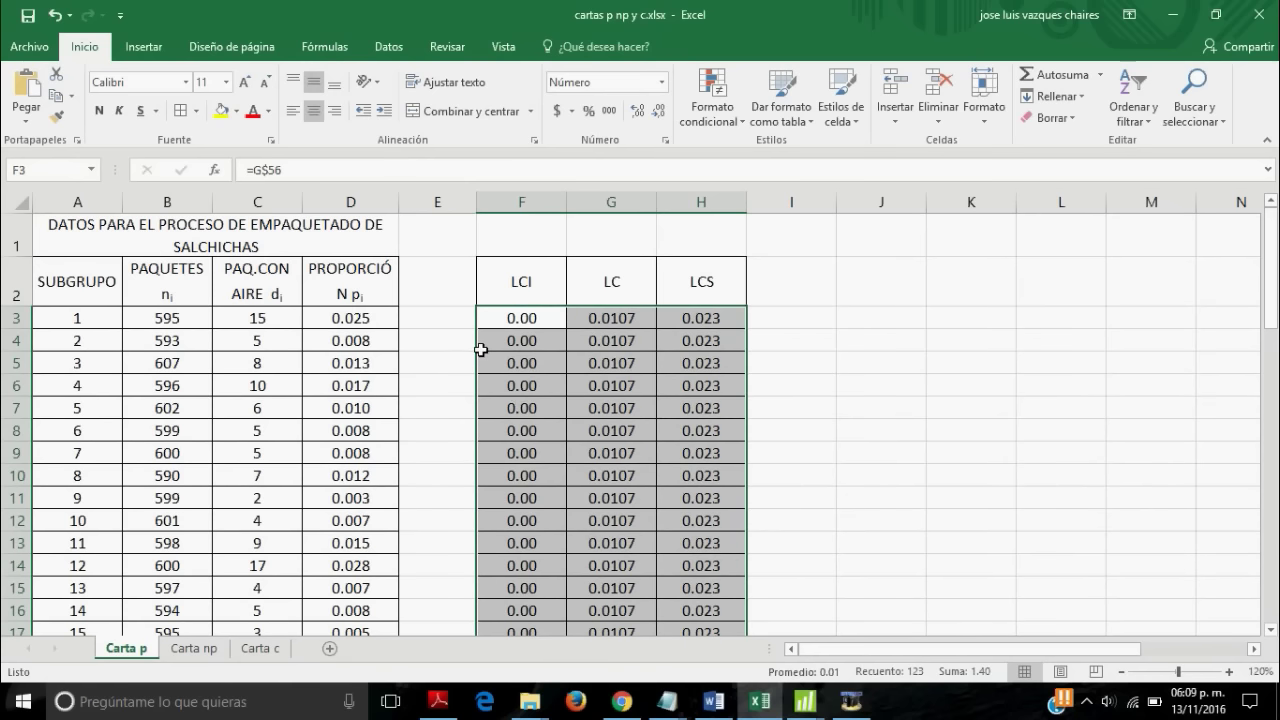
- Select F2:H43 with the LCI, LC and LCS headers and add the proportion column D2:D43
click(521, 281)
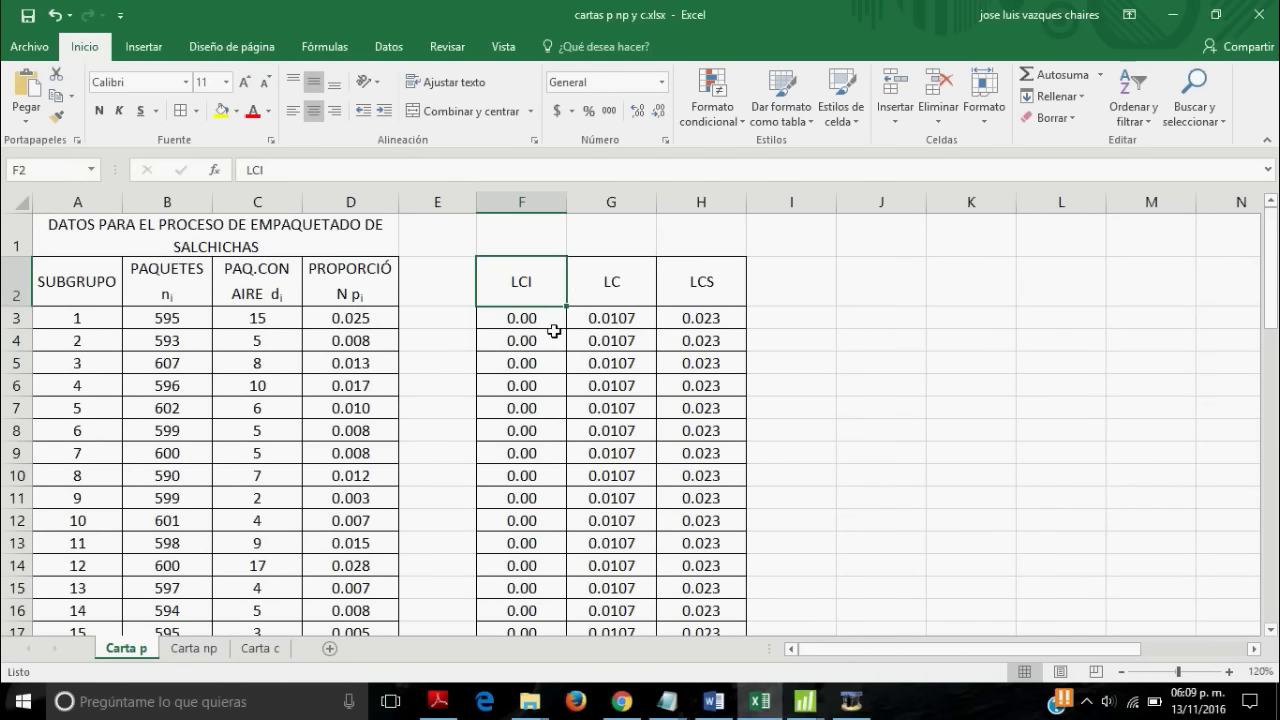
key(shift+Right)
key(shift+Right)
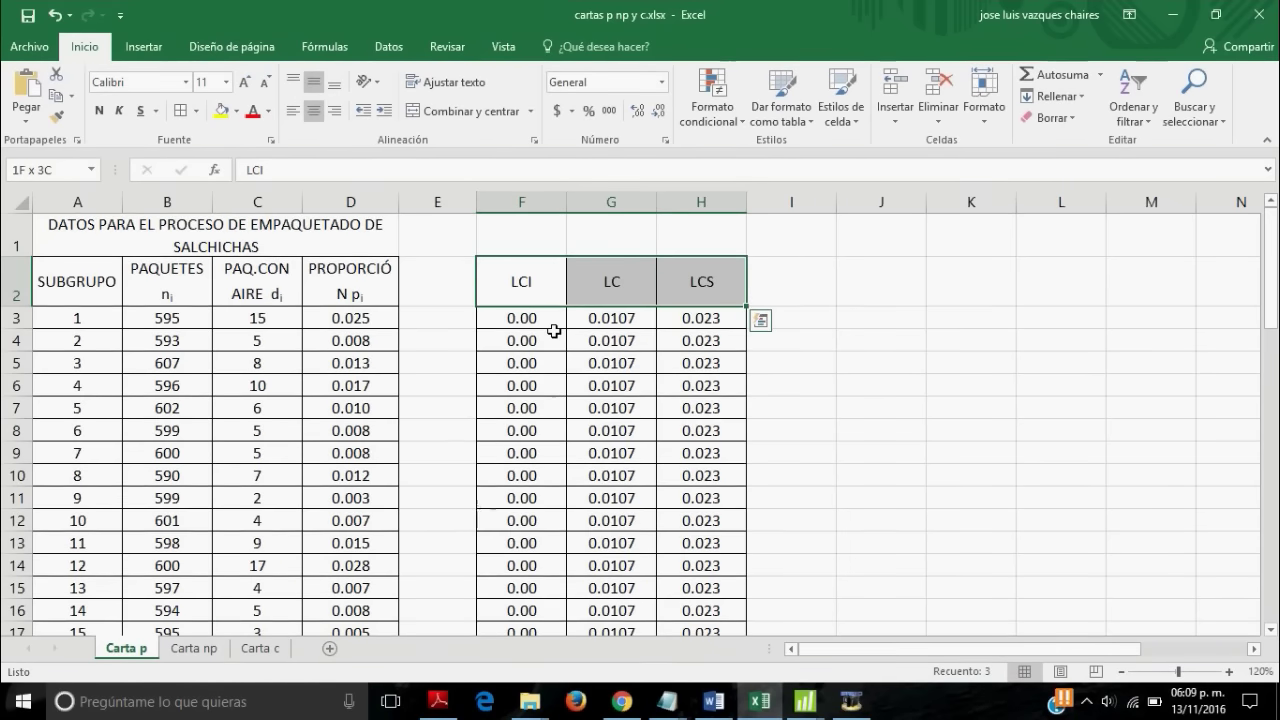
key(ctrl+shift+Down)
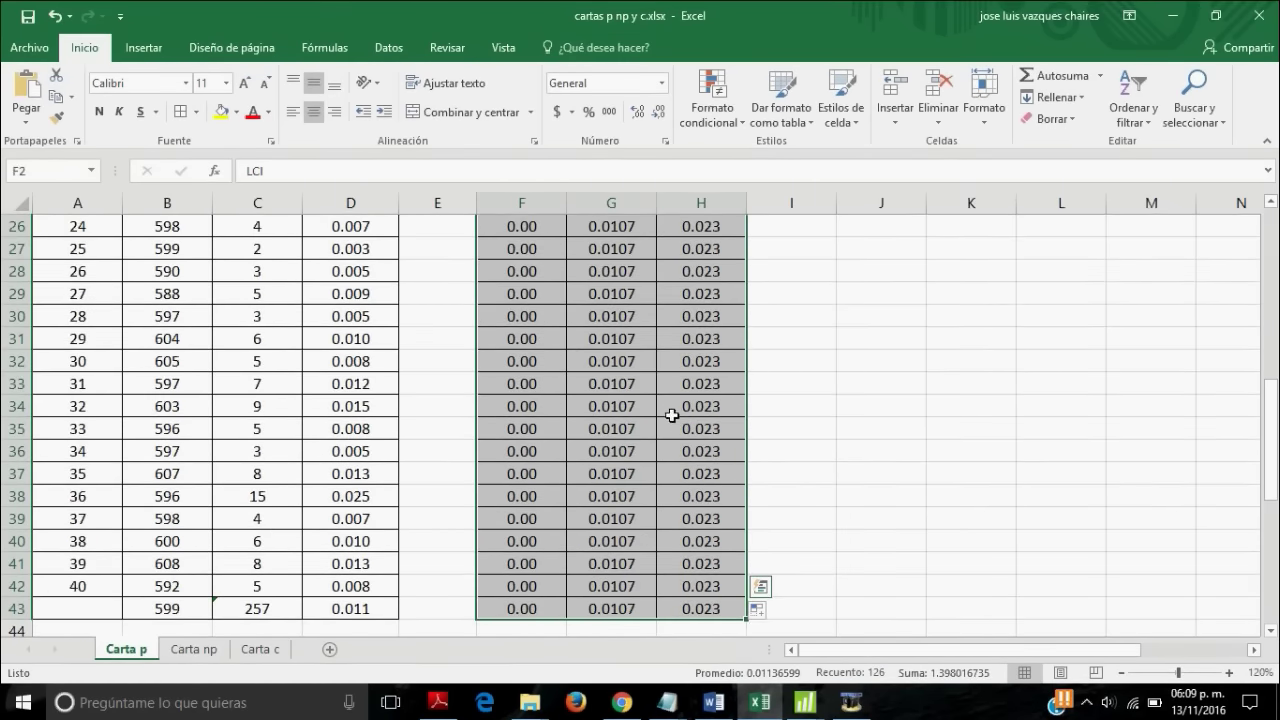
scroll(671, 418, up, 5)
scroll(670, 425, up, 3)
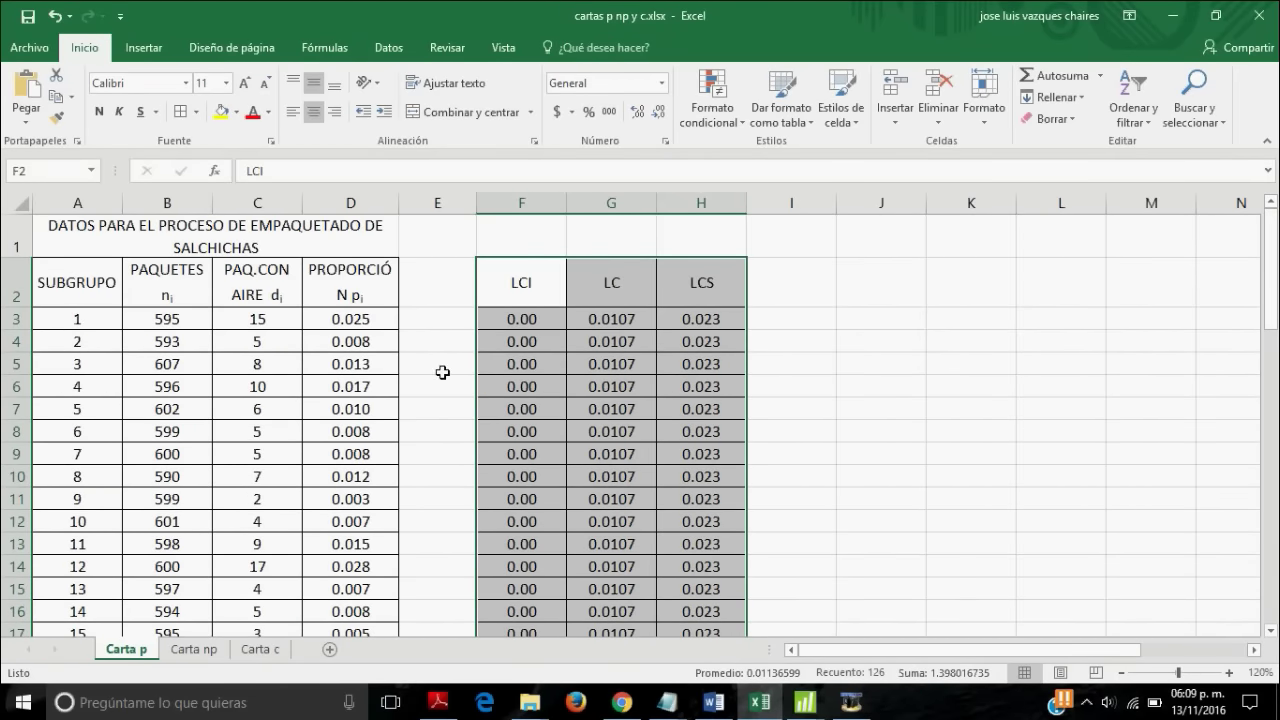
mouse_move(355, 280)
mouse_down()
mouse_move(371, 649)
mouse_move(373, 522)
mouse_move(366, 578)
mouse_up()
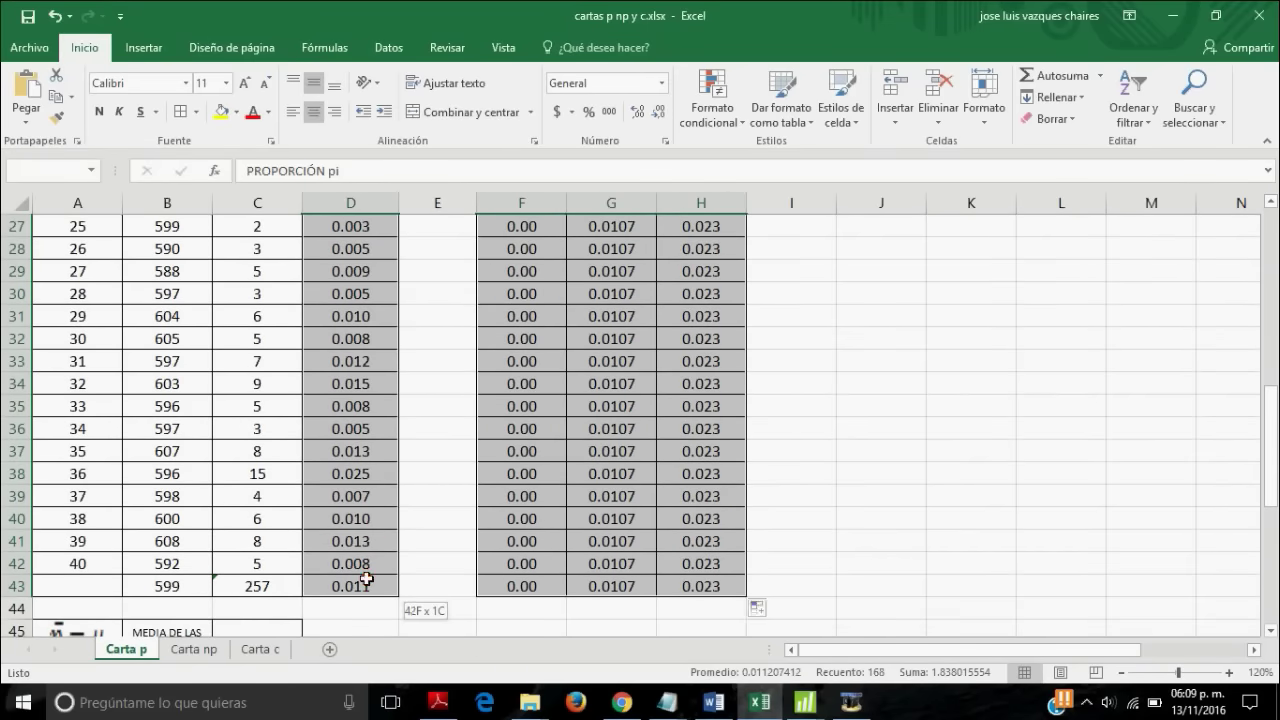
scroll(558, 448, up, 9)
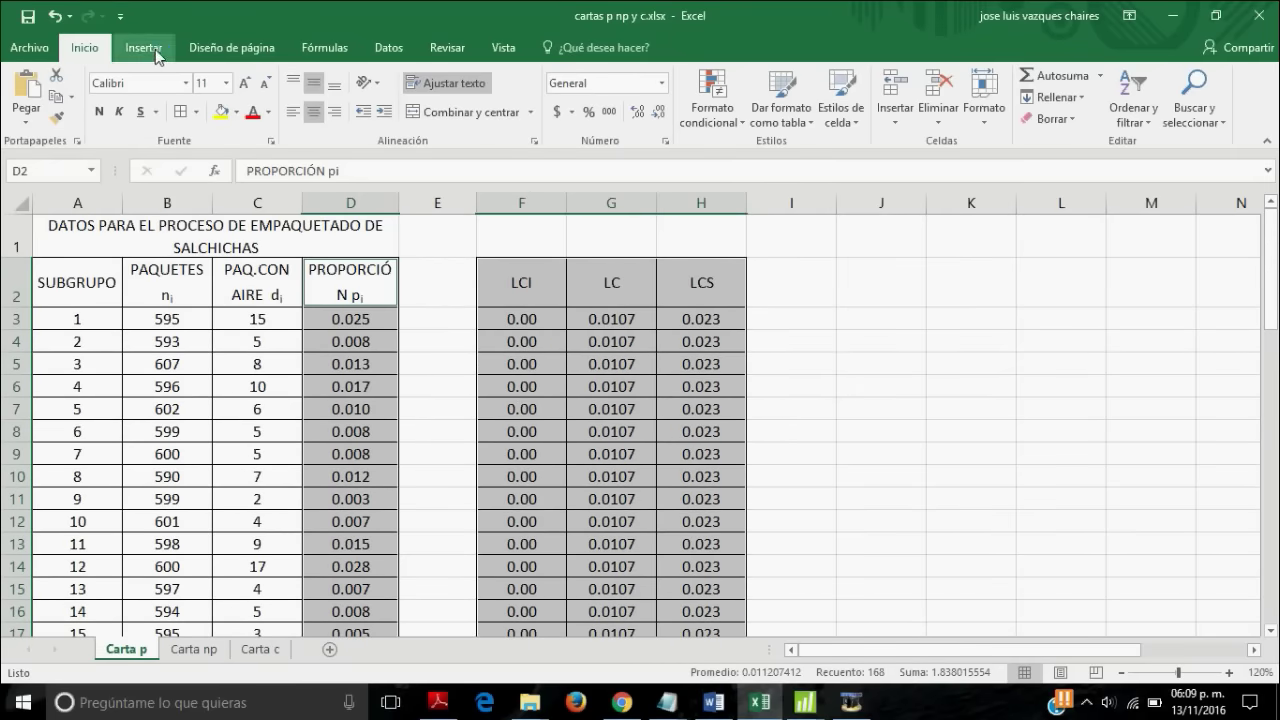
- Insert a basic 2D line chart of the selection and move it beside the table
click(156, 57)
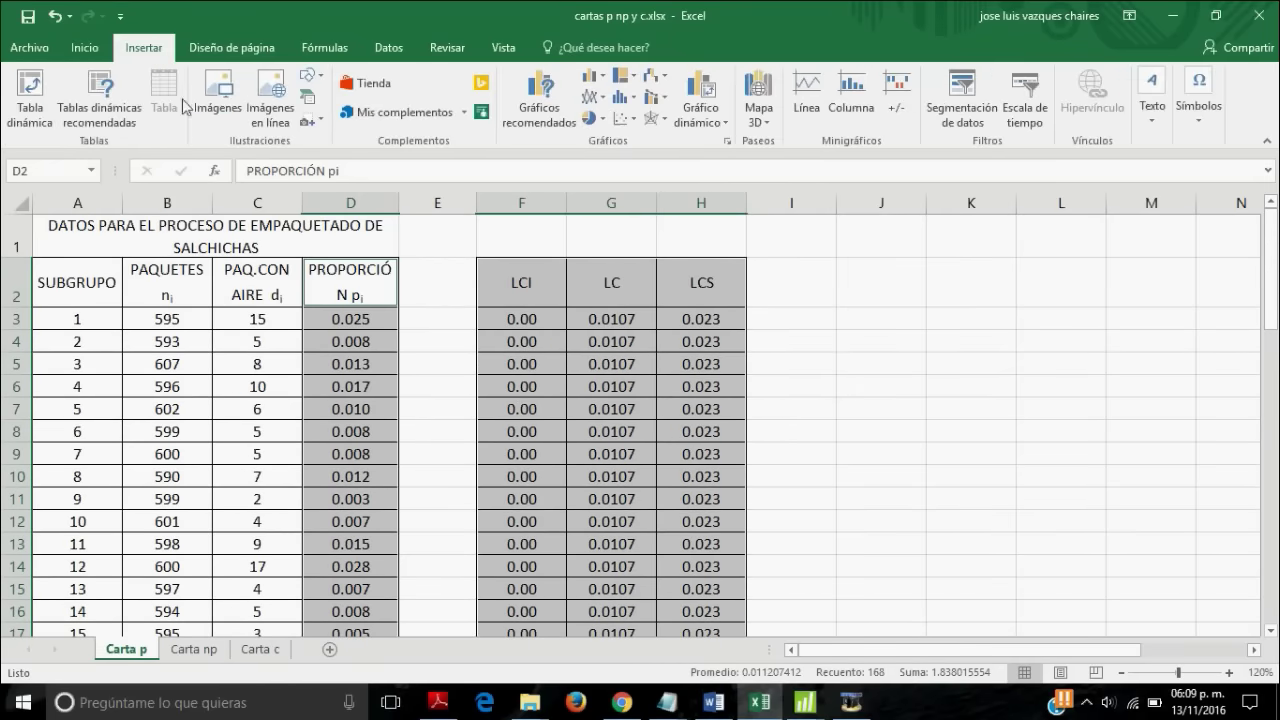
click(603, 106)
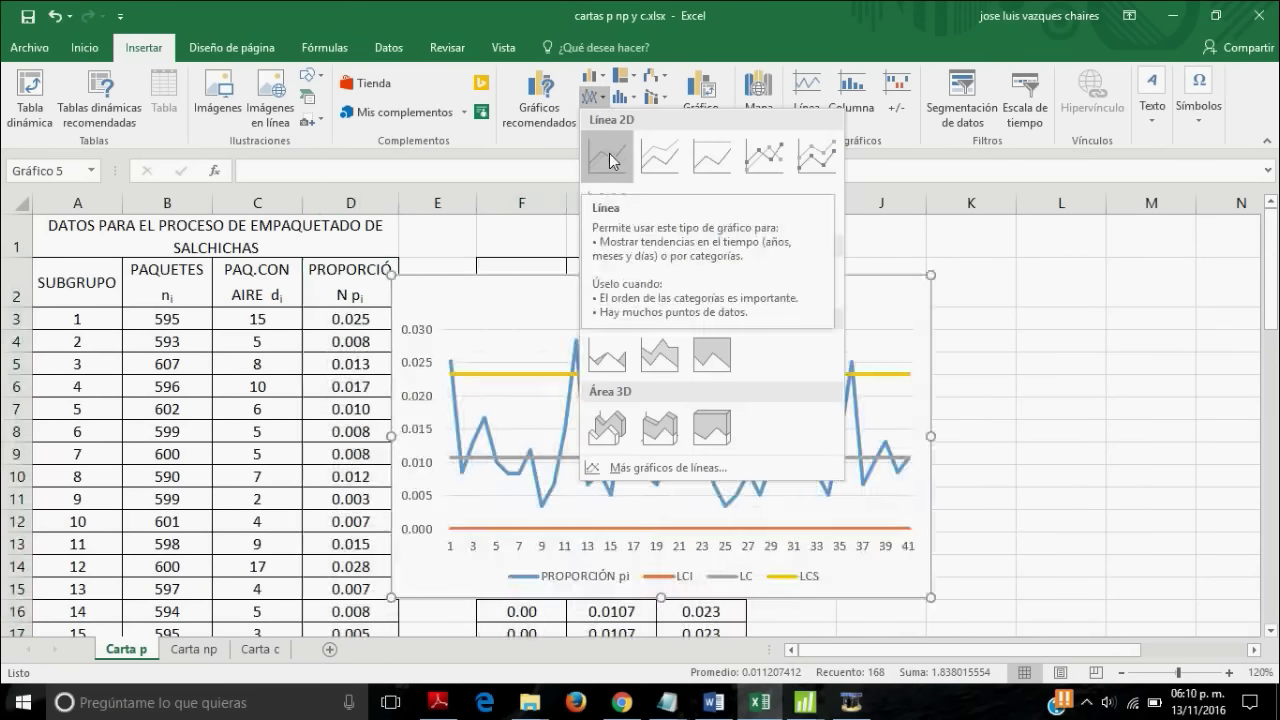
click(608, 155)
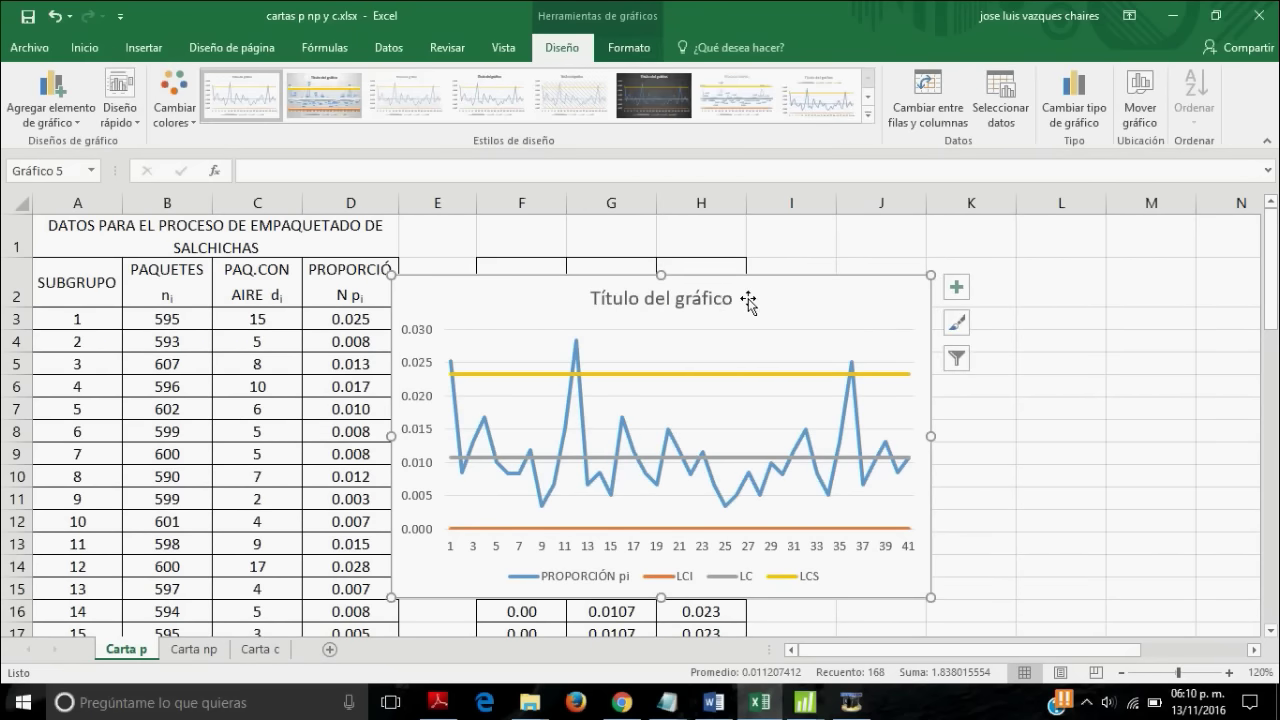
mouse_move(753, 300)
mouse_down()
mouse_move(1042, 300)
mouse_move(1078, 288)
mouse_up()
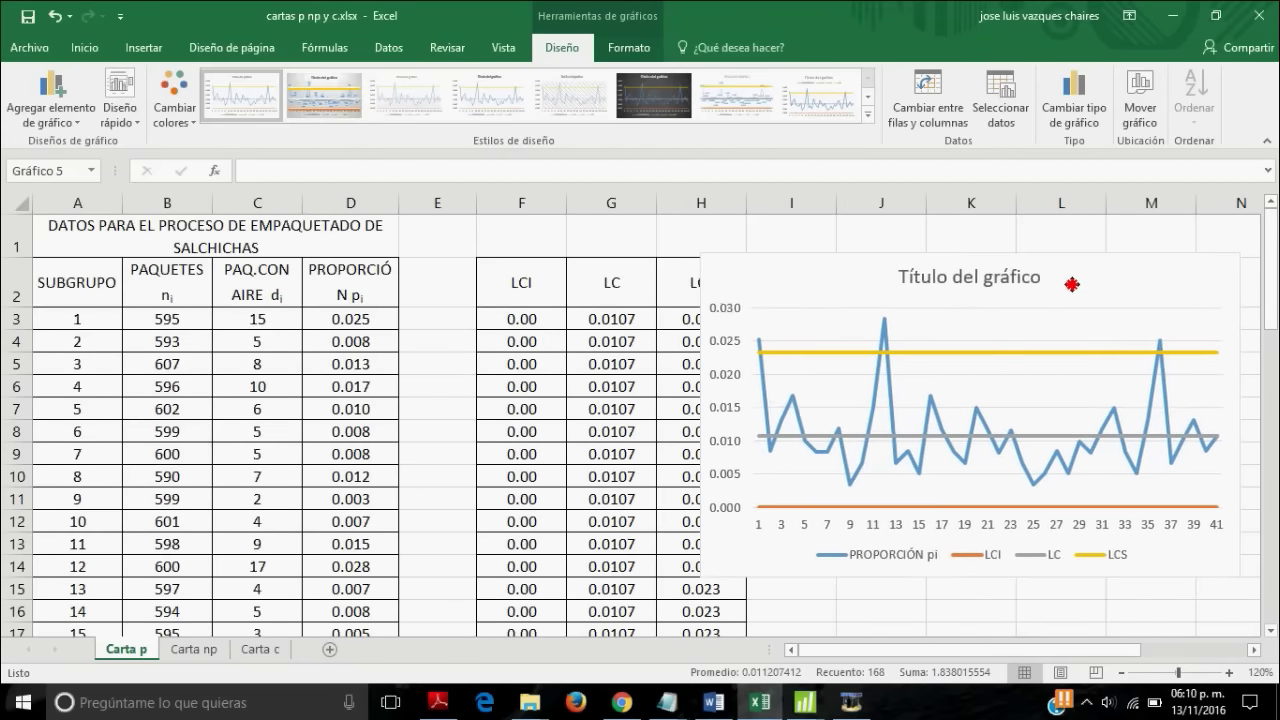
mouse_move(1078, 288)
mouse_down()
mouse_move(964, 295)
mouse_move(944, 280)
mouse_up()
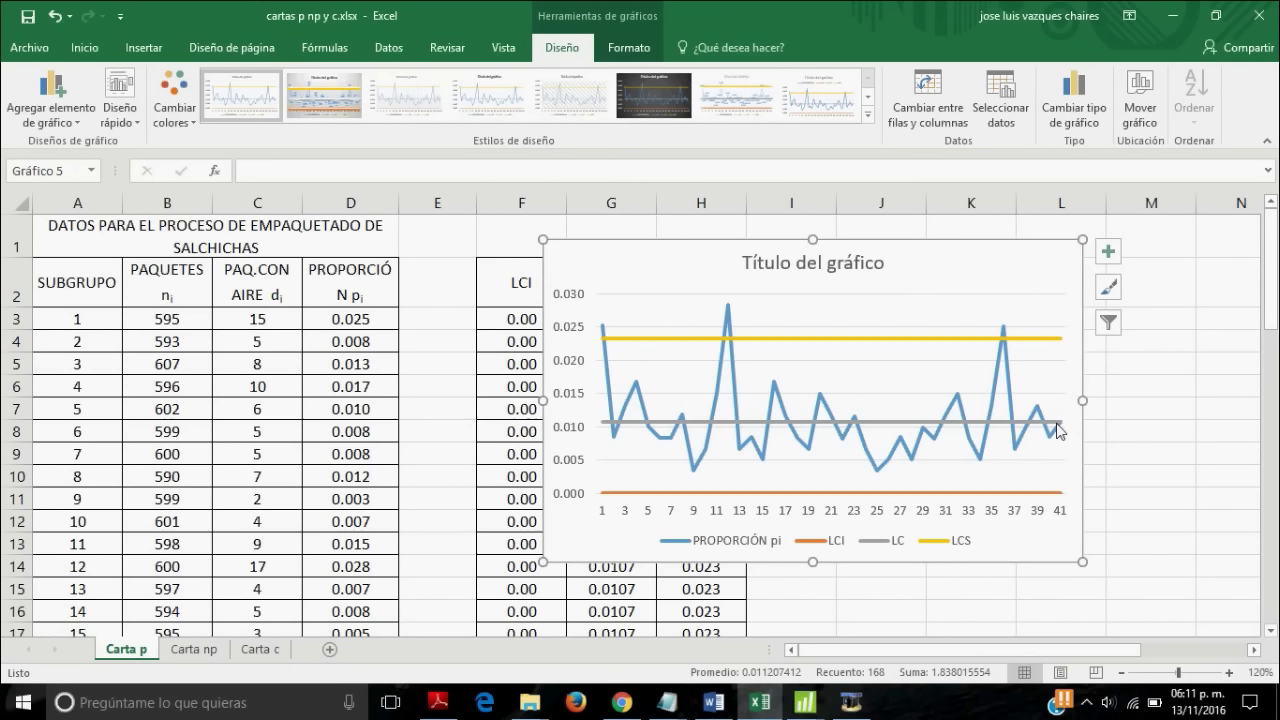
mouse_move(1048, 424)
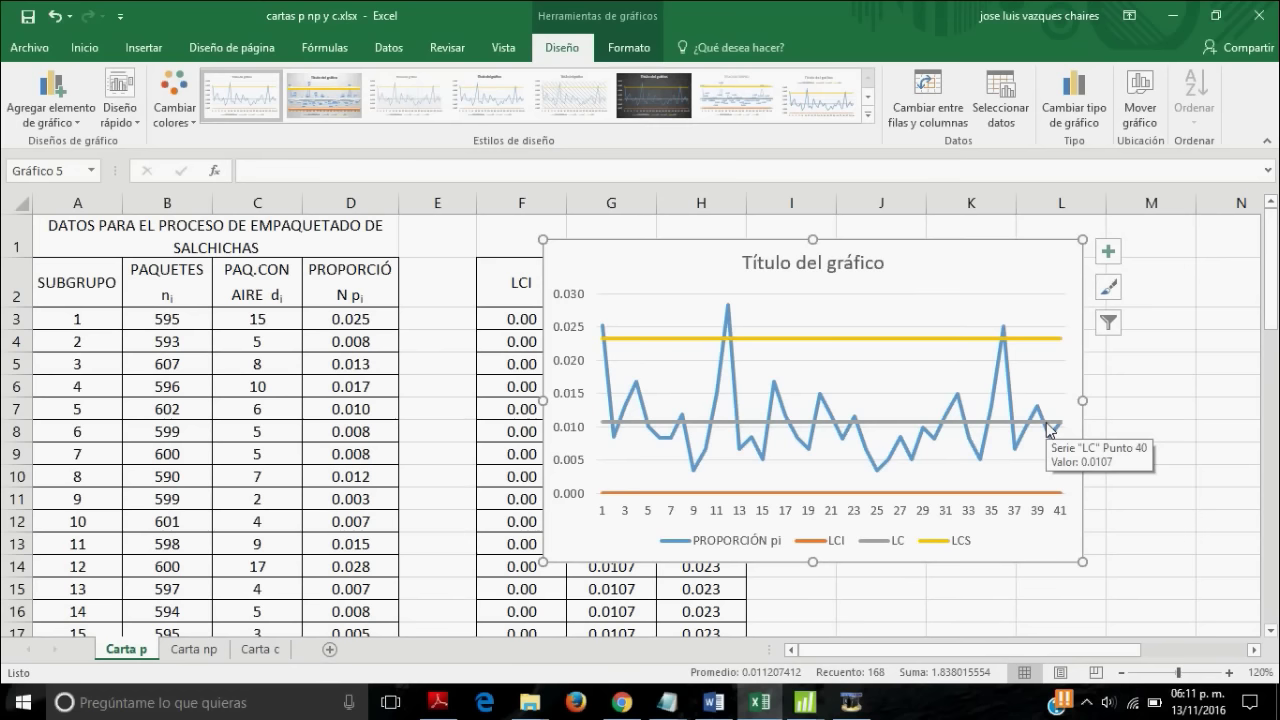
- Deselect and reselect the proportions chart, leaving it beside the LCI column over columns G to L
click(1145, 405)
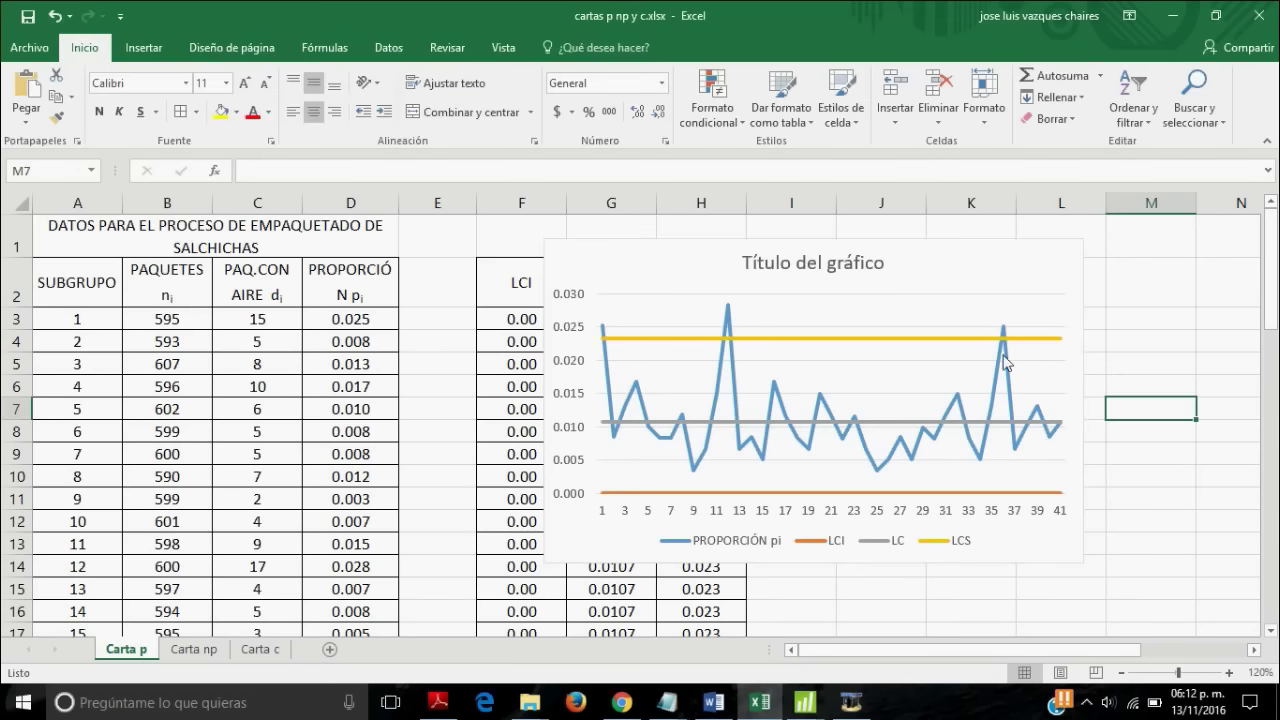
click(958, 272)
scroll(995, 468, down, 2)
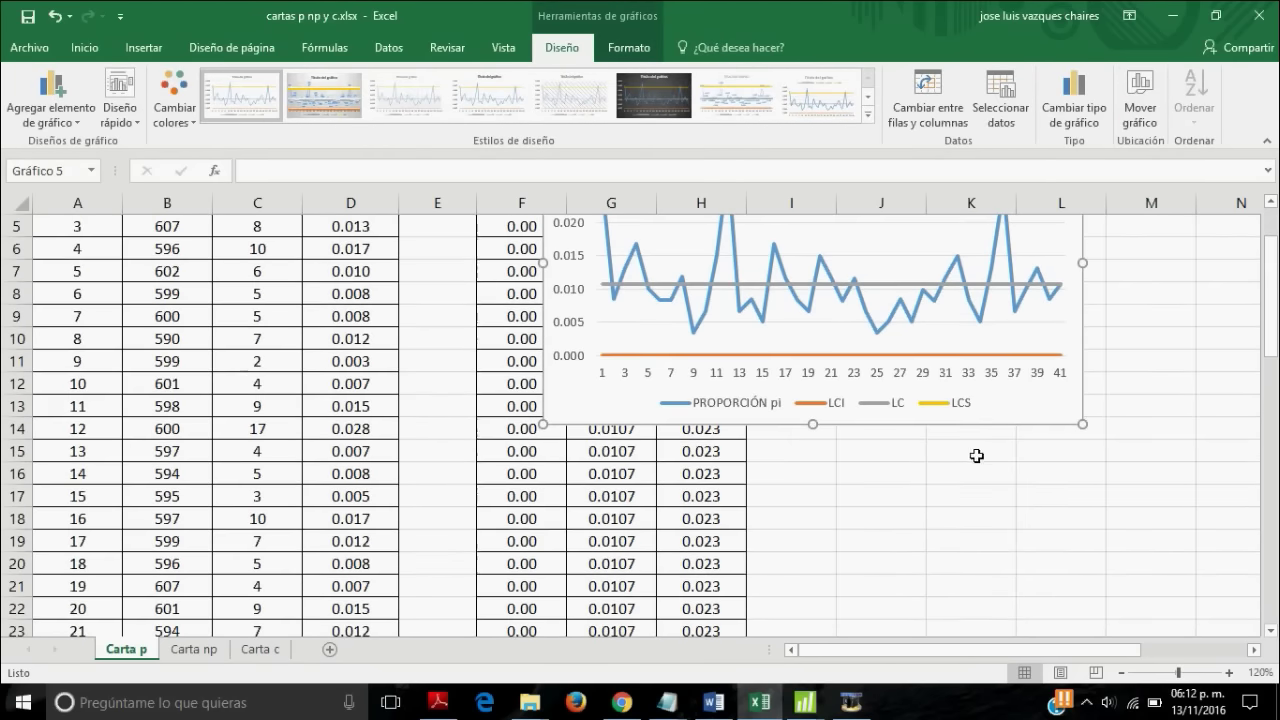
scroll(1048, 468, up, 2)
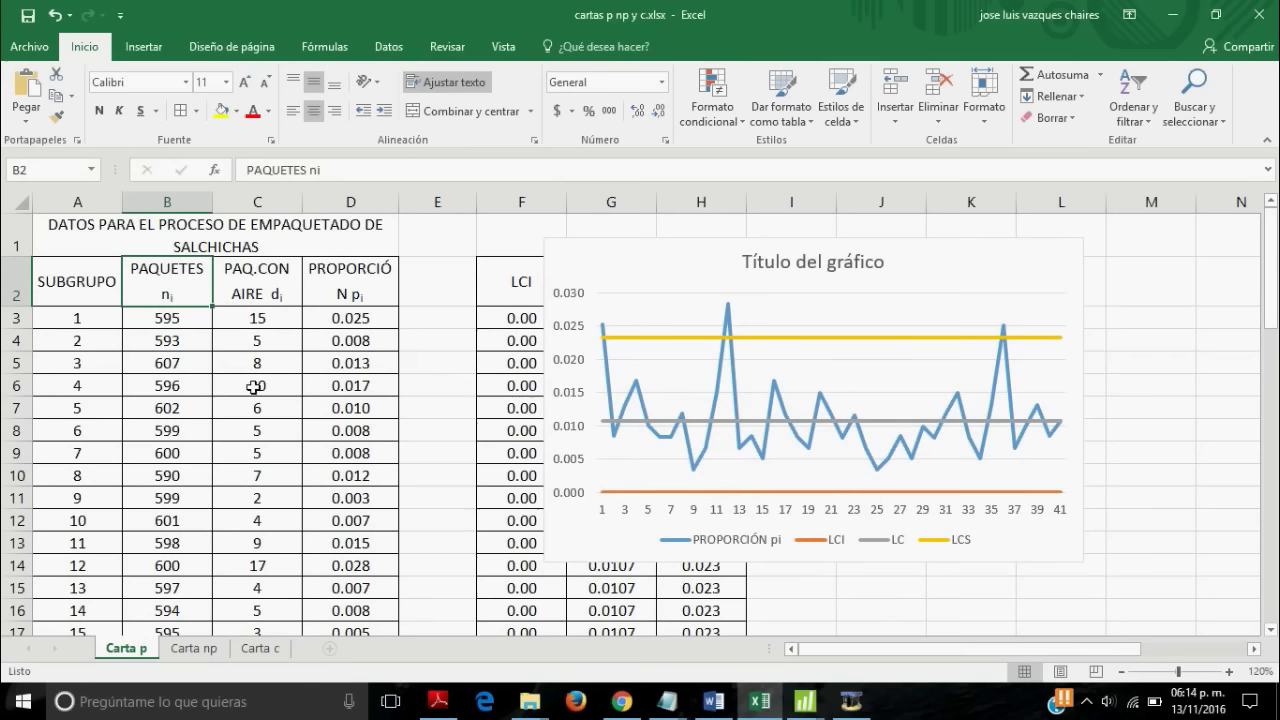
- Select B3:C42, the packages and air-filled counts for subgroups 1–40, and copy them
click(242, 317)
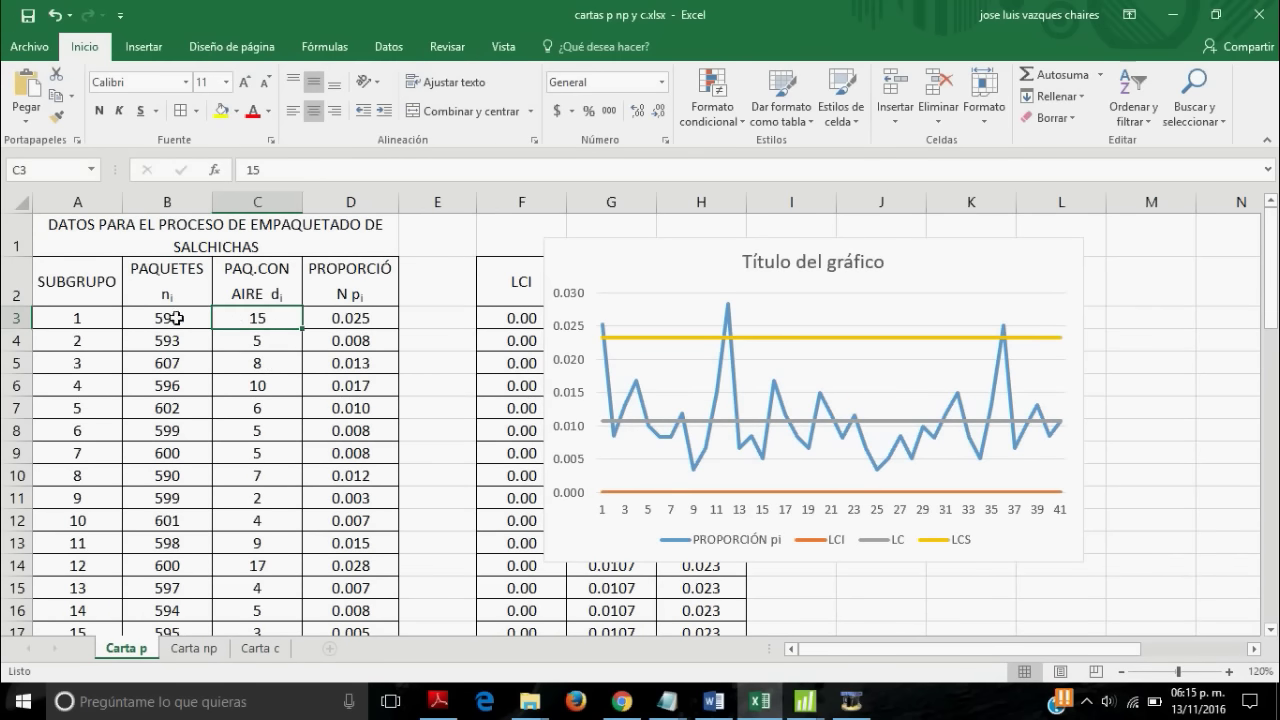
click(176, 318)
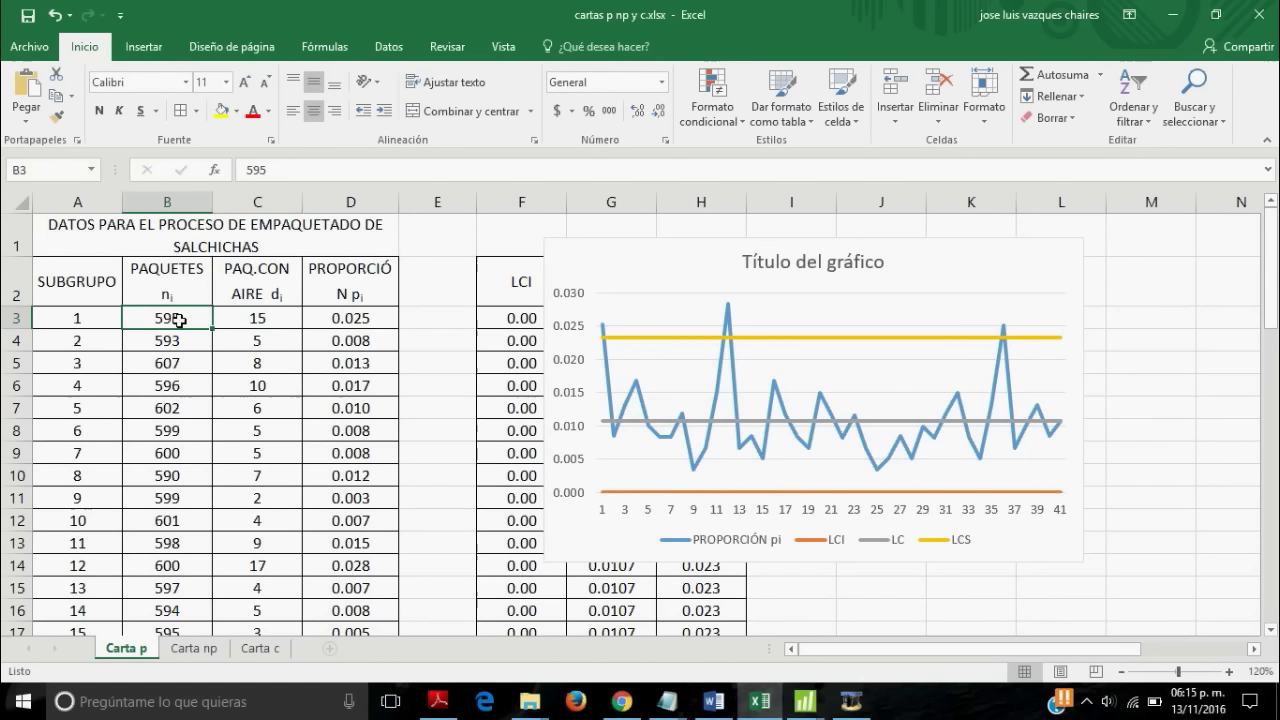
click(264, 319)
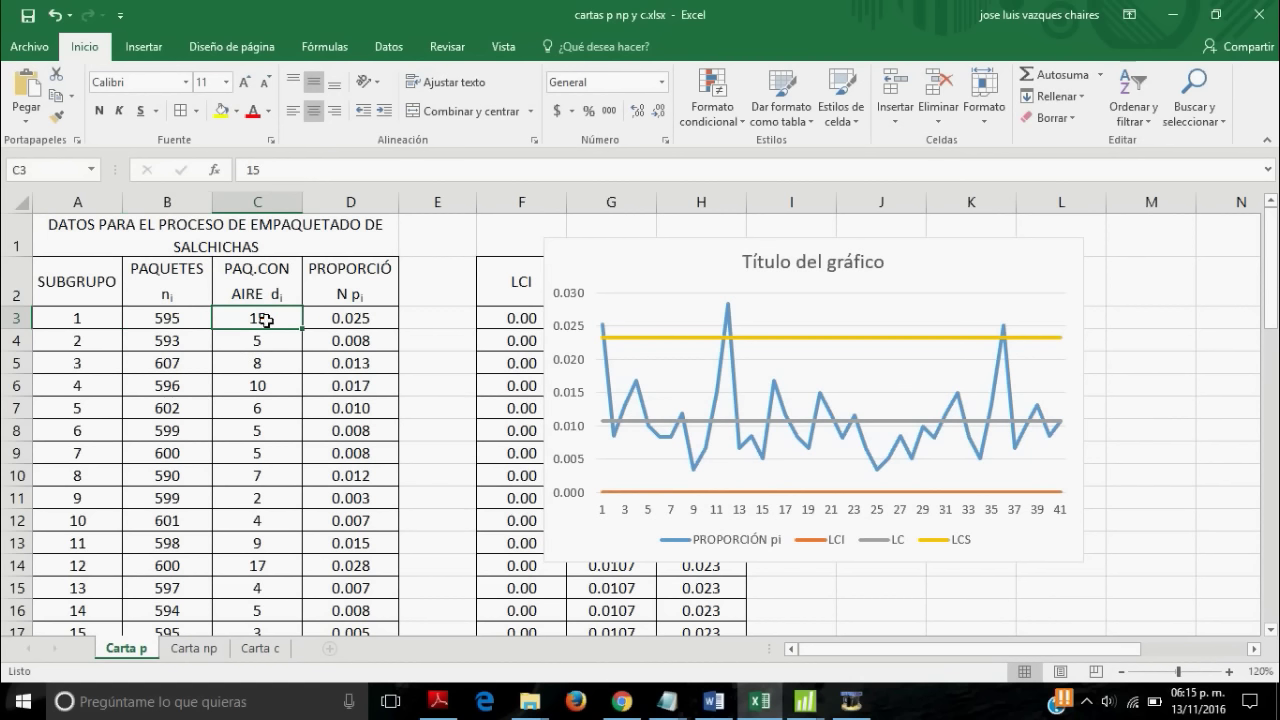
click(204, 318)
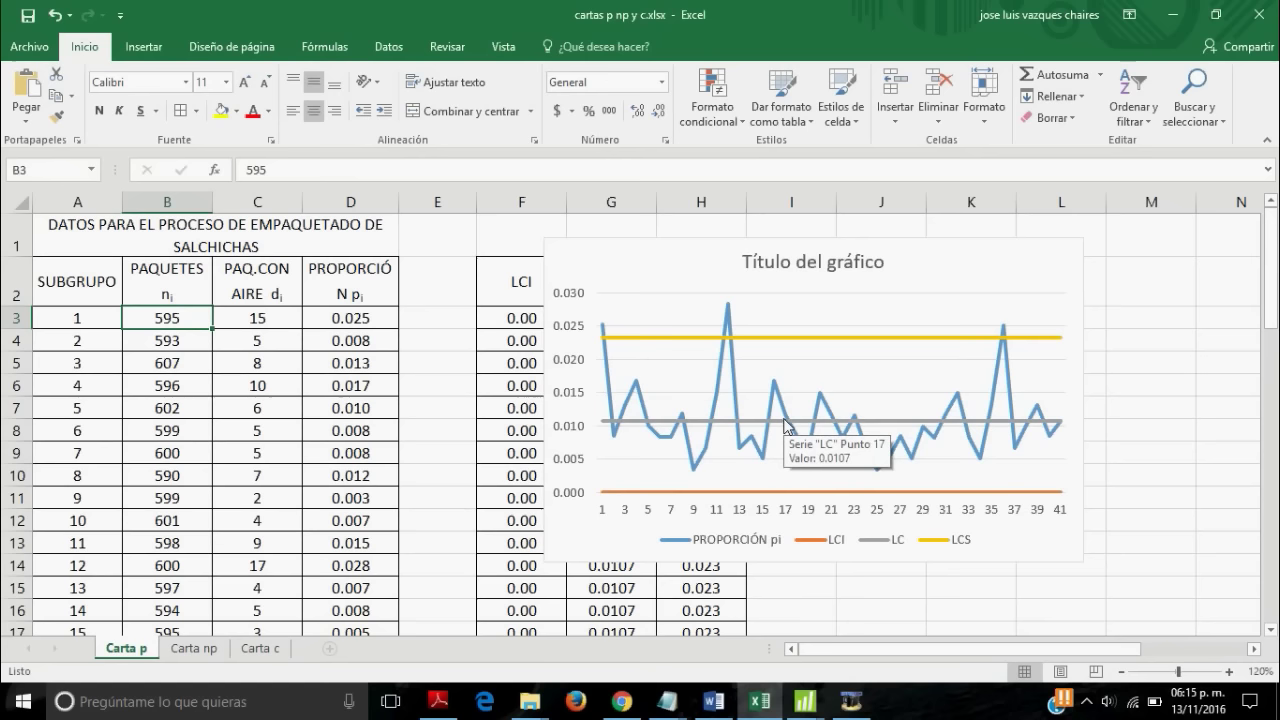
key(shift+Right)
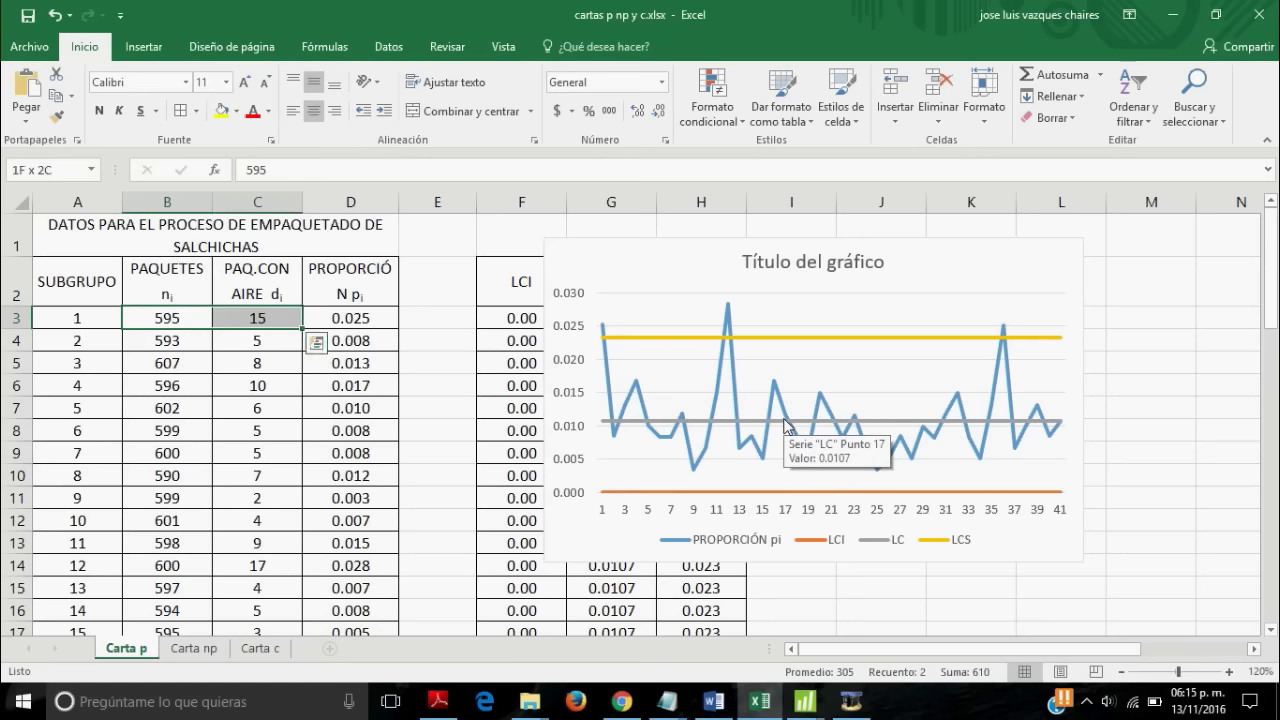
key(shift+Down)
key(shift+Down)
key(shift+Down)
key(shift+Down)
key(shift+Down)
key(shift+Down)
key(shift+Down)
key(shift+Down)
key(shift+Down)
key(shift+Down)
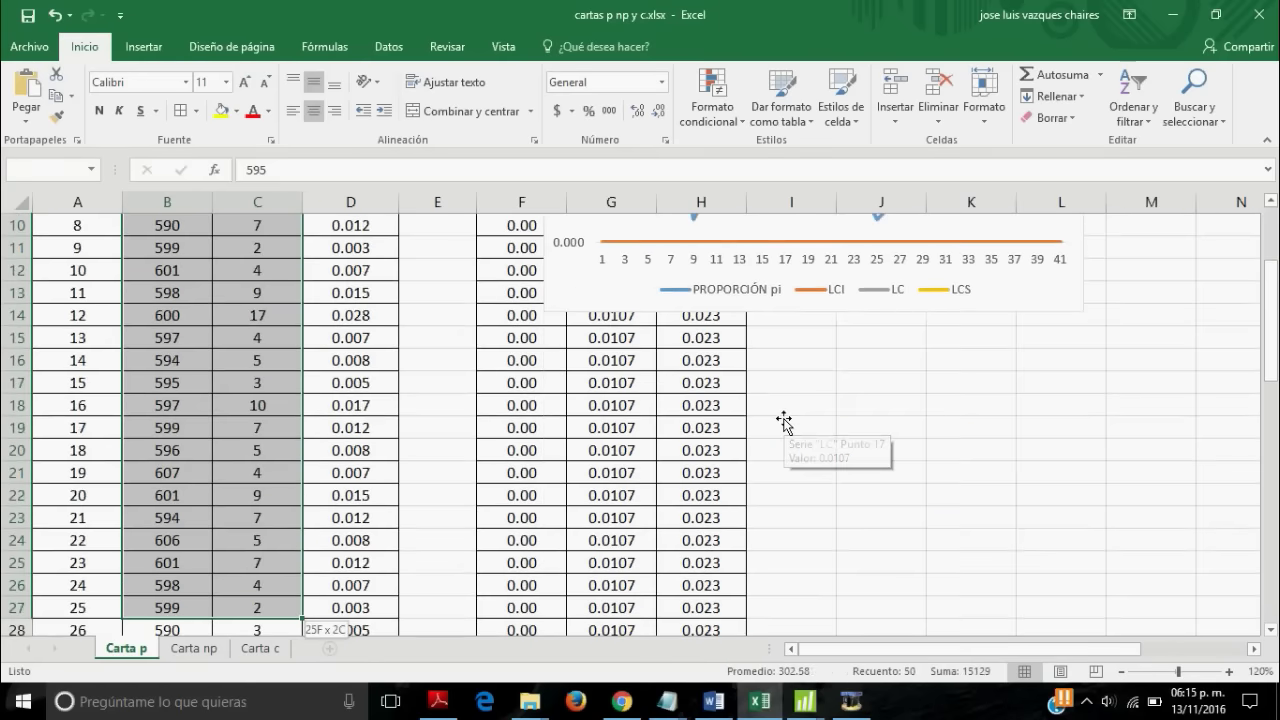
key(shift+Down)
key(shift+Down)
key(shift+Down)
key(shift+Down)
key(shift+Down)
key(shift+Down)
key(shift+Down)
key(shift+Down)
key(shift+Down)
key(shift+Down)
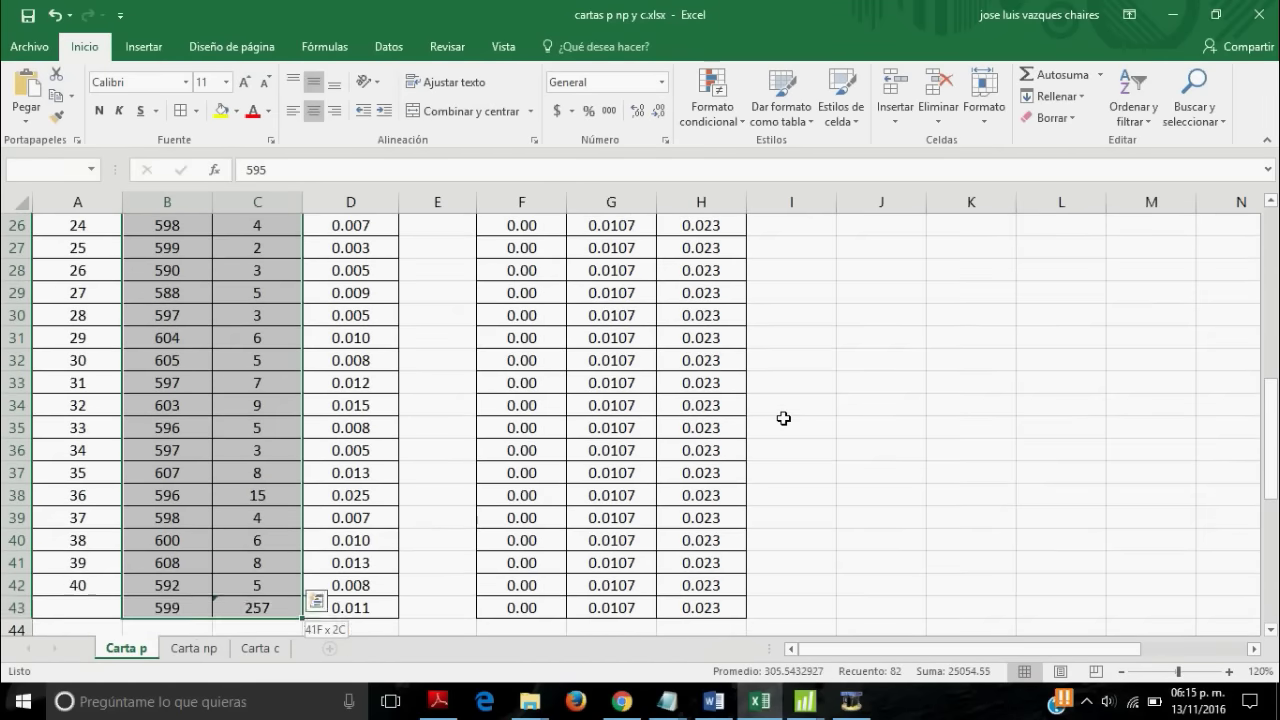
key(shift+Up)
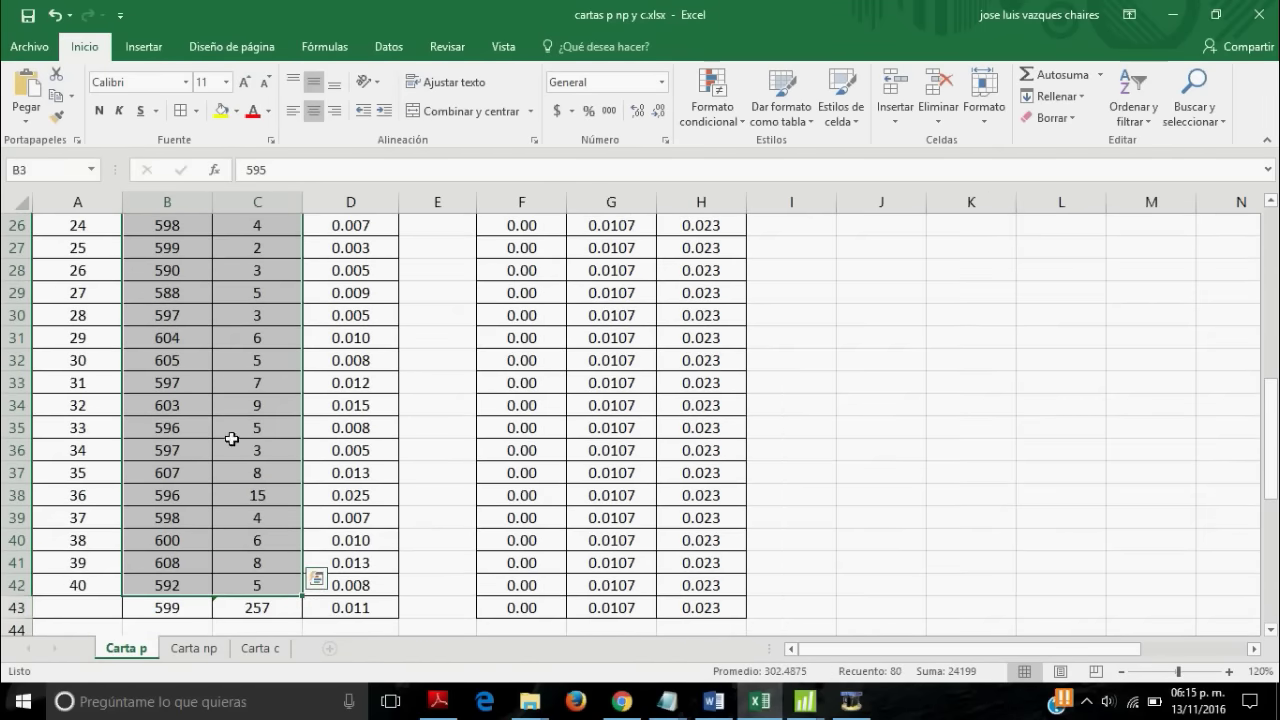
key(ctrl+c)
scroll(230, 439, up, 1)
scroll(230, 439, up, 7)
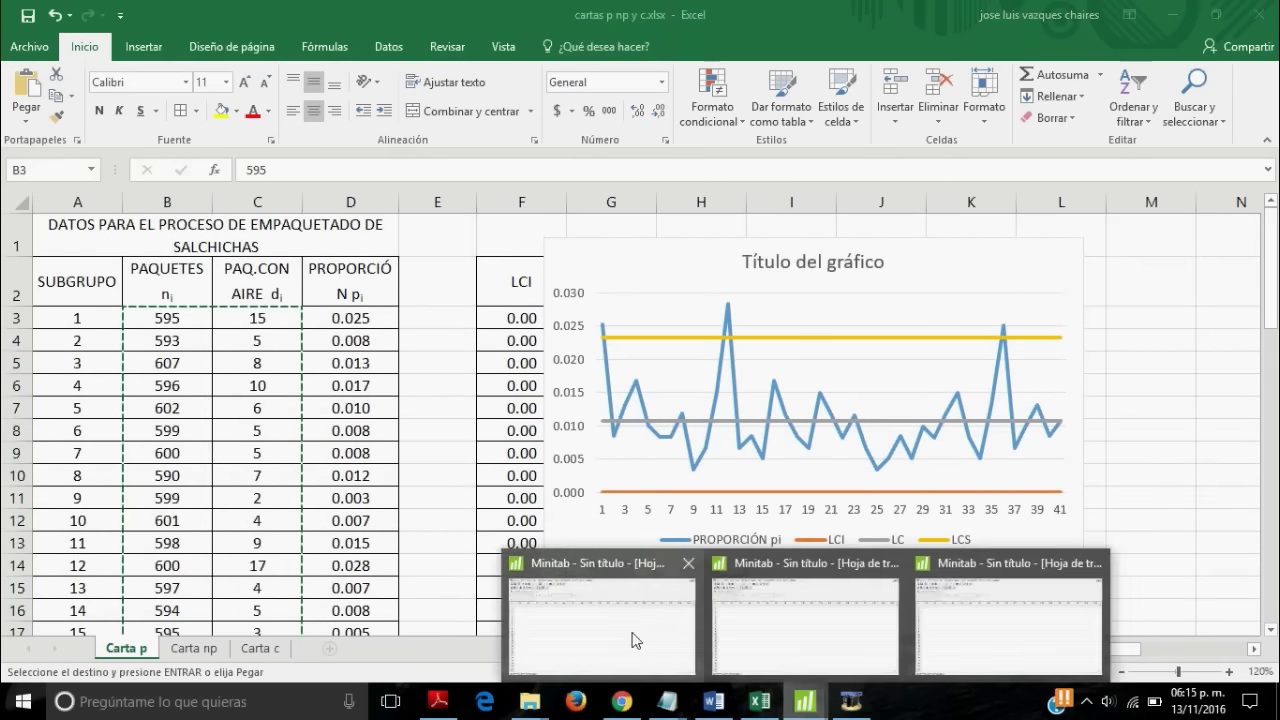
- Paste the copied counts into Minitab starting at row 1 of column C1
mouse_move(805, 701)
click(628, 628)
click(70, 228)
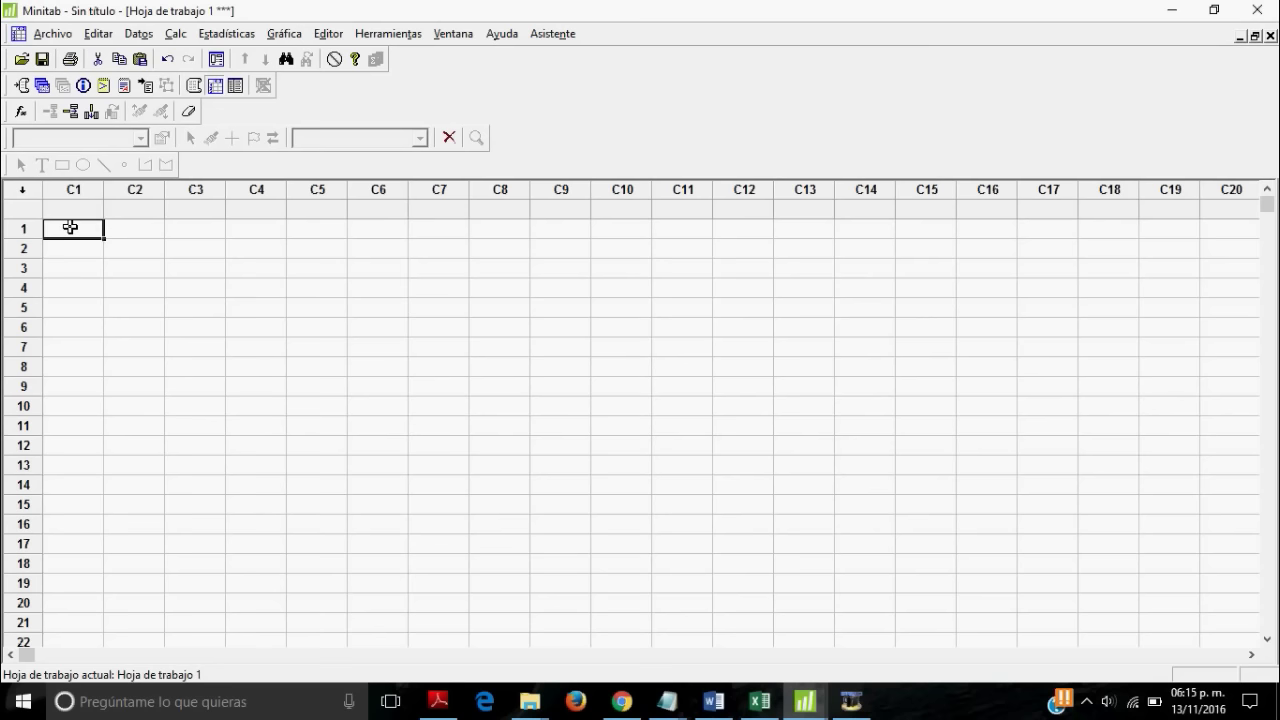
key(ctrl+v)
- Name column C1 'paquetes' and column C2 'con aire'
click(78, 208)
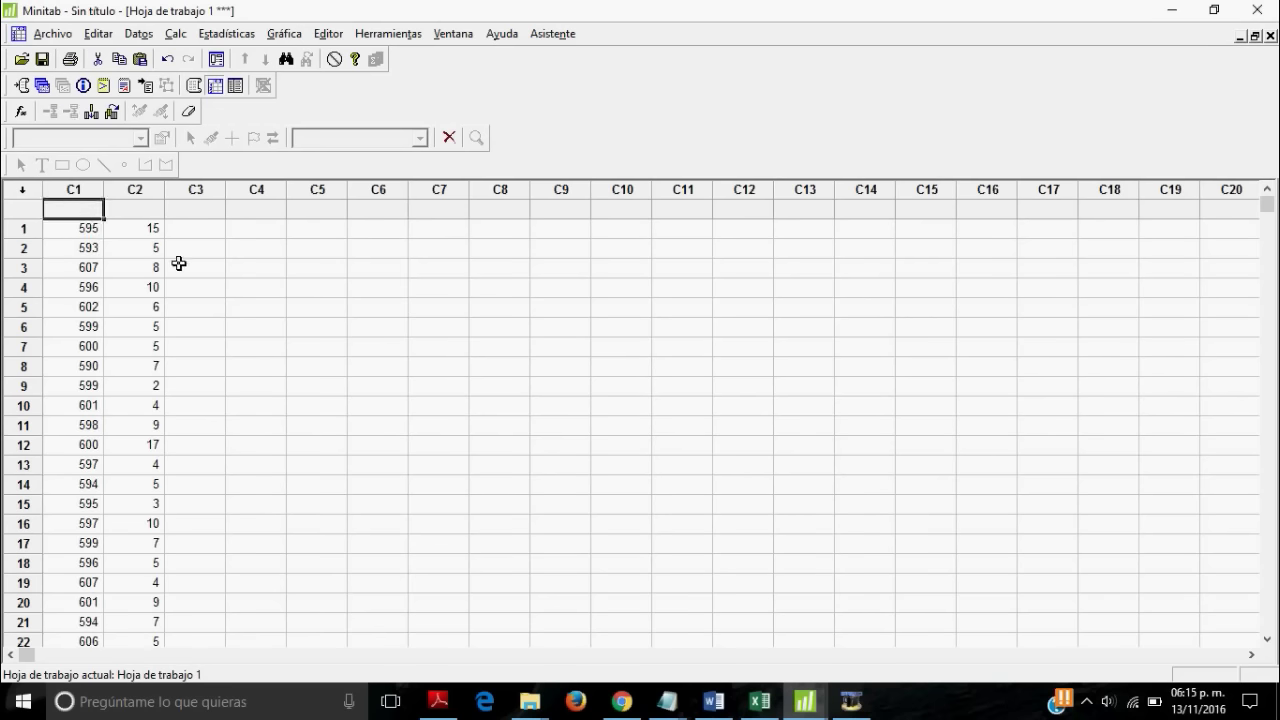
text(paquetes)
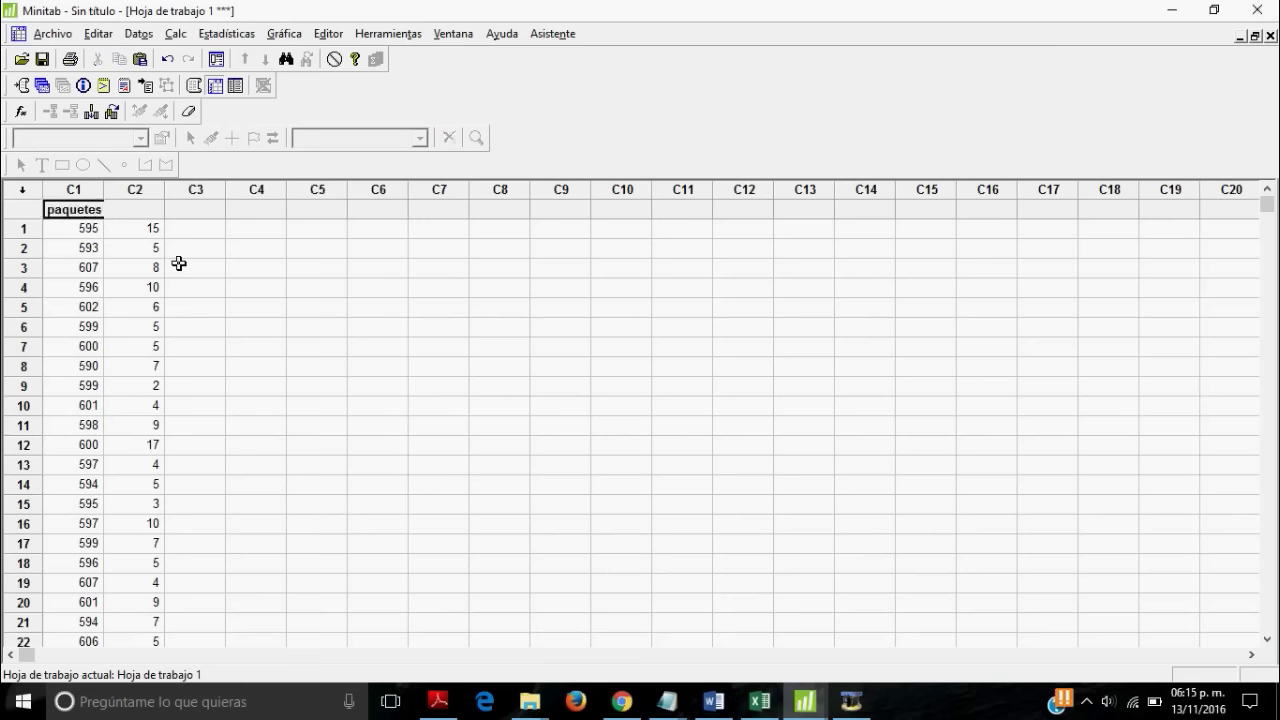
key(Tab)
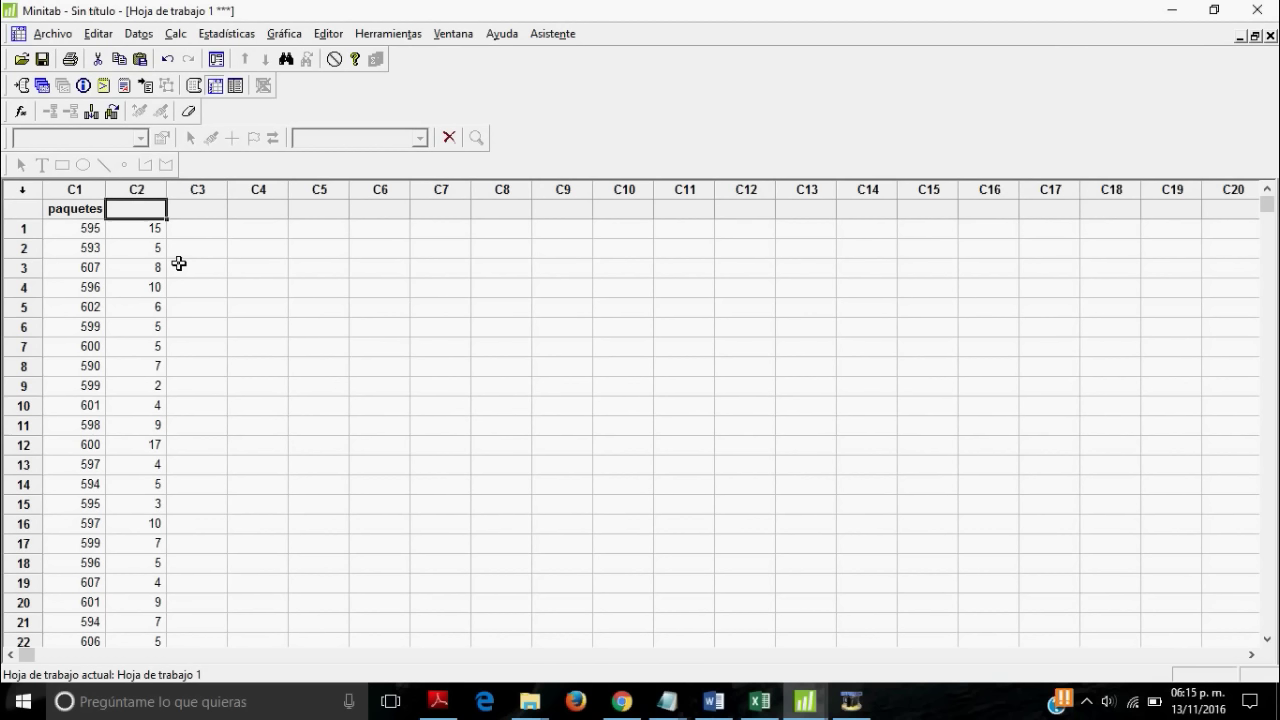
text(con aire)
key(Return)
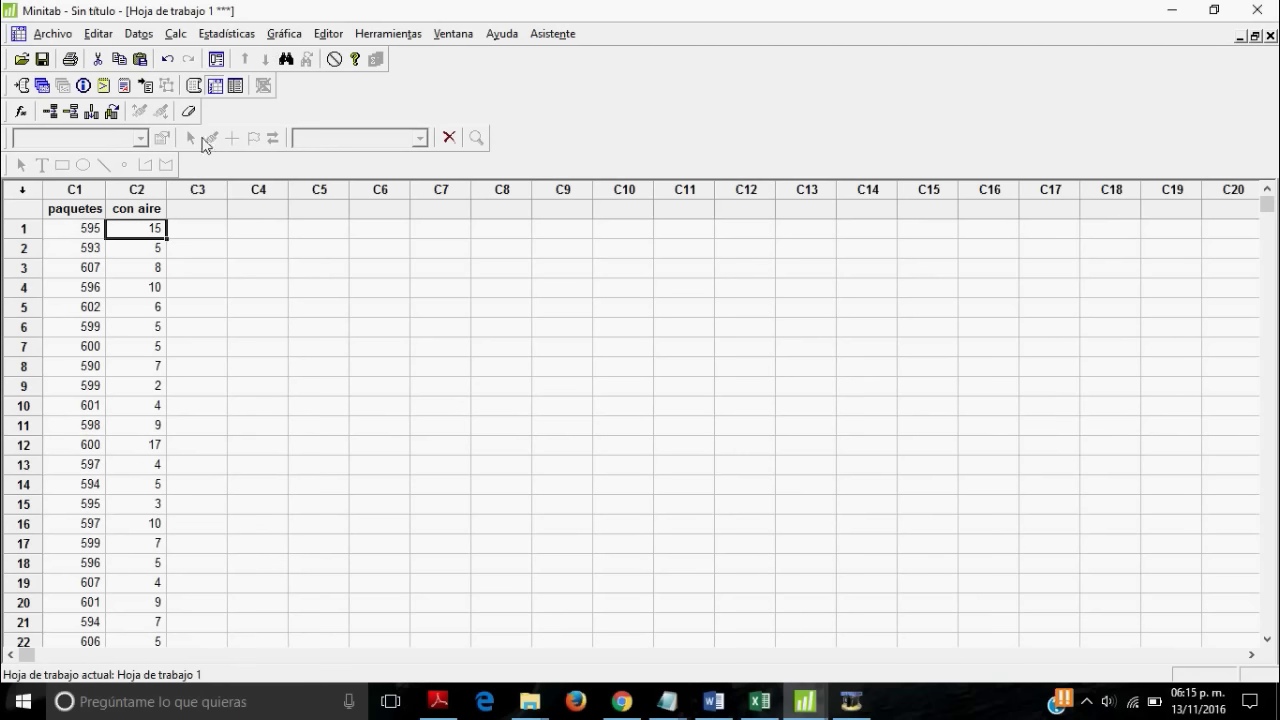
- Create a P chart from Gráficas de atributos with con aire as the variable and paquetes as subgroup sizes
click(228, 33)
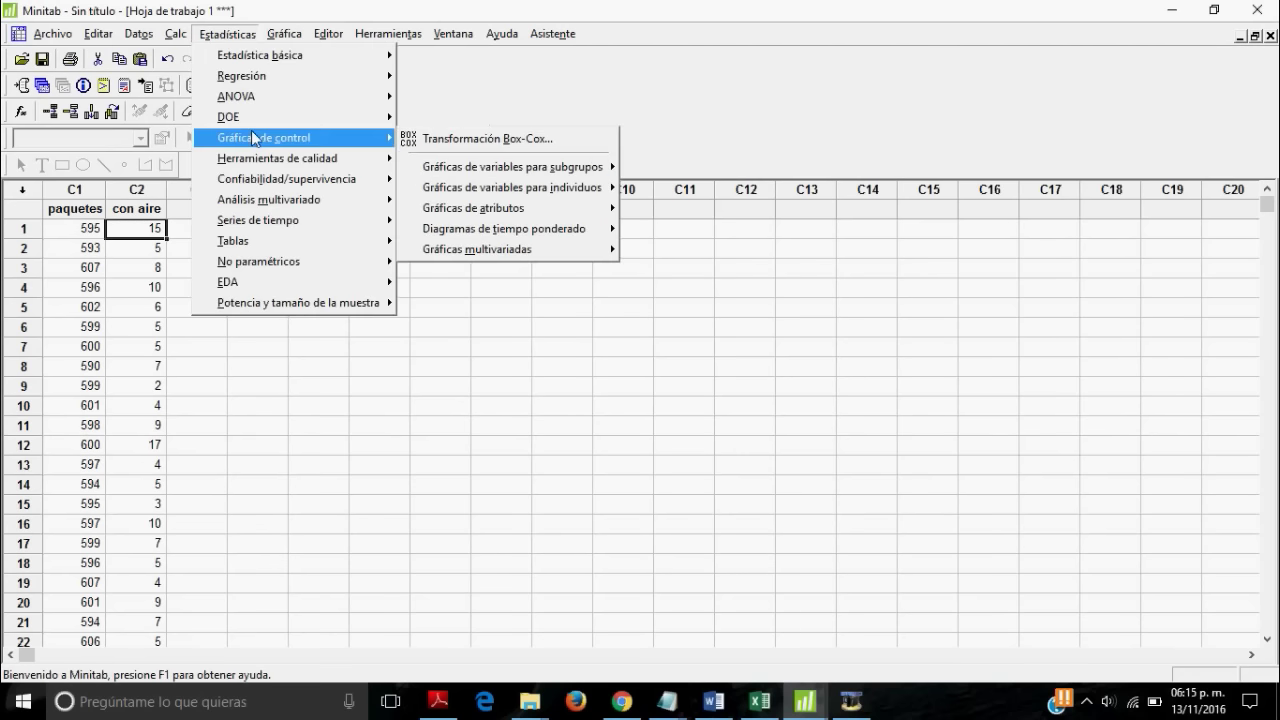
mouse_move(264, 137)
mouse_move(473, 208)
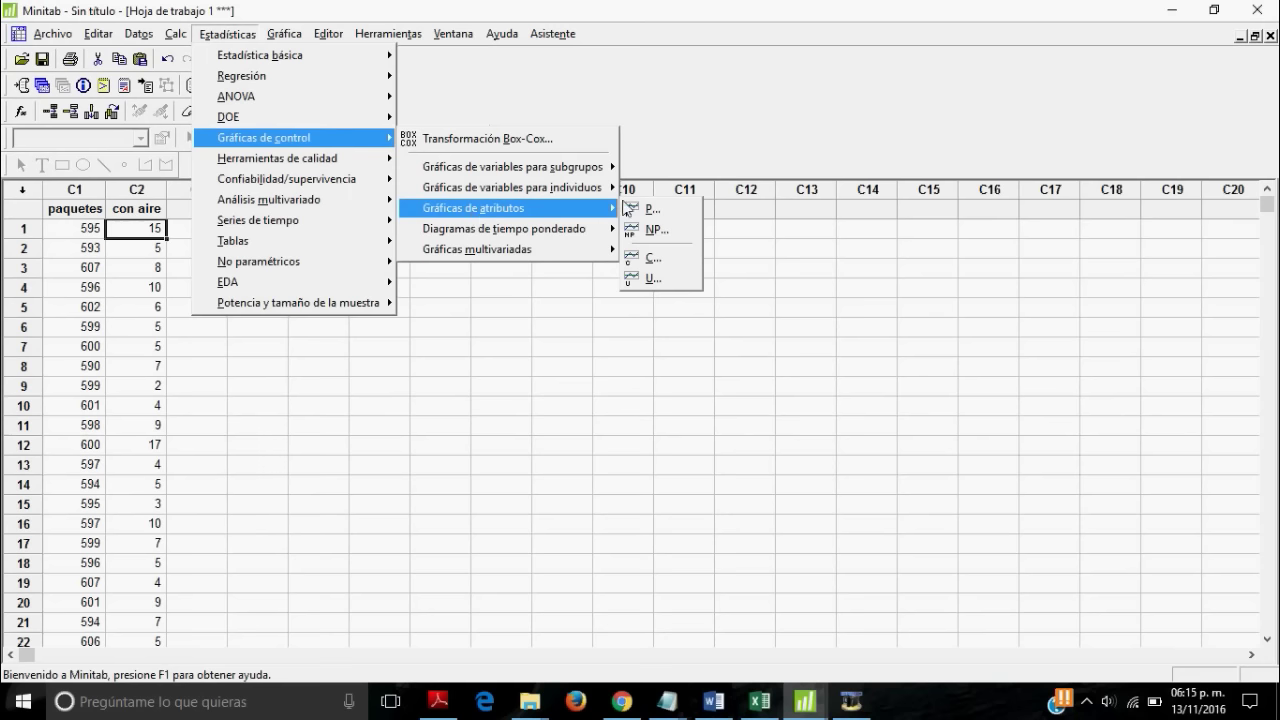
click(666, 213)
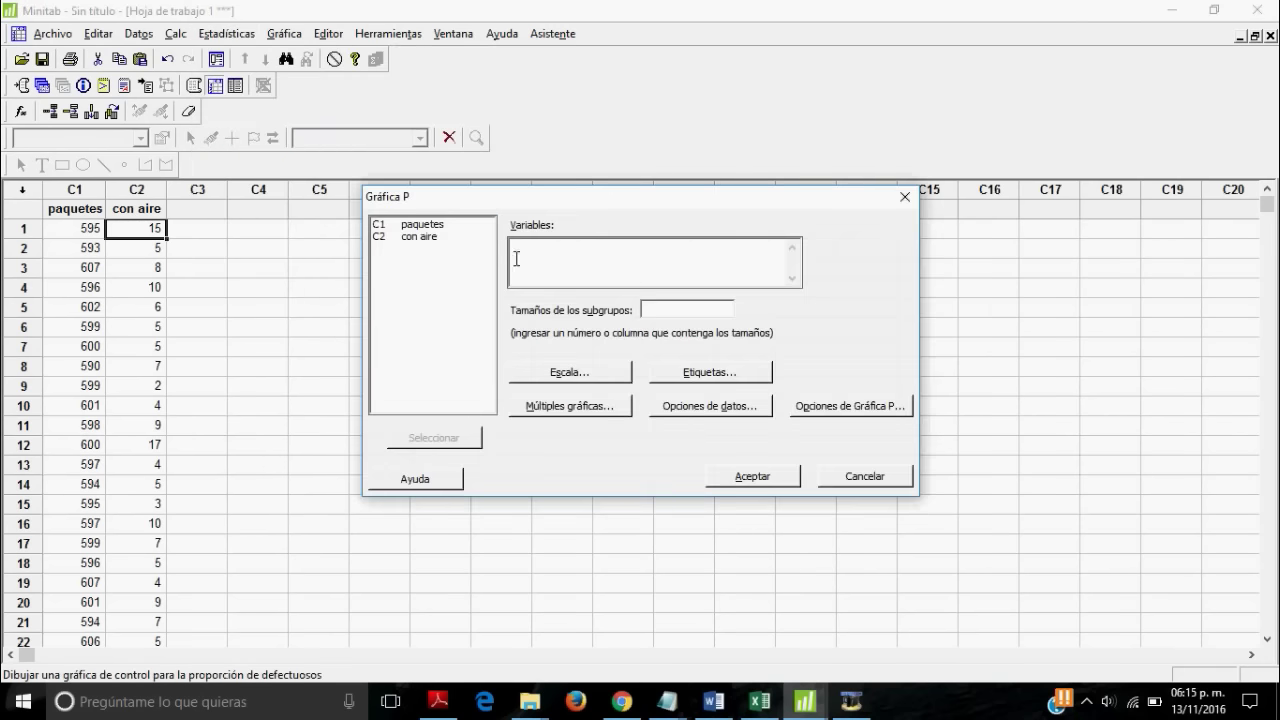
double_click(430, 240)
double_click(418, 225)
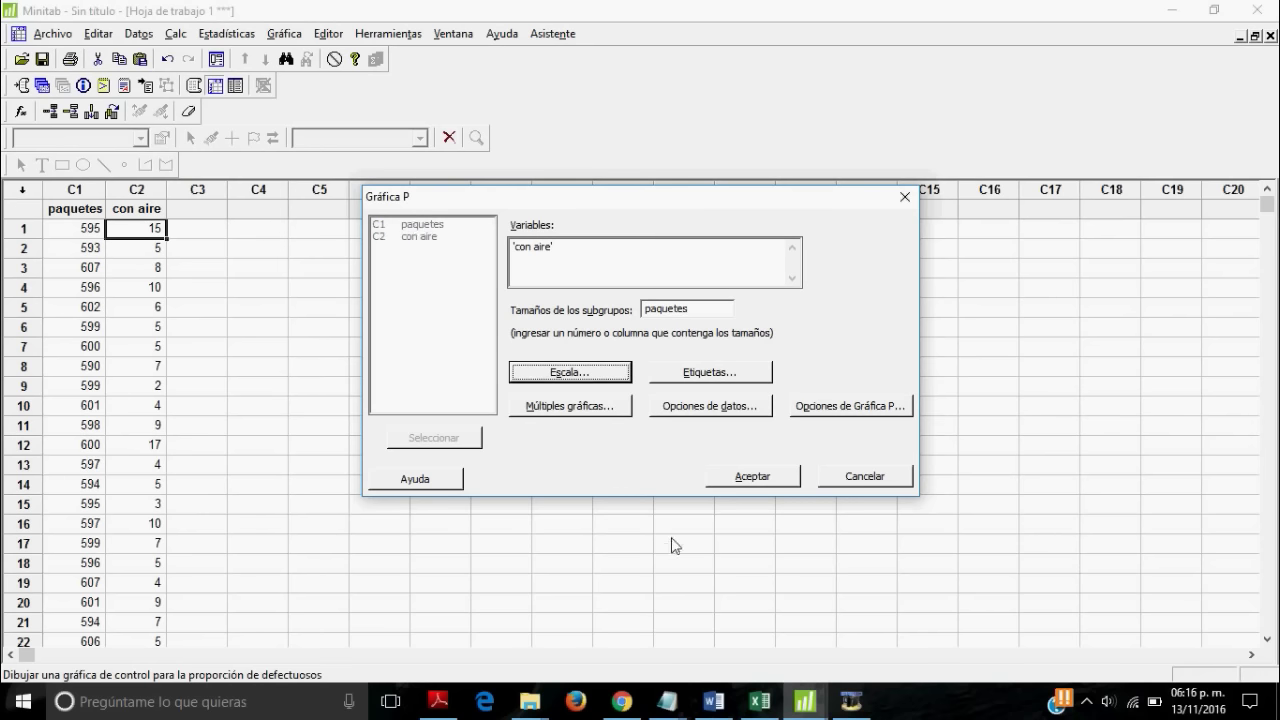
click(753, 480)
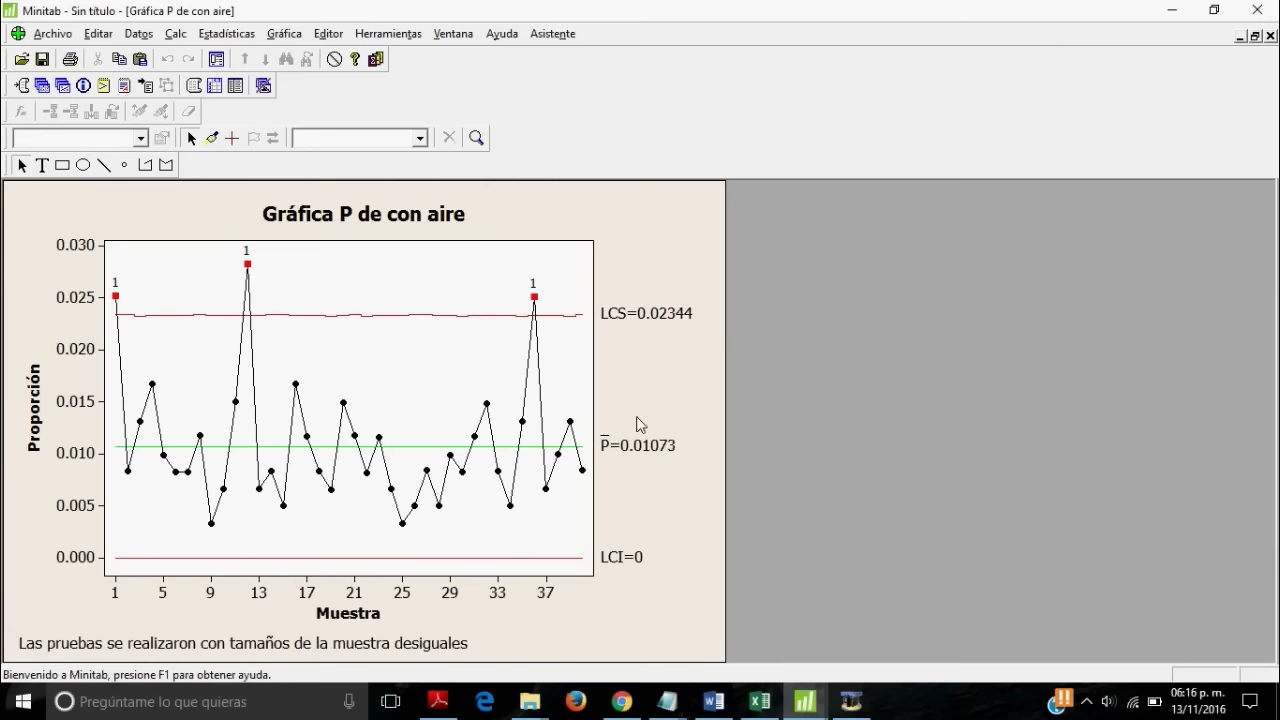
- Copy the con aire P chart with Copiar gráfica and switch back to the Excel workbook
click(705, 377)
right_click(705, 377)
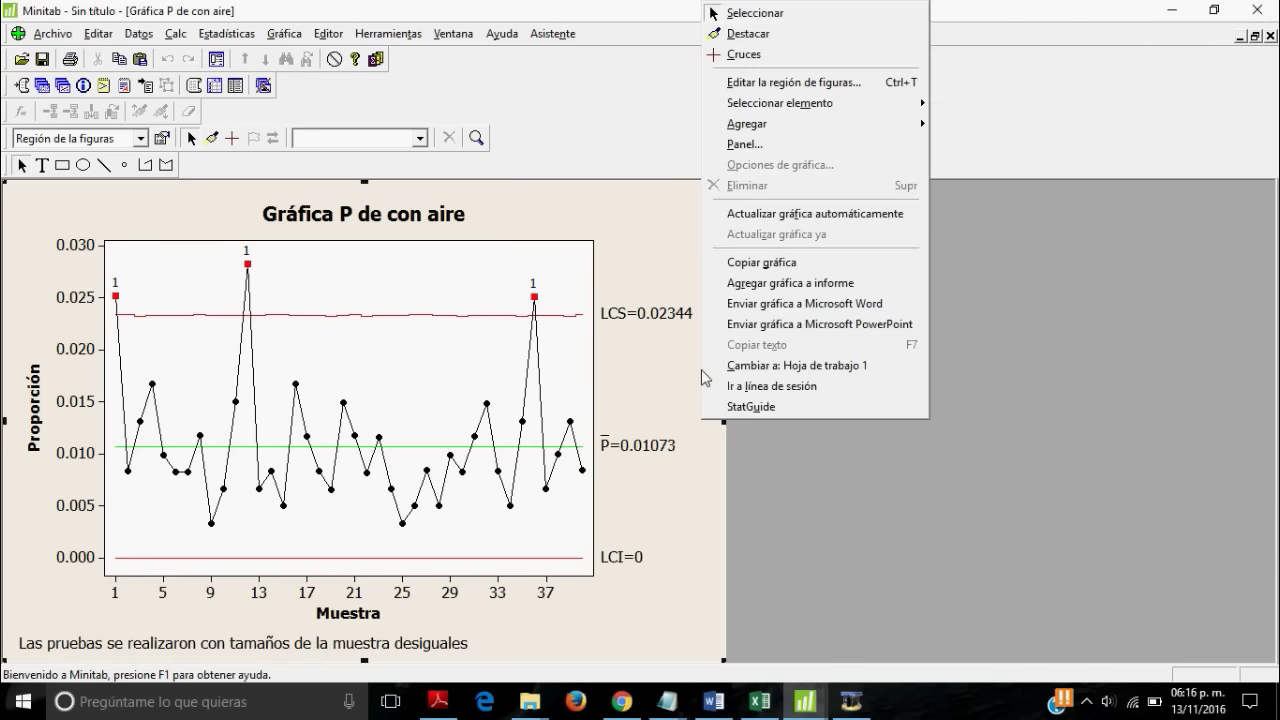
right_click(586, 214)
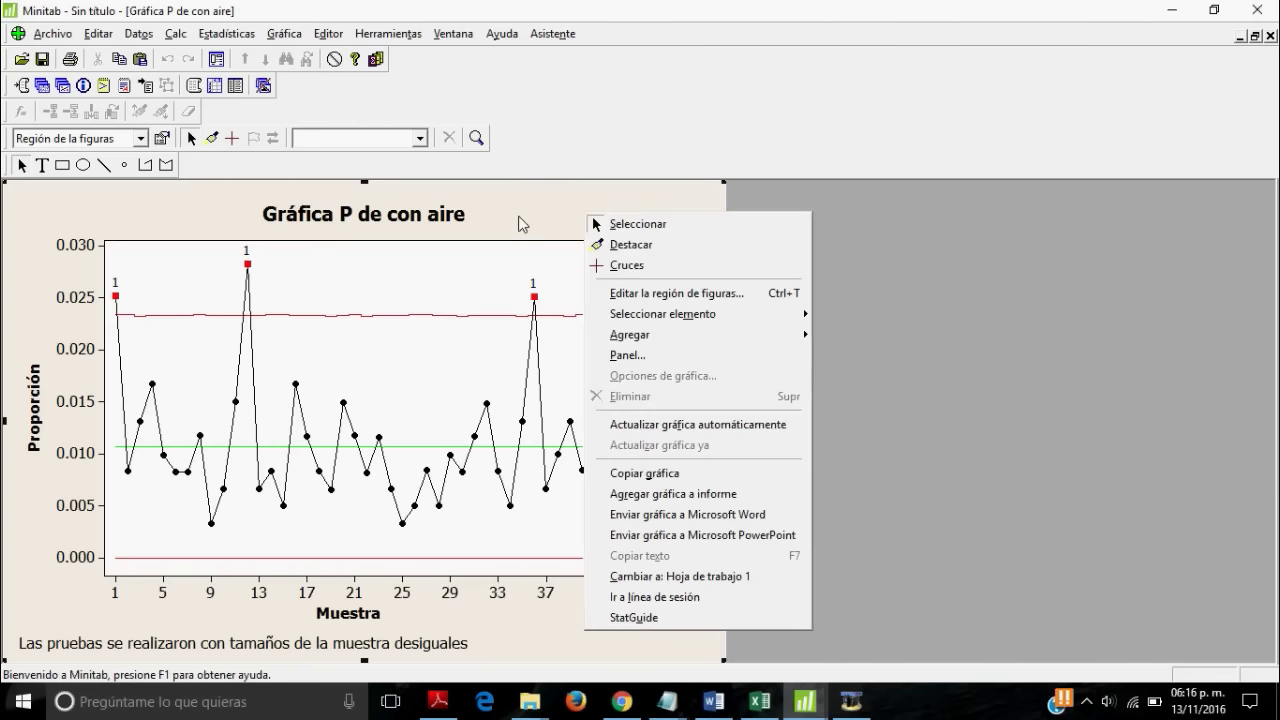
click(696, 474)
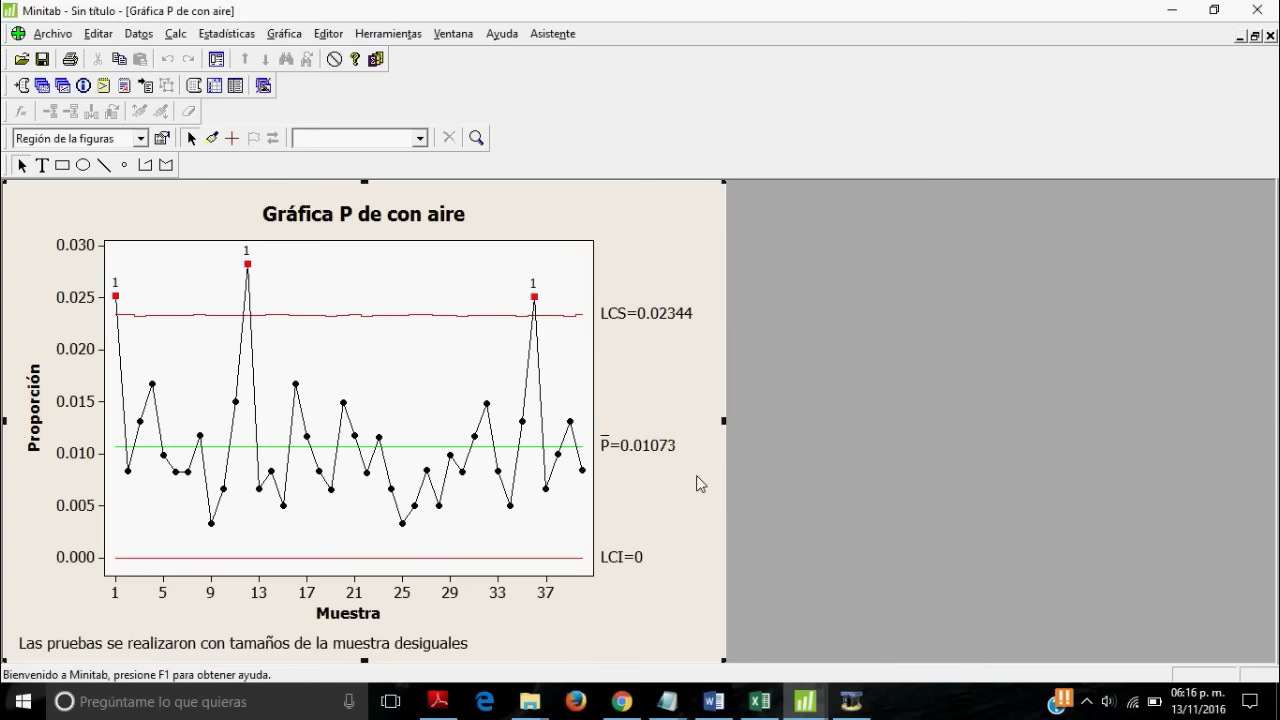
click(758, 712)
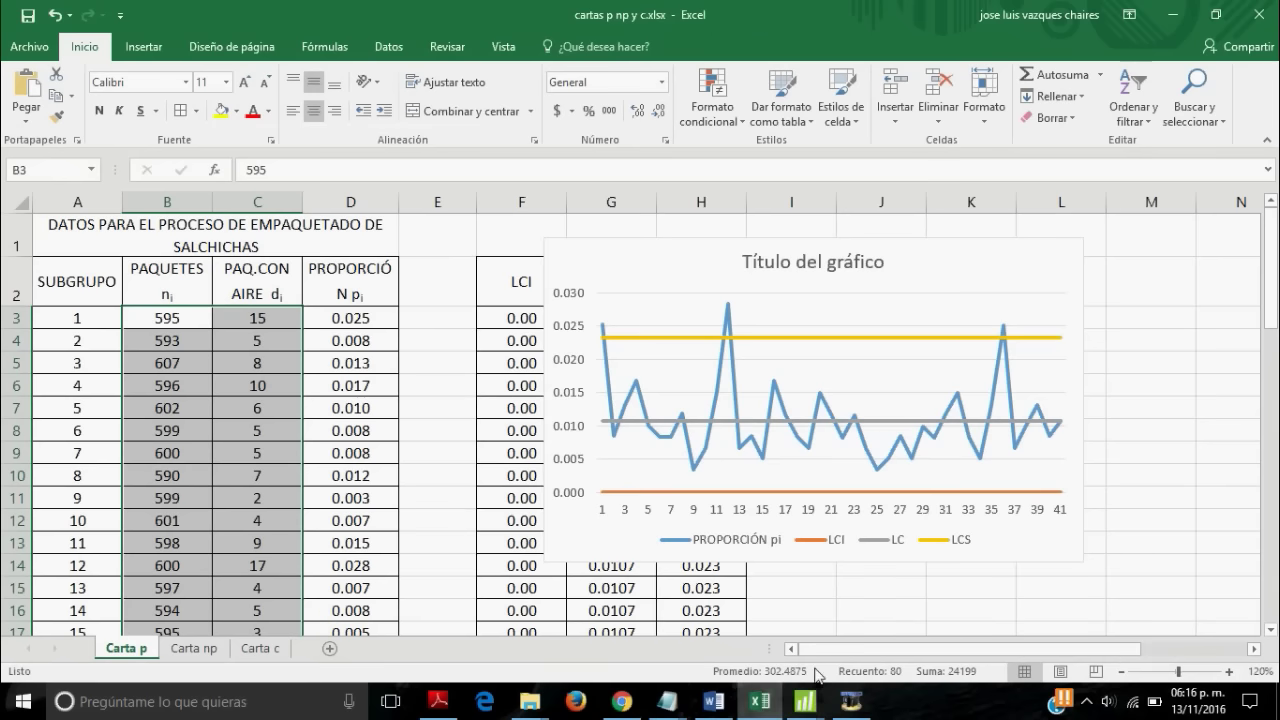
- Paste the Minitab P chart at M13 and drag it beside the Excel chart on Carta p
scroll(1089, 529, down, 3)
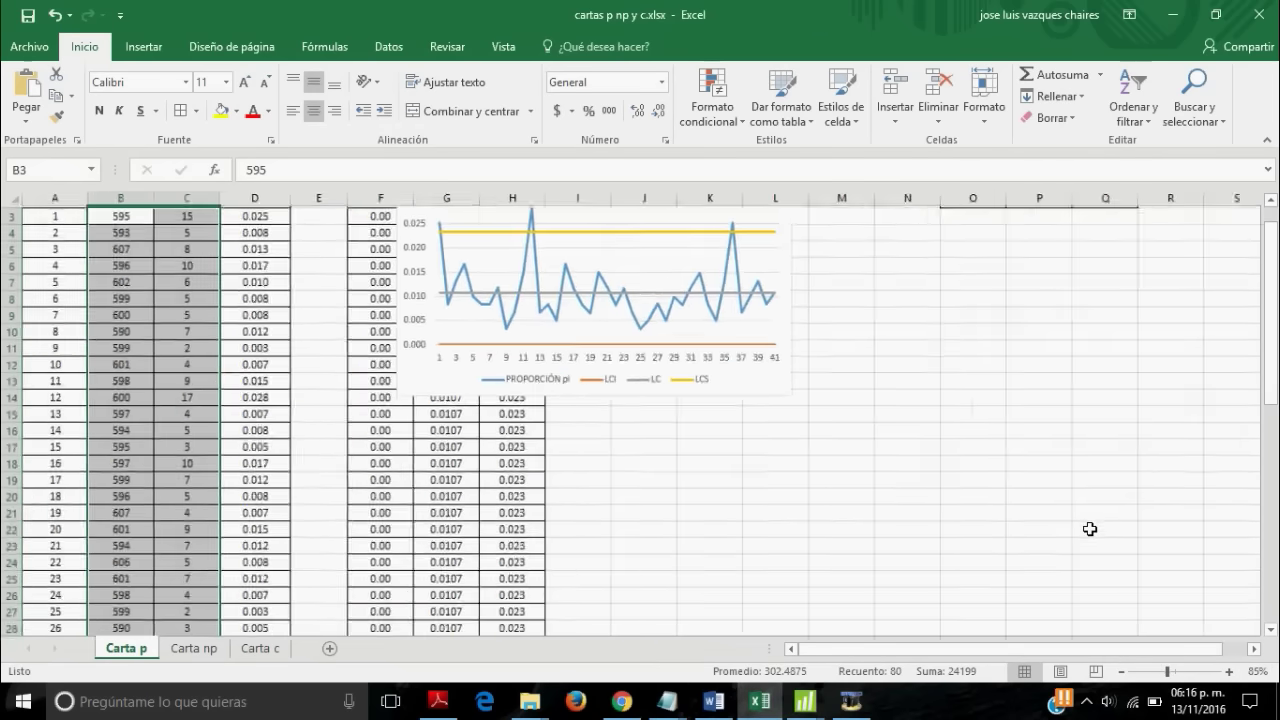
click(813, 373)
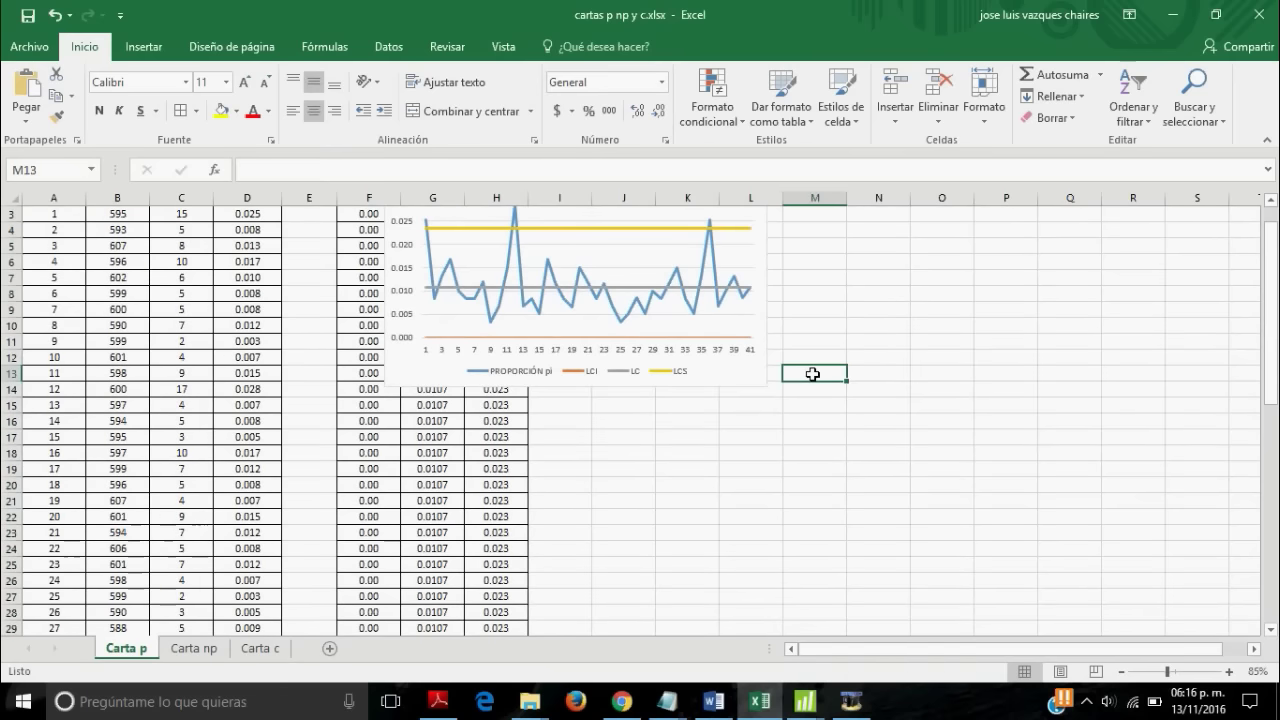
key(ctrl+v)
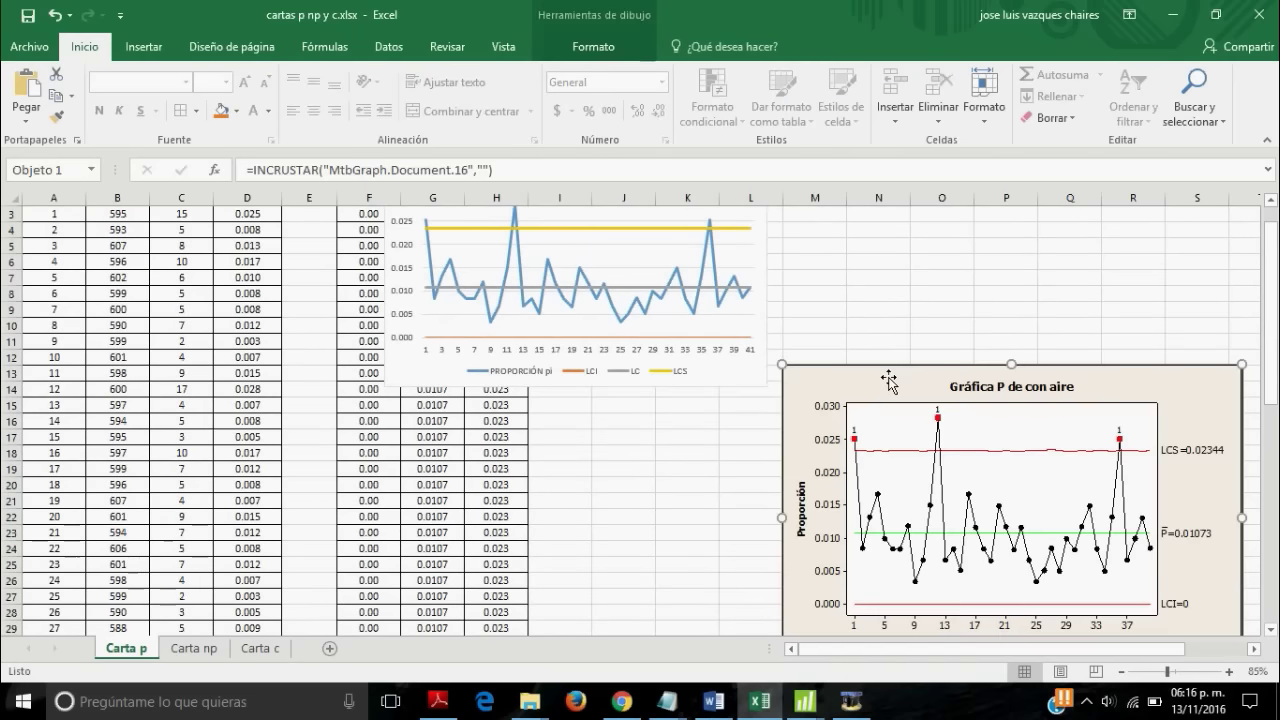
drag(887, 378, 892, 284)
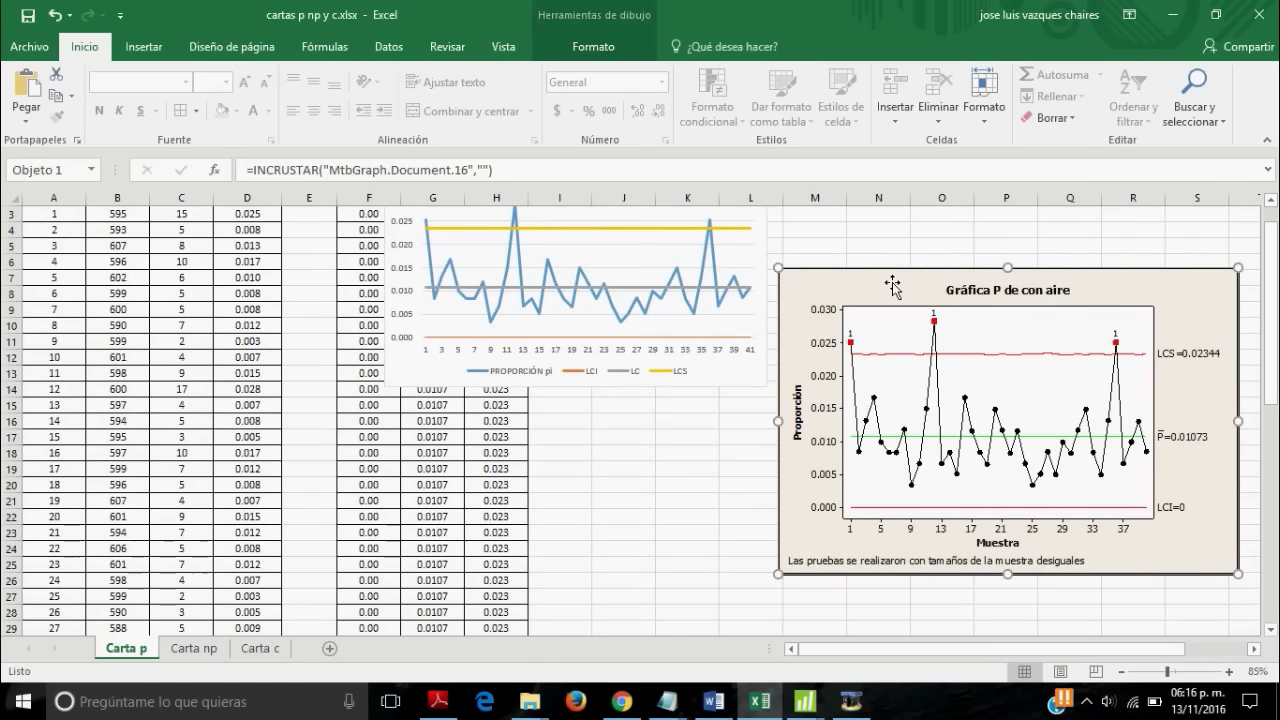
scroll(892, 285, up, 1)
drag(660, 250, 663, 400)
scroll(689, 349, down, 1)
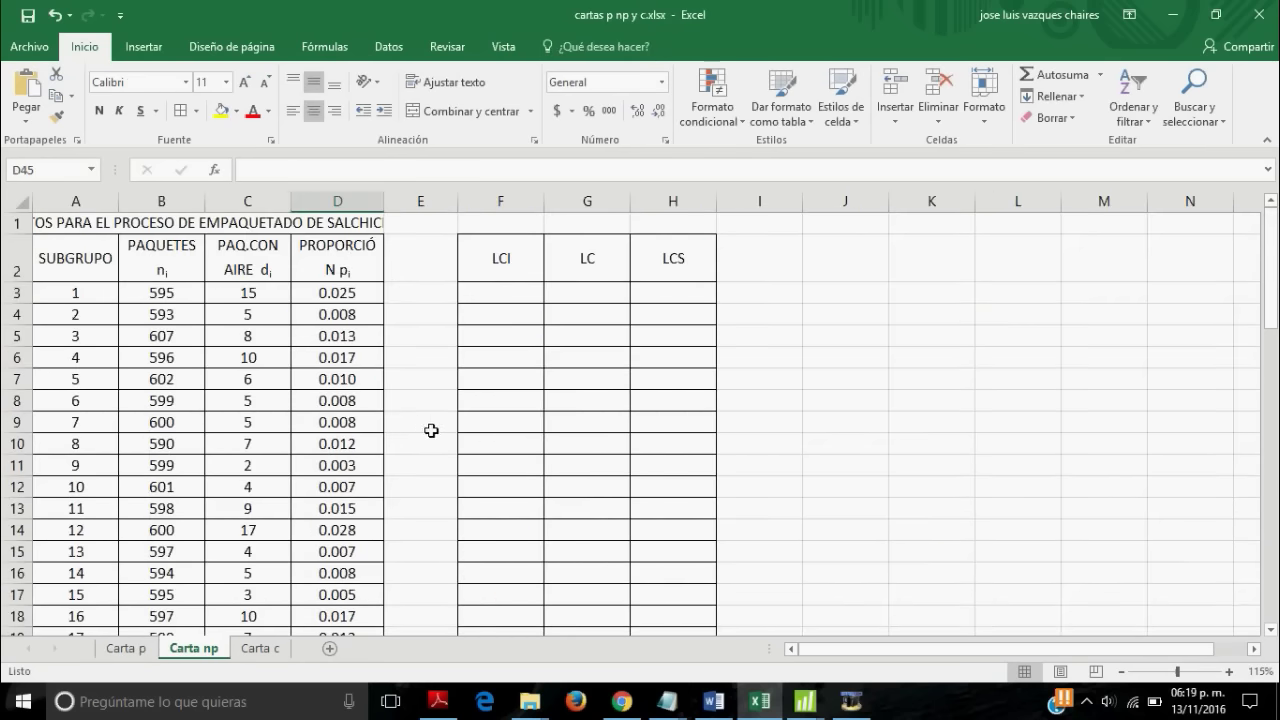
- Review the Carta np control-limit formula image and the np formula in C54 (=C45*B43)
scroll(419, 416, down, 3)
scroll(391, 420, down, 1)
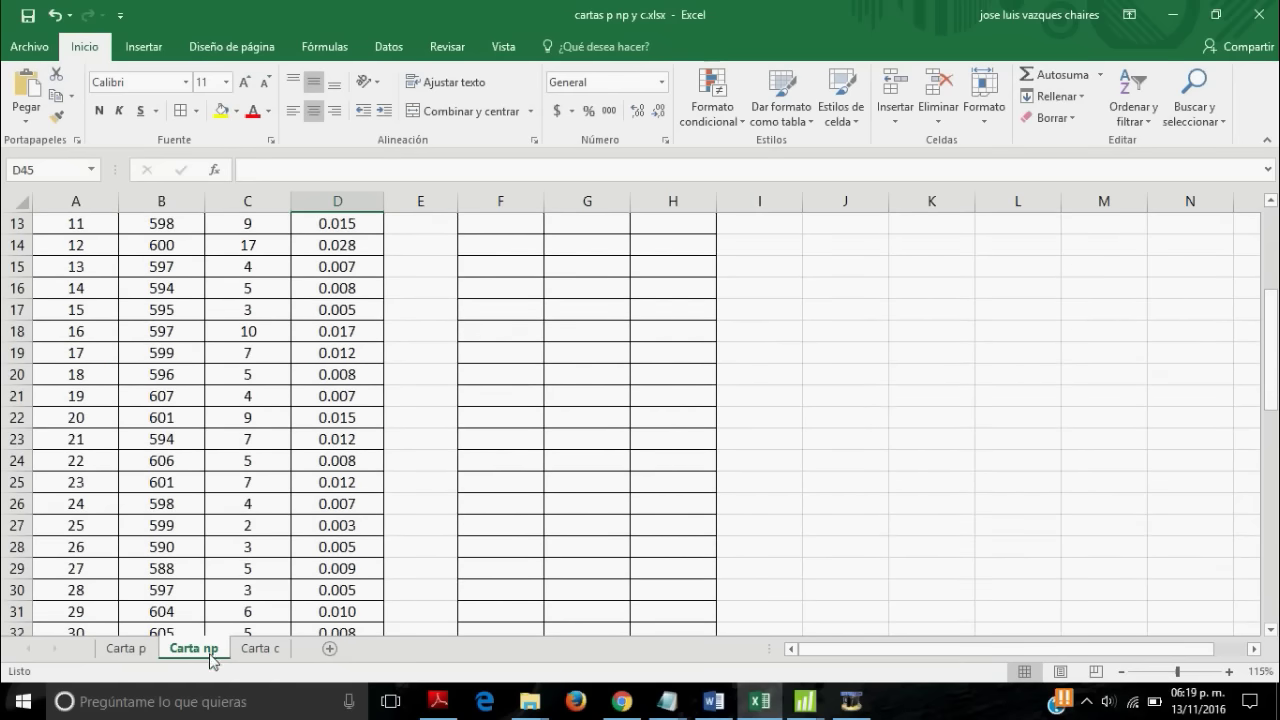
scroll(254, 617, up, 4)
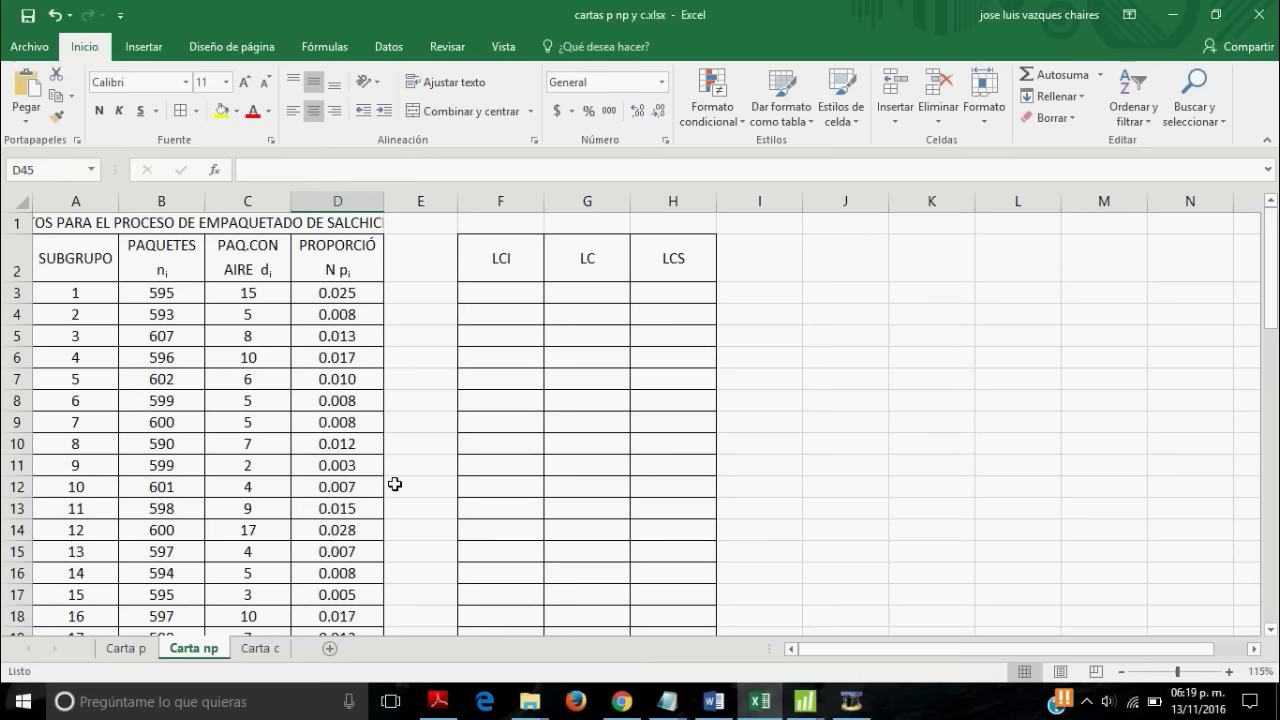
scroll(406, 431, down, 2)
scroll(406, 431, down, 3)
scroll(406, 431, down, 4)
scroll(406, 431, up, 6)
scroll(406, 431, up, 3)
scroll(396, 453, down, 2)
scroll(411, 448, down, 5)
scroll(411, 448, down, 3)
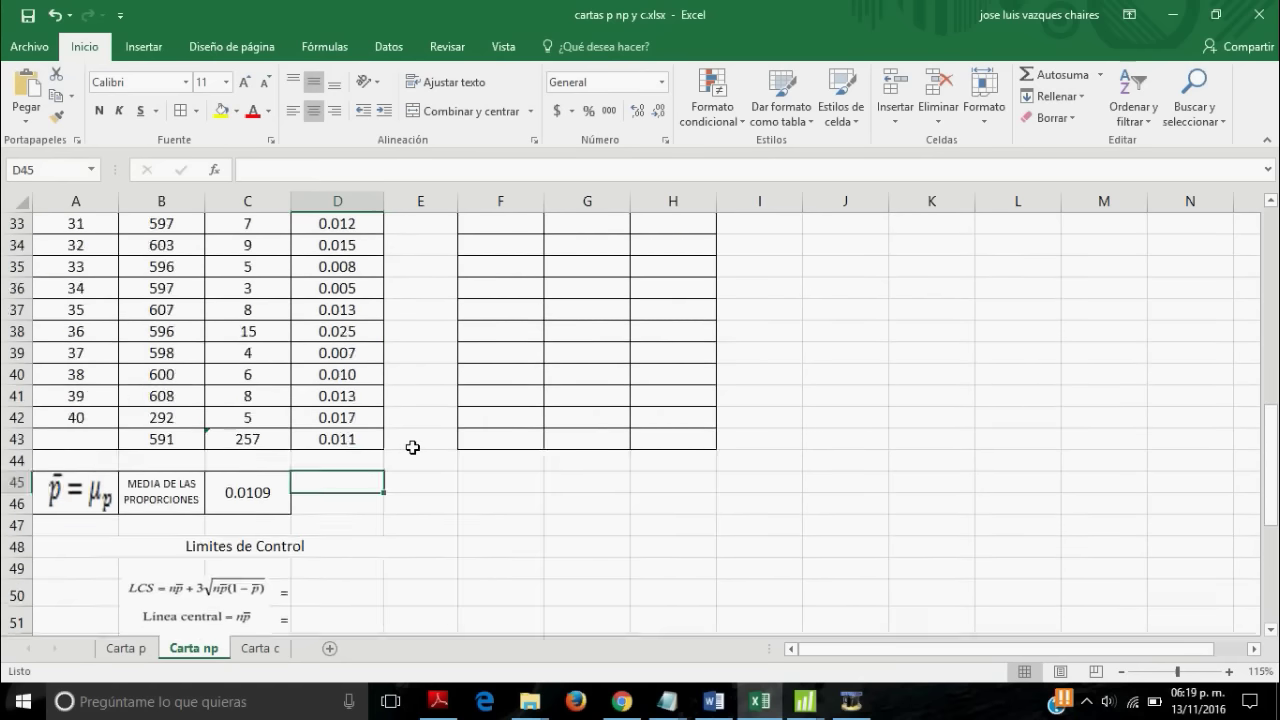
scroll(412, 447, down, 2)
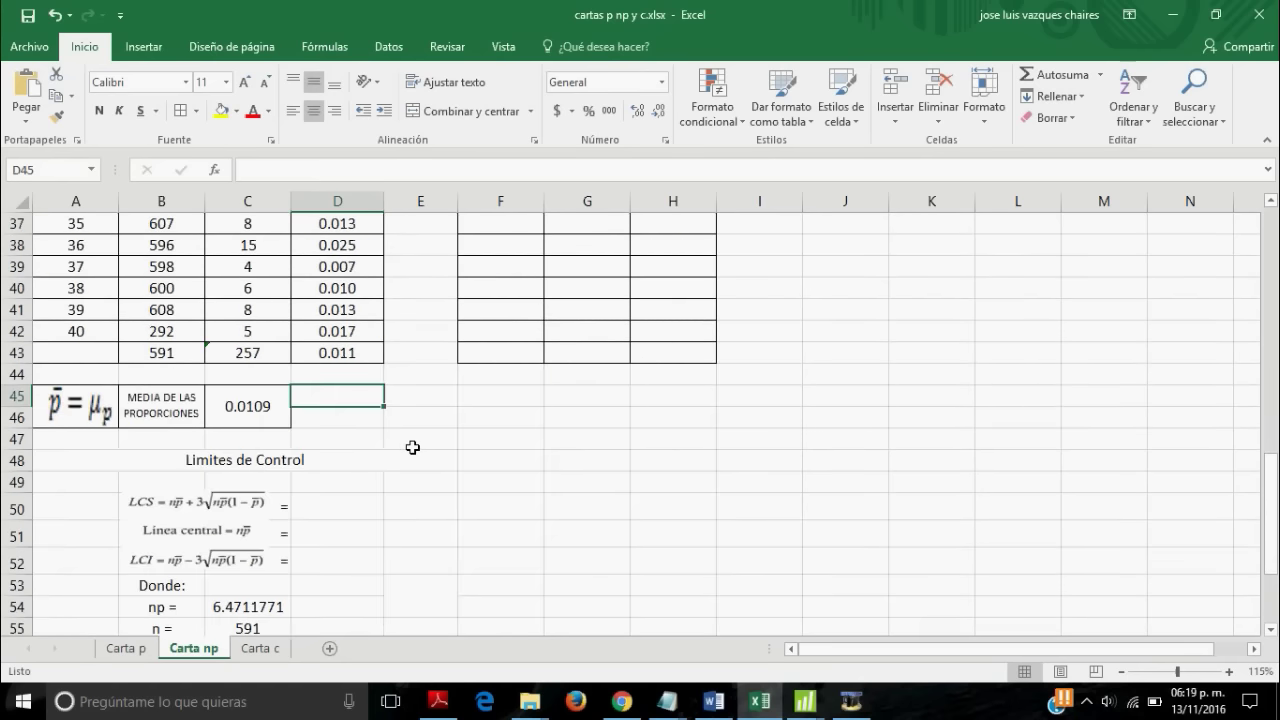
click(215, 517)
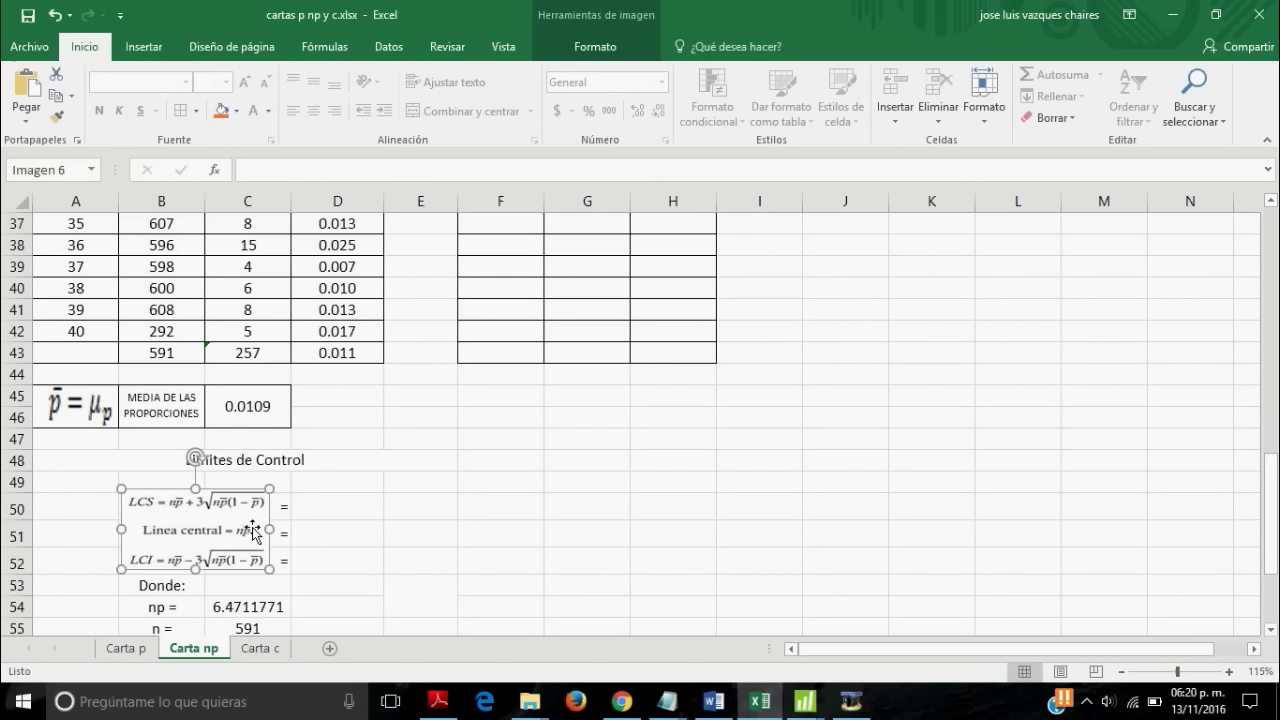
click(316, 511)
scroll(280, 578, down, 2)
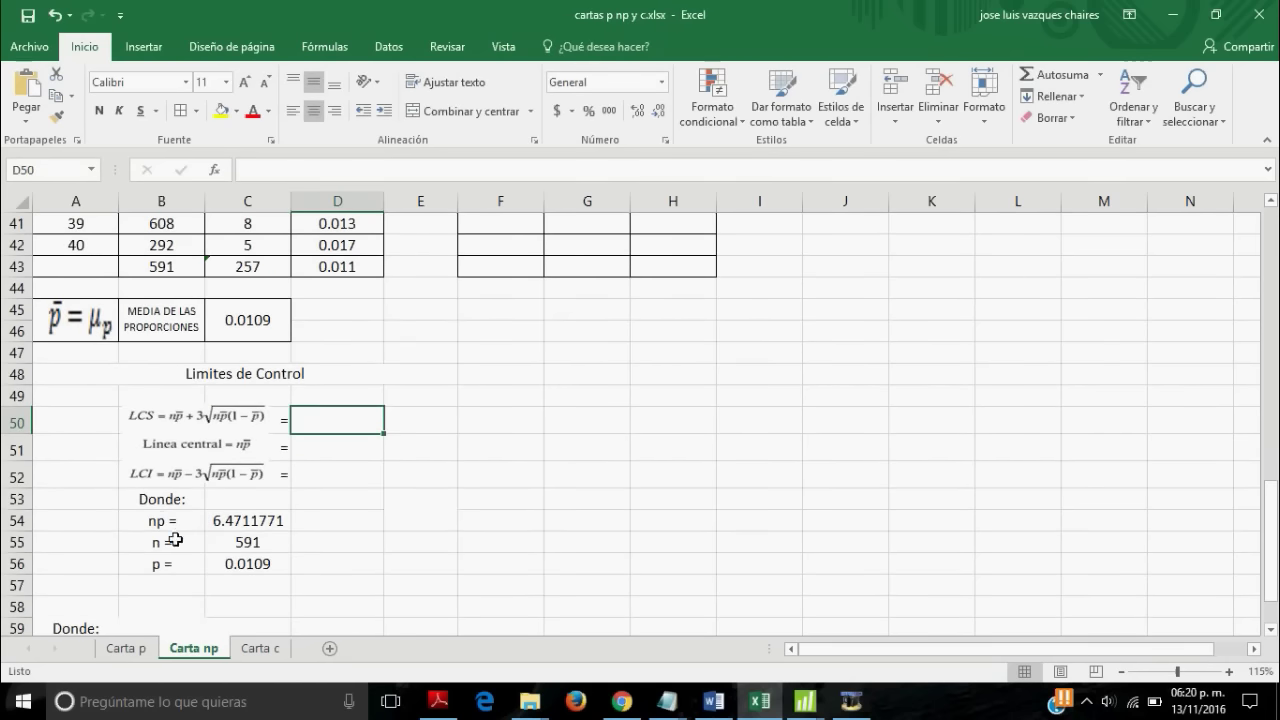
click(257, 522)
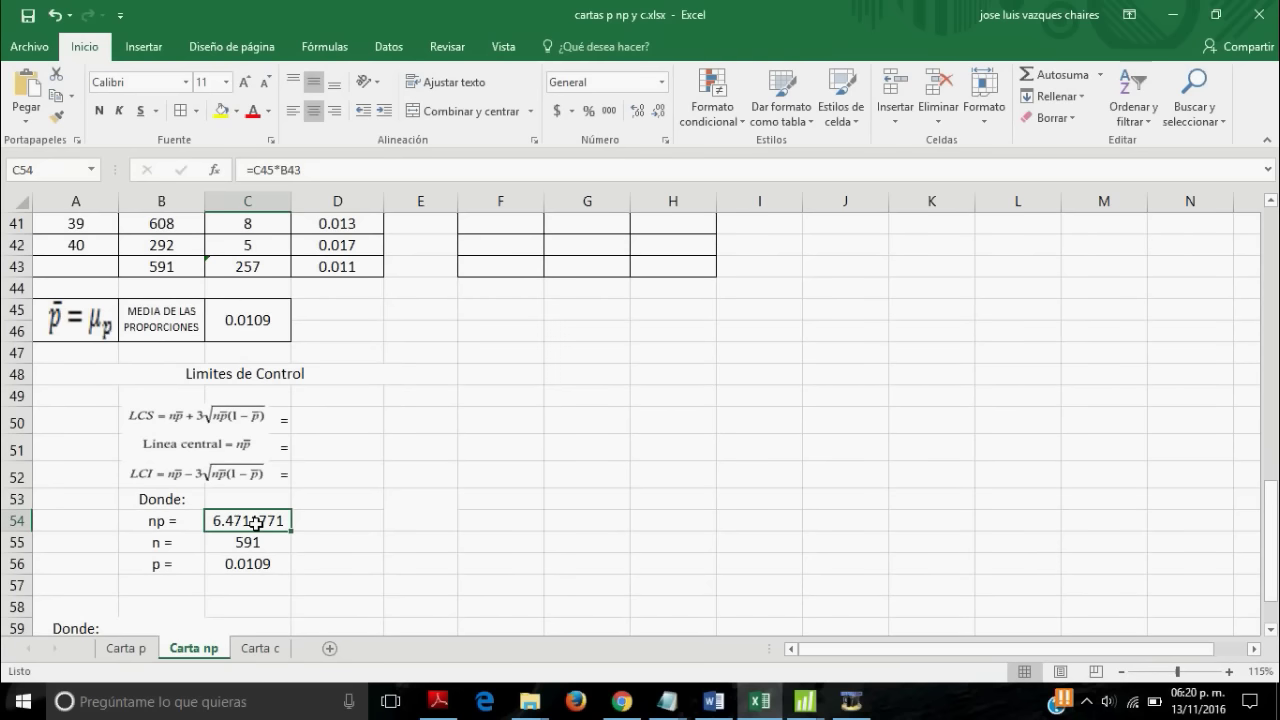
- Correct sample 40's size in B42 from 292 to 592
double_click(261, 520)
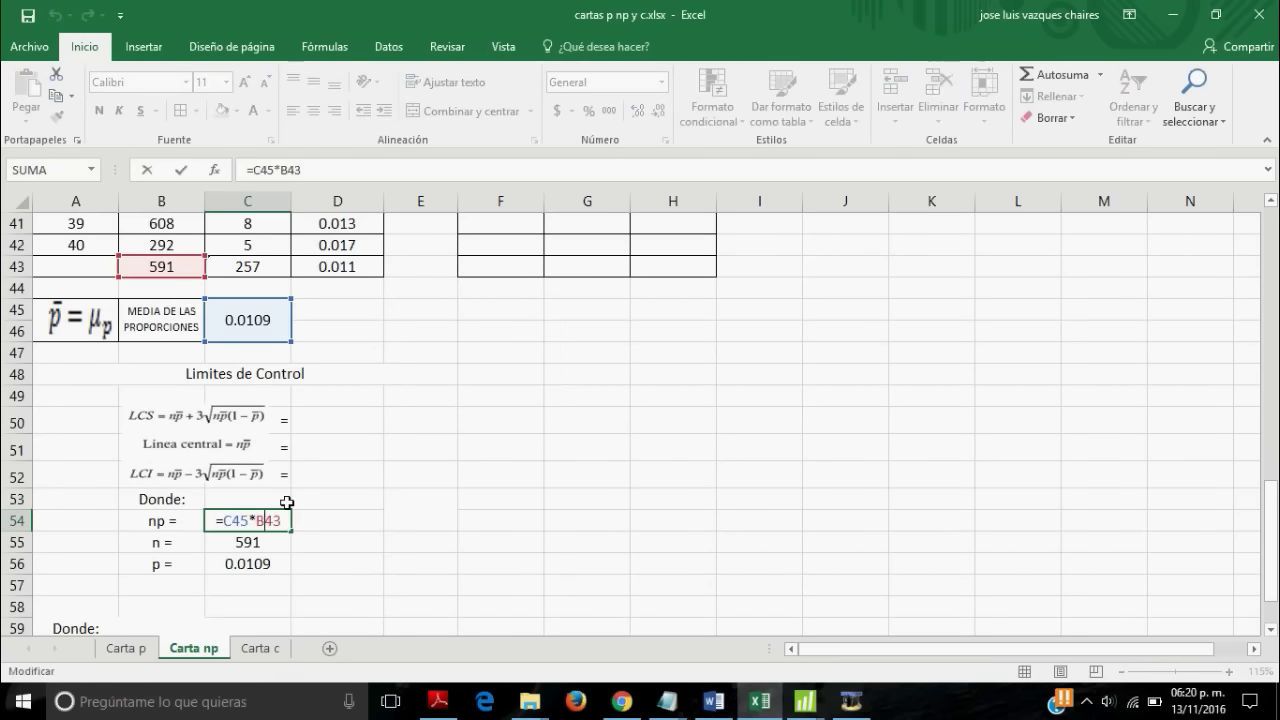
scroll(330, 495, up, 2)
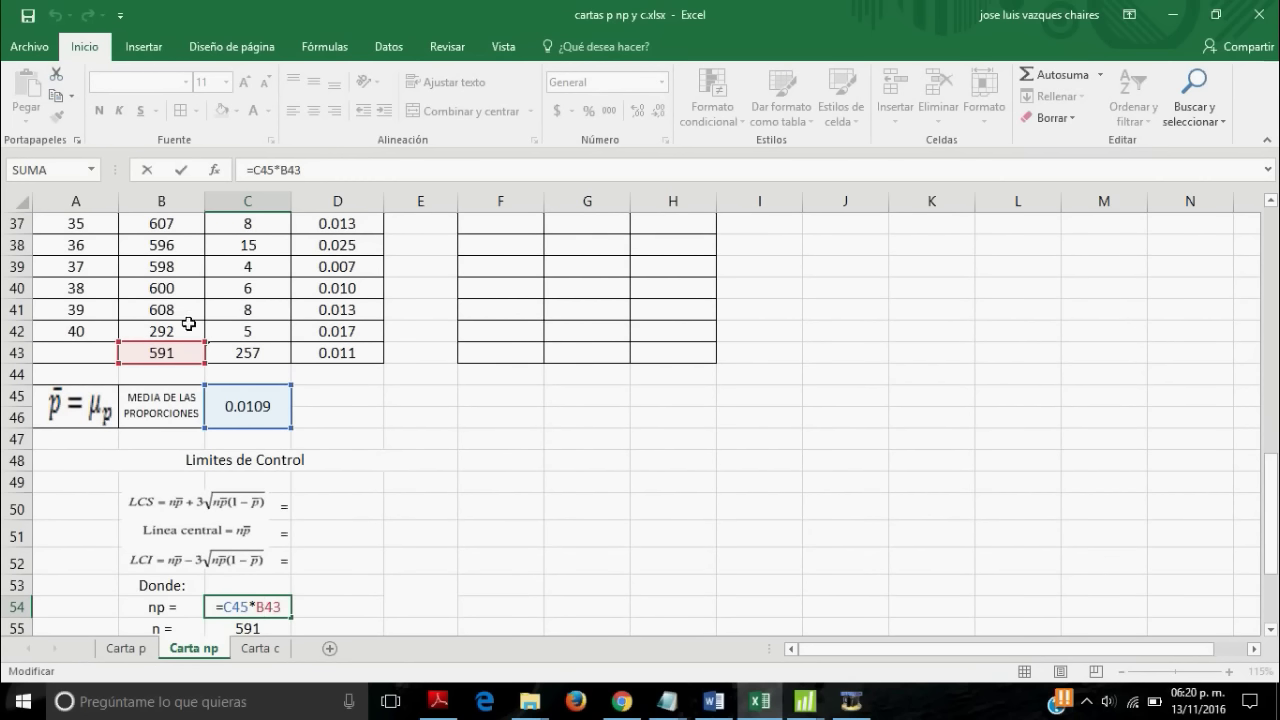
drag(188, 324, 186, 327)
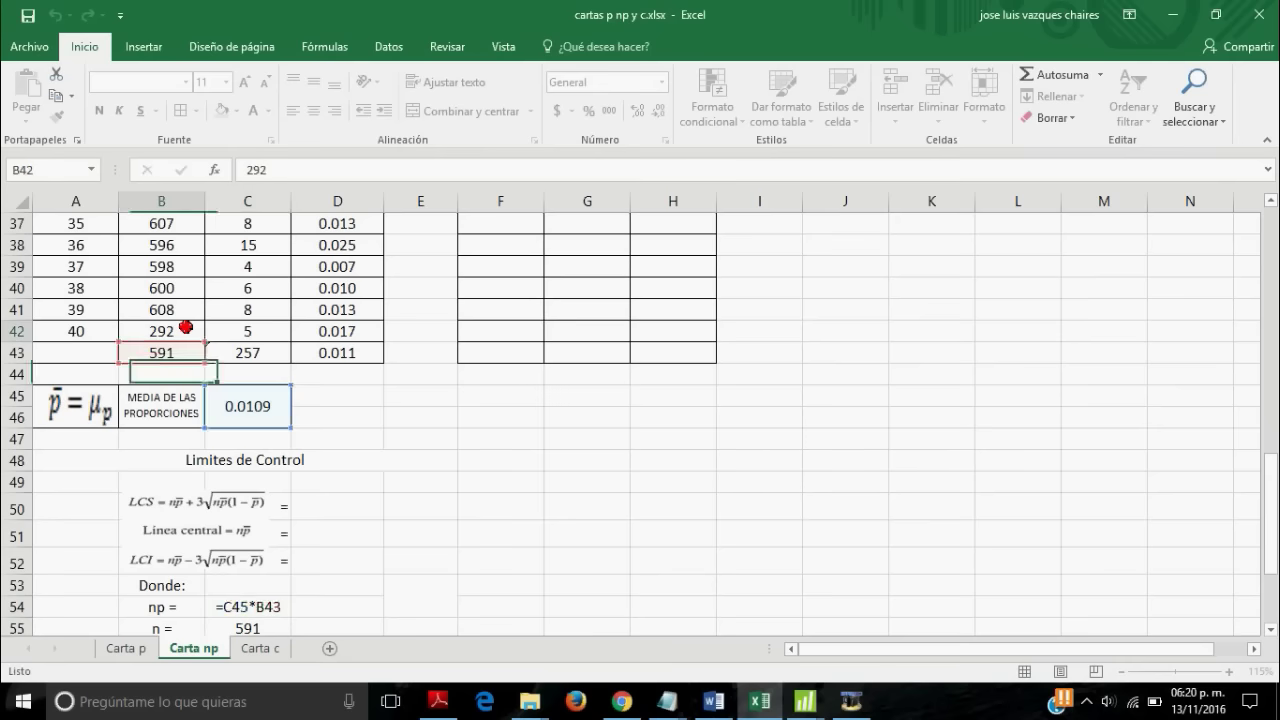
text(592)
key(Return)
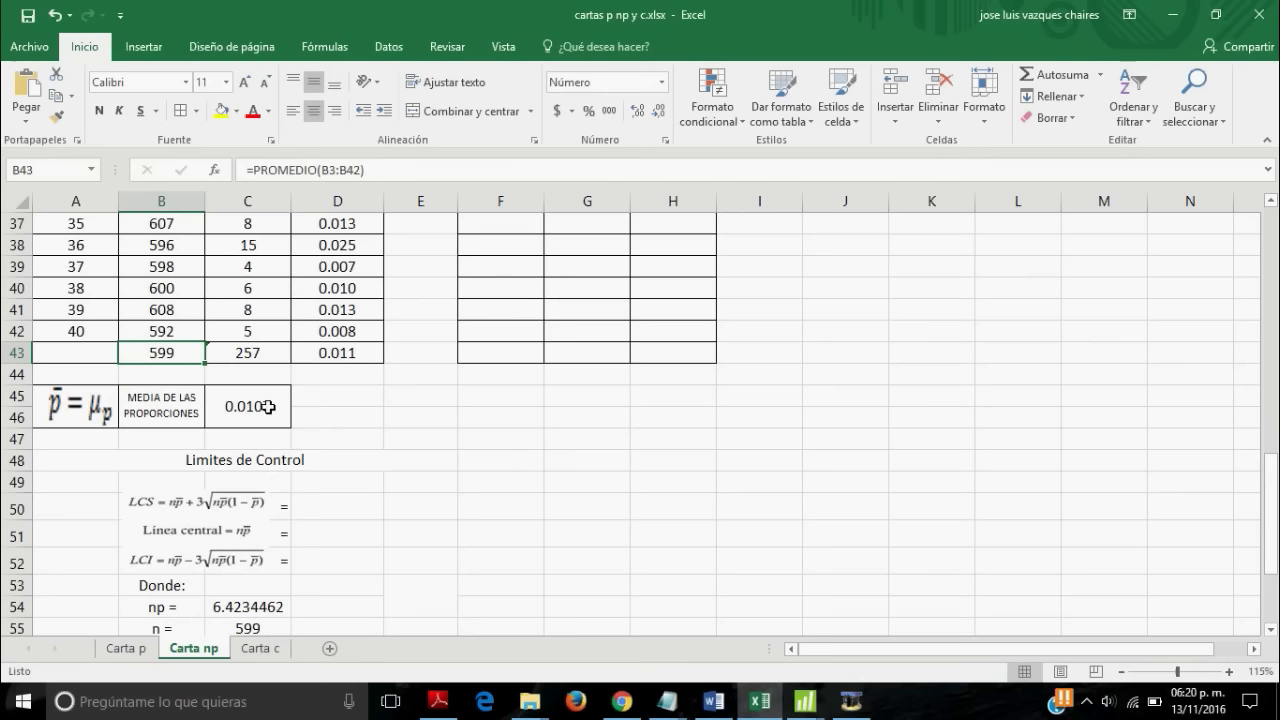
- Check that the mean proportion in C45 is =D43 and inspect D43's average formula
click(264, 405)
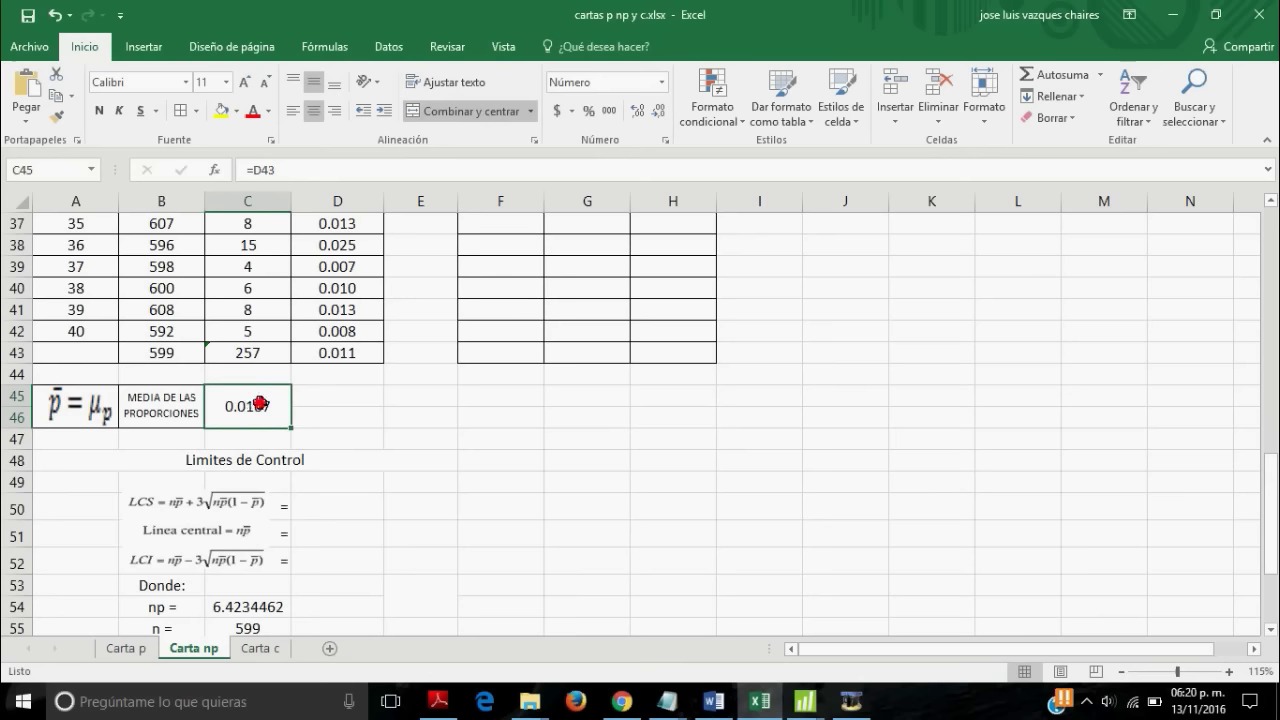
double_click(260, 404)
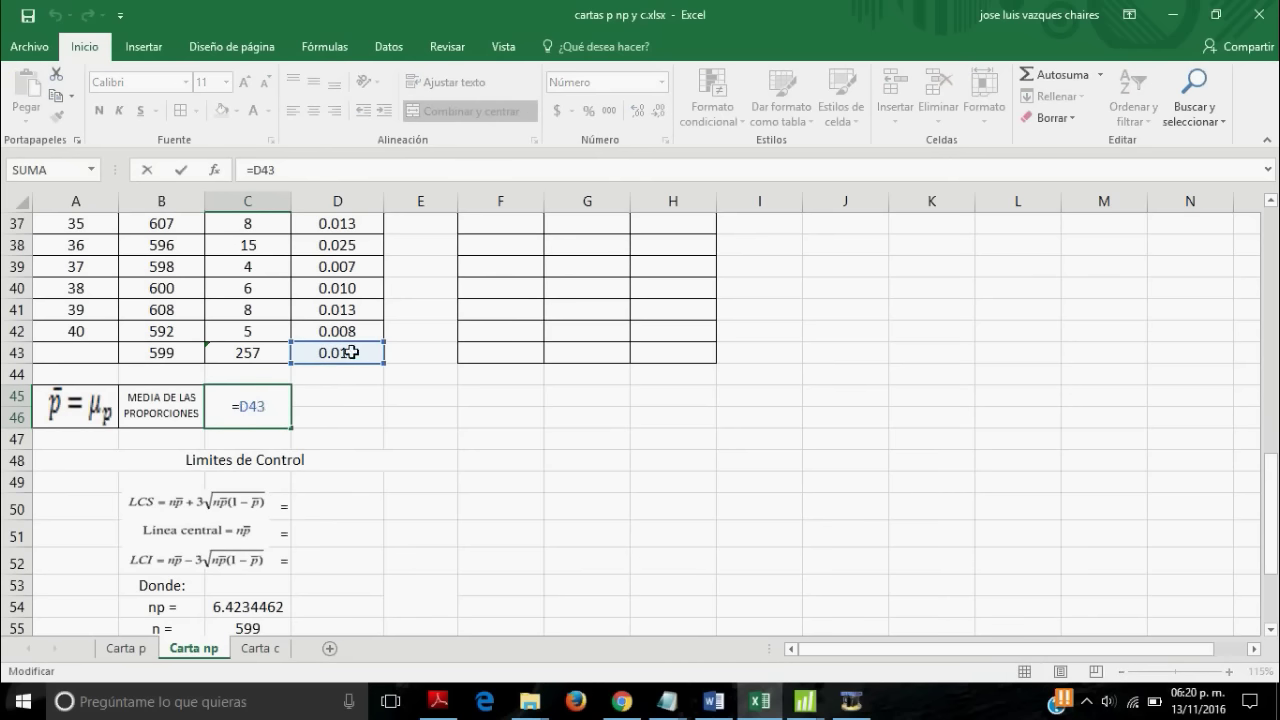
key(ctrl+Return)
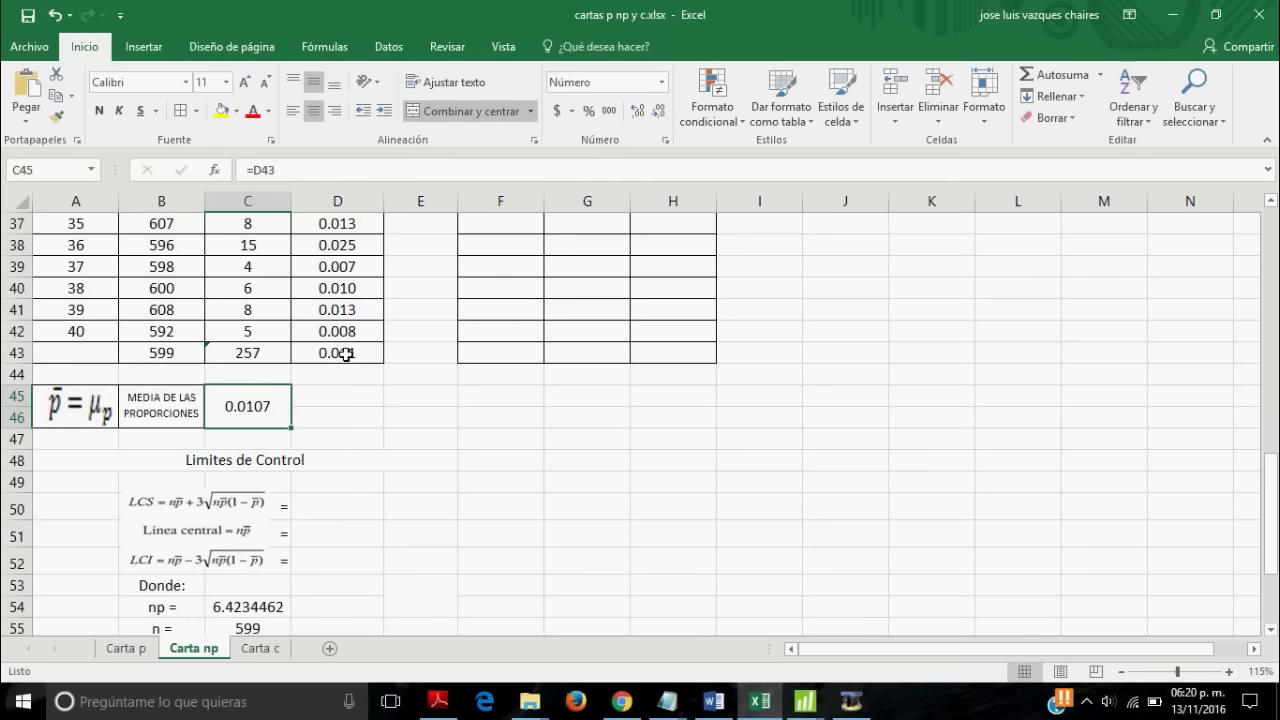
click(345, 354)
scroll(345, 354, up, 3)
scroll(345, 354, down, 3)
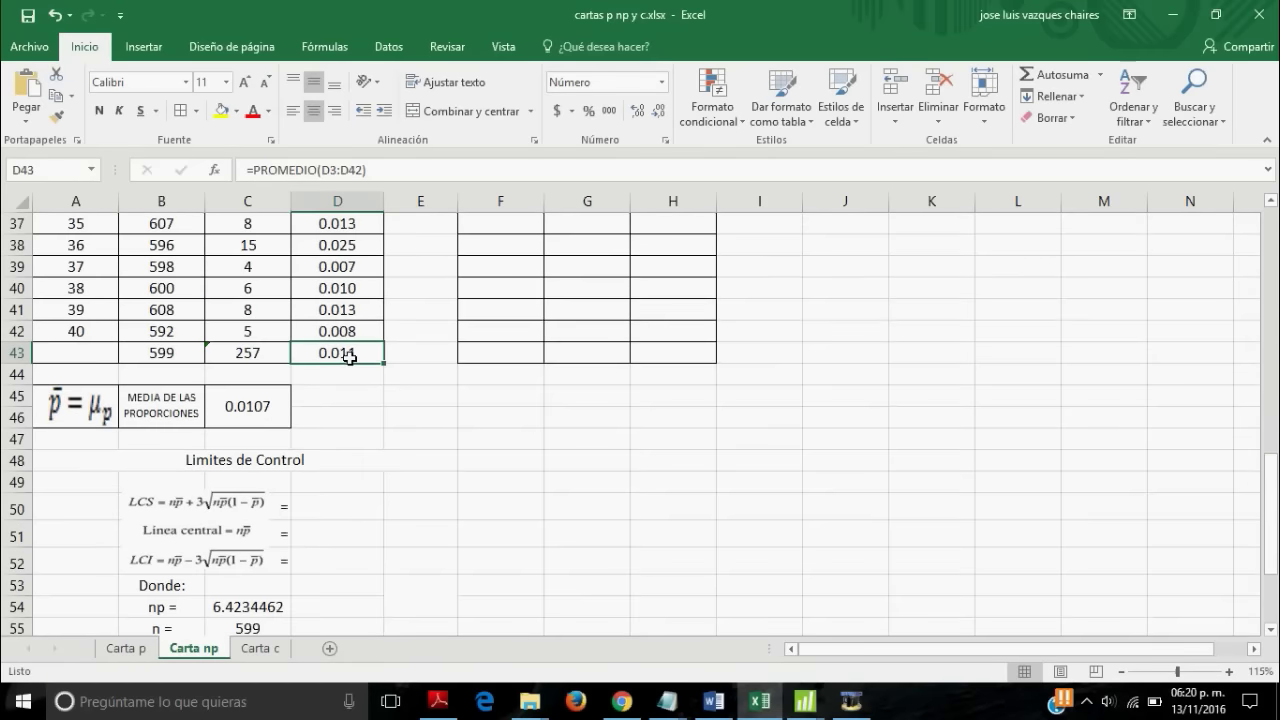
click(286, 408)
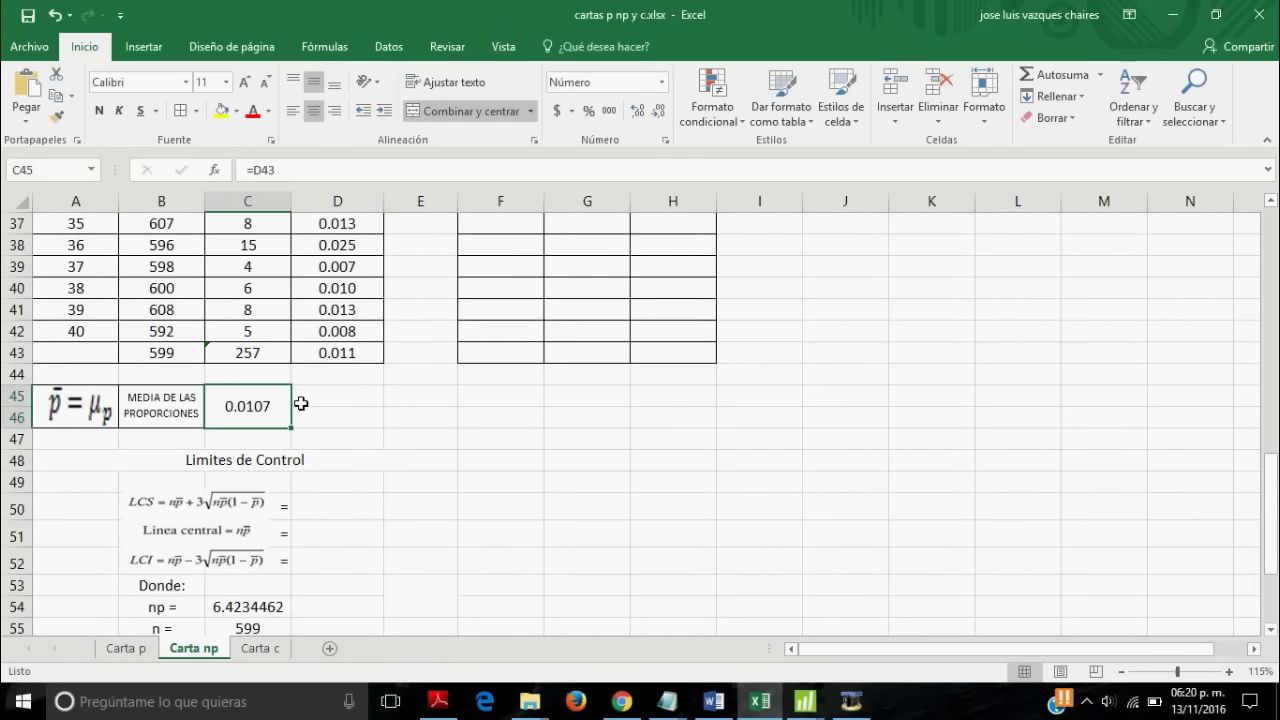
- Enter =PROMEDIO(D3:D42) in C45 as the mean of proportions
text(=)
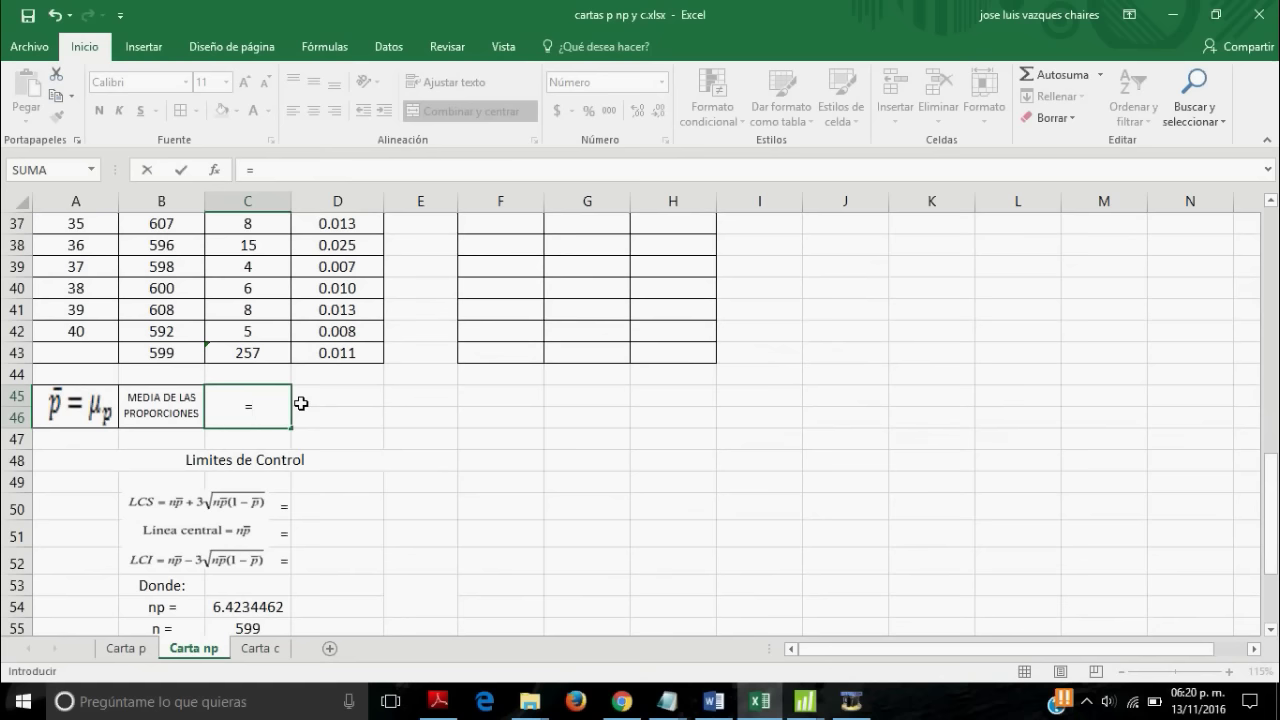
text(p)
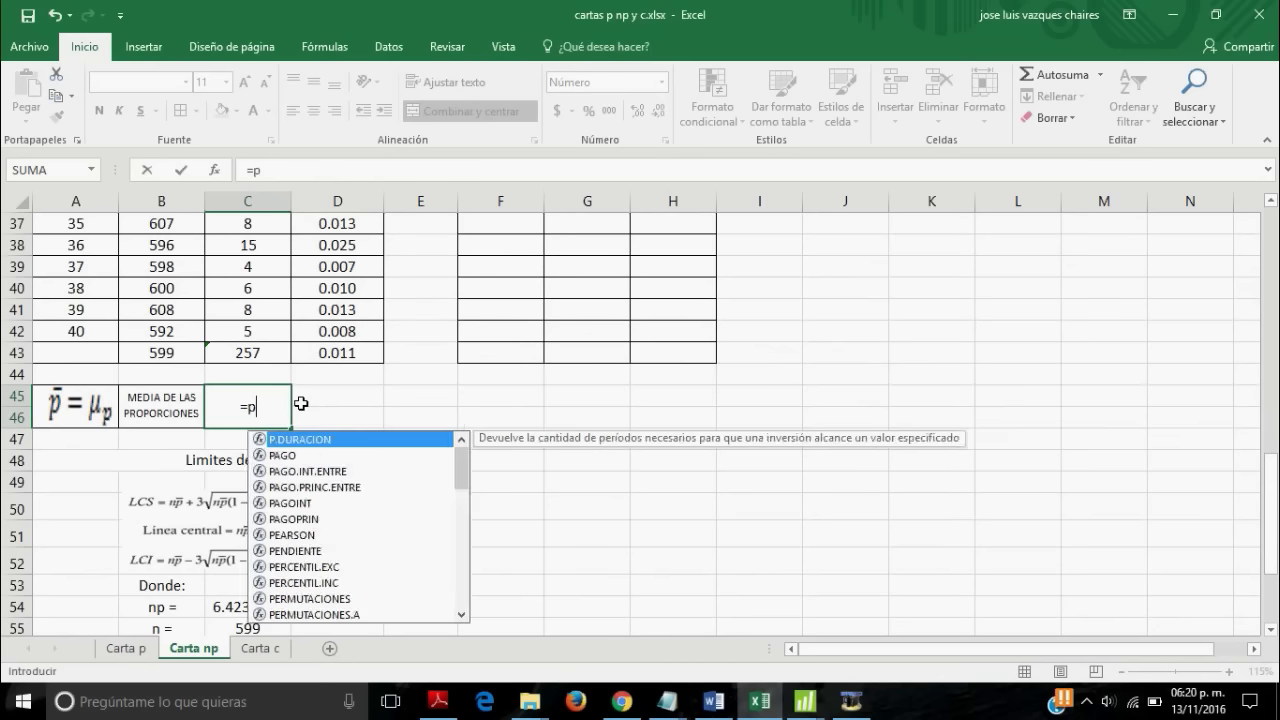
text(ro)
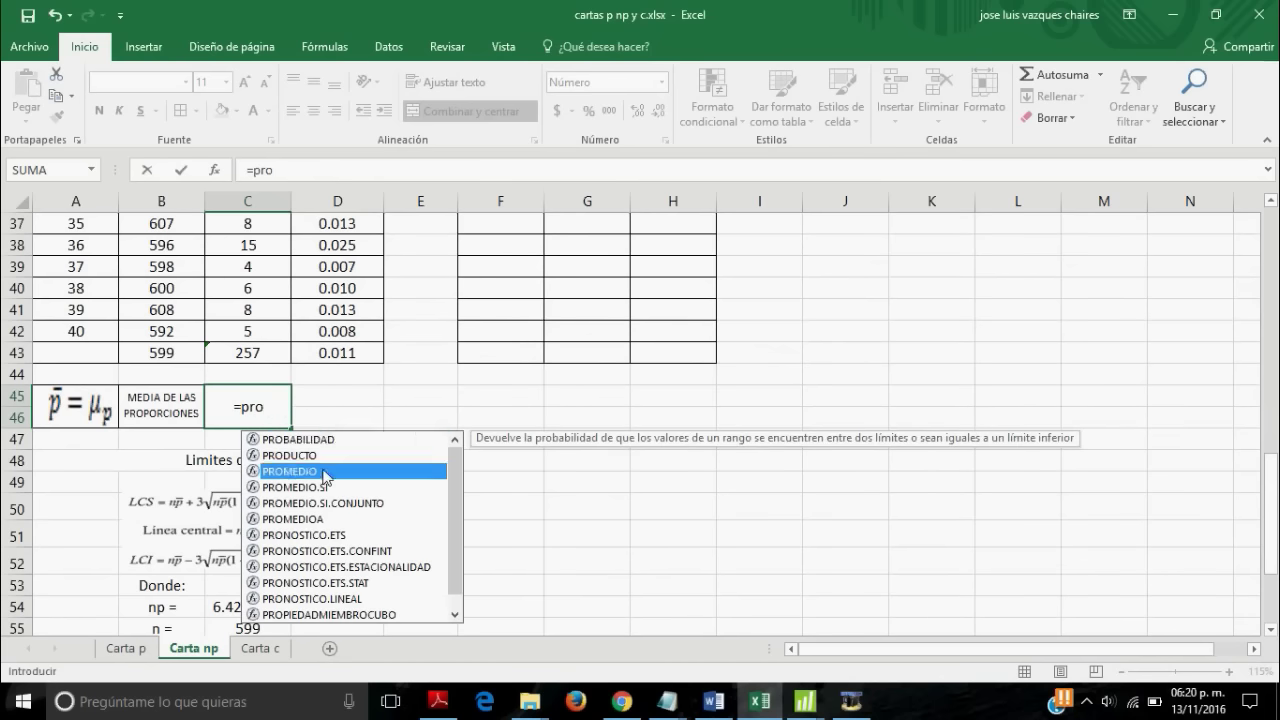
double_click(325, 470)
scroll(423, 420, up, 6)
scroll(382, 271, up, 6)
mouse_move(368, 291)
mouse_down()
mouse_move(329, 675)
mouse_move(329, 467)
mouse_move(328, 569)
mouse_up()
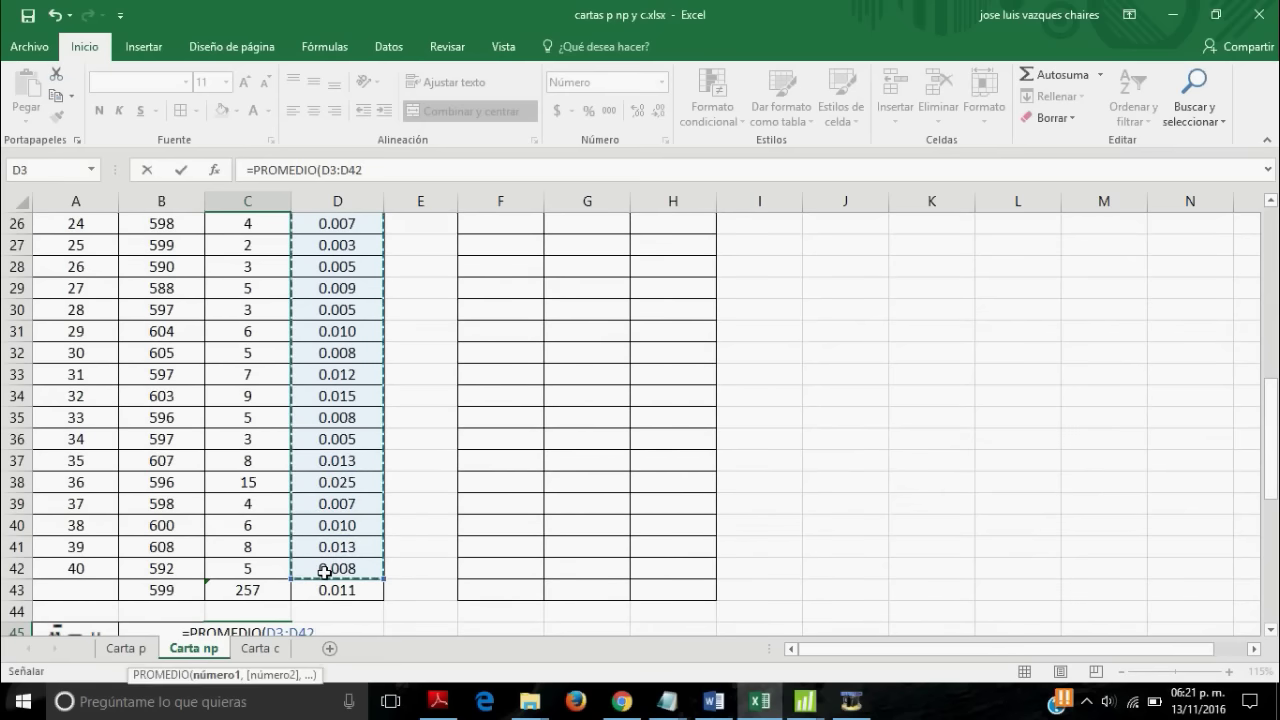
scroll(365, 577, down, 2)
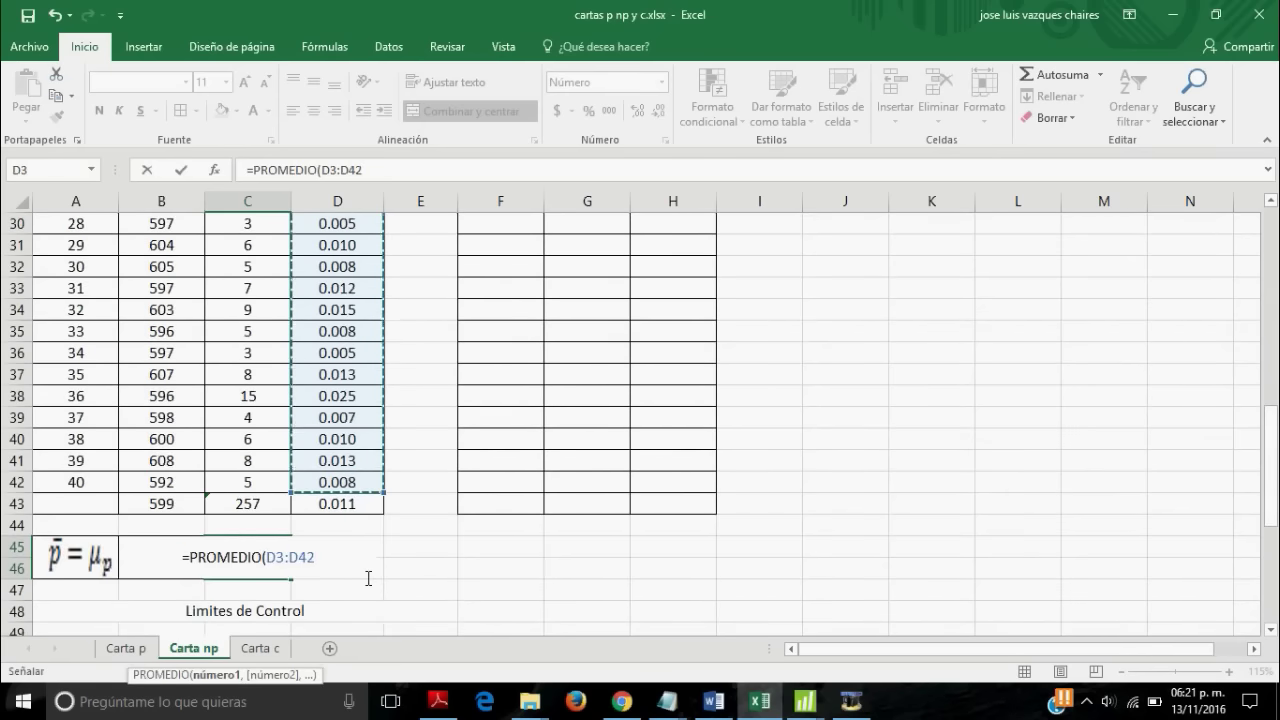
text())
key(Return)
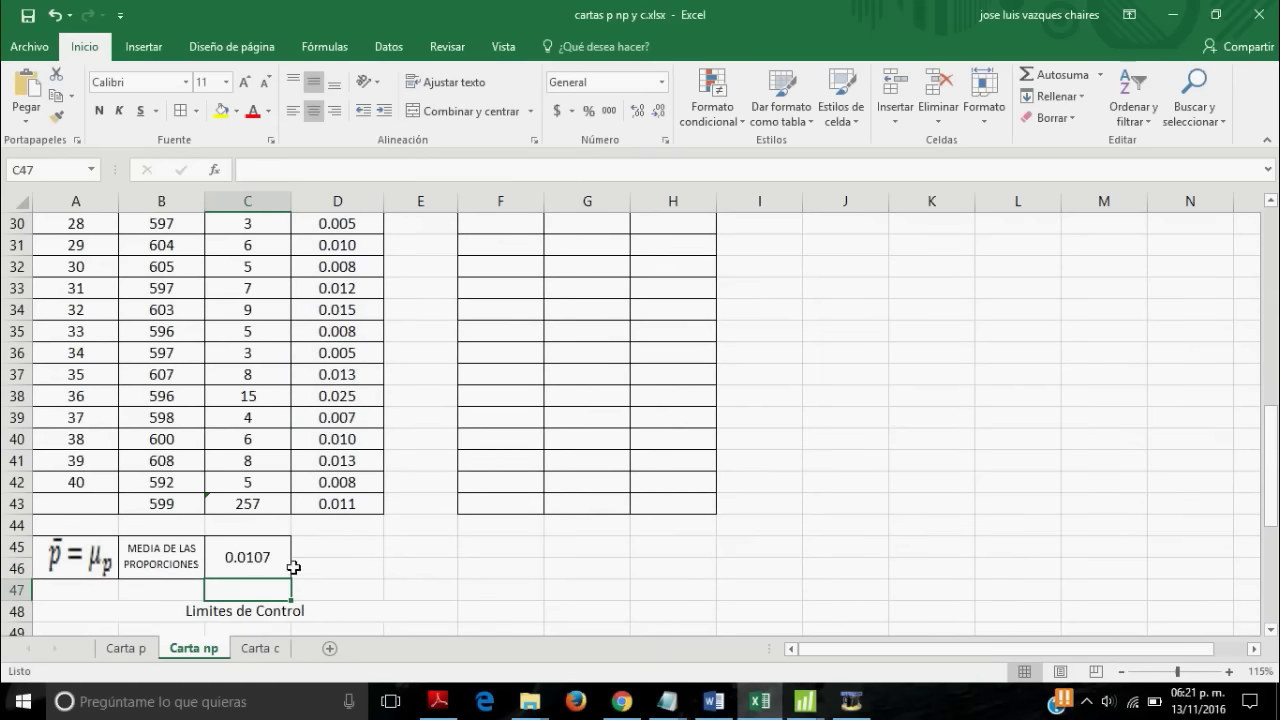
click(273, 561)
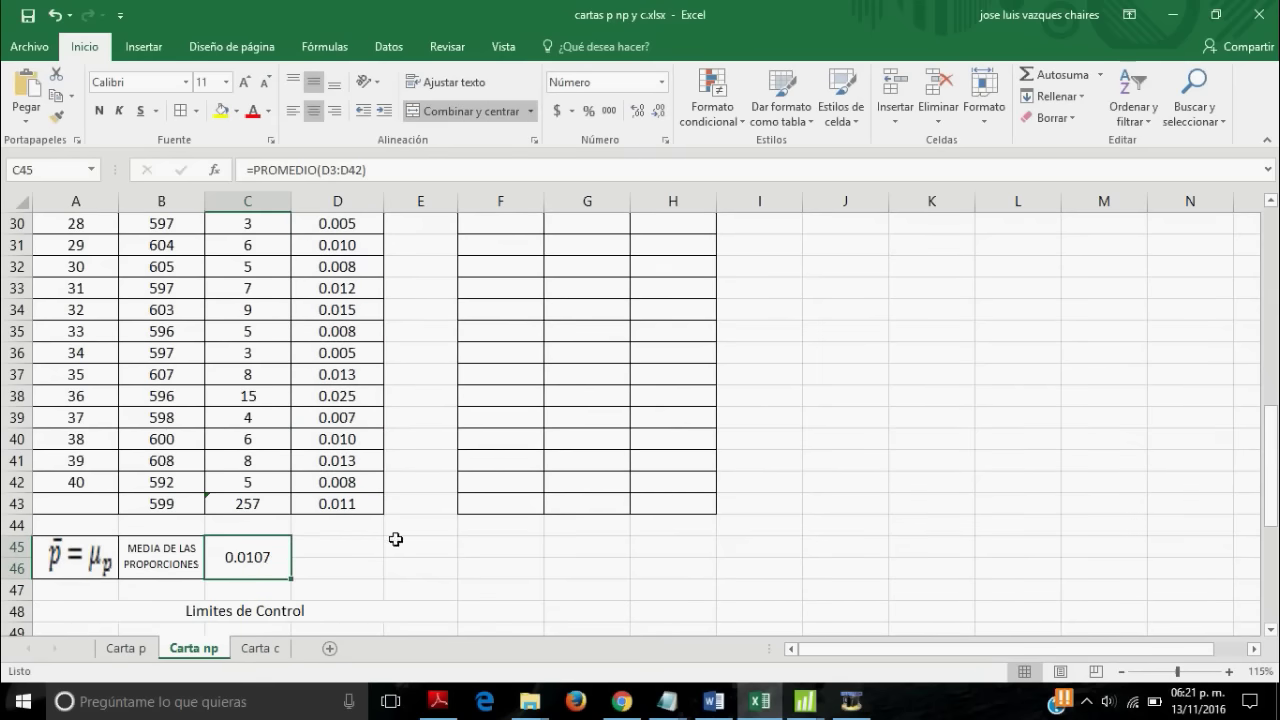
- Format D43's column D average to four decimals so it reads 0.0107
click(360, 503)
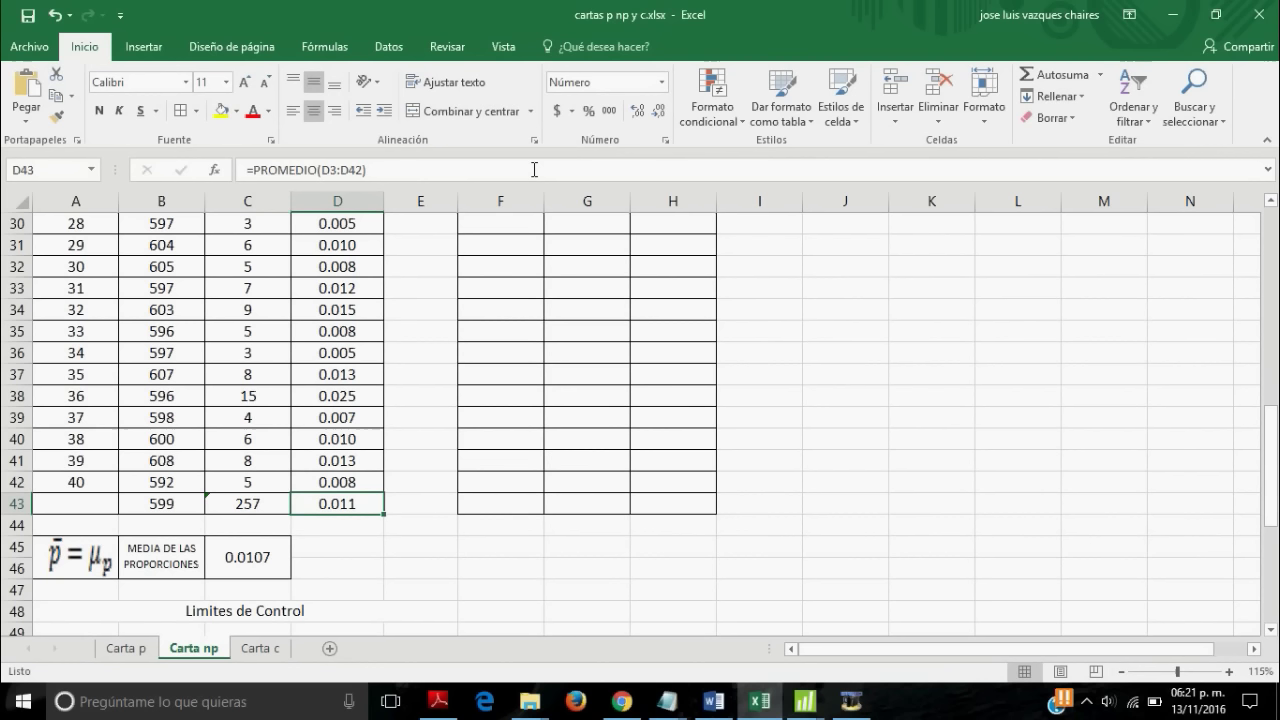
click(657, 111)
click(637, 111)
click(637, 111)
scroll(290, 560, down, 3)
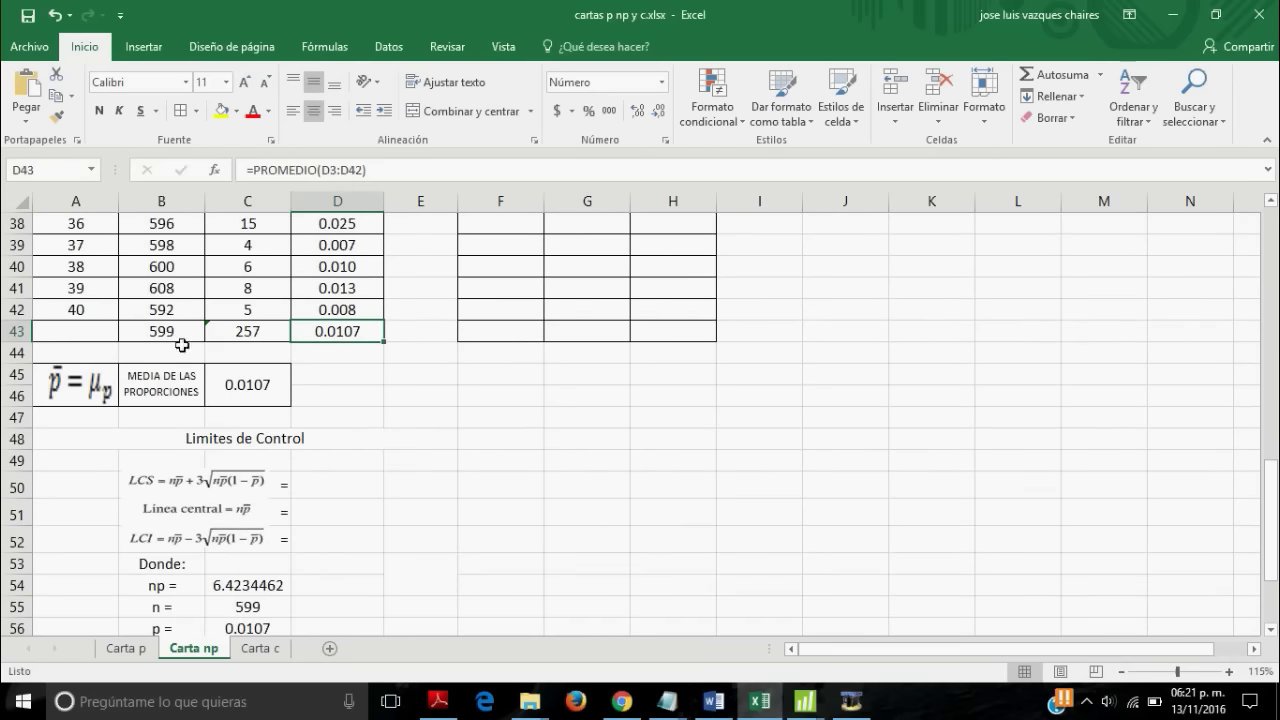
- Rewrite np in C54 as =C45*B43, giving 6.4234462, and confirm p links to C45
scroll(234, 450, down, 2)
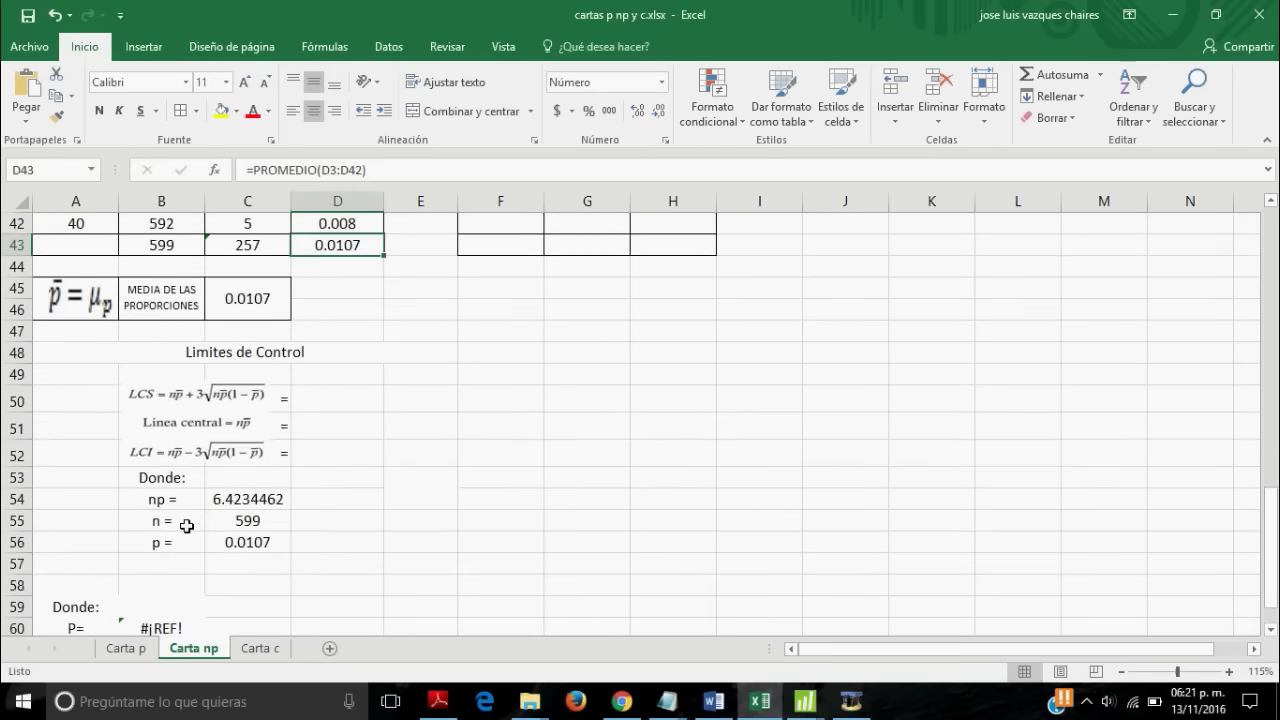
click(270, 499)
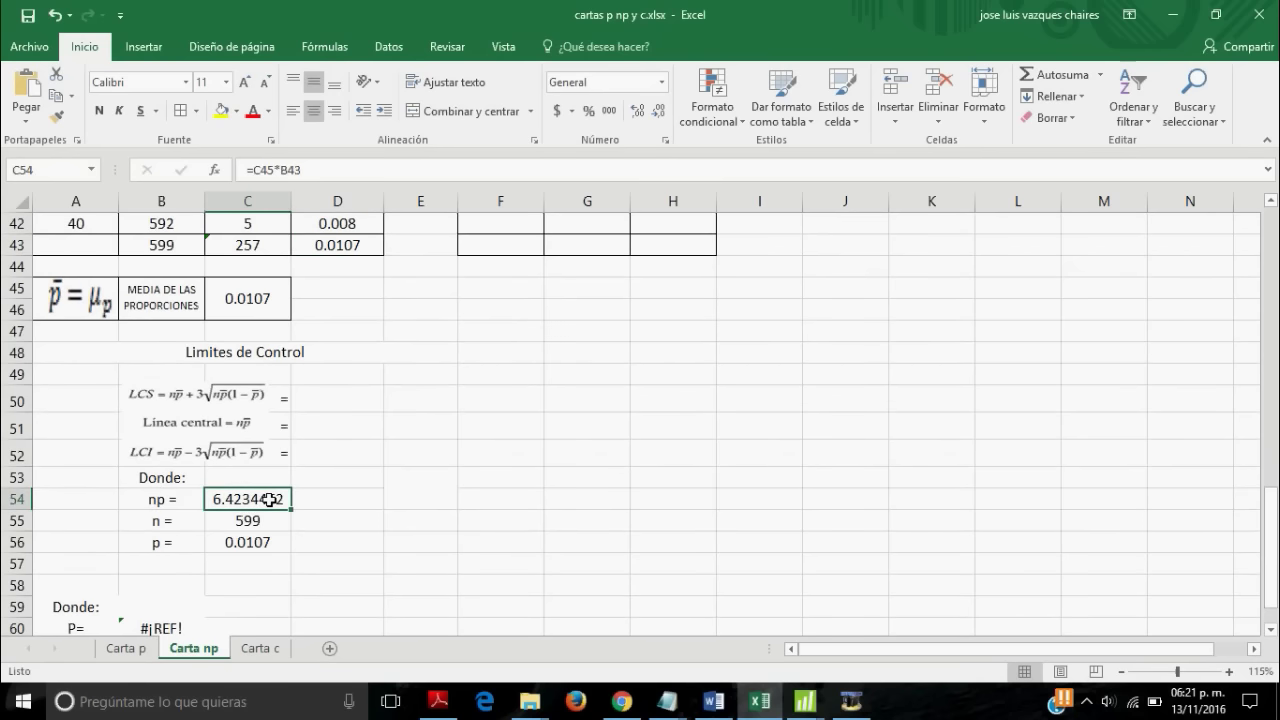
text(?)
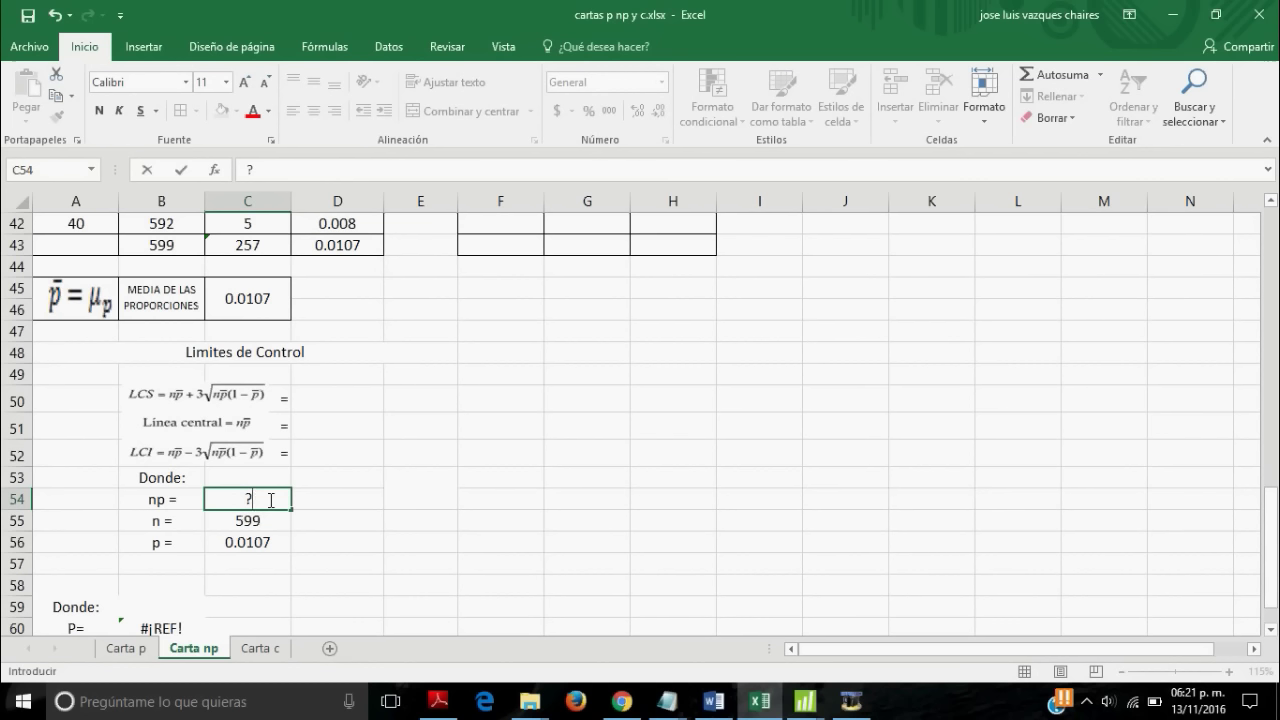
text(=)
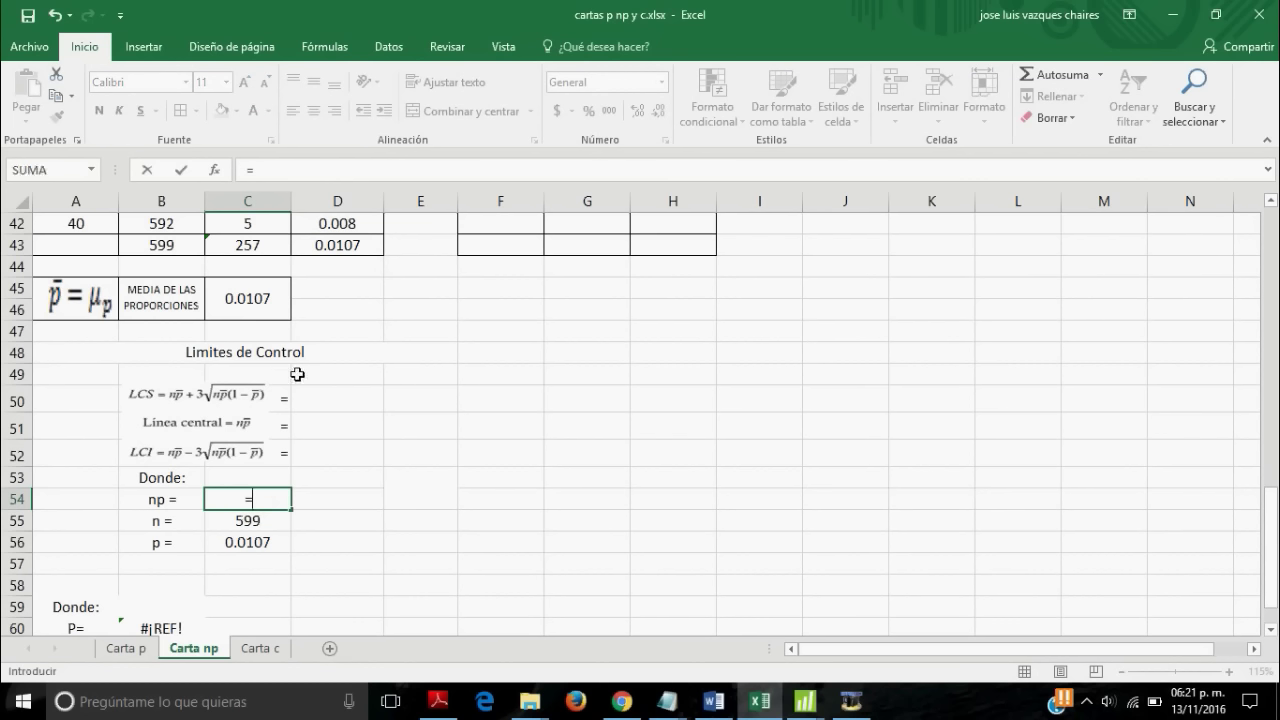
click(256, 313)
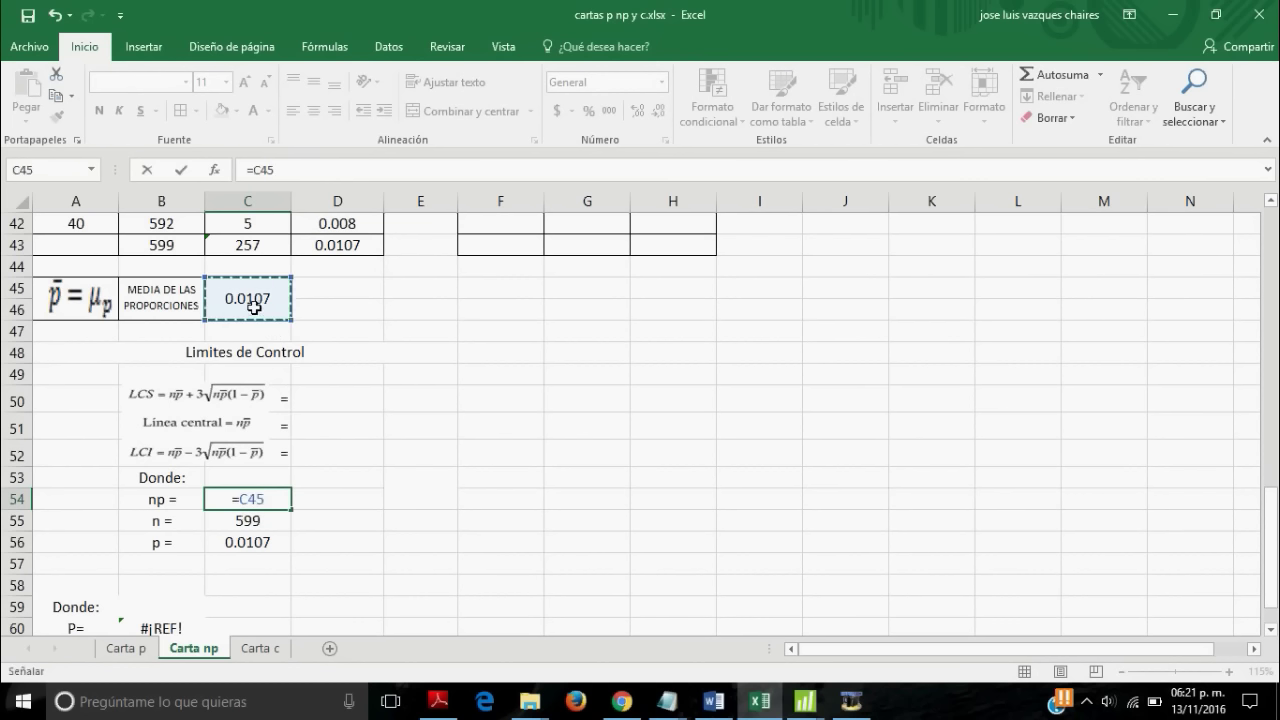
text(*)
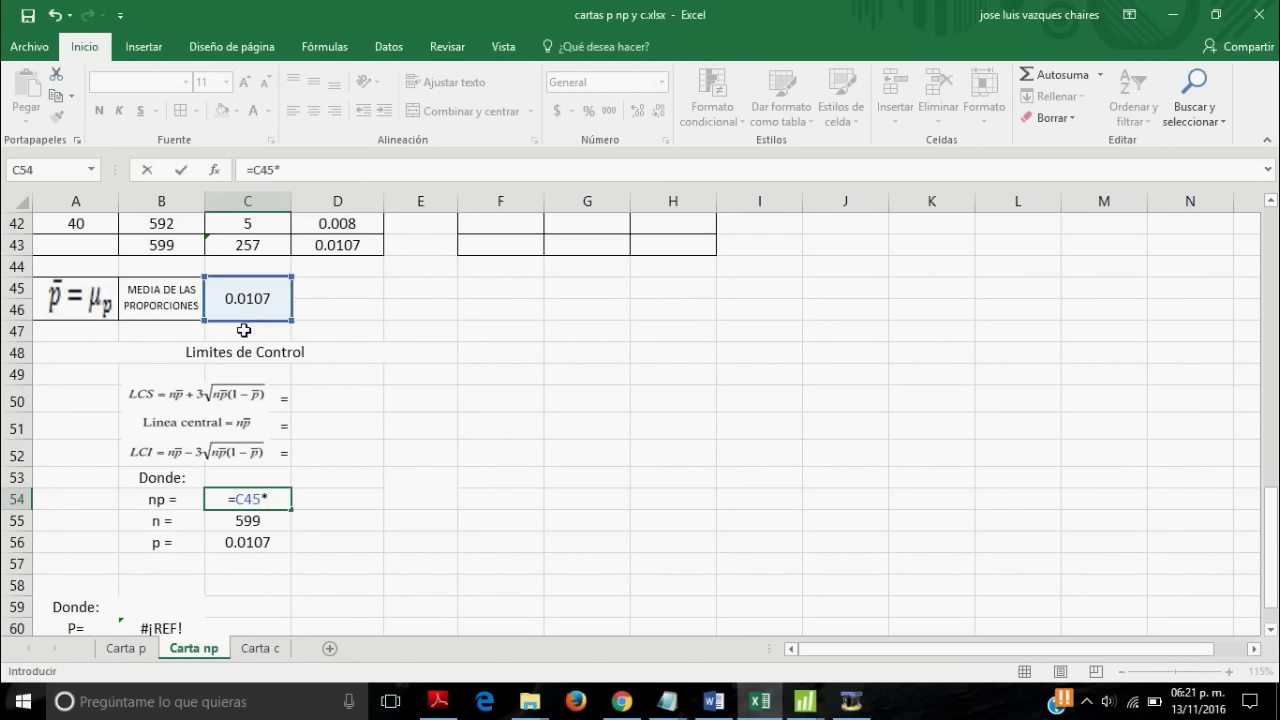
click(177, 248)
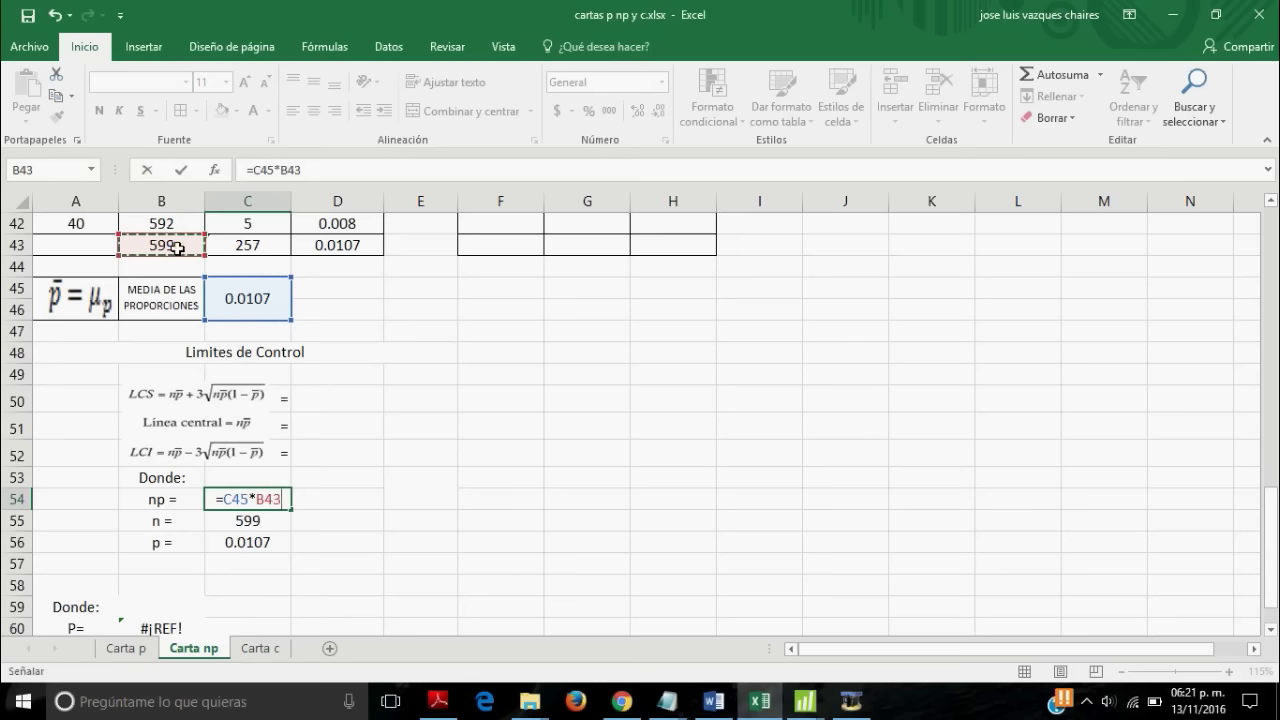
key(Return)
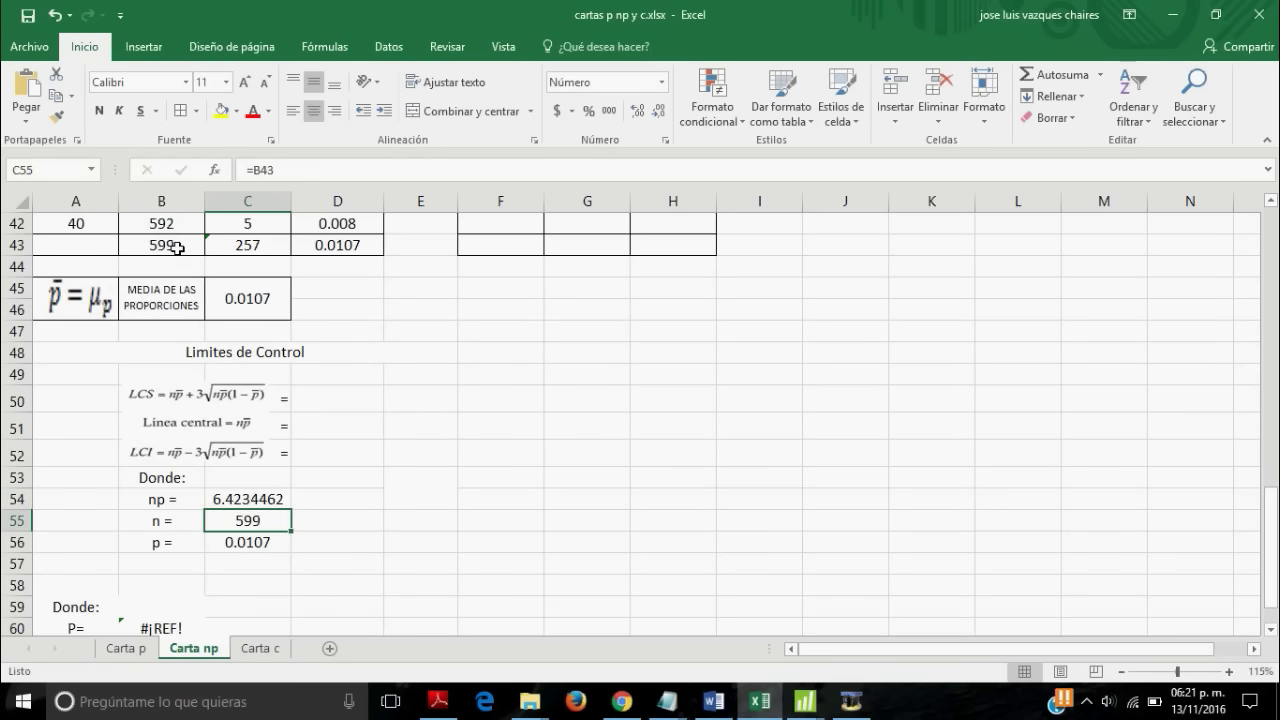
click(260, 544)
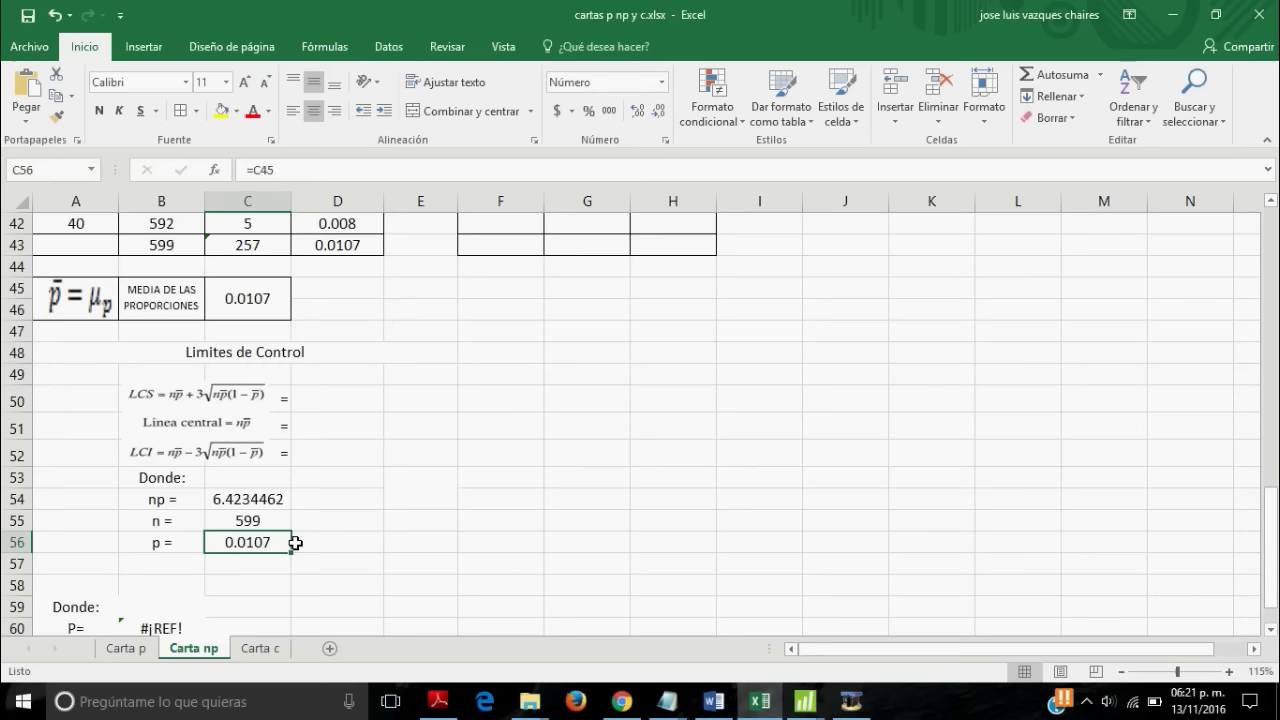
scroll(337, 520, up, 3)
scroll(337, 520, down, 3)
click(310, 427)
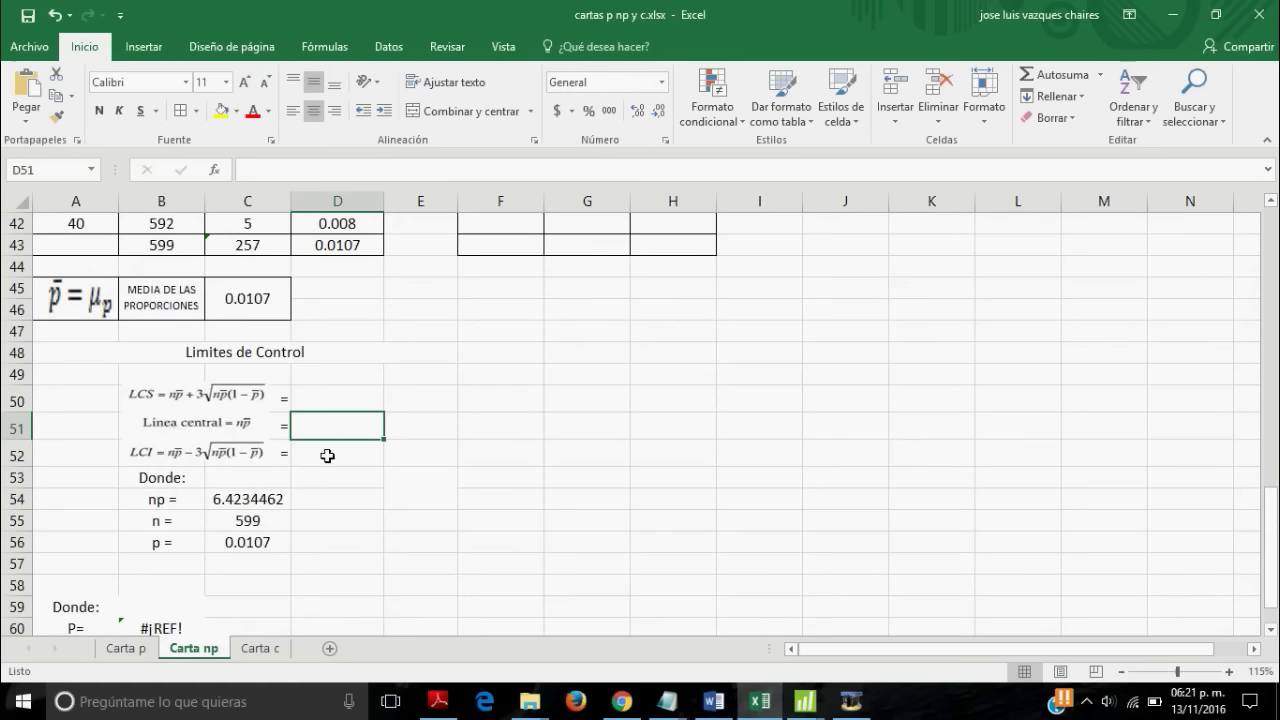
- Set the central line in D51 to =C54, showing 6.42344617
text(=)
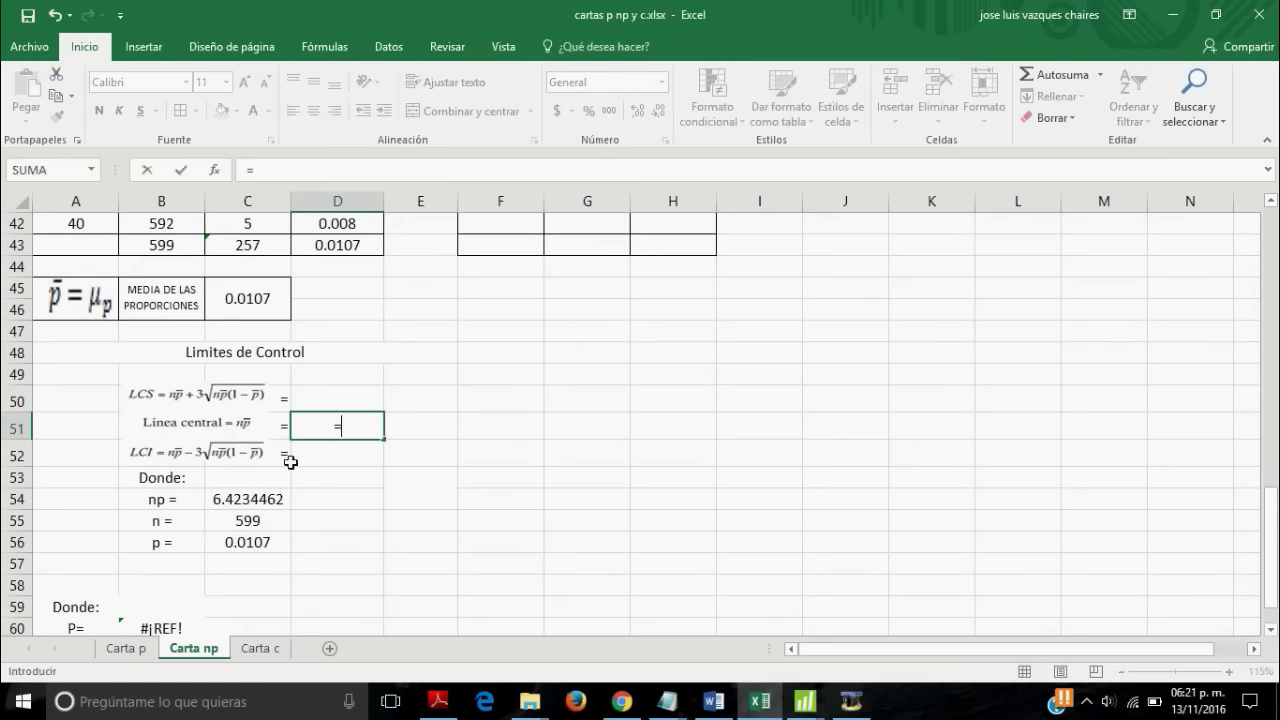
click(259, 503)
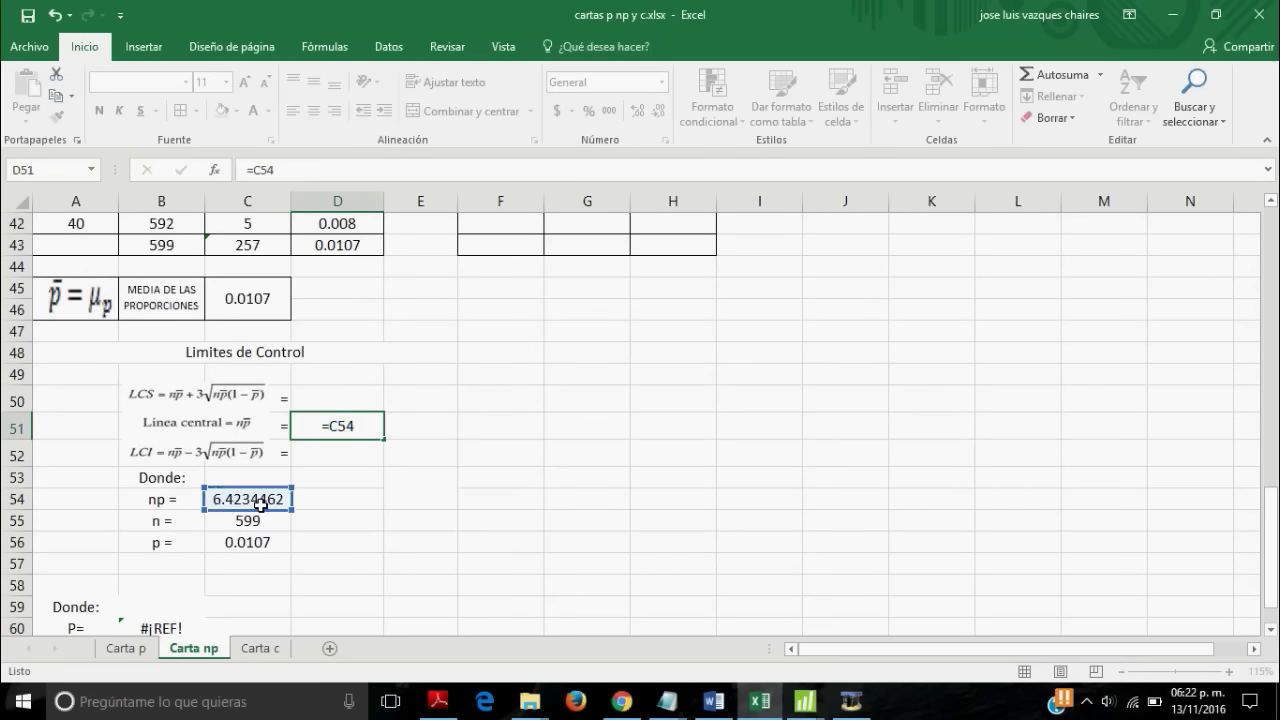
key(Return)
- Enter the LCS in D50 as =C54+3*RAIZ(C54*(1-C56)), giving 13.9858933
click(334, 401)
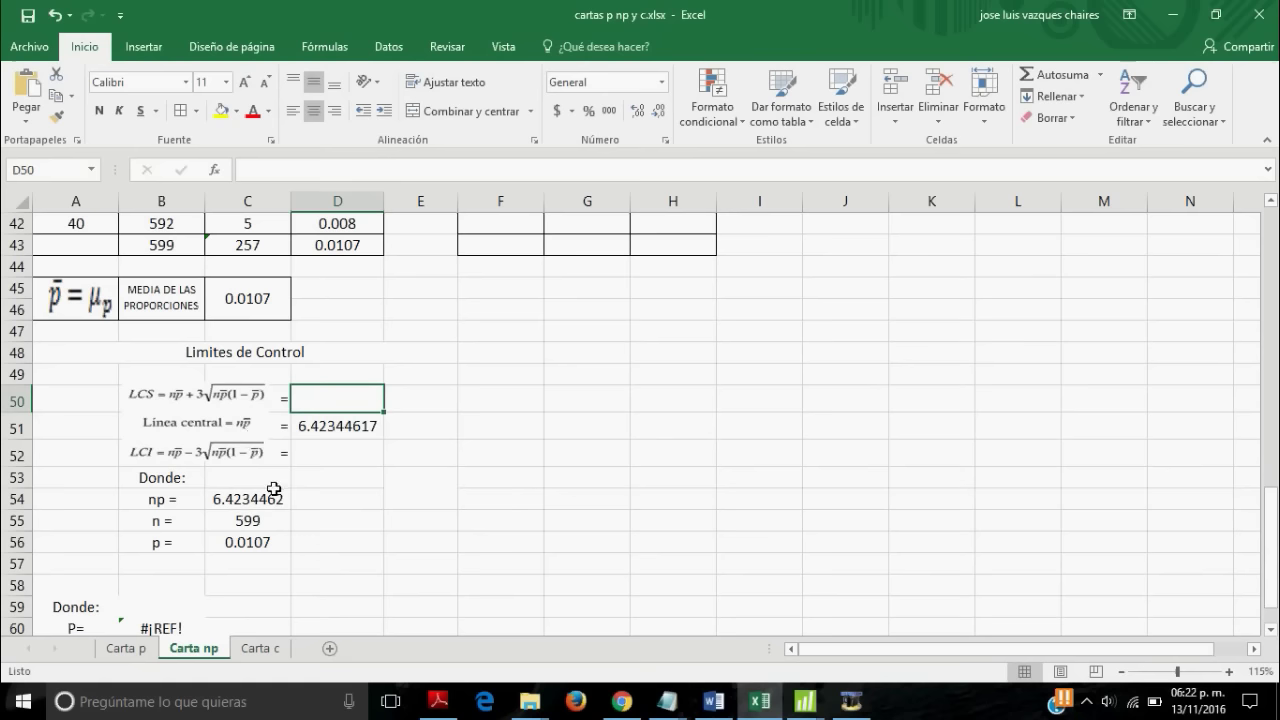
text(=)
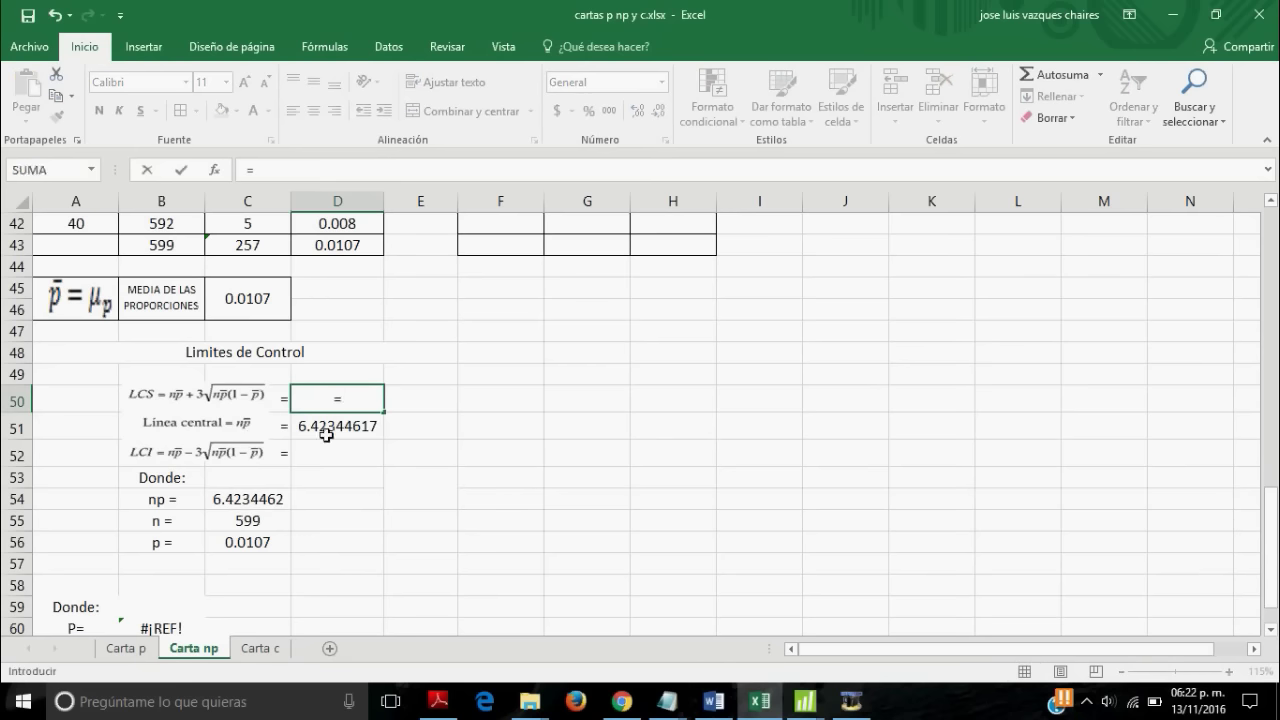
click(258, 498)
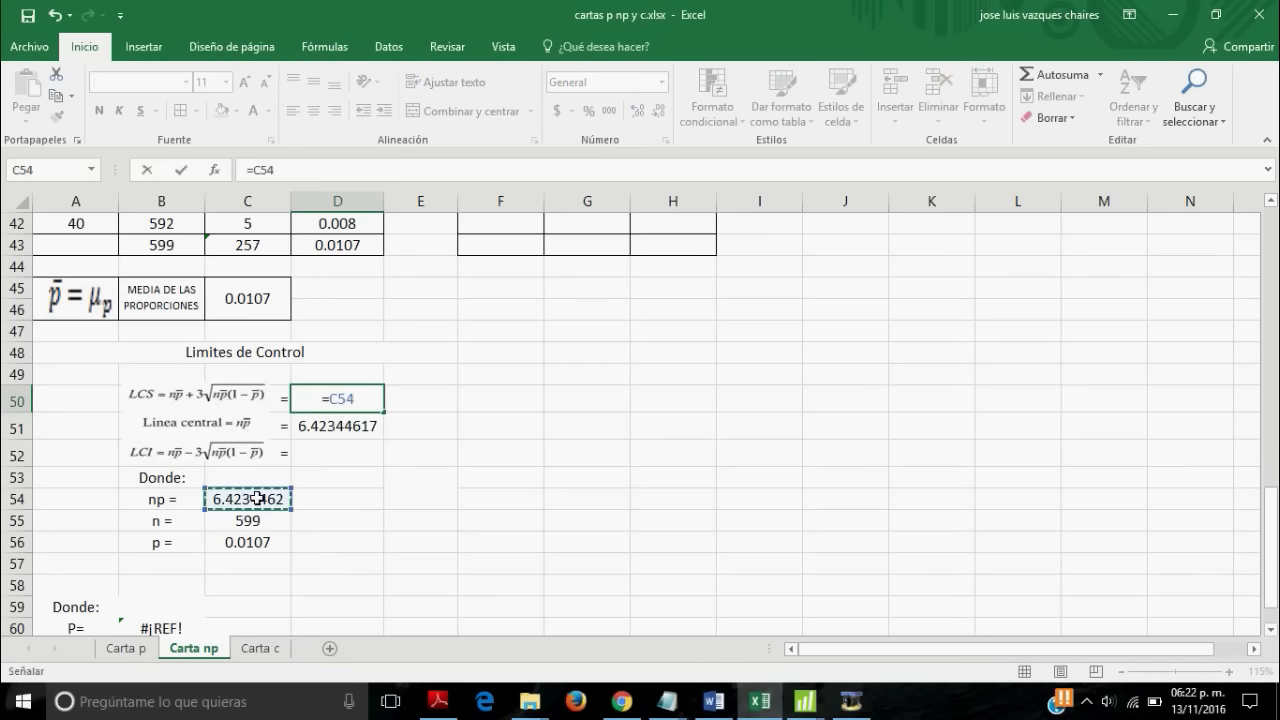
text(+3)
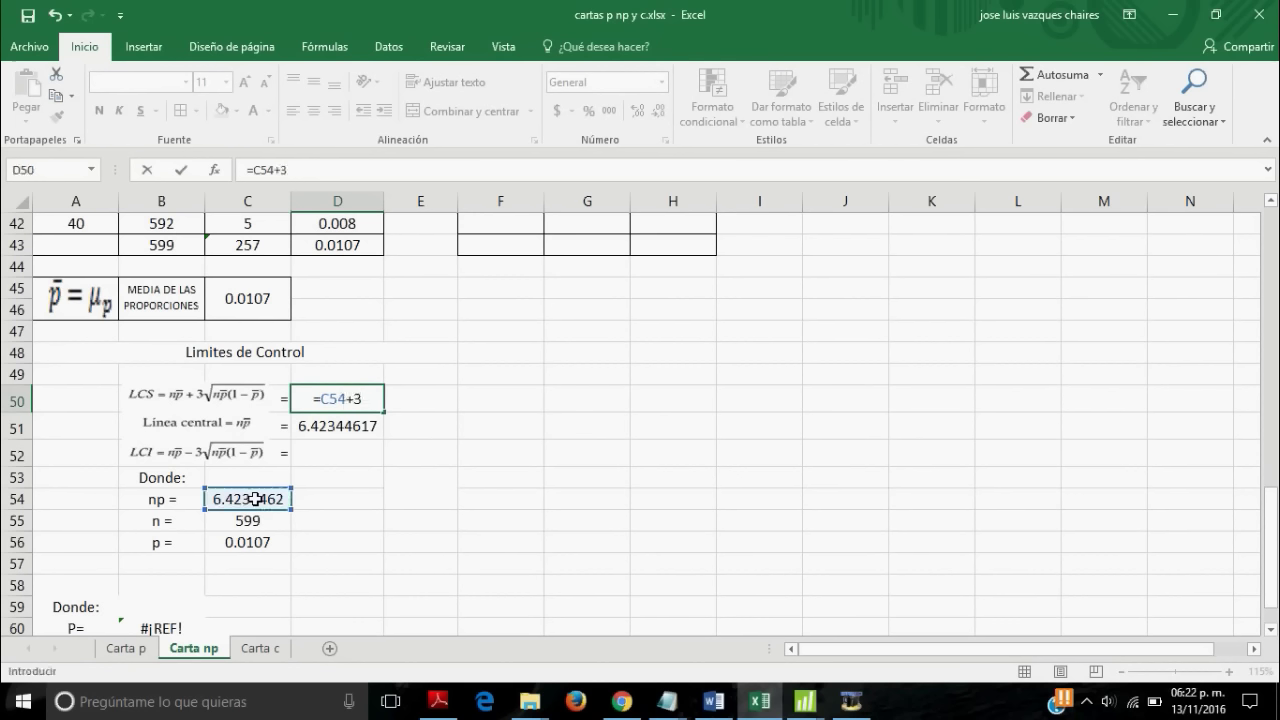
text(*)
text(rai)
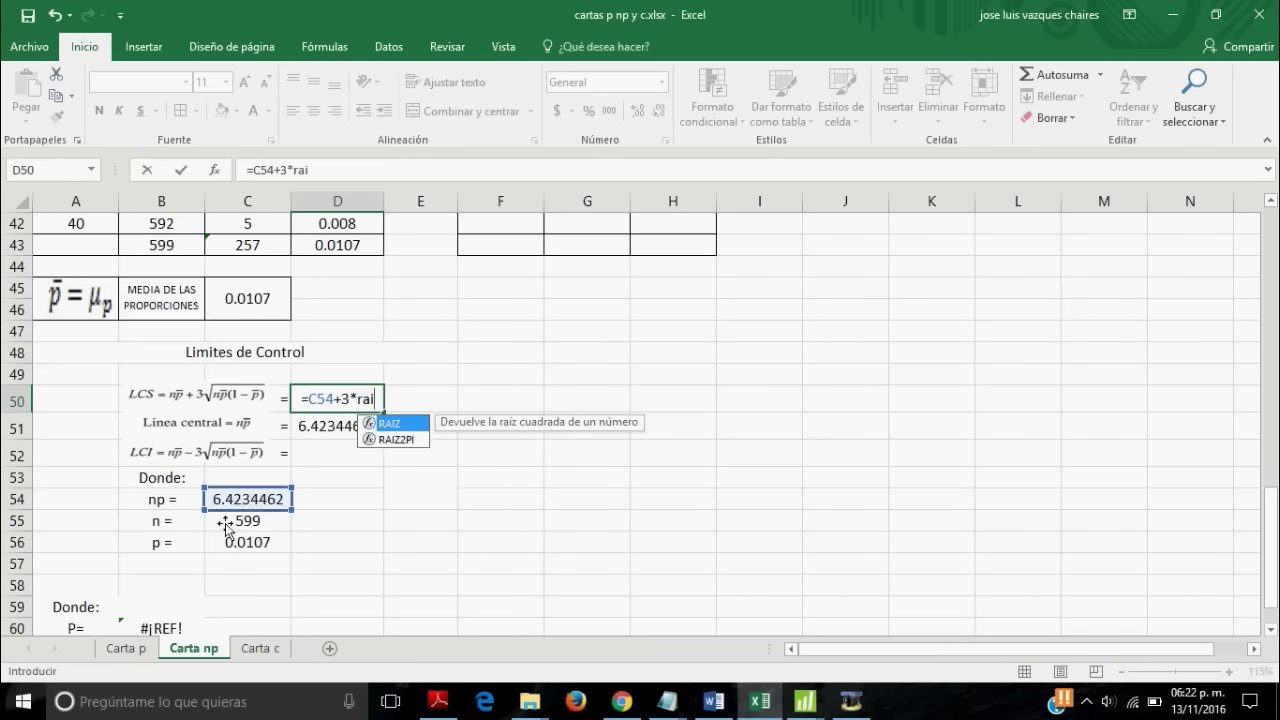
double_click(411, 425)
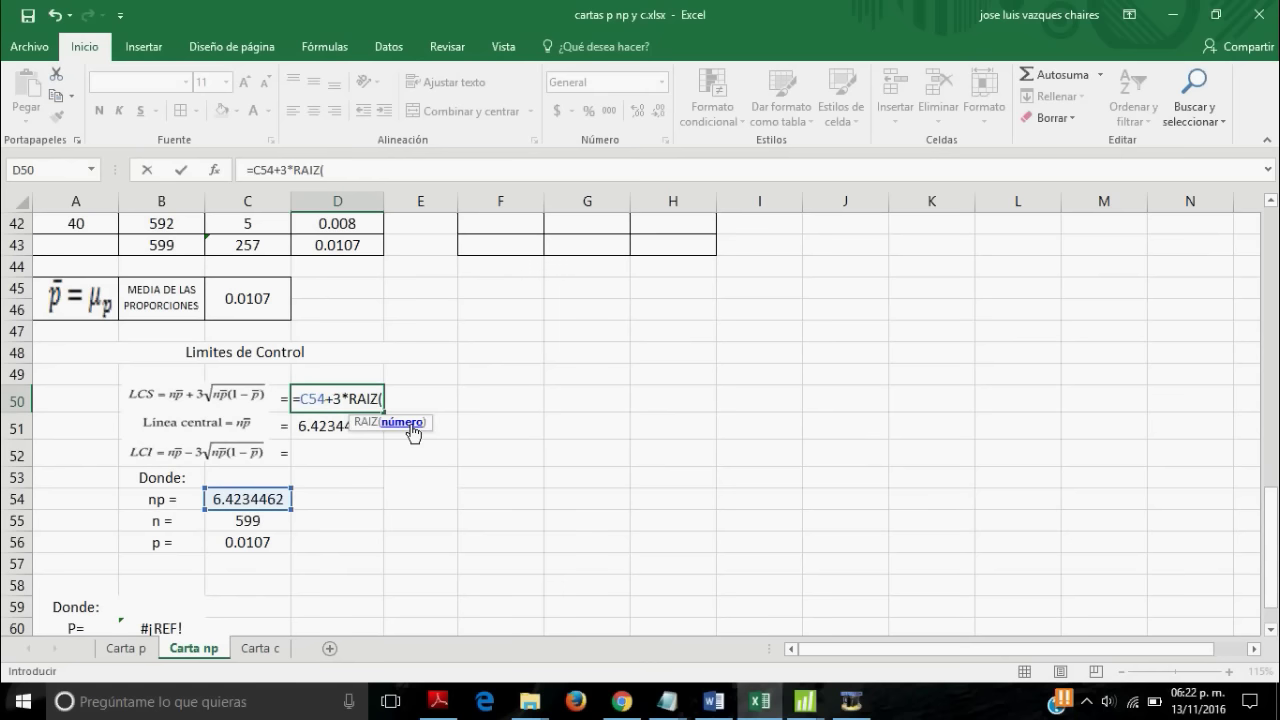
click(241, 501)
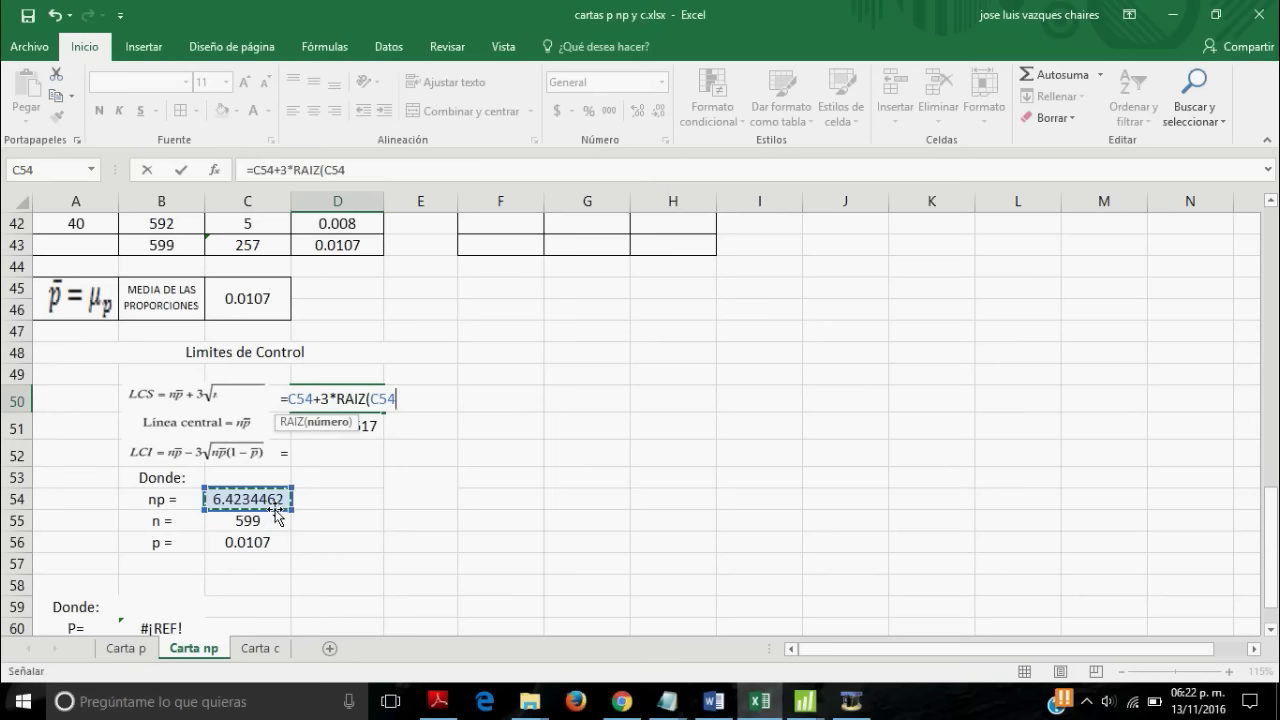
text(*)
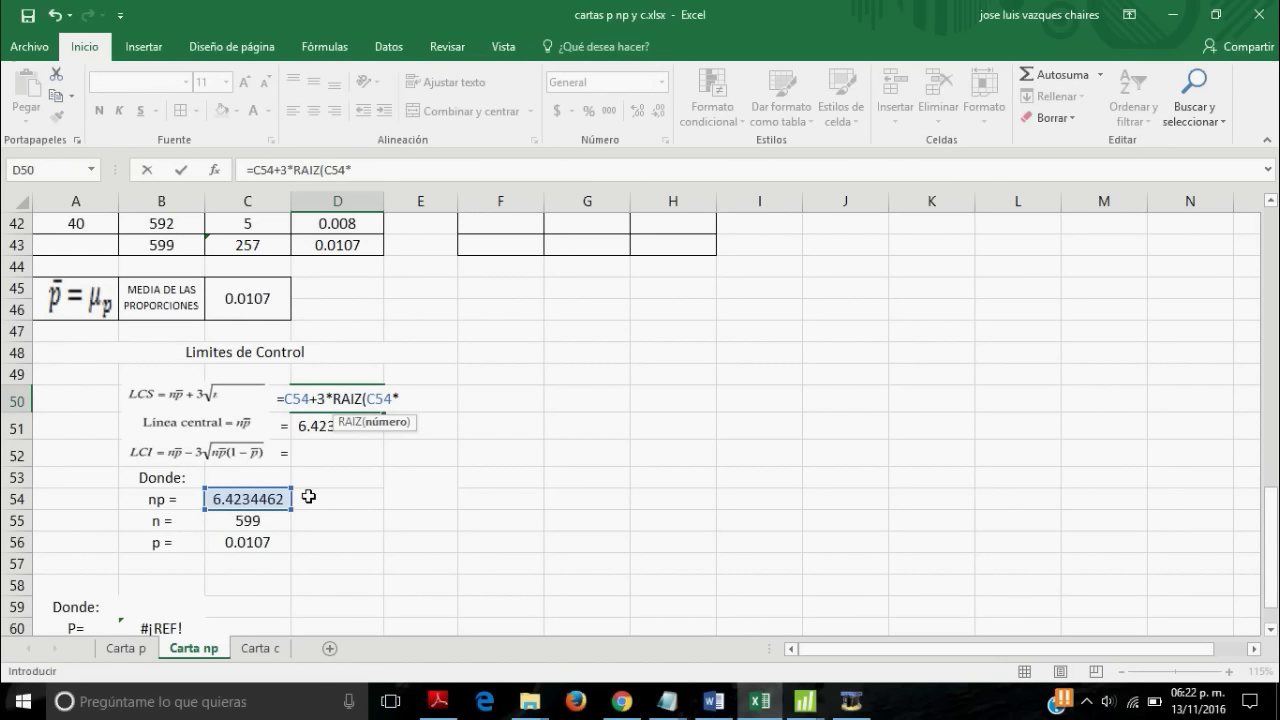
text())
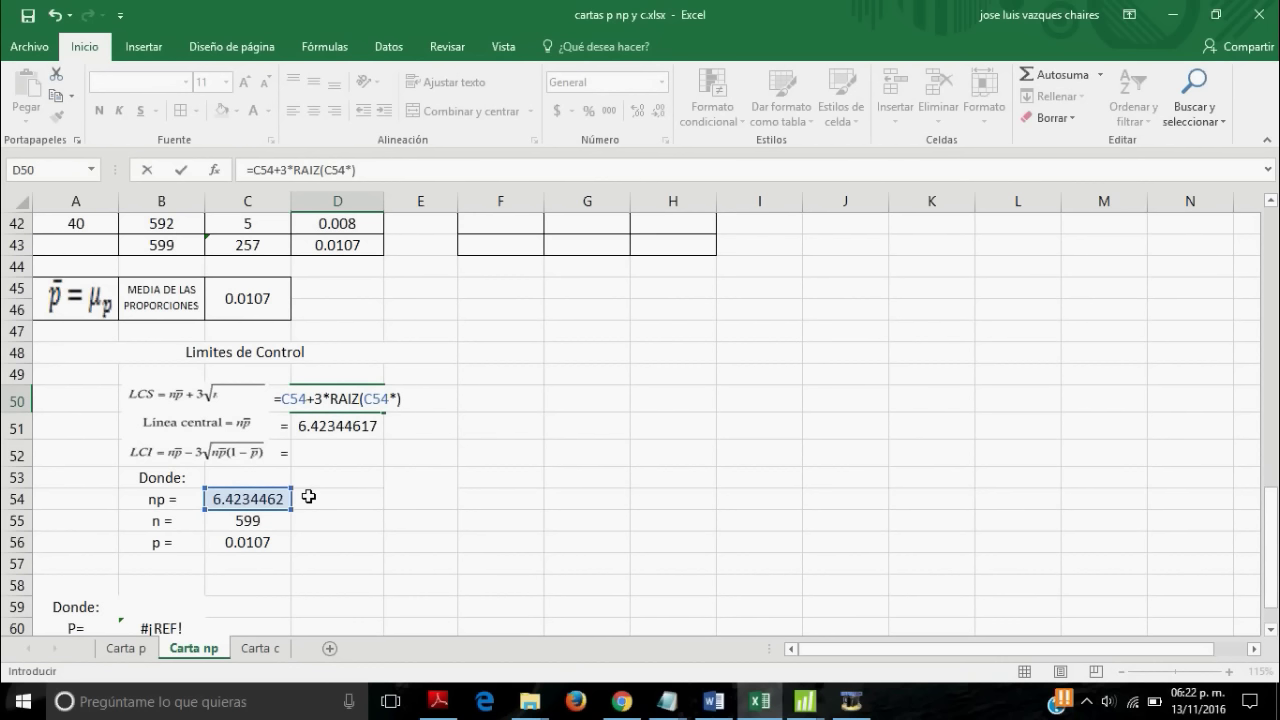
key(BackSpace)
text(()
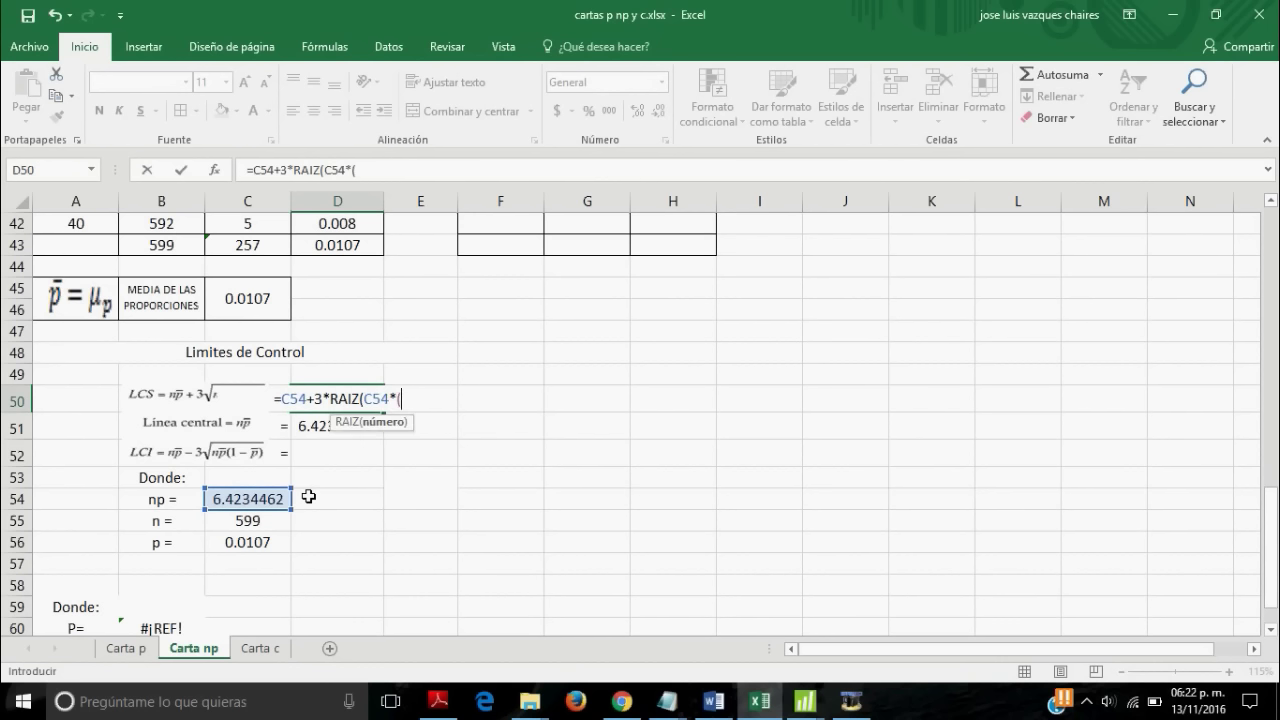
text(1-)
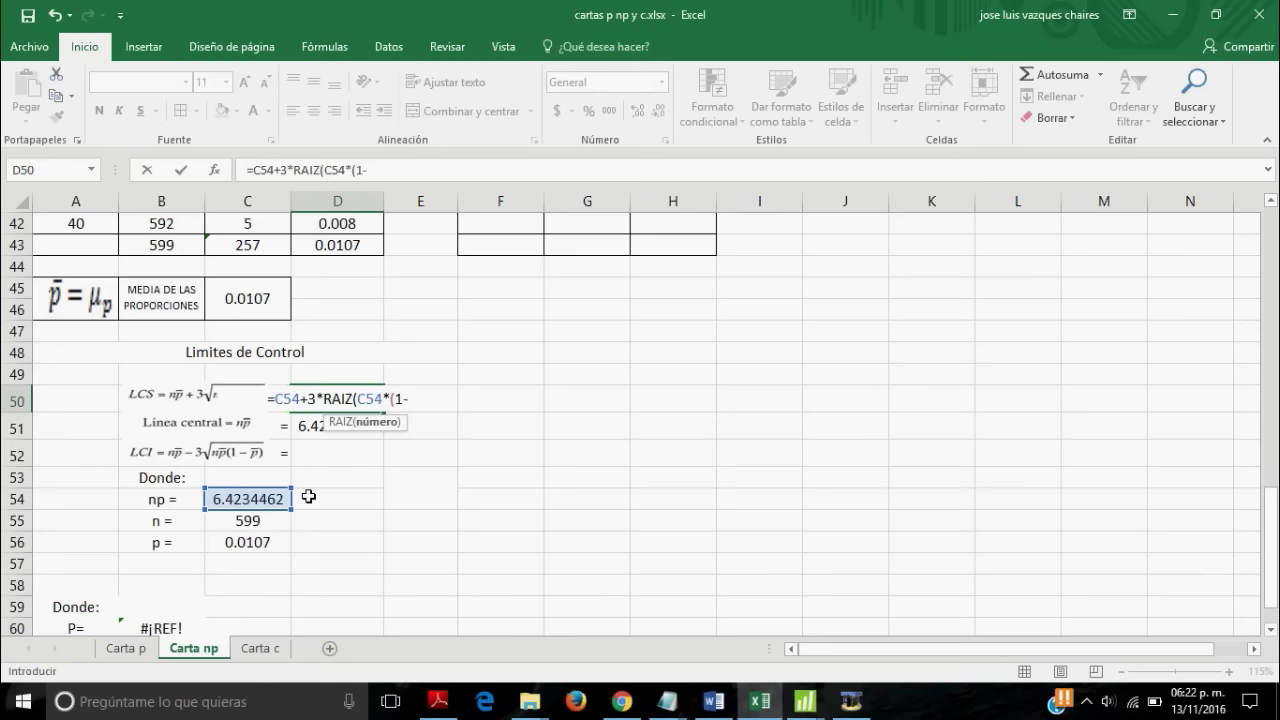
click(255, 540)
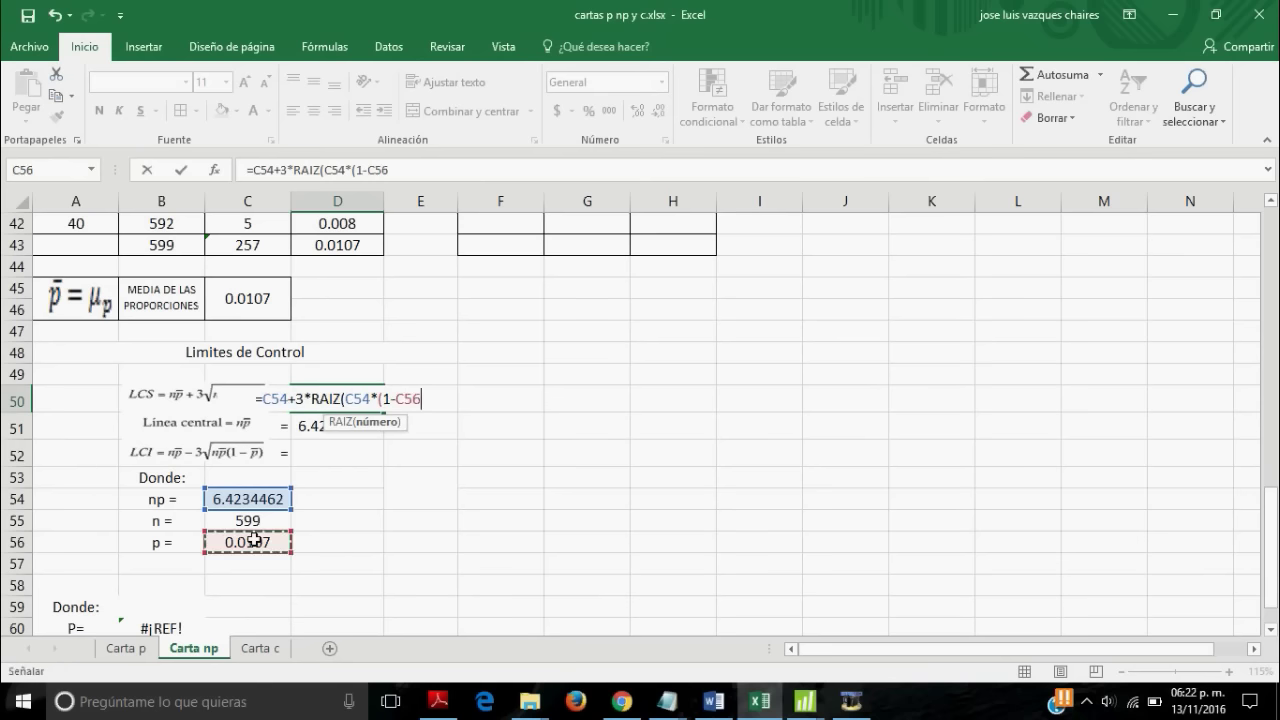
text()))
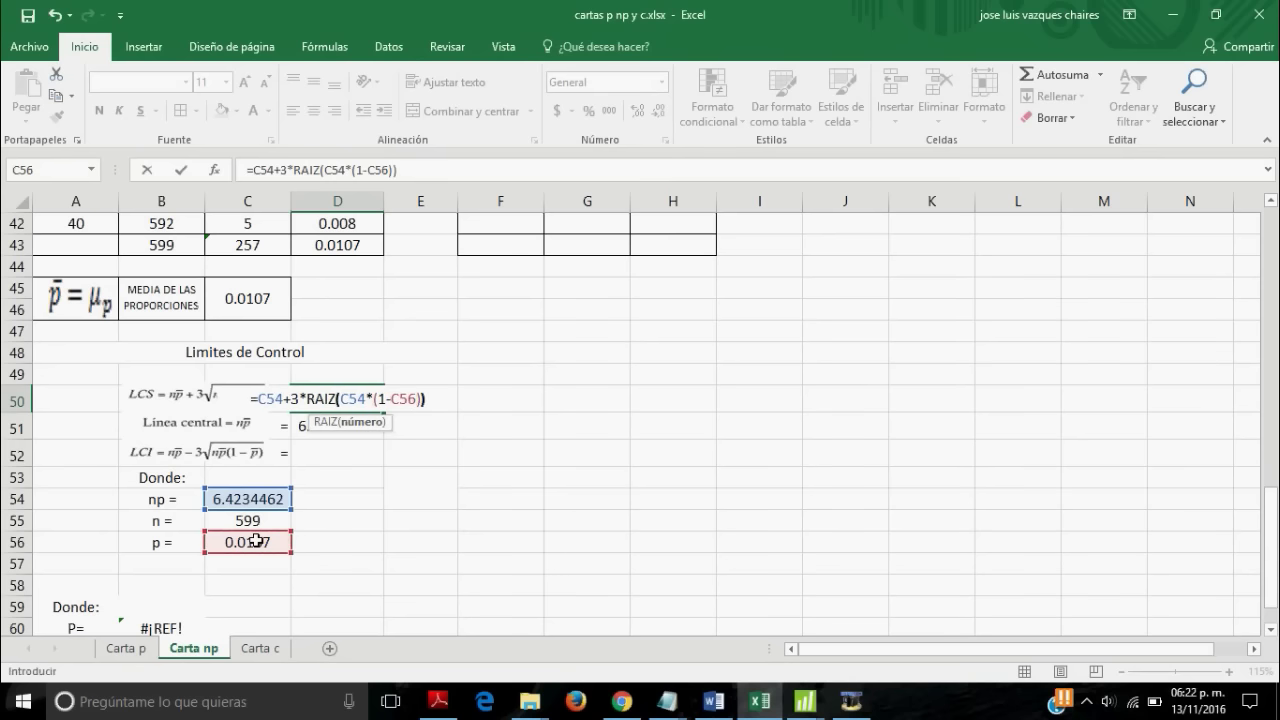
key(Return)
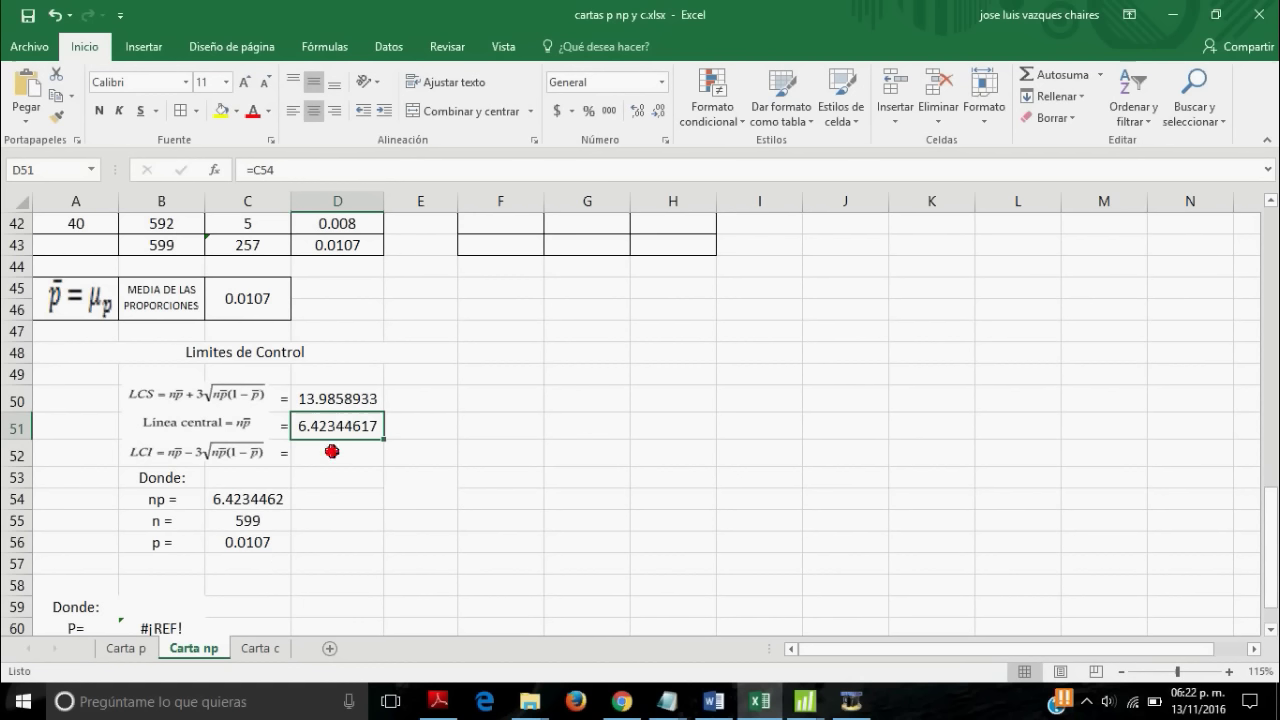
click(332, 451)
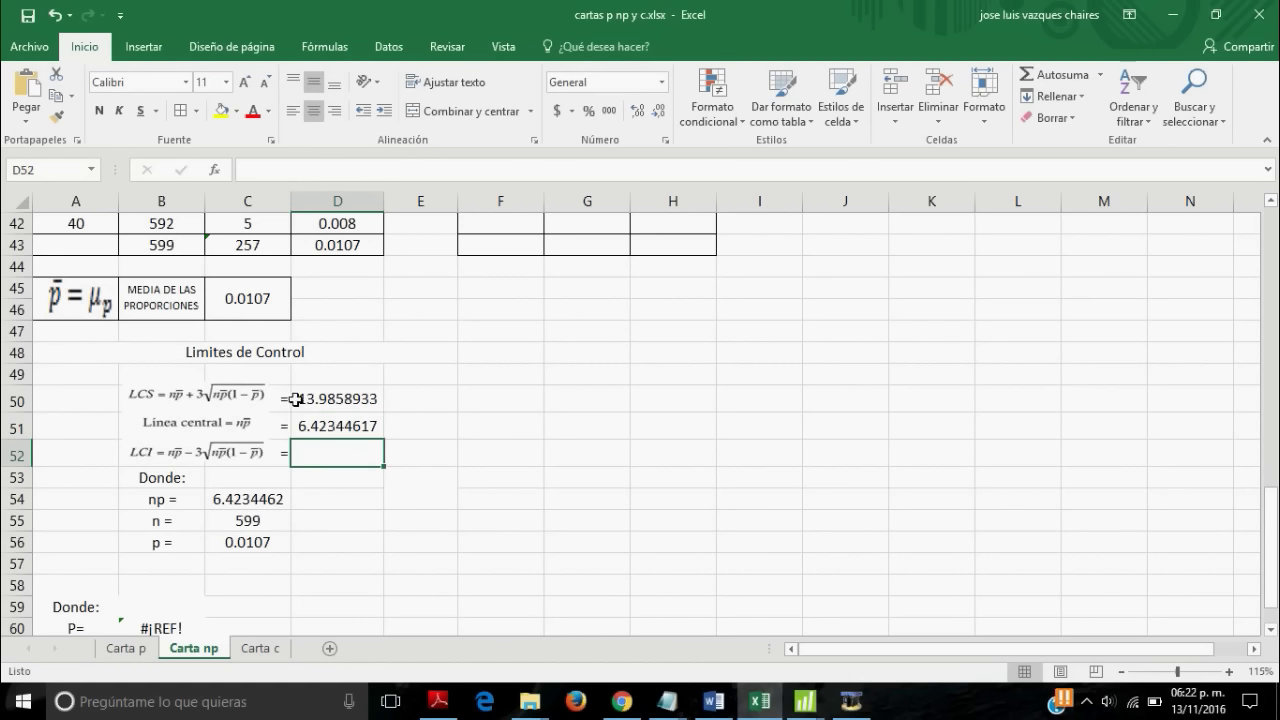
- Copy the LCS formula from D50 and paste it into D52
click(347, 398)
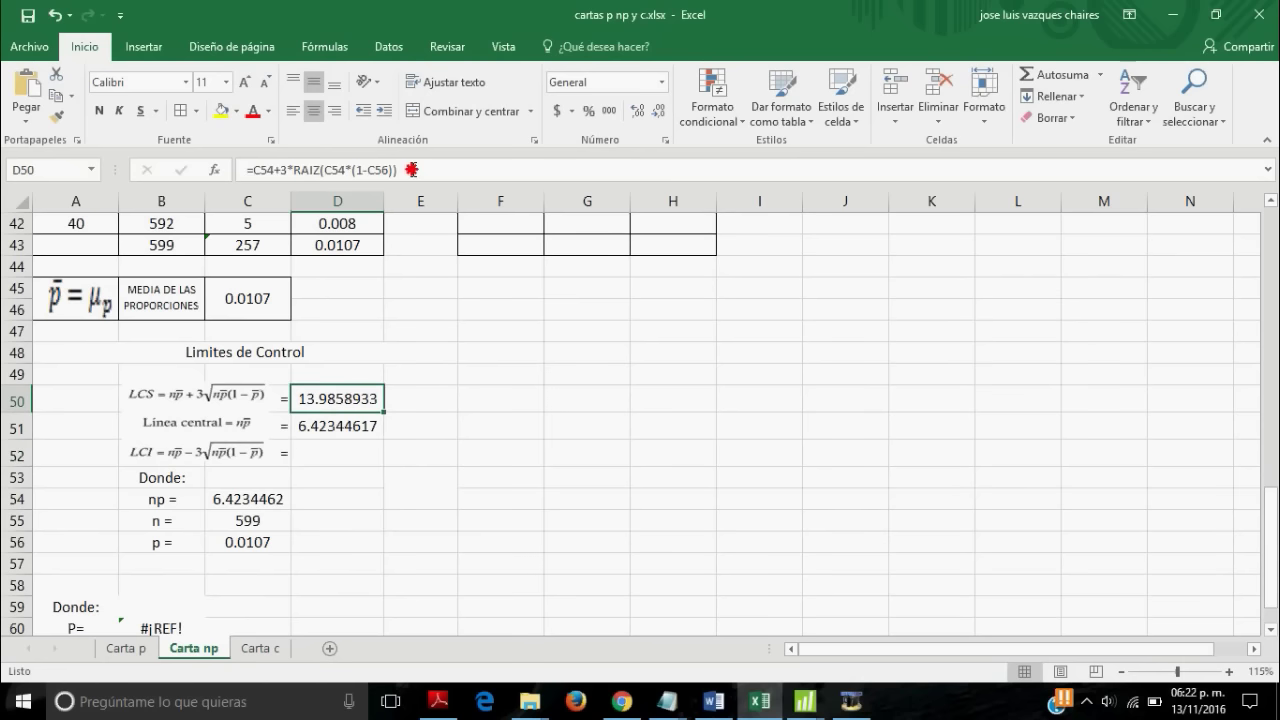
drag(411, 170, 246, 170)
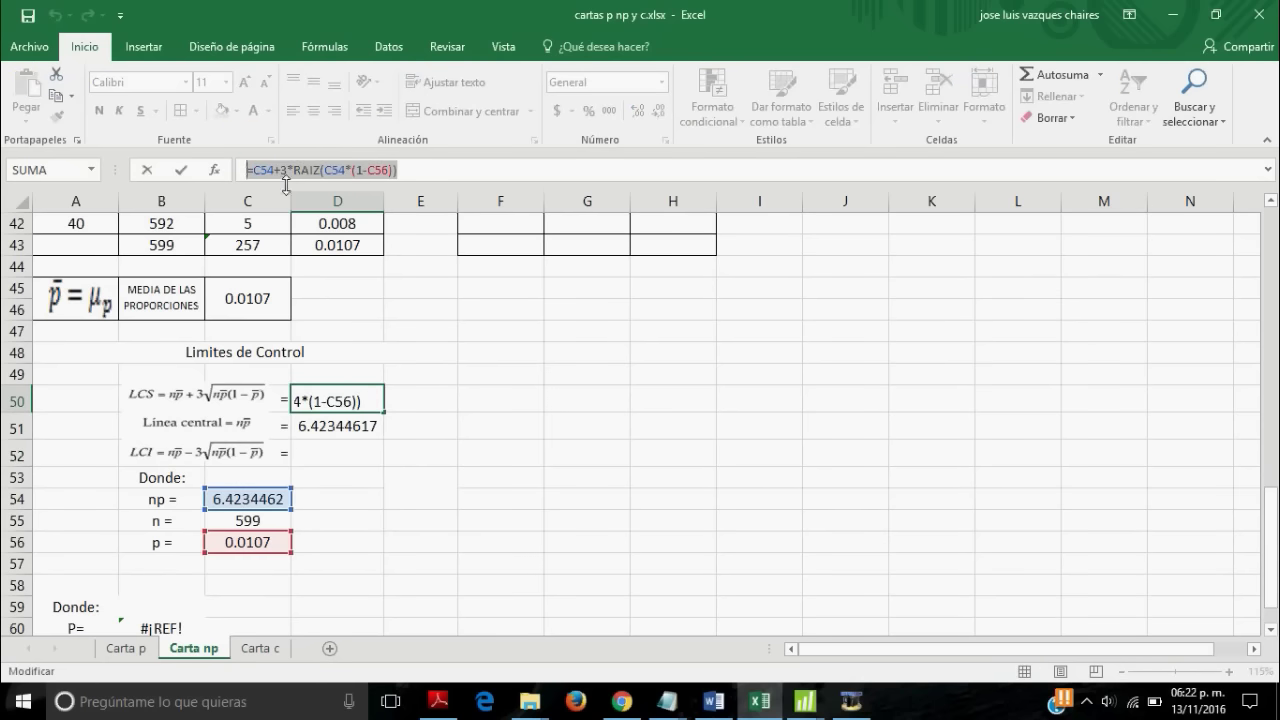
key(ctrl+c)
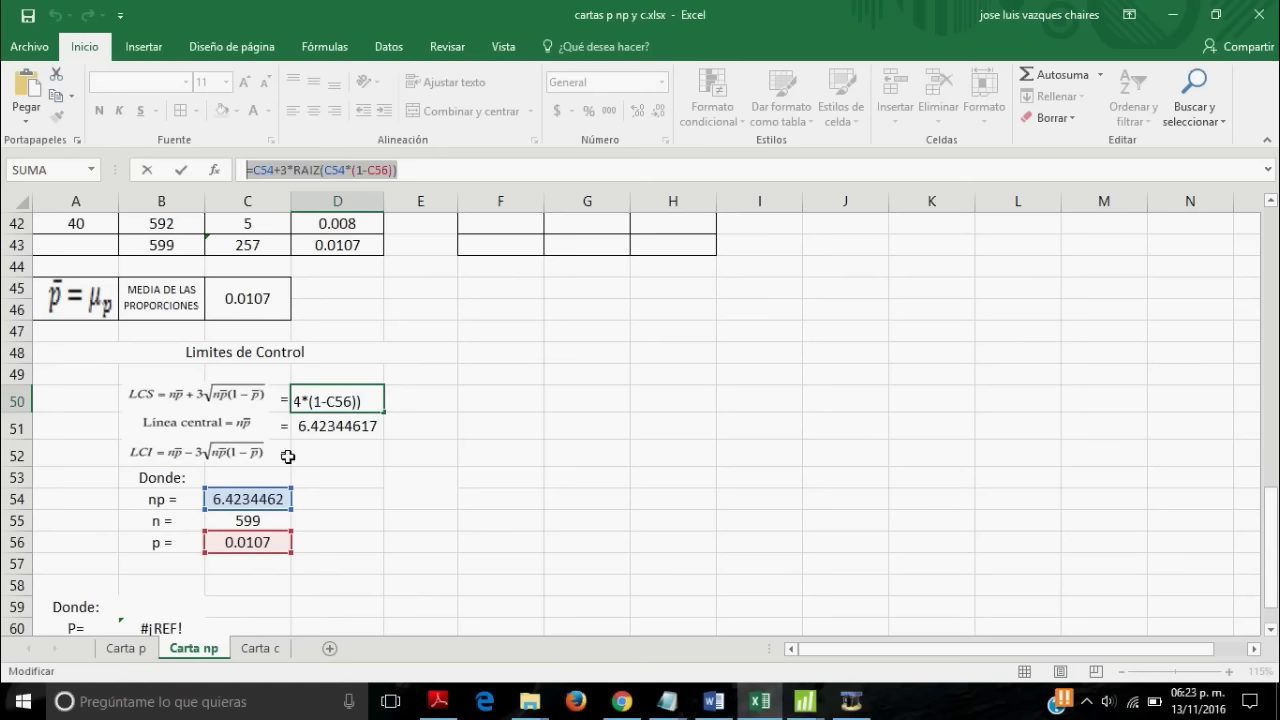
click(307, 449)
key(Escape)
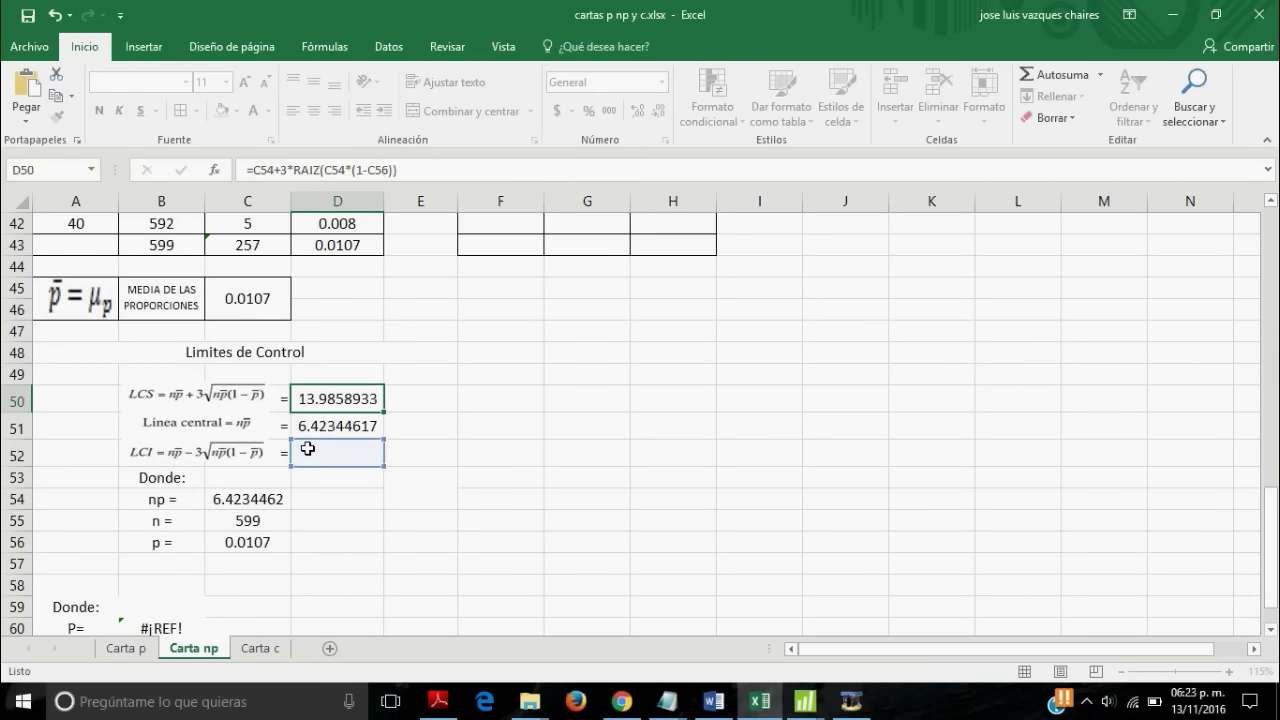
double_click(330, 452)
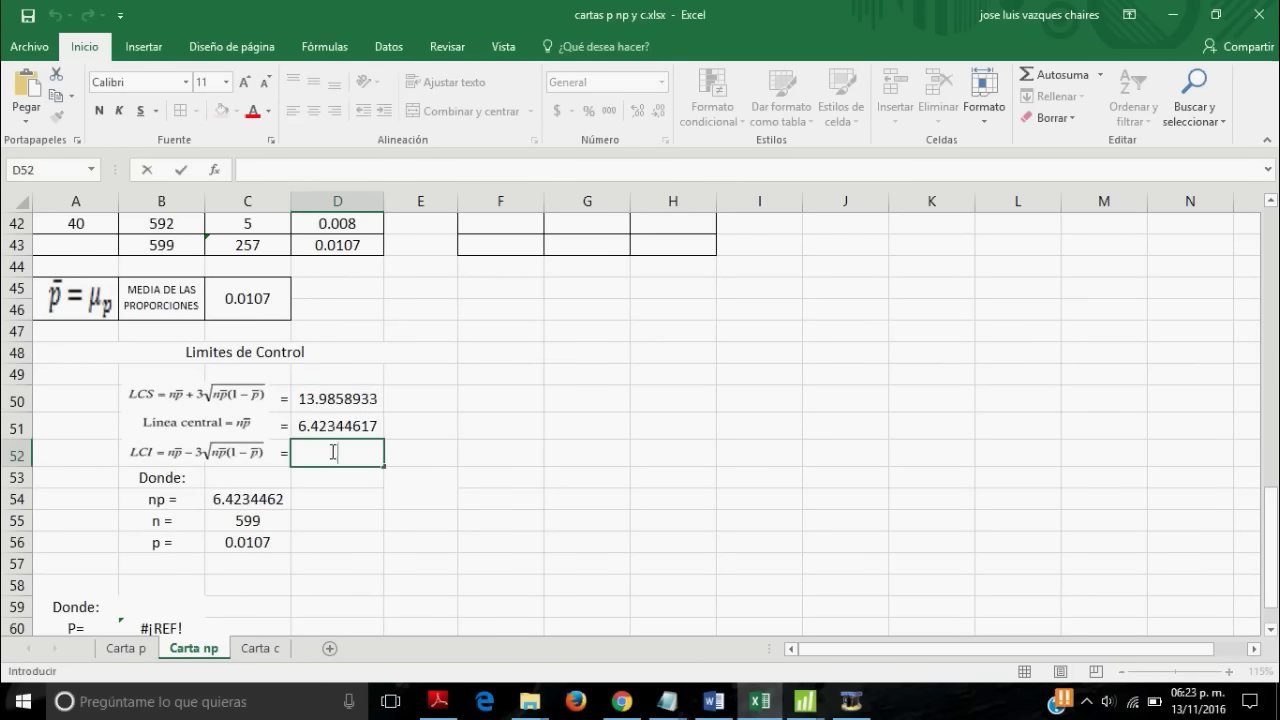
key(ctrl+v)
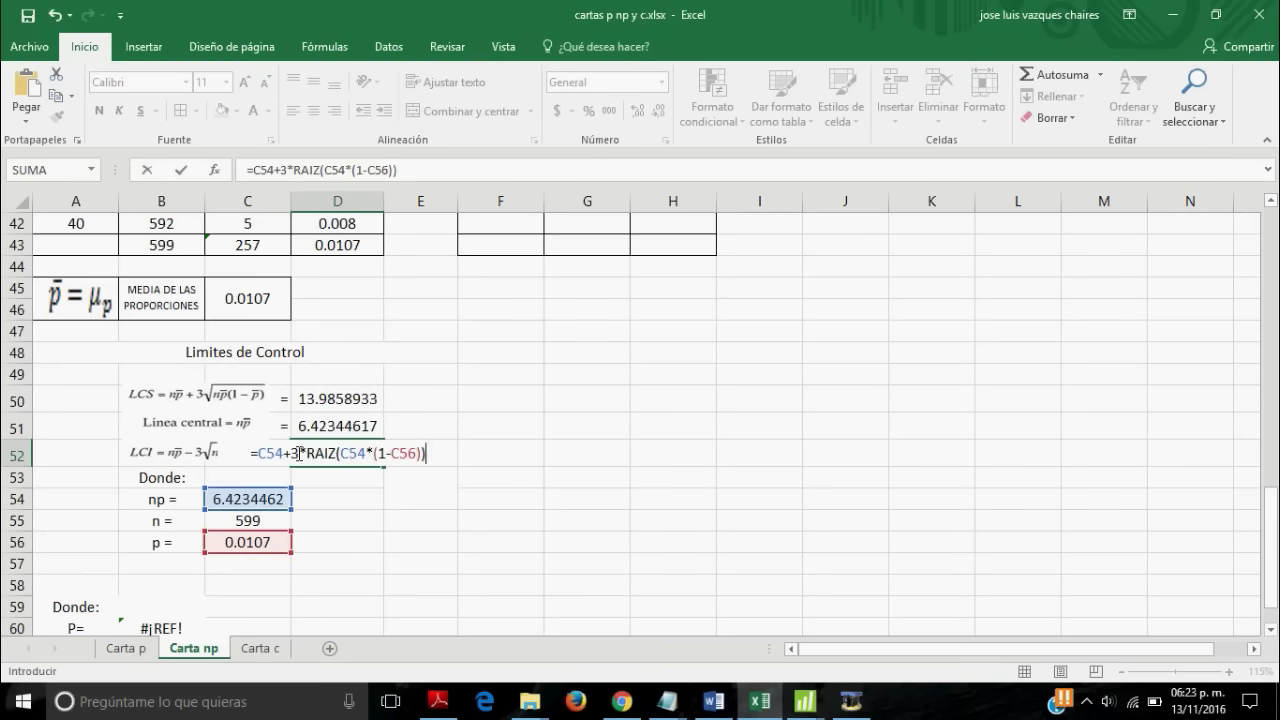
- Make D52's LCI formula =C54-3*RAIZ(C54*(1-C56)) by changing the + after C54 to -
click(292, 453)
key(BackSpace)
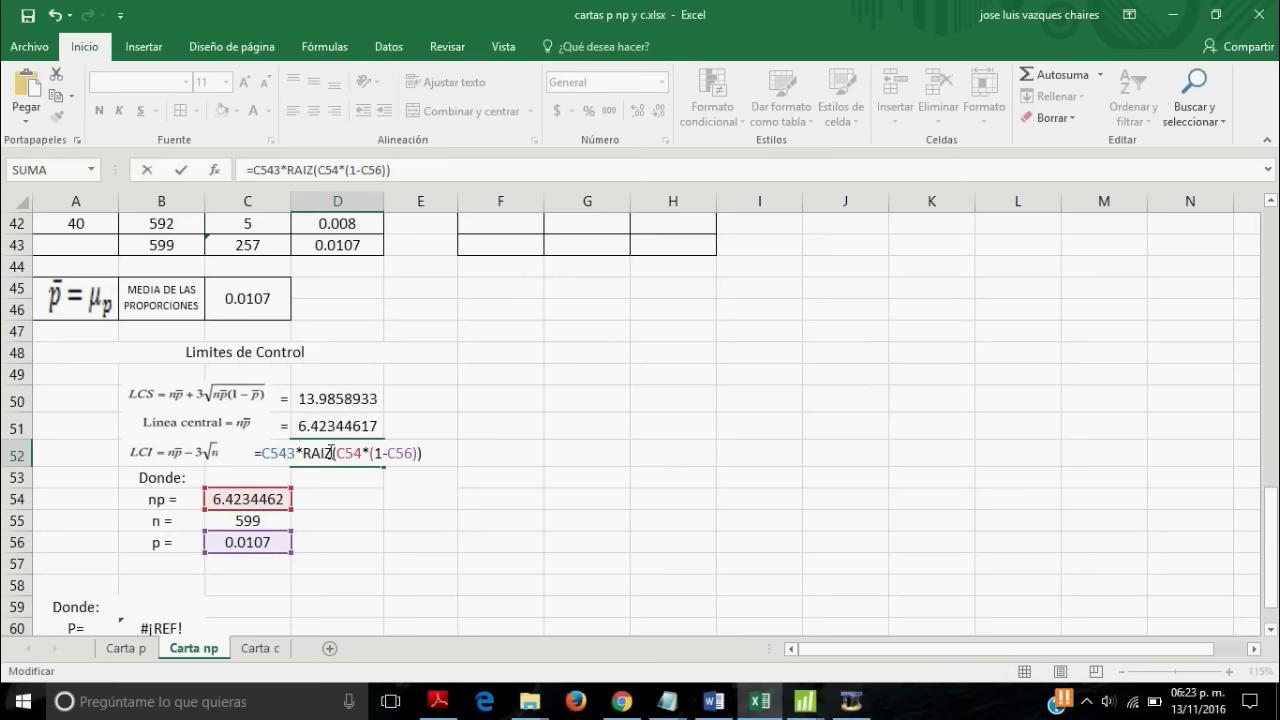
text(+)
scroll(331, 449, down, 6)
click(329, 440)
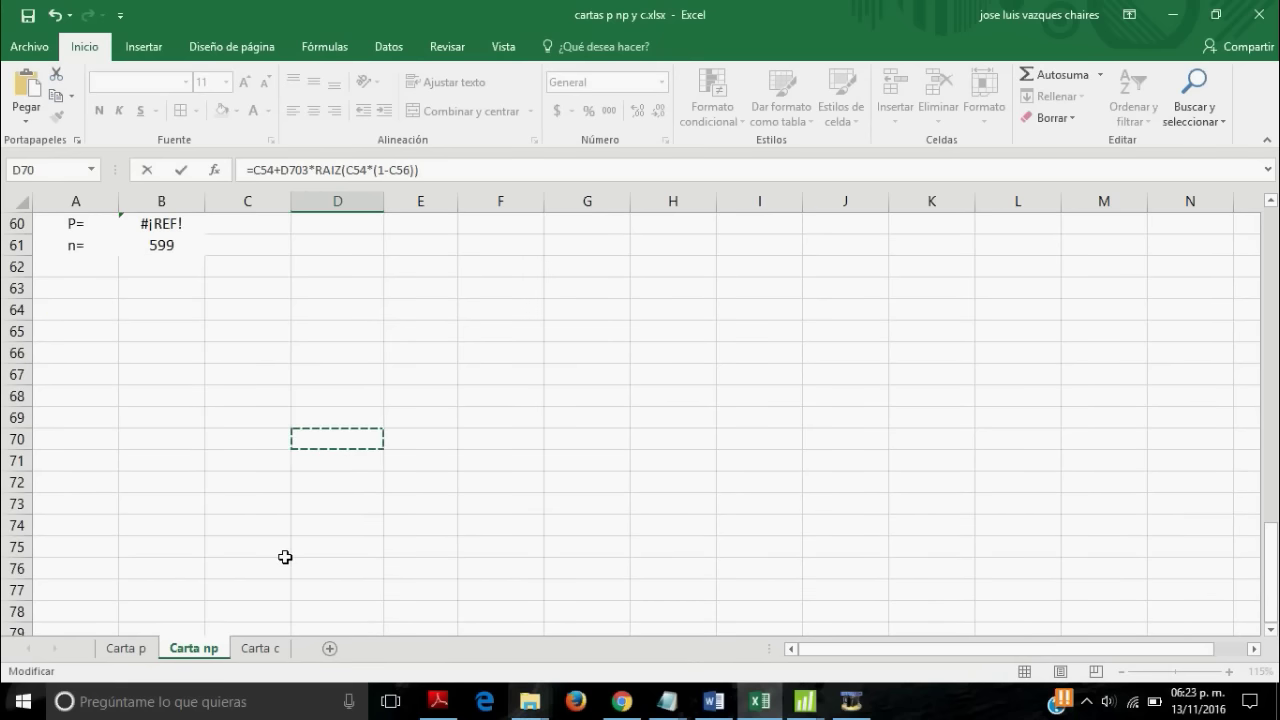
scroll(346, 443, up, 4)
scroll(349, 449, up, 3)
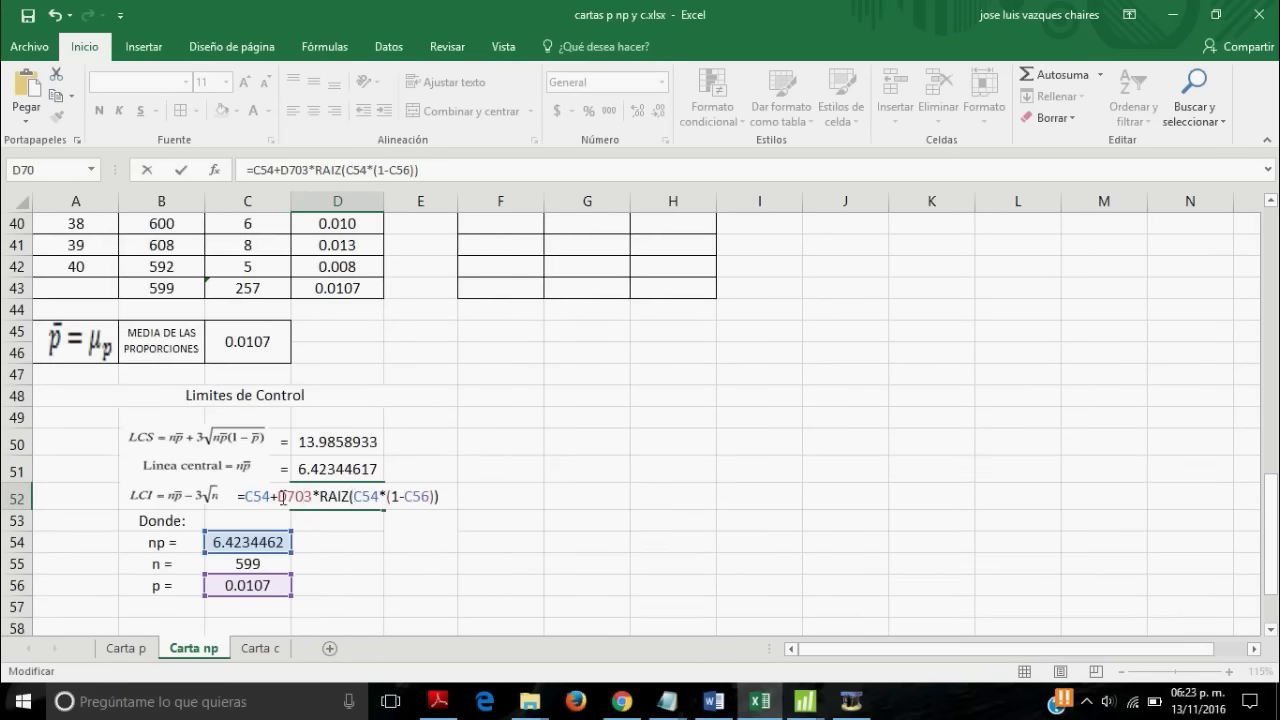
key(Escape)
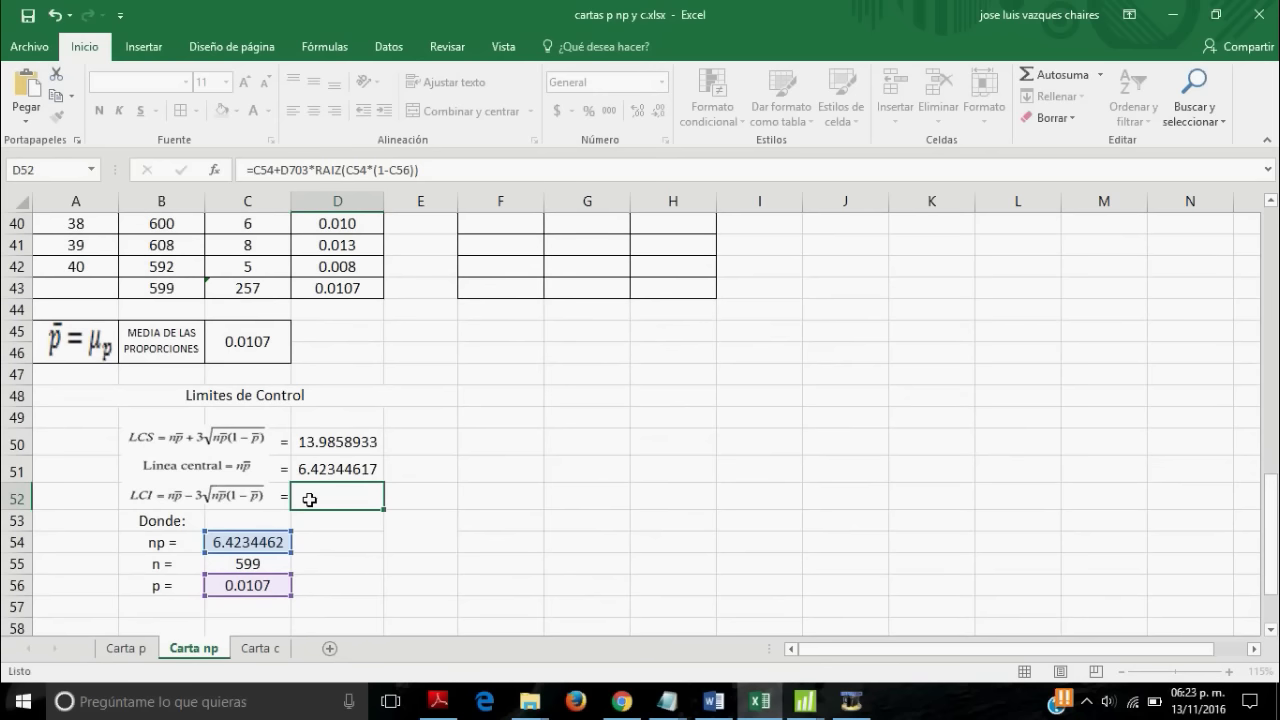
double_click(342, 496)
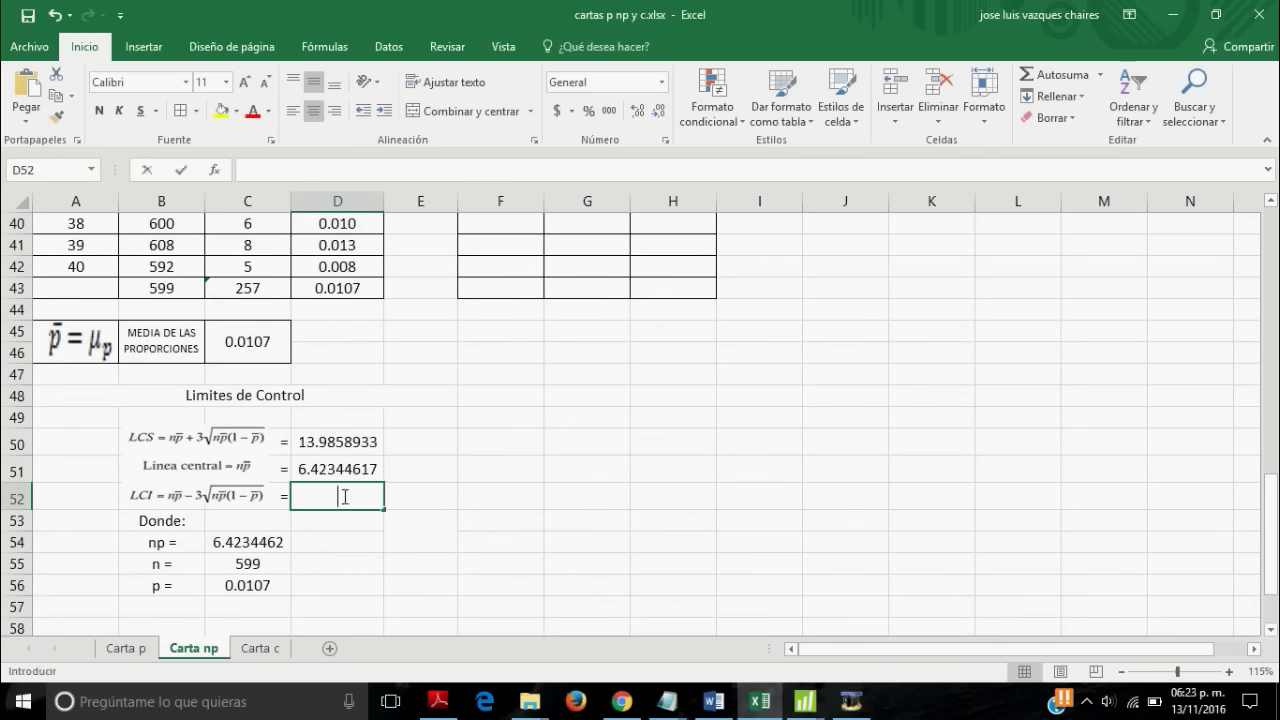
key(ctrl+v)
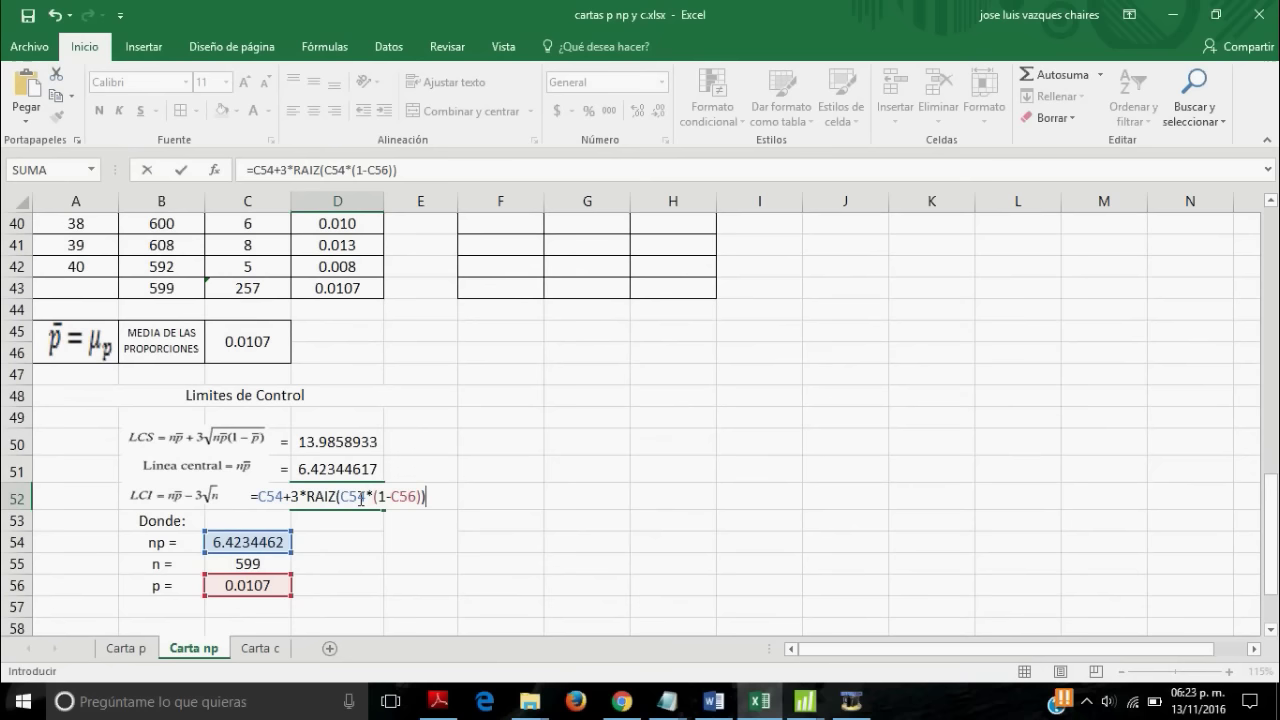
click(291, 496)
key(BackSpace)
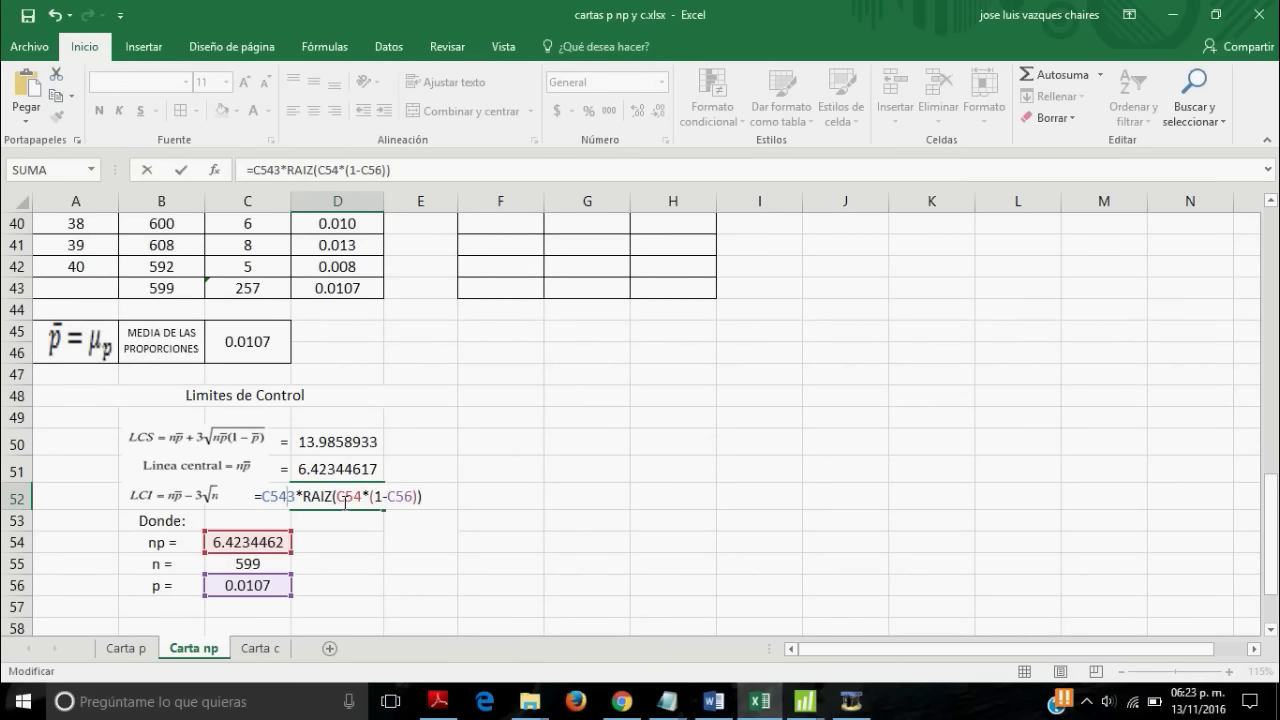
text(-)
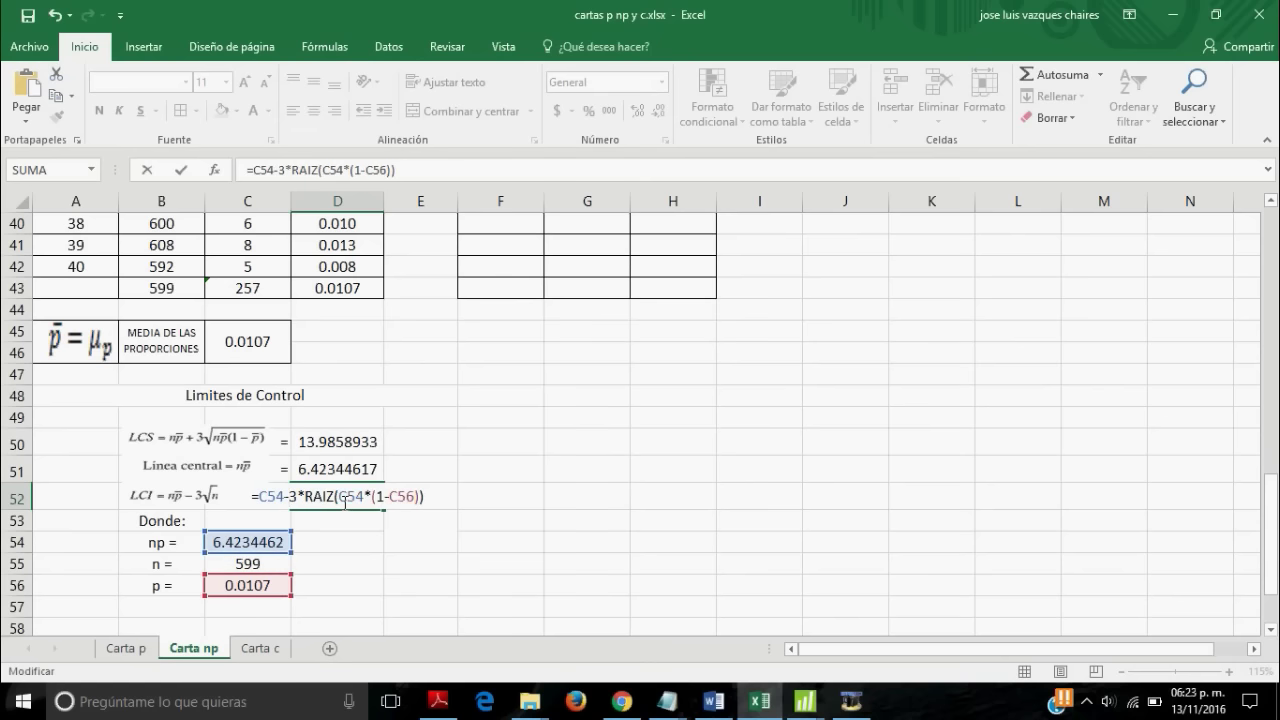
key(Return)
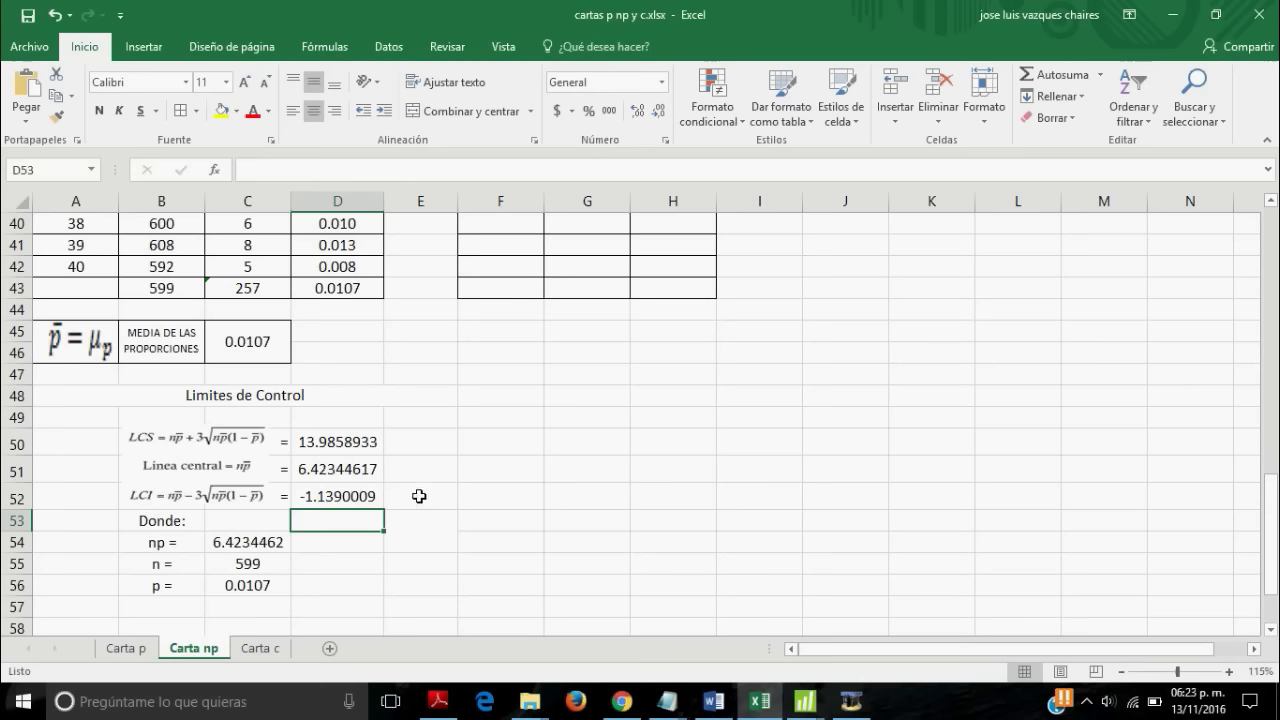
- Enter 0 as the lower control limit in F3
scroll(418, 497, up, 7)
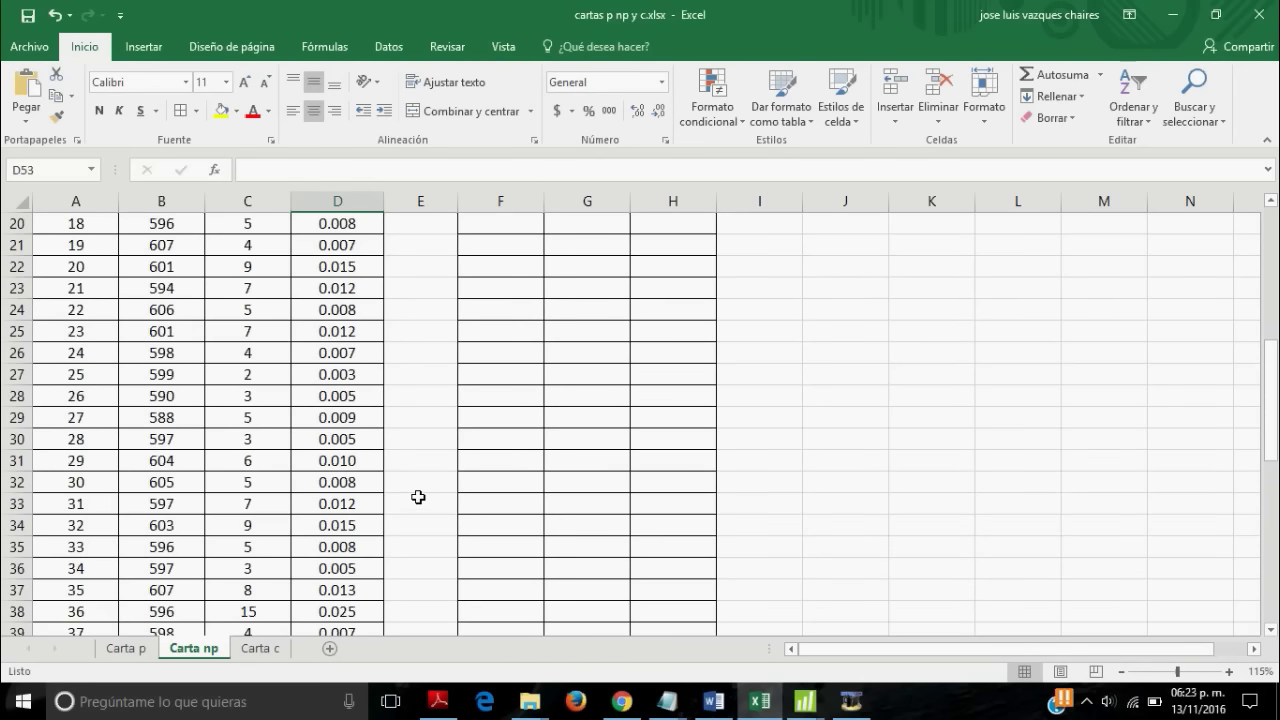
scroll(418, 497, up, 6)
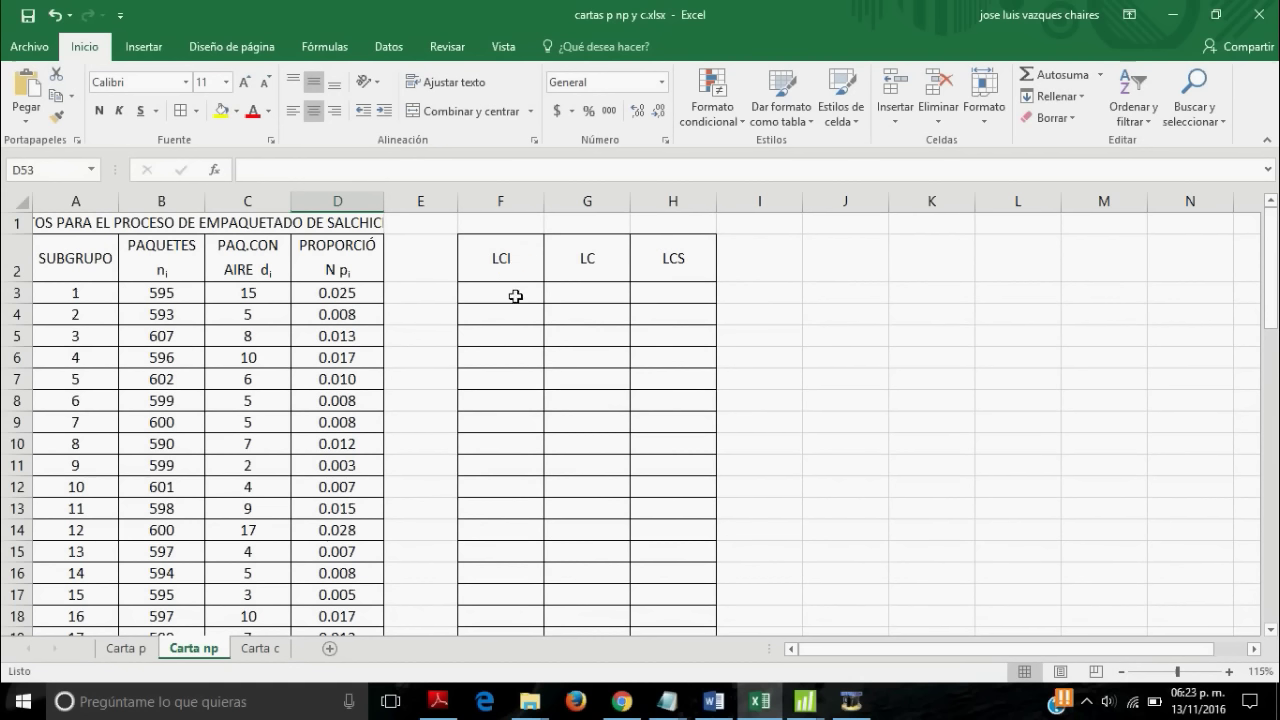
click(518, 296)
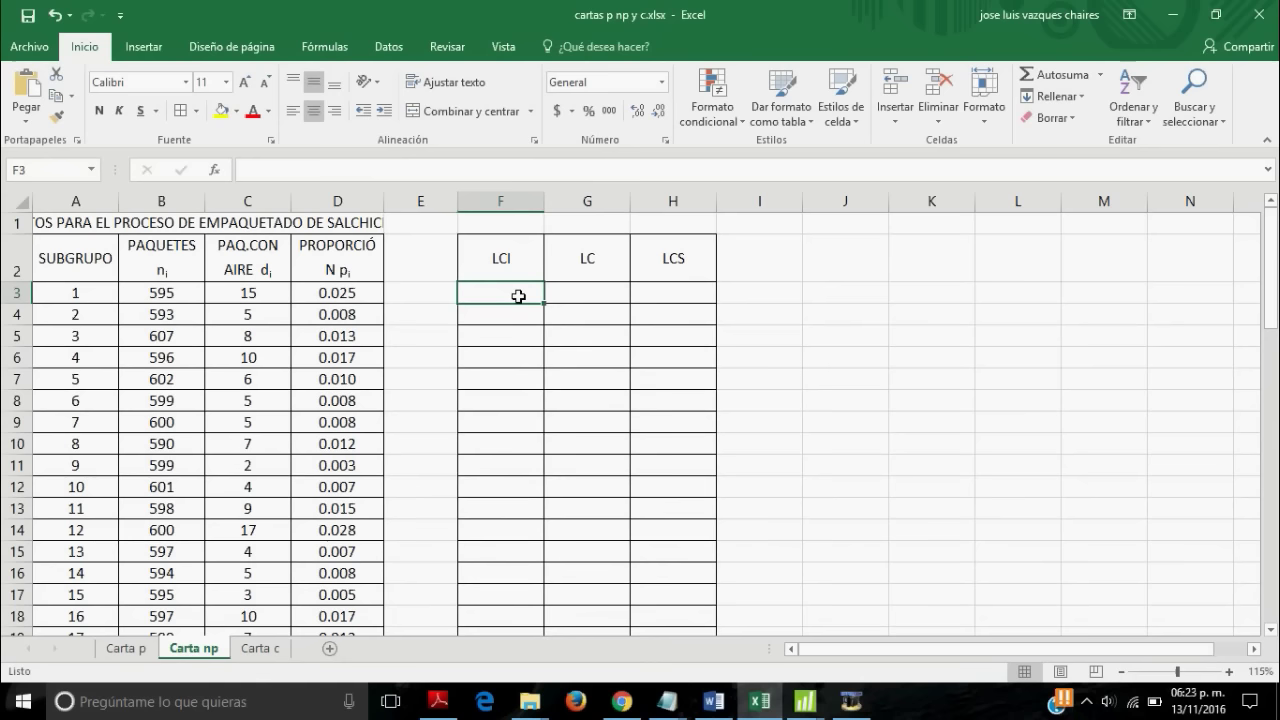
text(?)
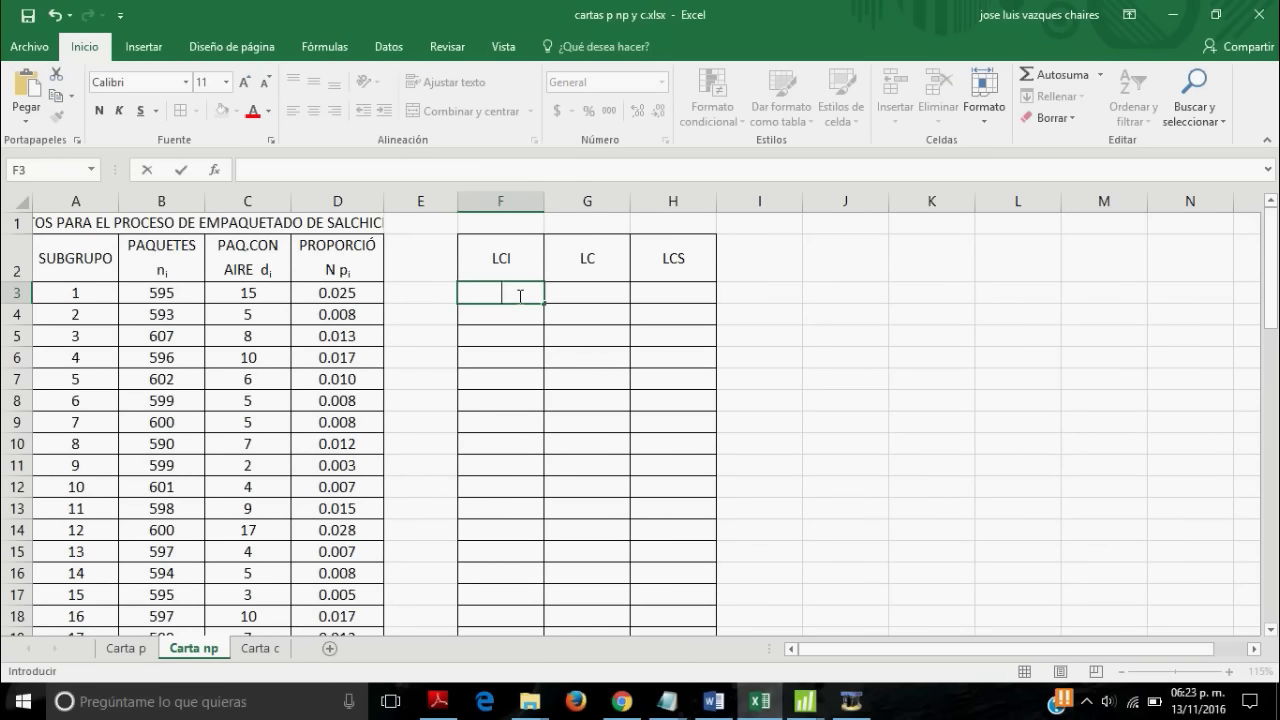
text(=)
scroll(450, 336, down, 4)
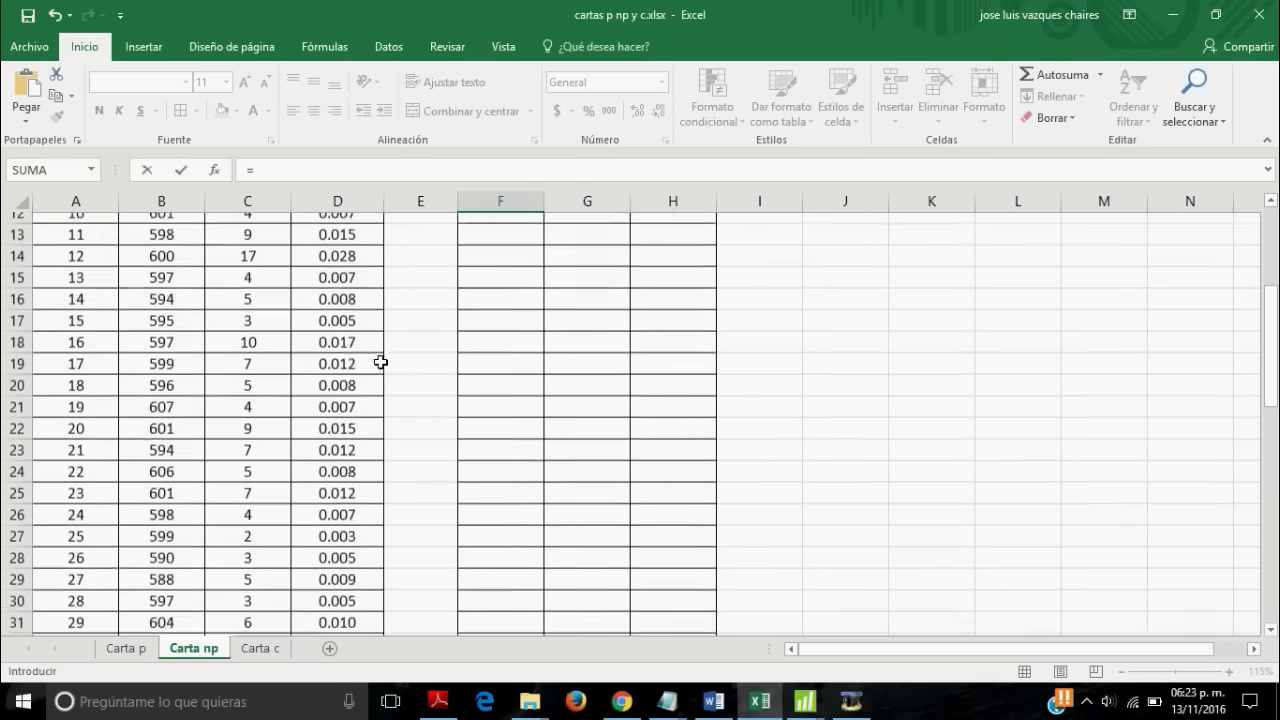
scroll(380, 360, down, 4)
scroll(380, 360, down, 5)
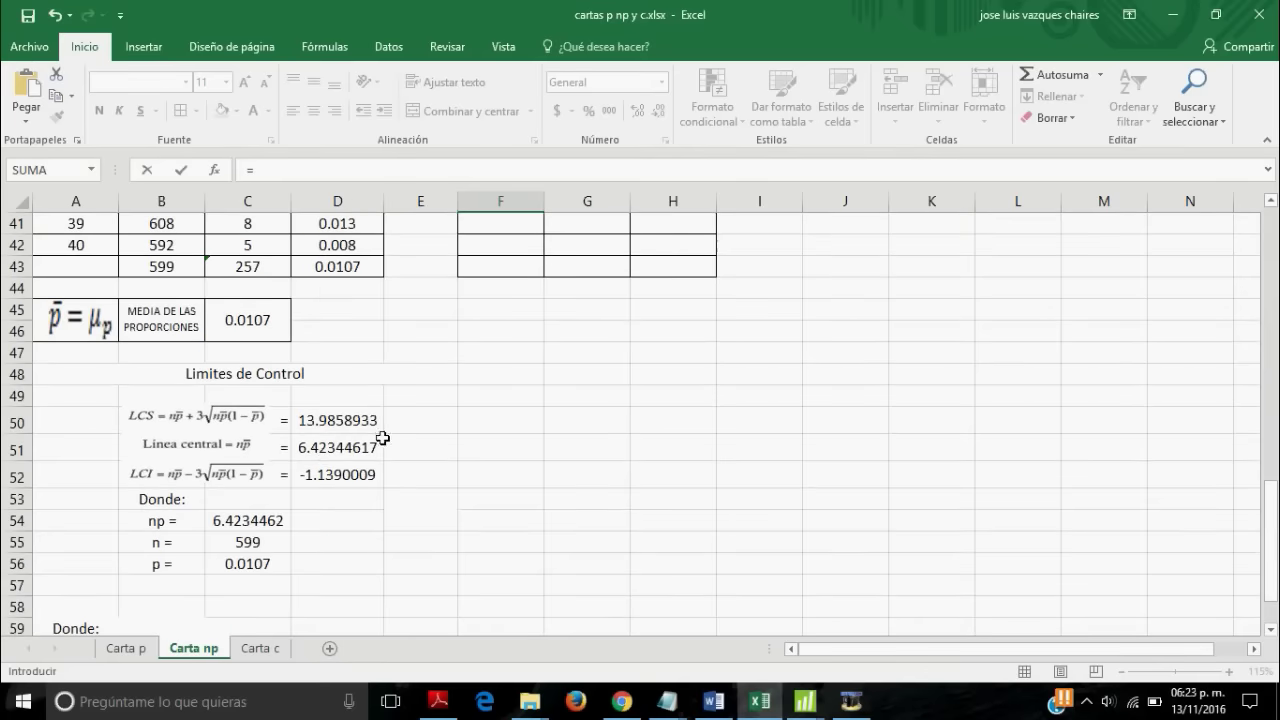
click(330, 477)
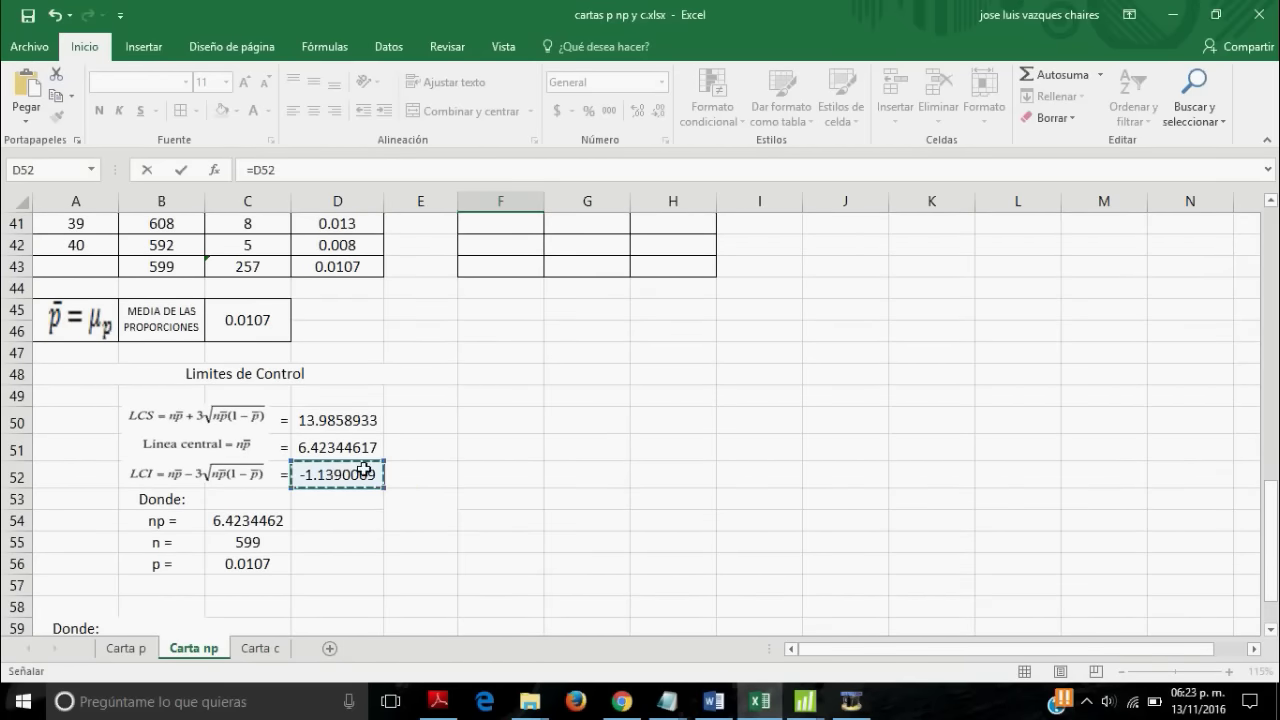
scroll(408, 474, up, 4)
scroll(408, 474, up, 9)
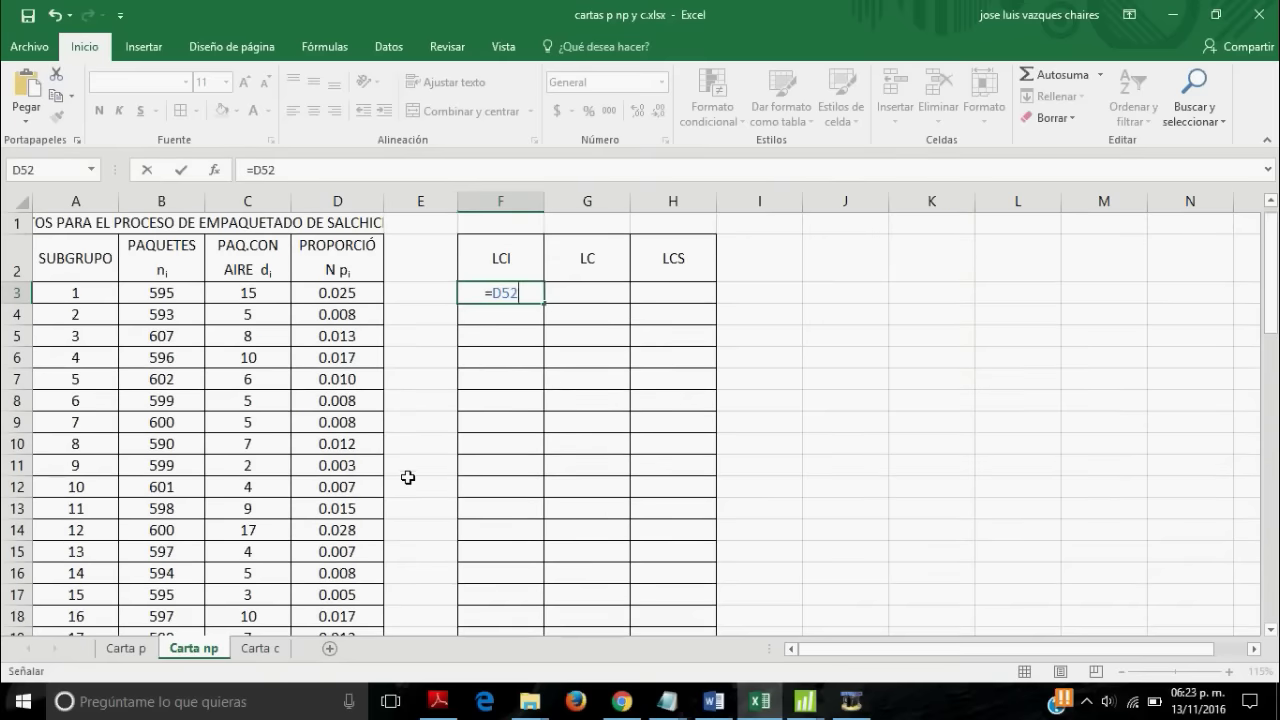
key(Escape)
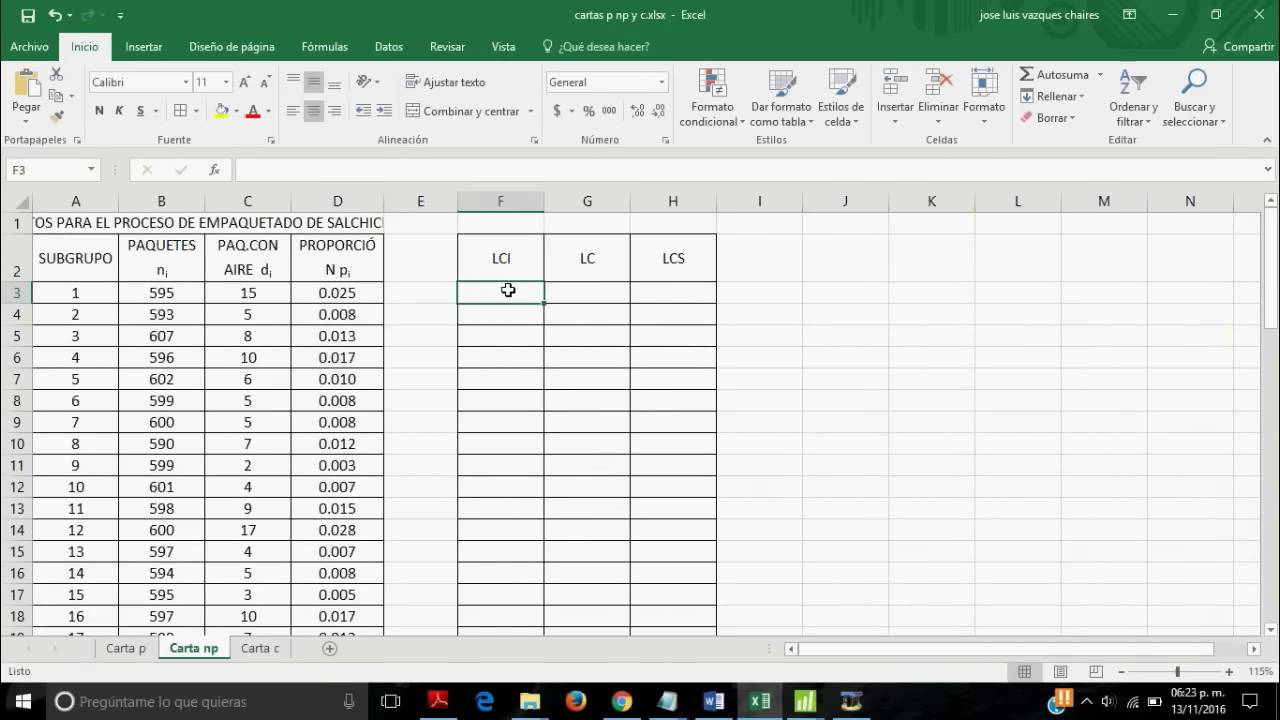
text(0)
key(Return)
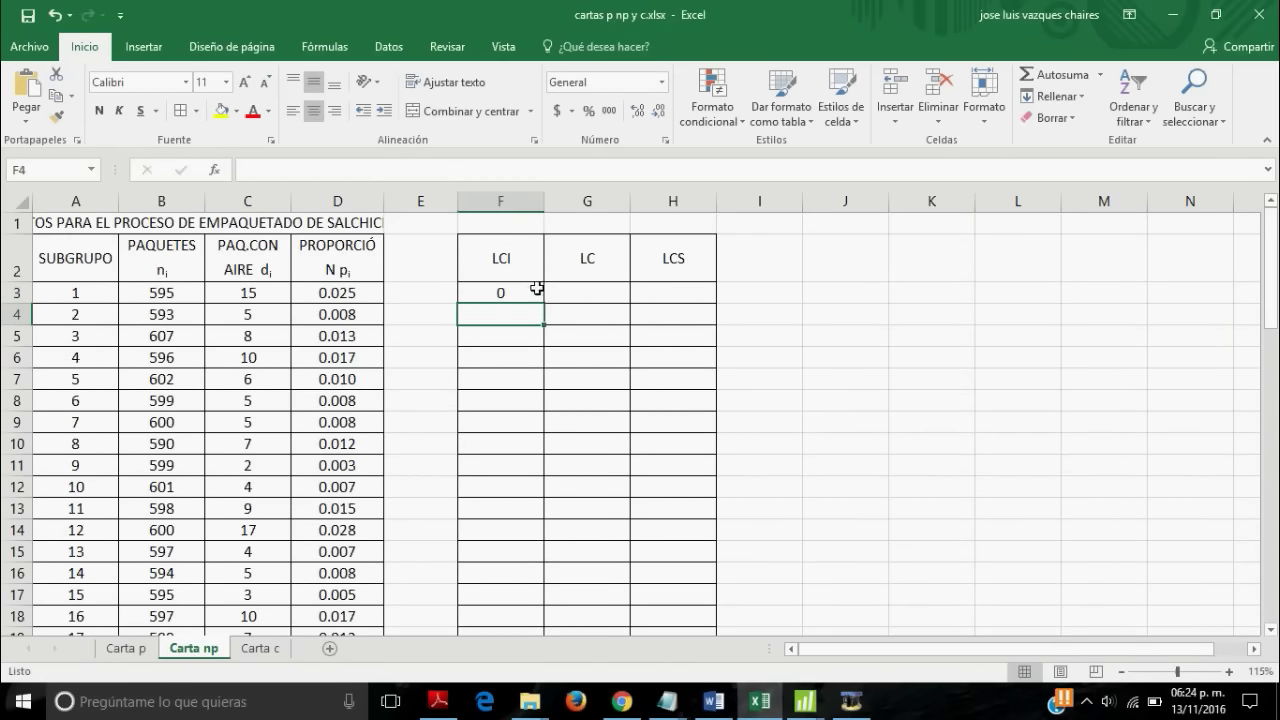
- Set the central line in G3 to =D$51, showing 6.4234462
click(570, 286)
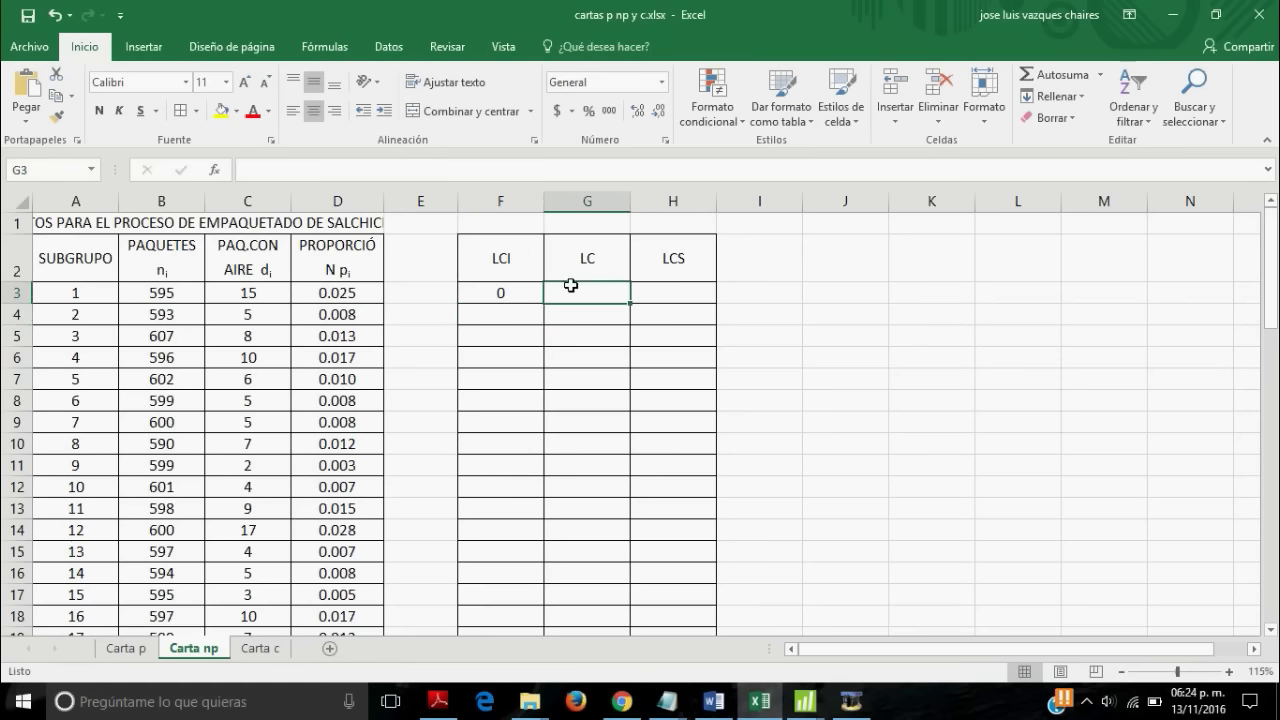
text(?)
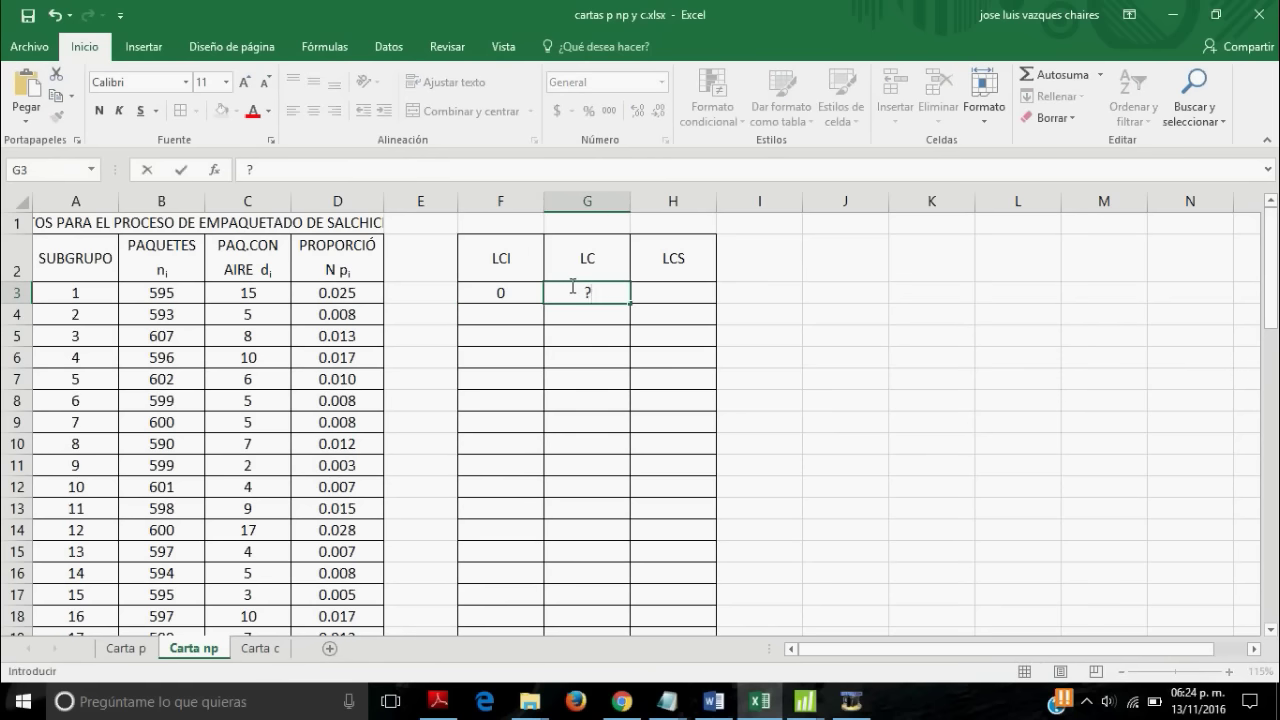
text(=)
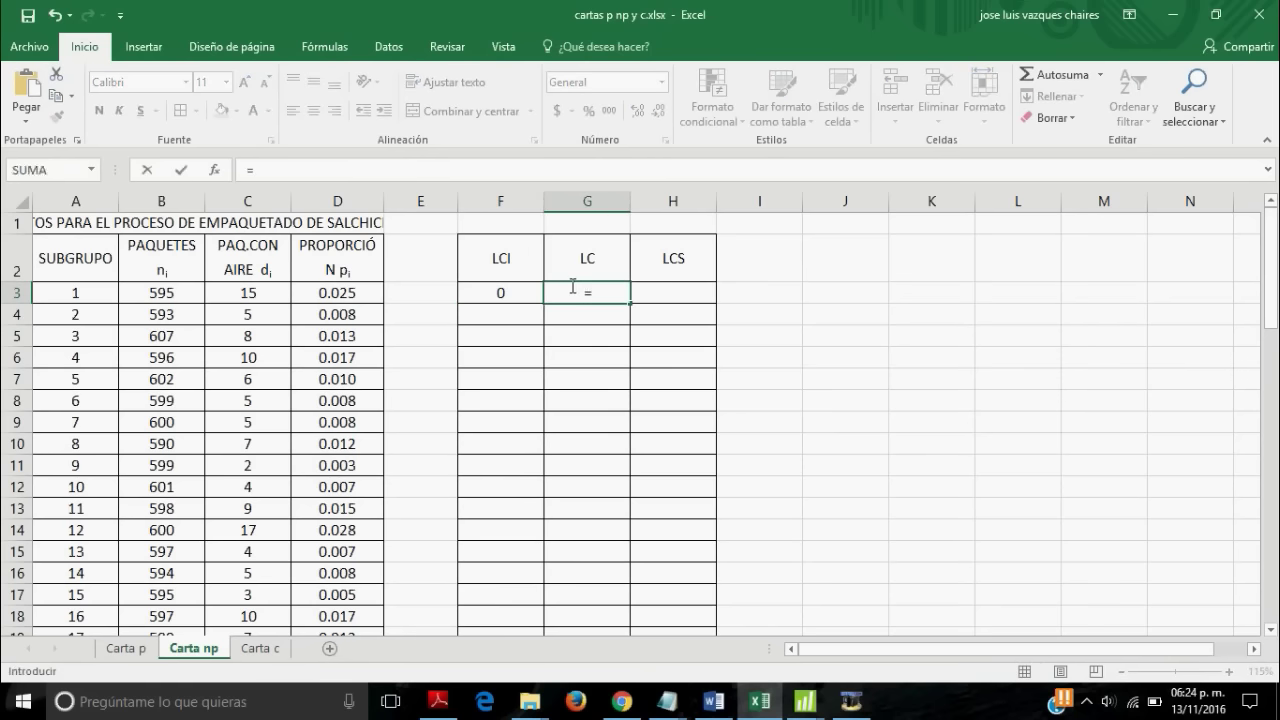
scroll(434, 440, down, 9)
scroll(343, 463, down, 5)
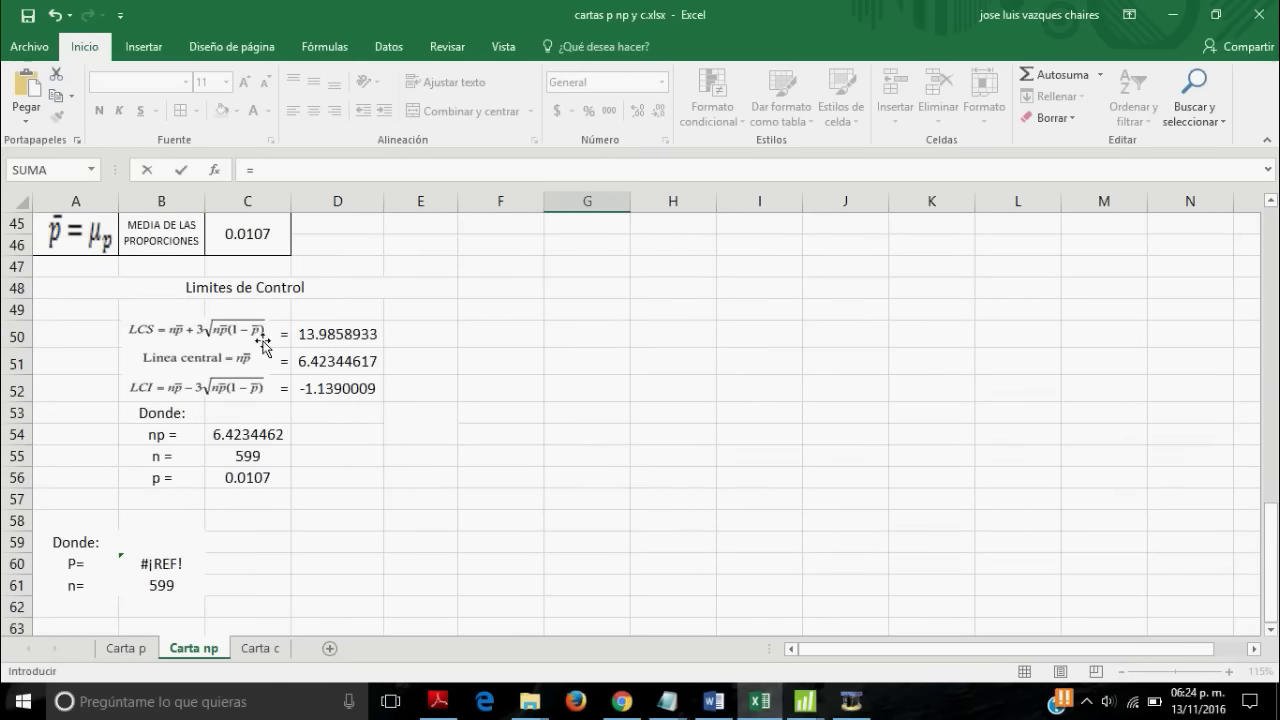
click(333, 364)
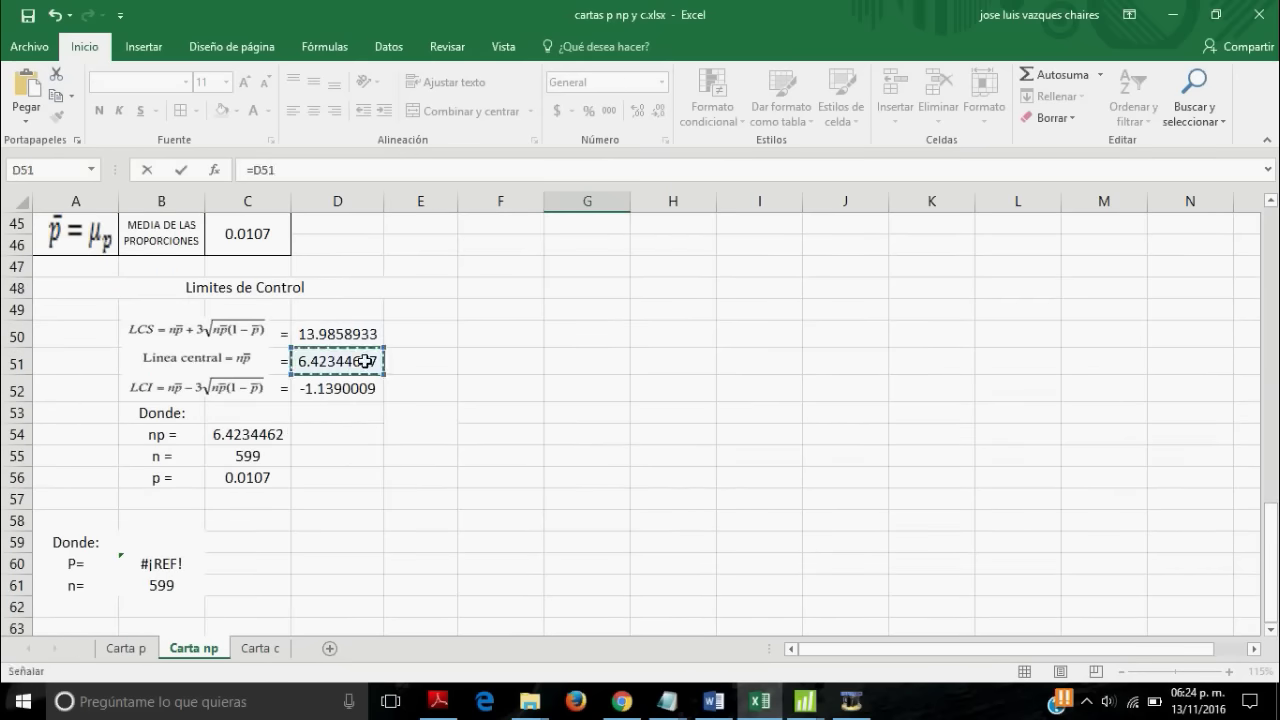
scroll(400, 355, up, 9)
scroll(546, 300, up, 5)
scroll(567, 289, up, 1)
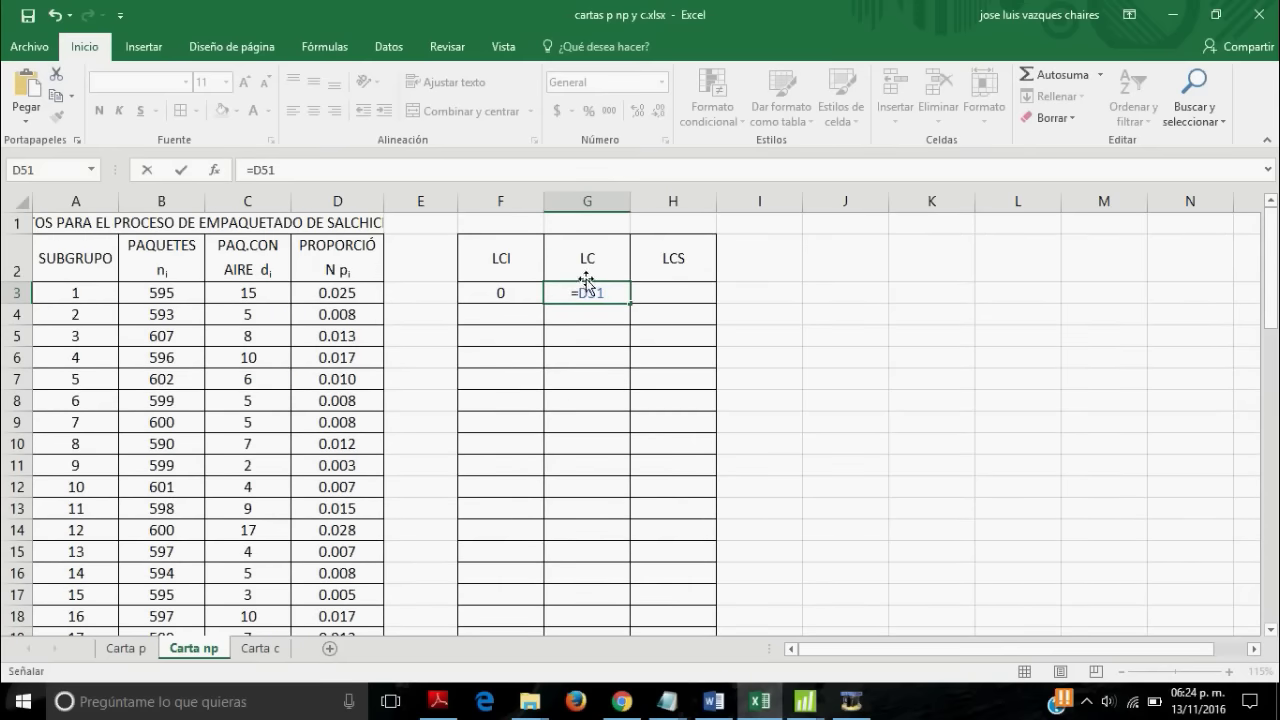
click(592, 291)
text($)
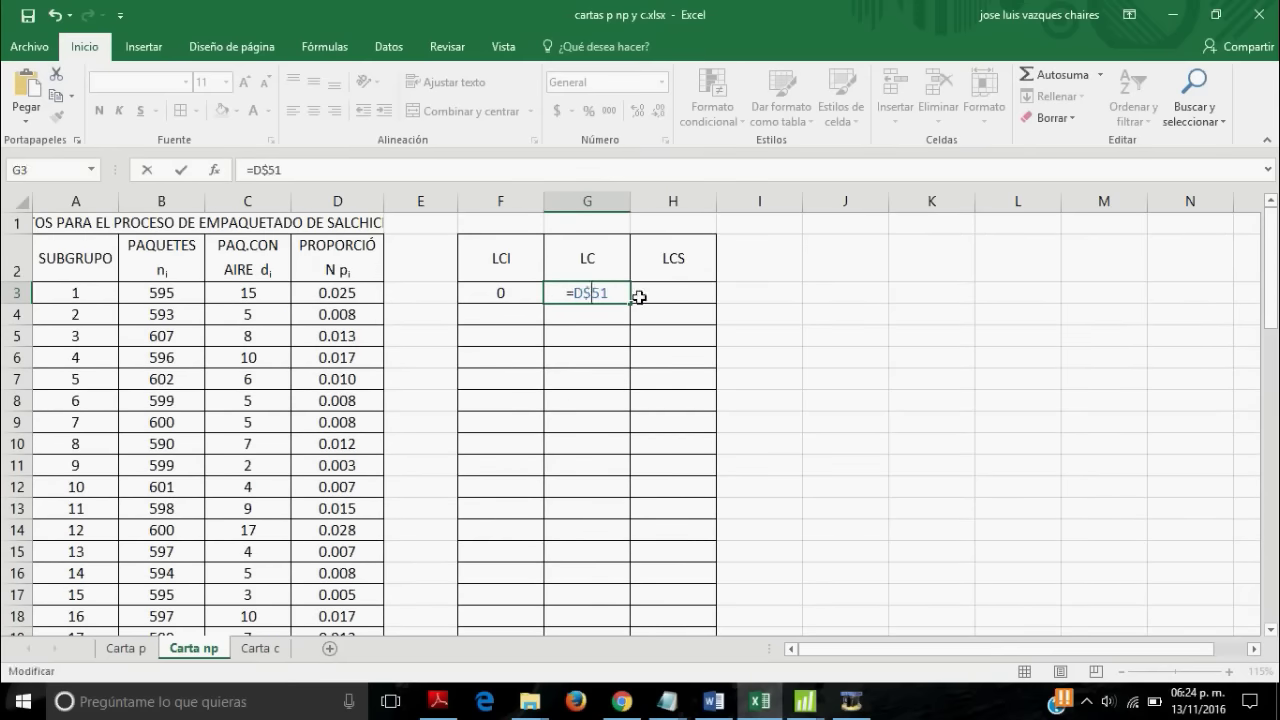
key(Return)
- Set the upper control limit in H3 to =D$50
click(639, 297)
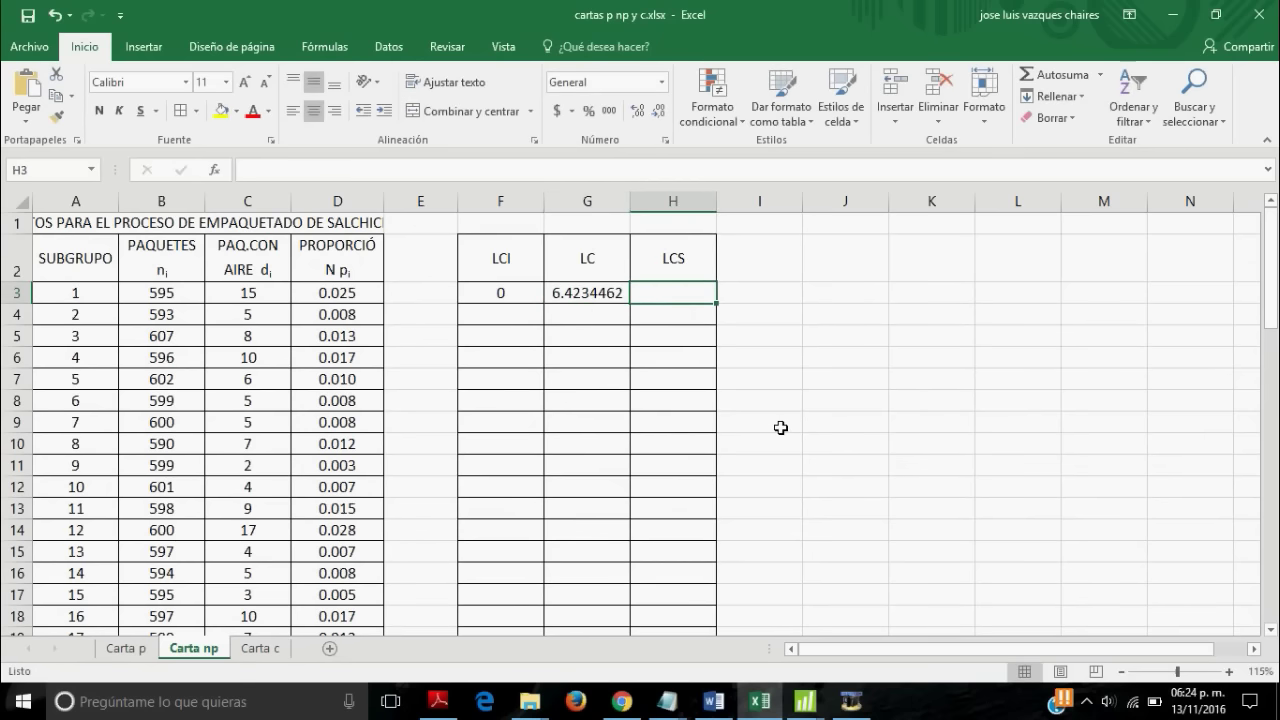
text(=)
scroll(781, 428, down, 6)
scroll(749, 414, down, 7)
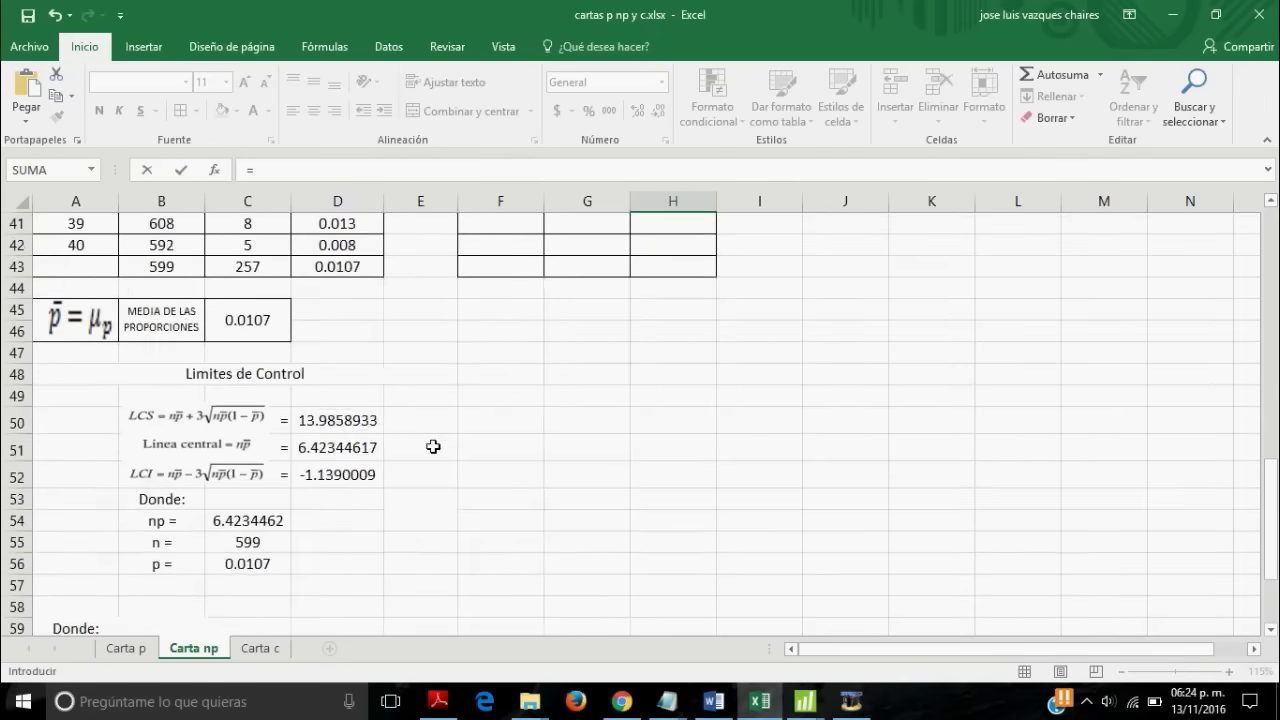
scroll(431, 446, down, 1)
click(333, 334)
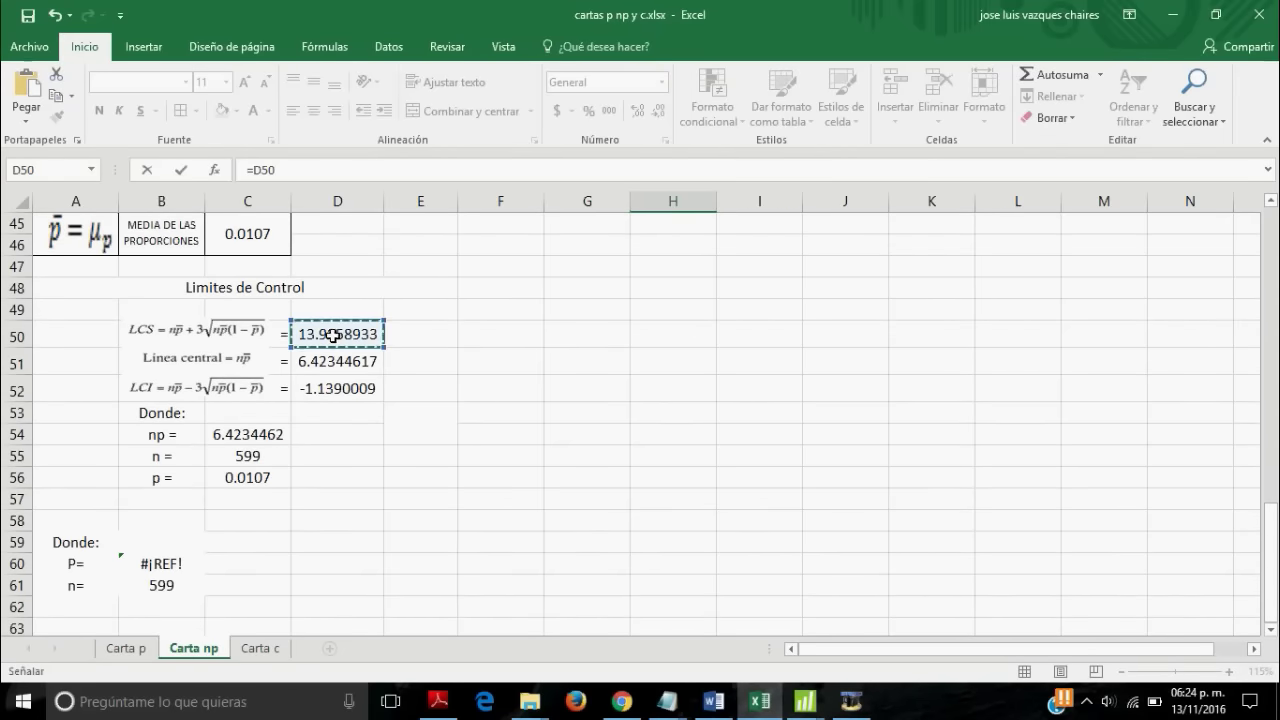
scroll(539, 344, up, 7)
scroll(539, 344, up, 8)
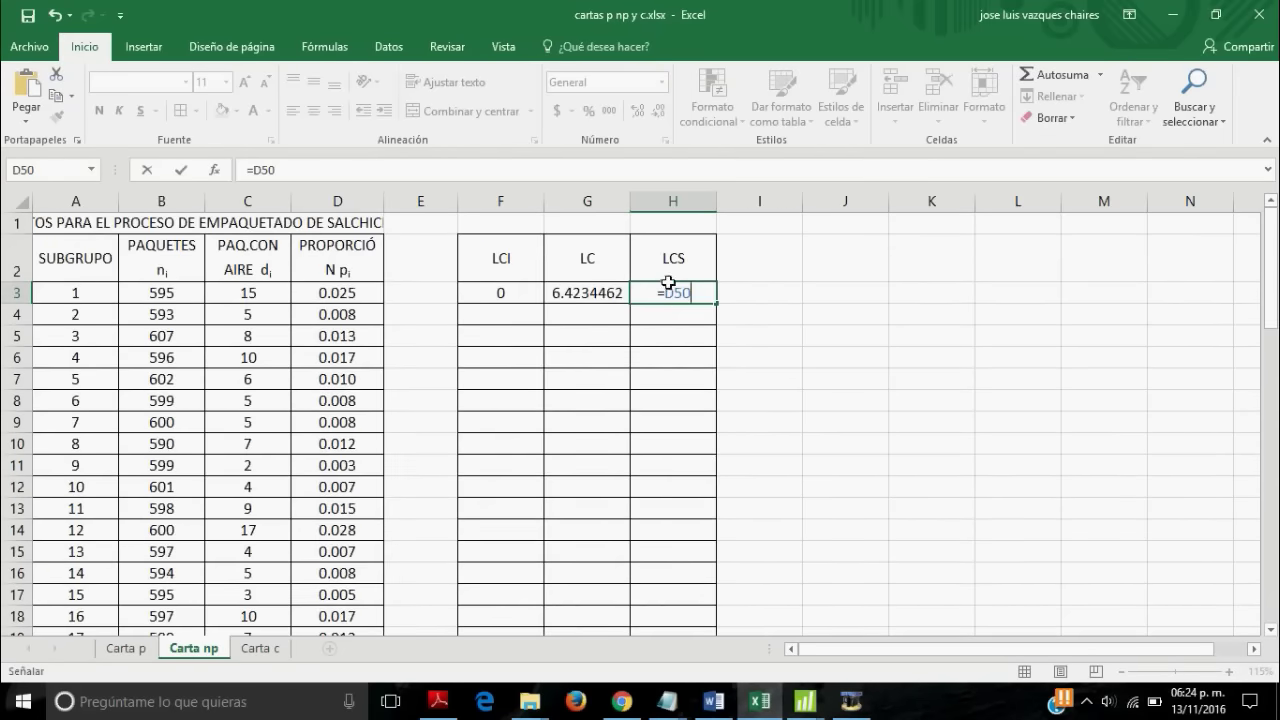
click(676, 290)
text($)
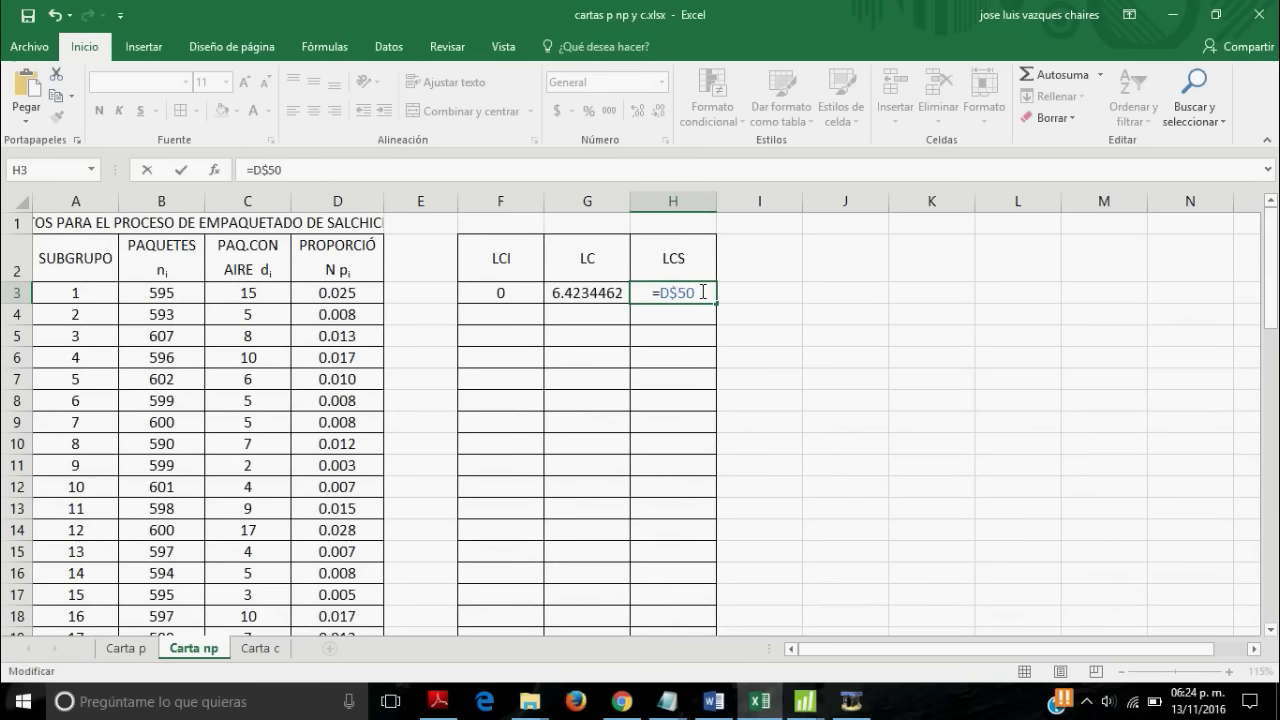
key(Return)
- Copy the F3:H3 limit values down to row 43, undoing the first fill that overshot
drag(505, 296, 666, 296)
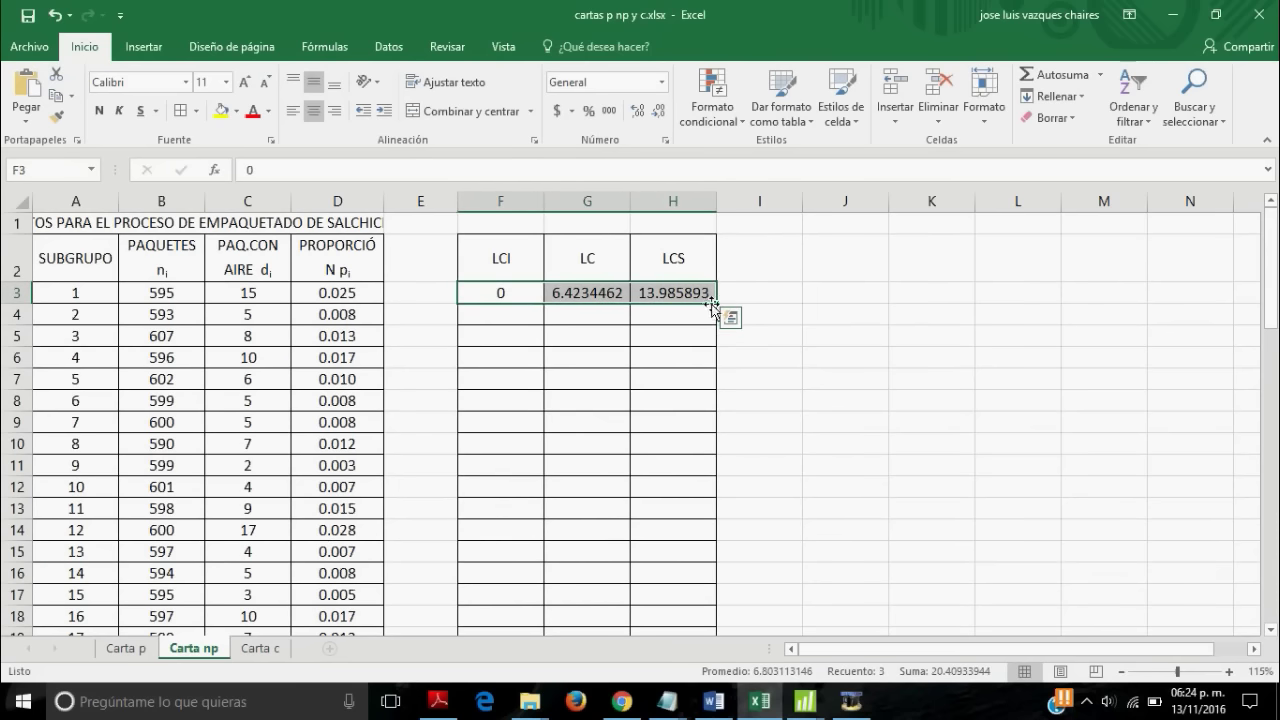
mouse_move(717, 303)
mouse_down()
mouse_move(710, 676)
mouse_move(731, 680)
mouse_up()
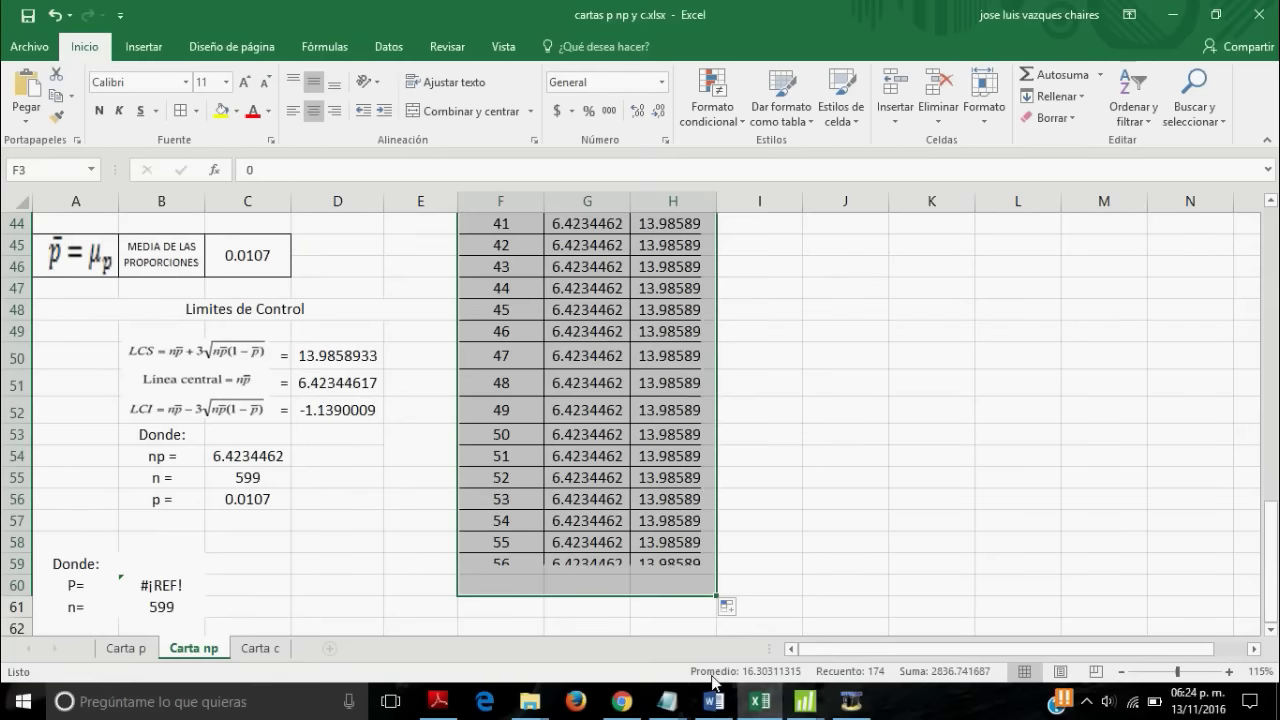
scroll(715, 650, up, 7)
scroll(714, 651, down, 1)
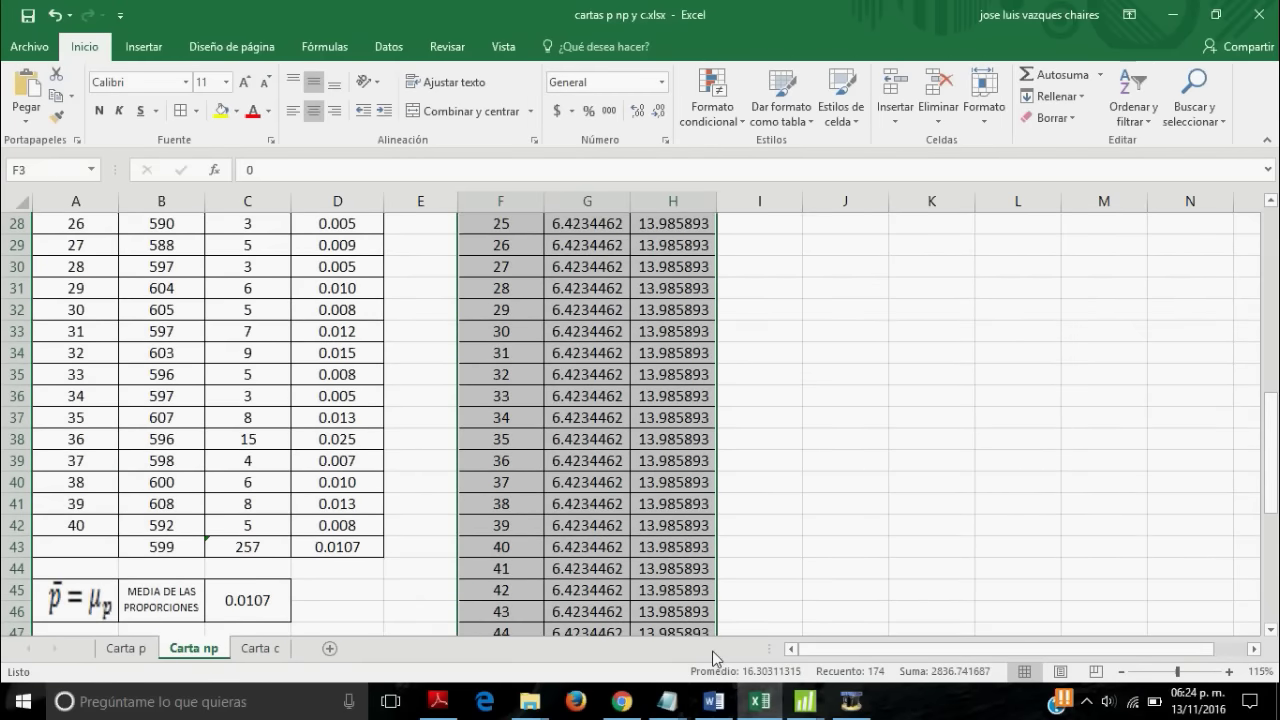
key(ctrl+z)
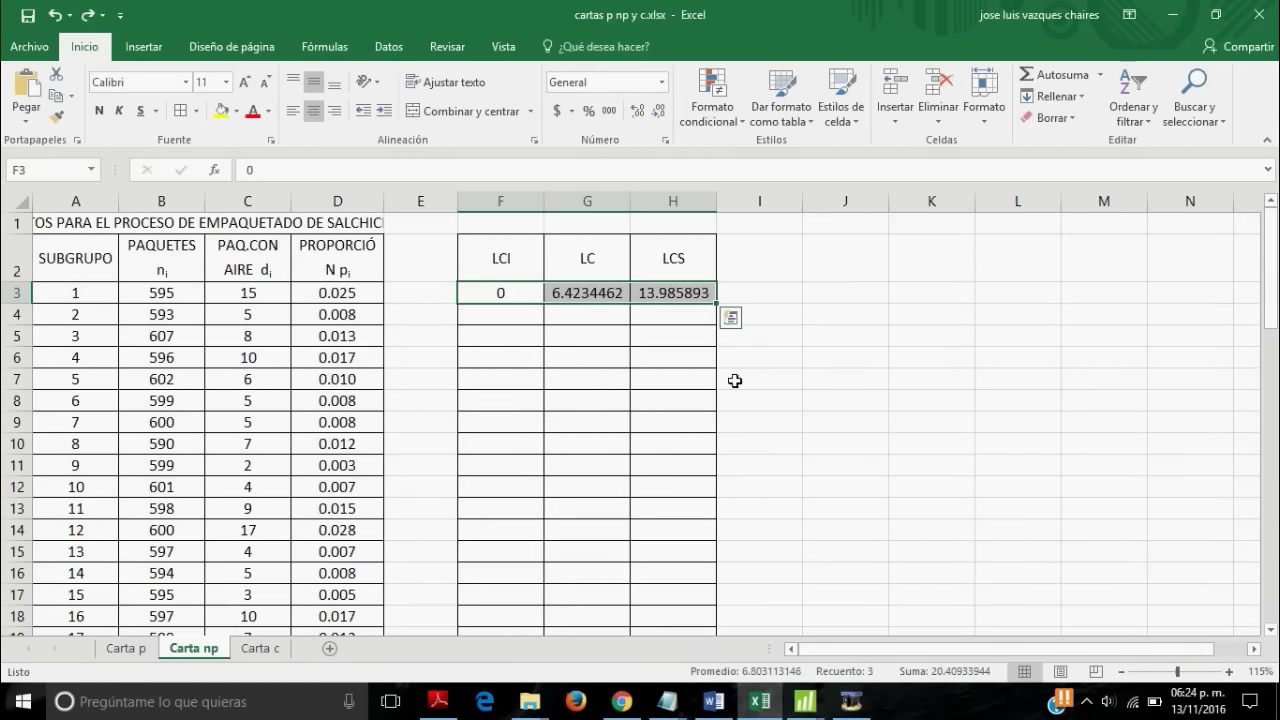
drag(716, 302, 714, 632)
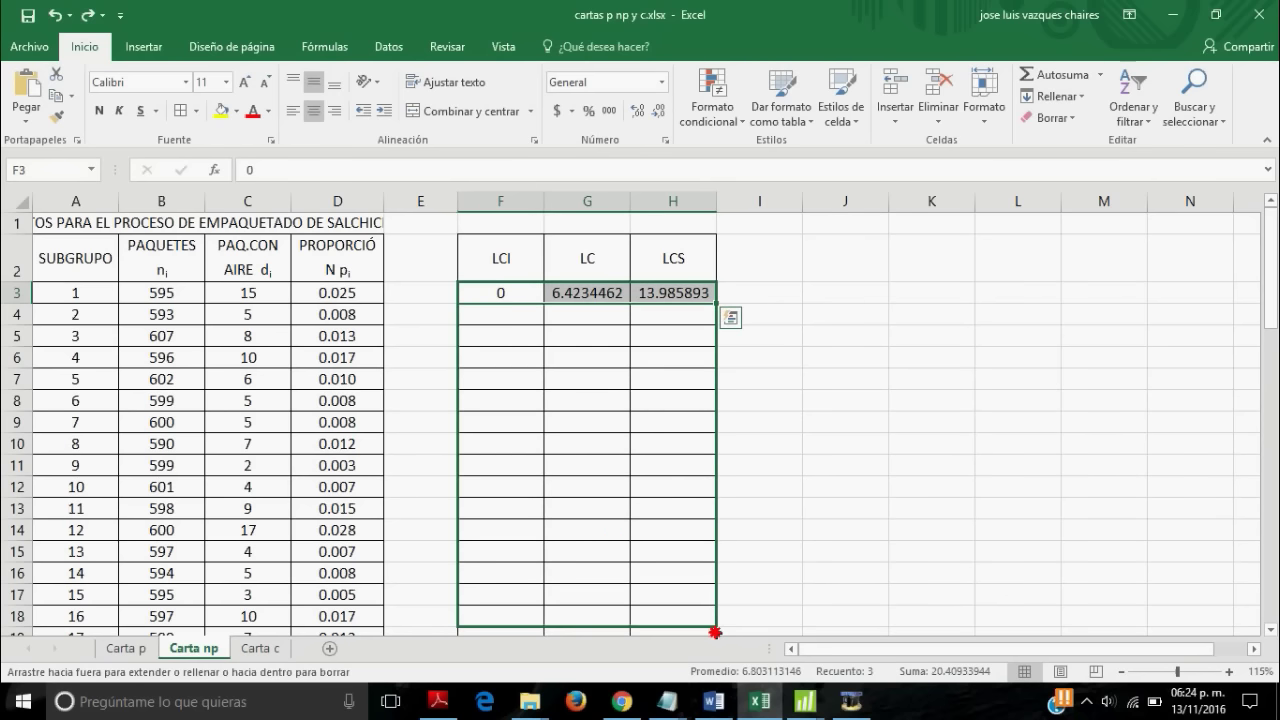
drag(714, 632, 716, 630)
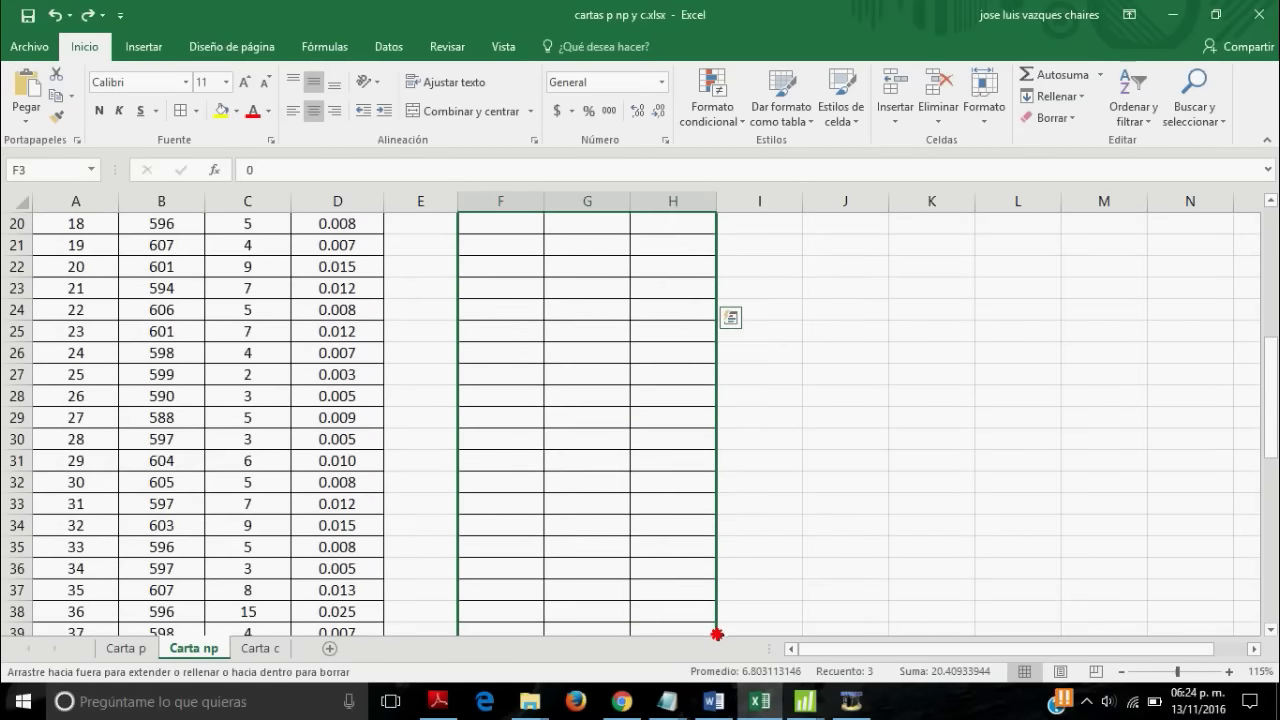
drag(716, 630, 717, 544)
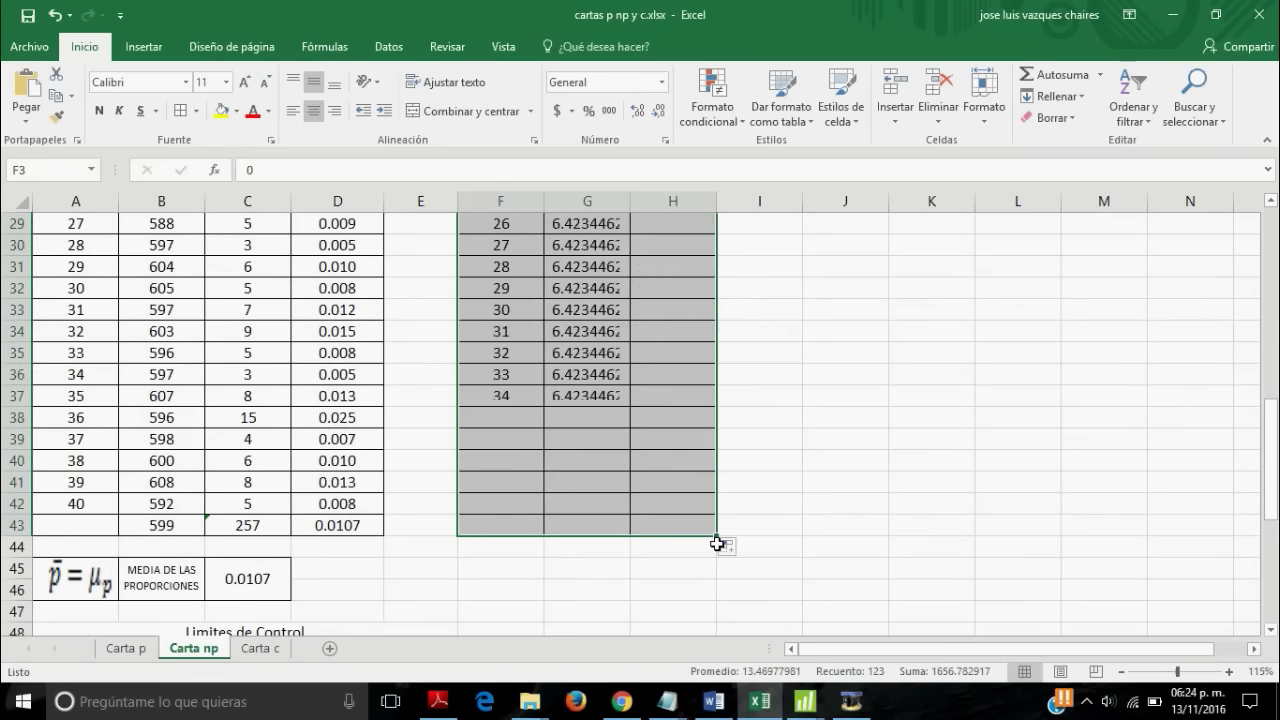
scroll(823, 497, up, 4)
scroll(823, 497, up, 4)
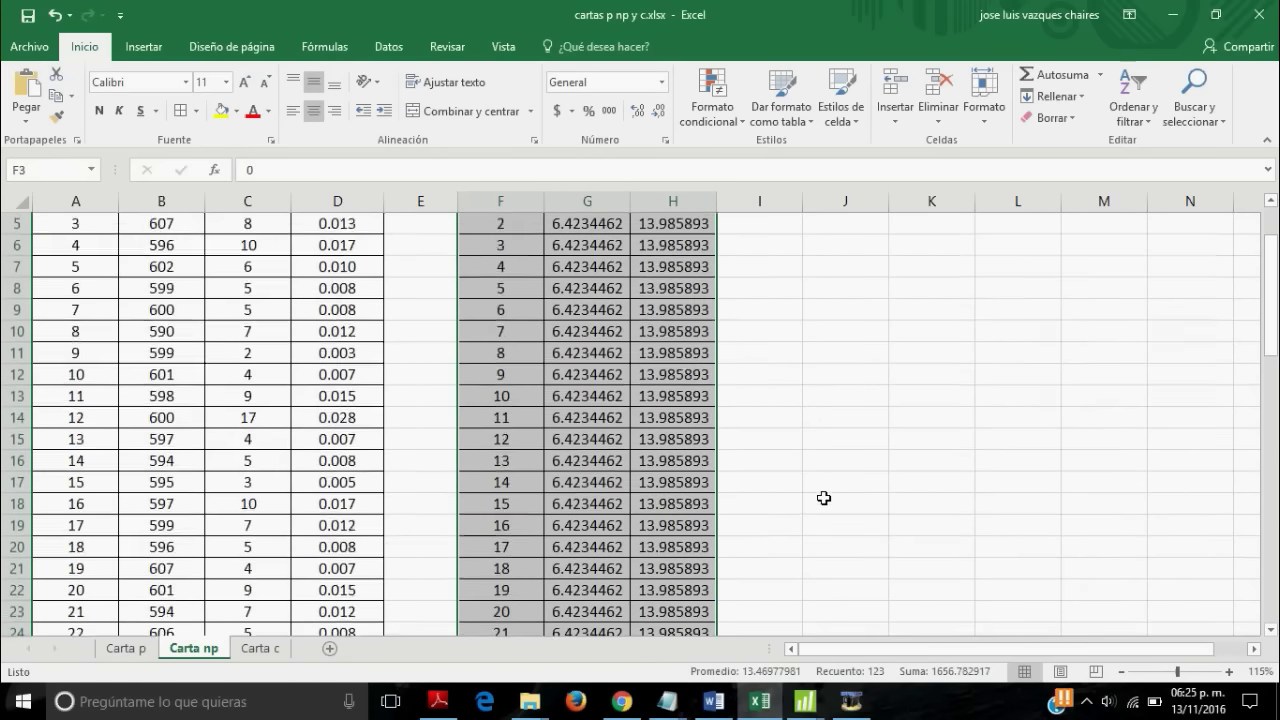
scroll(823, 497, up, 1)
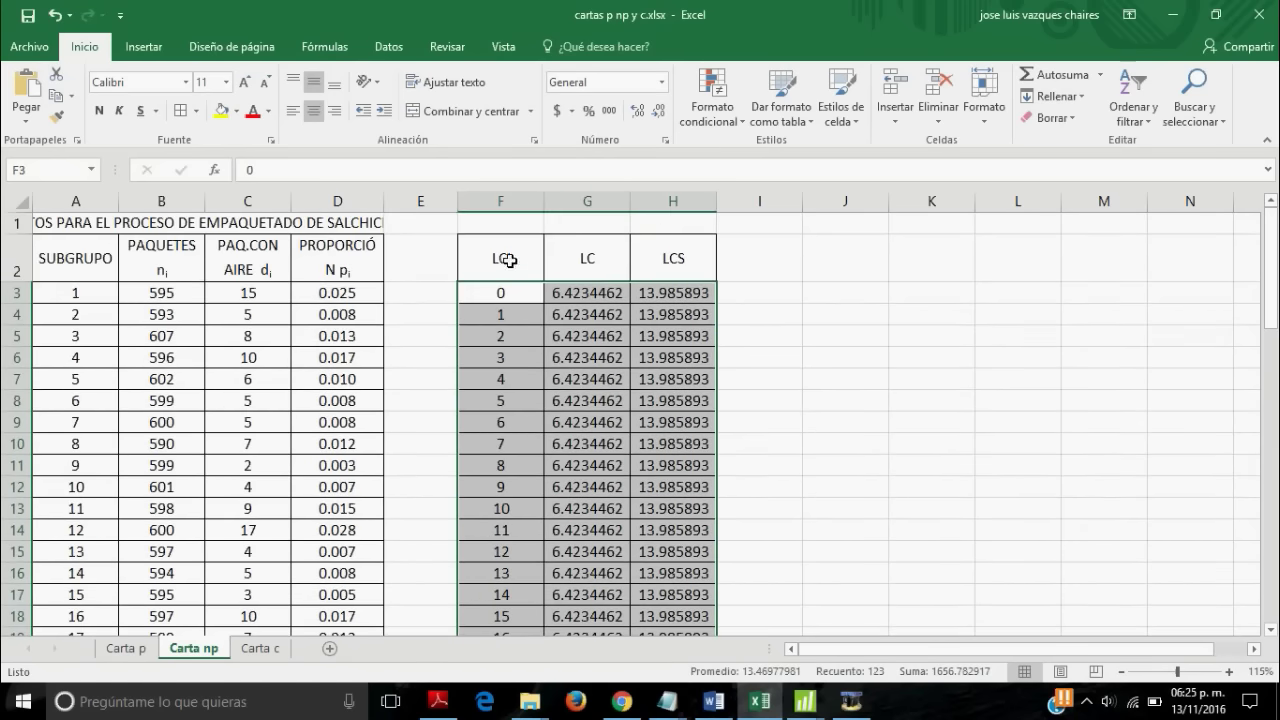
click(514, 299)
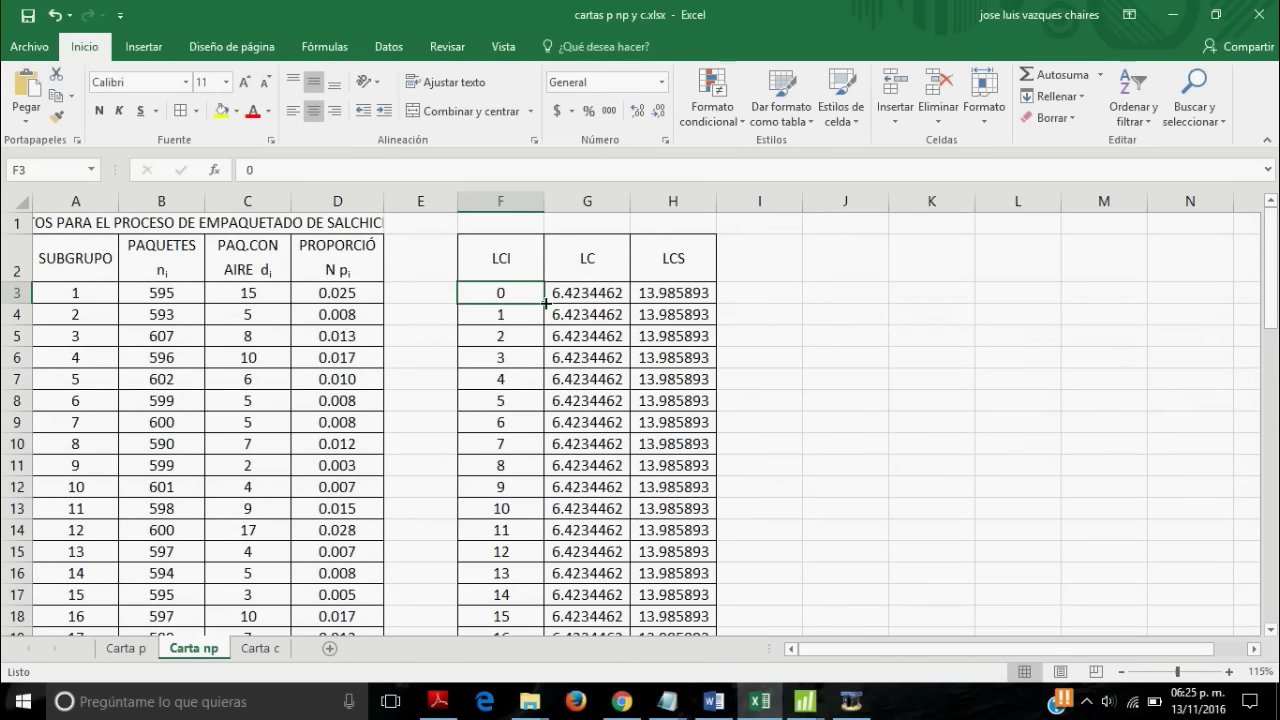
- Fill the LCI column down with 0 to match the LC and LCS columns
double_click(543, 302)
scroll(672, 334, down, 5)
scroll(670, 334, down, 5)
scroll(670, 334, up, 5)
scroll(668, 334, up, 5)
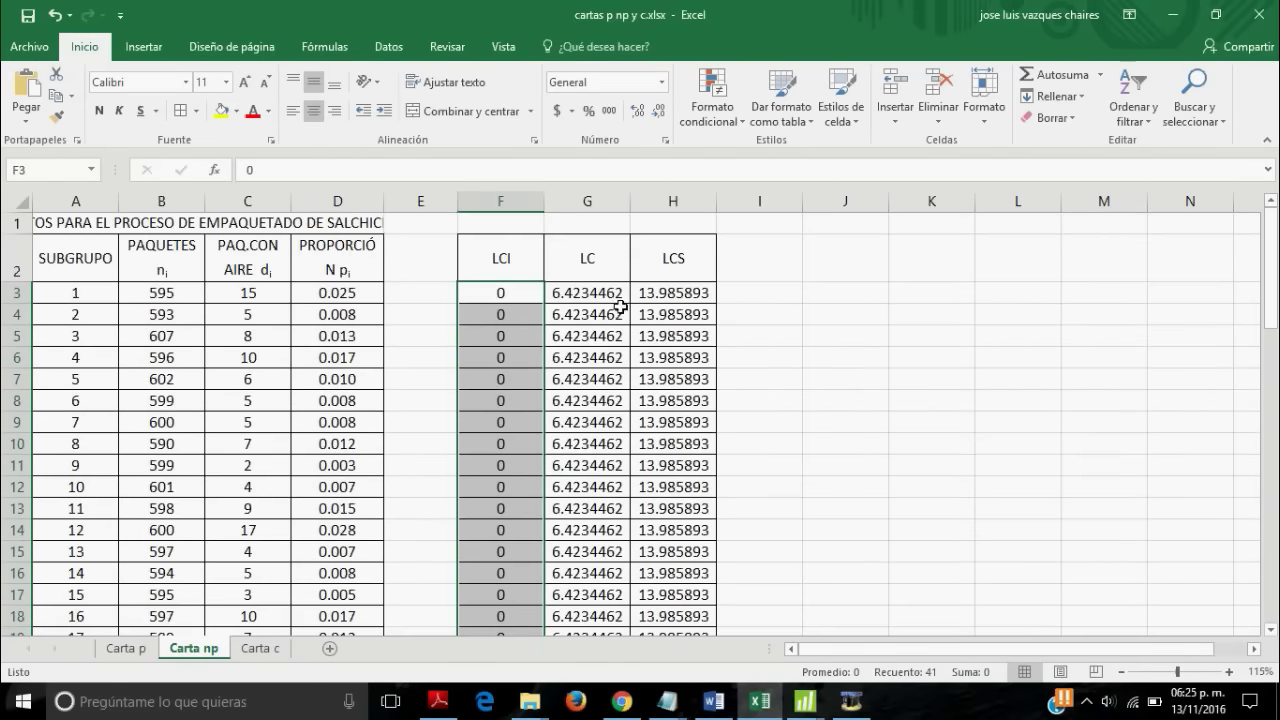
- Select the LCI, LC and LCS columns from the header through row 43 (F2:H43)
click(501, 244)
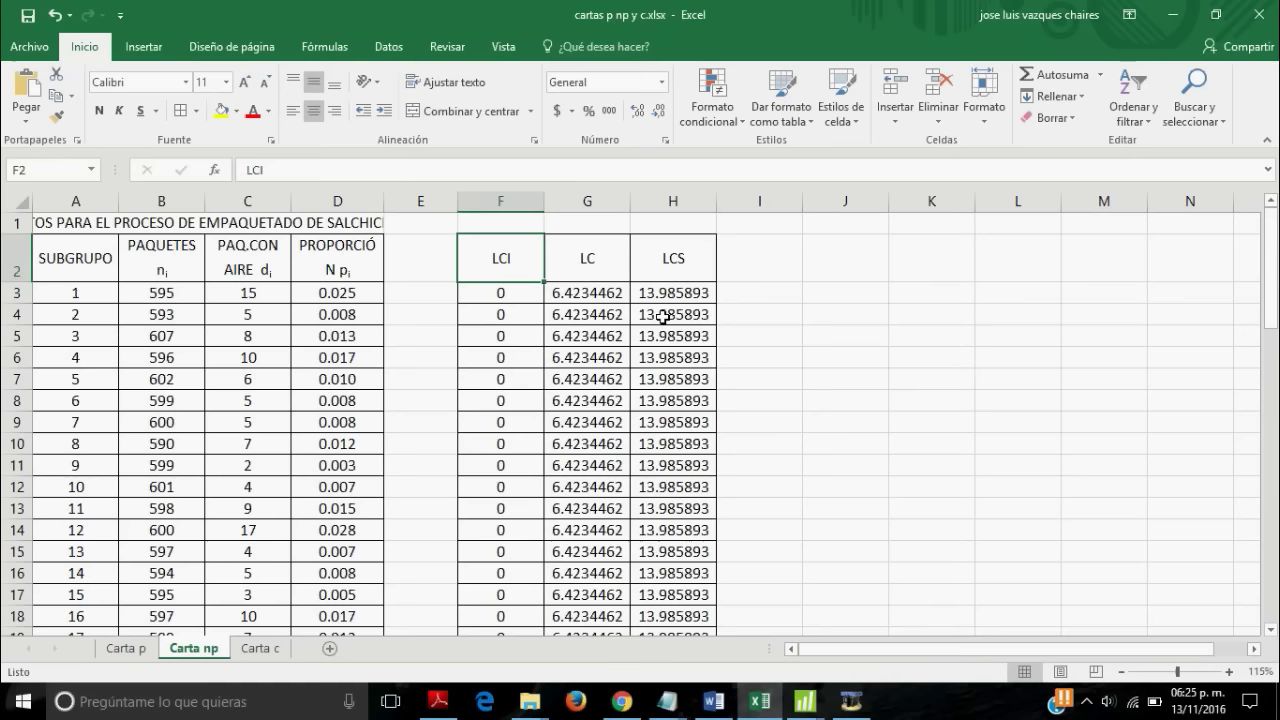
key(shift+Right)
key(shift+Right)
key(ctrl+shift+Down)
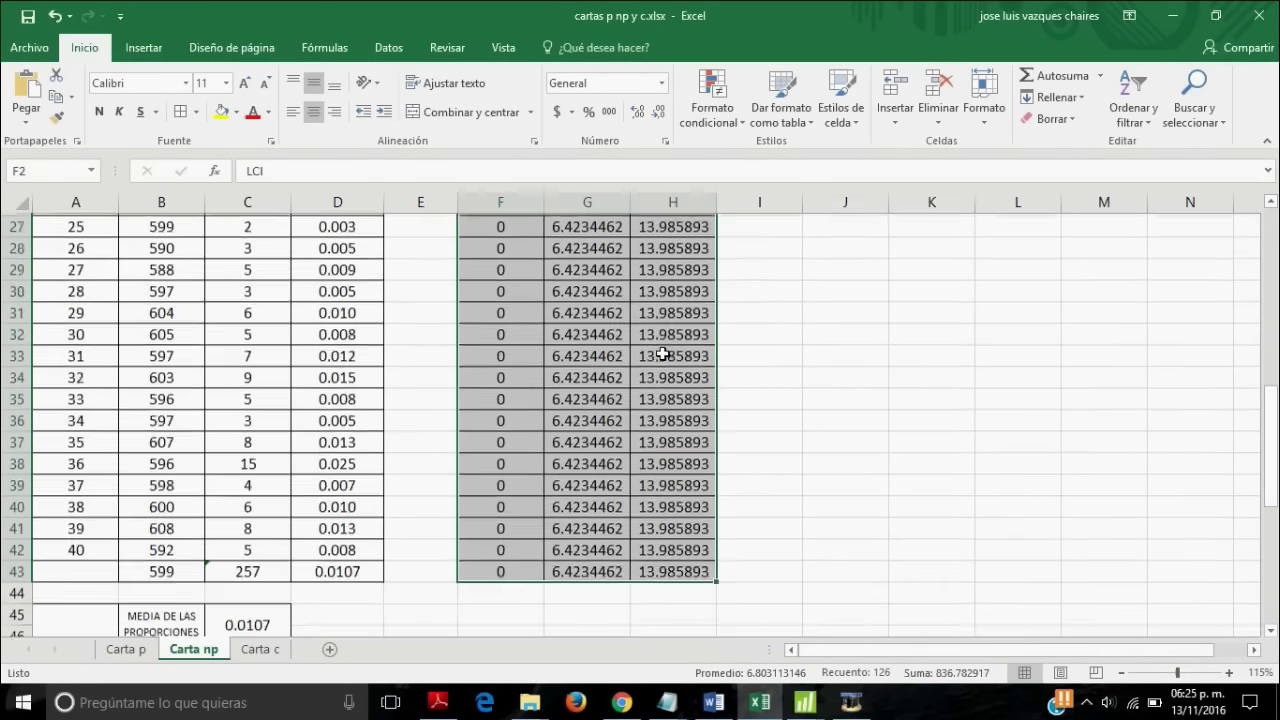
scroll(477, 503, up, 2)
scroll(477, 503, up, 4)
scroll(477, 506, up, 1)
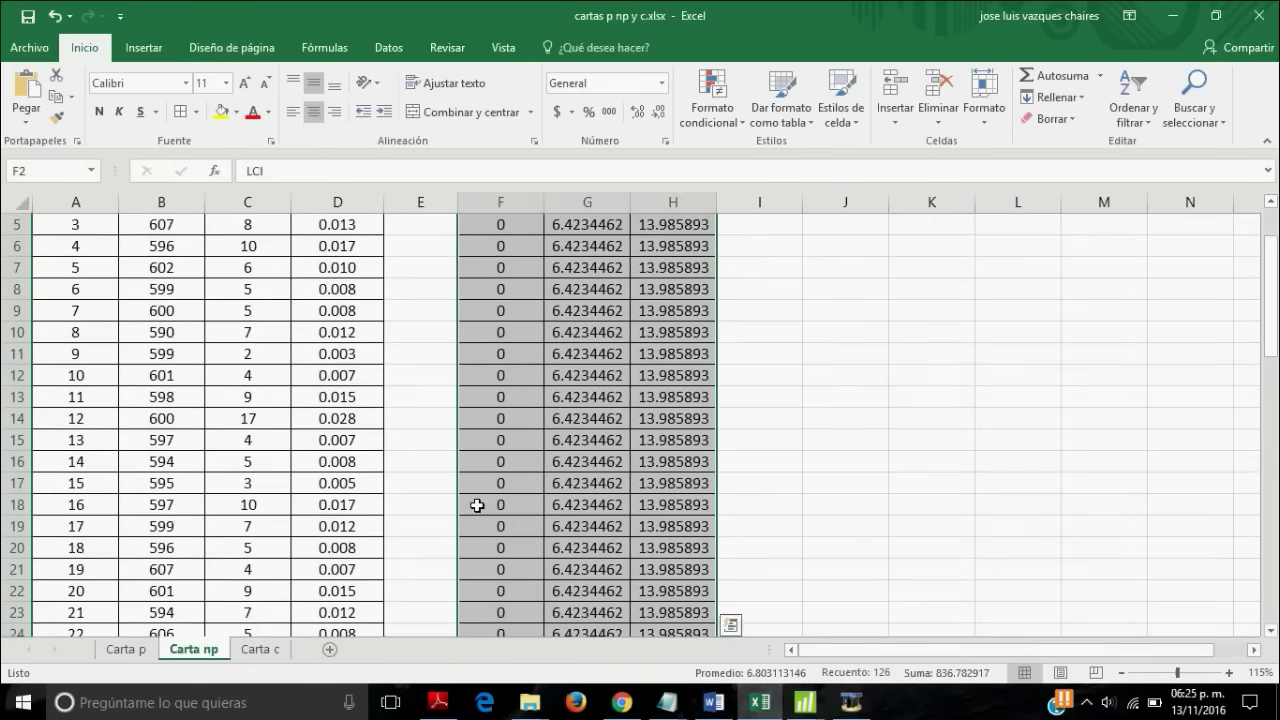
scroll(477, 506, up, 2)
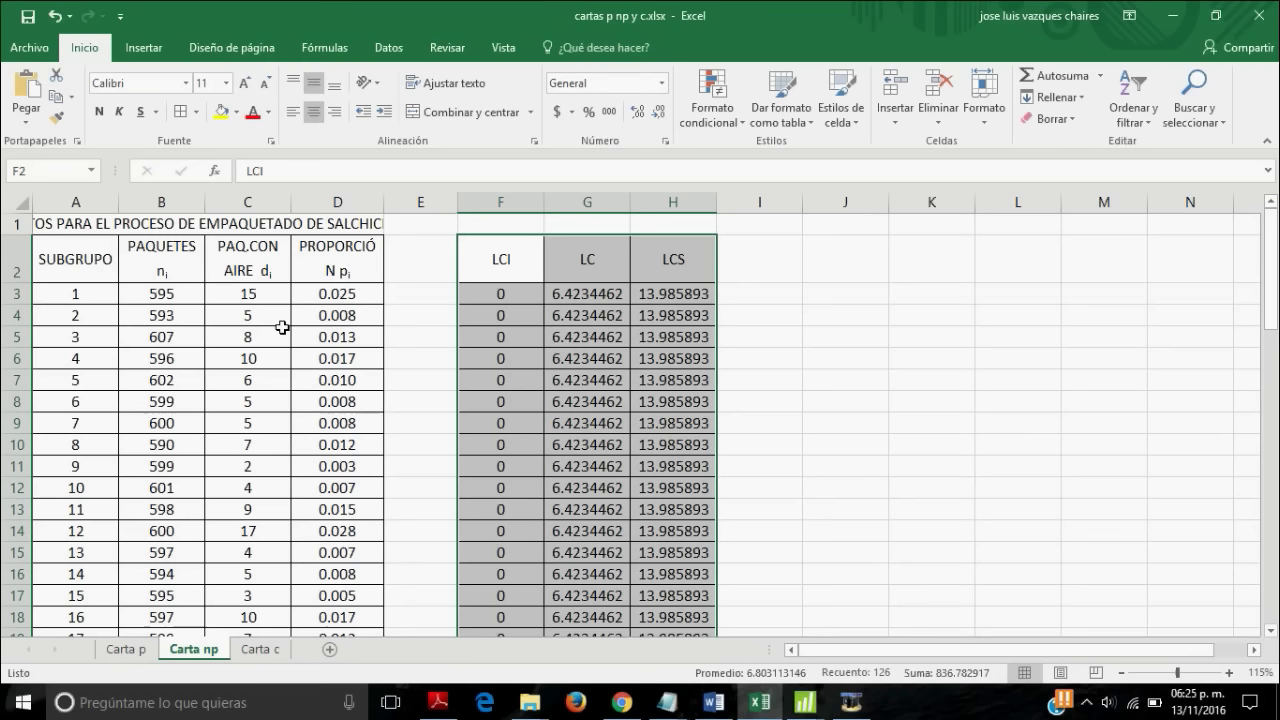
- Add the PAQ.CON AIRE header and its defect counts down to the last subgroup to the selection
ctrl+click(253, 268)
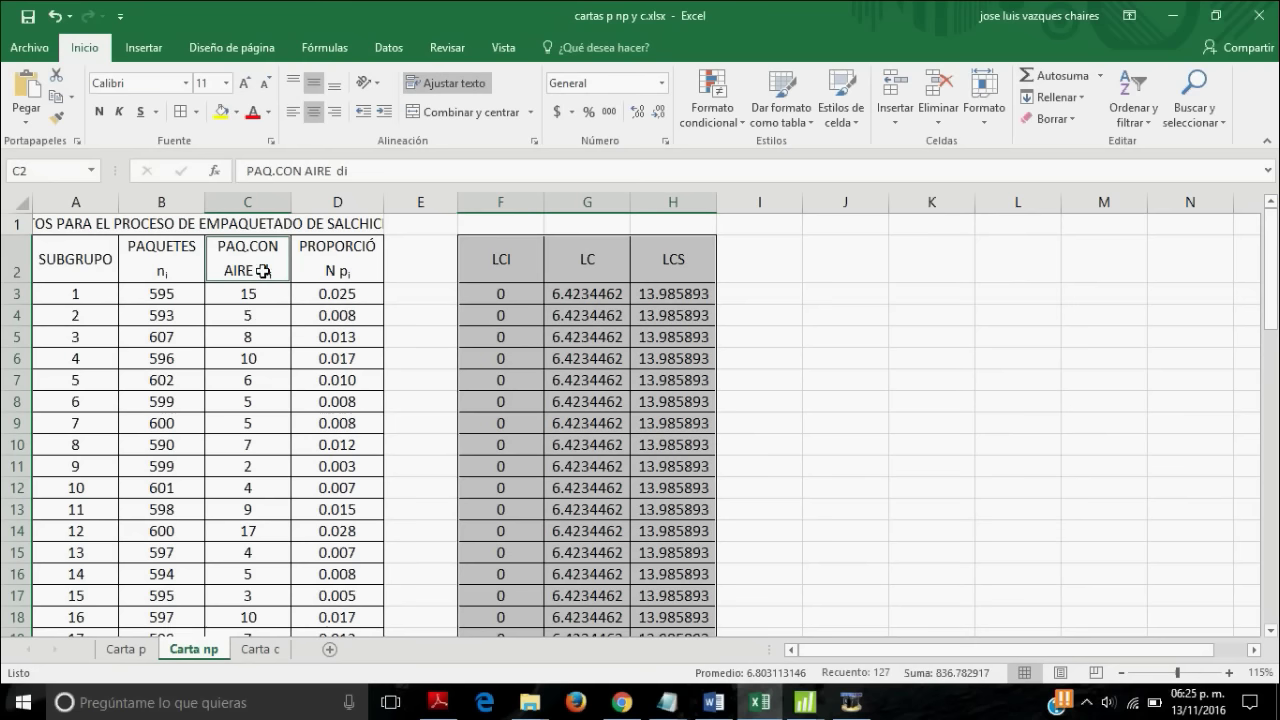
drag(262, 270, 252, 642)
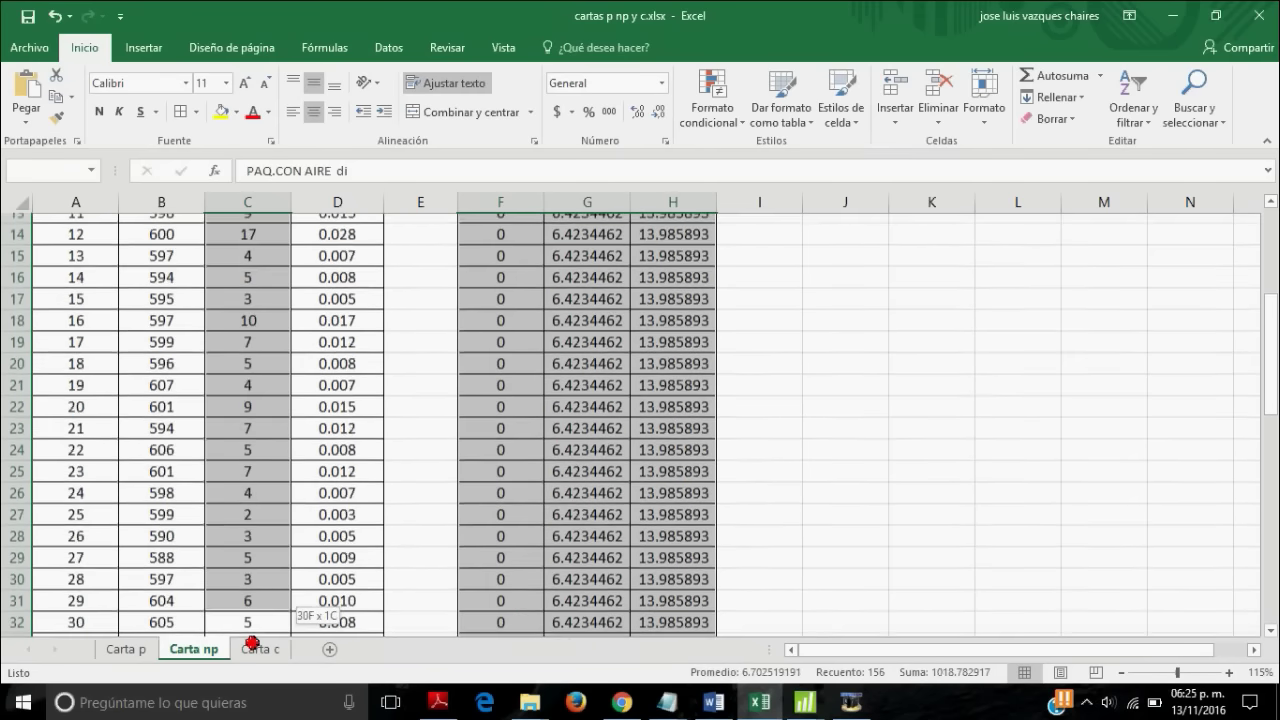
drag(252, 642, 253, 572)
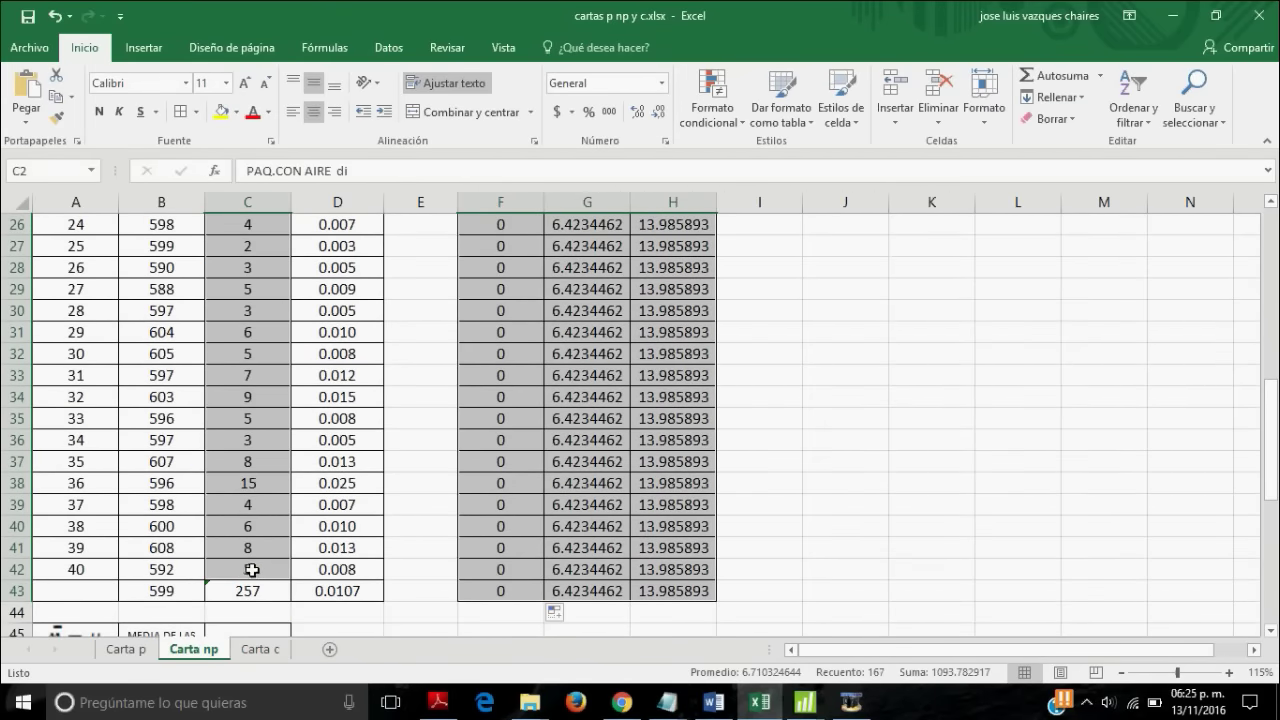
- Insert a basic 2D line chart of defect counts with the LCI, LC and LCS lines, then select it
click(145, 48)
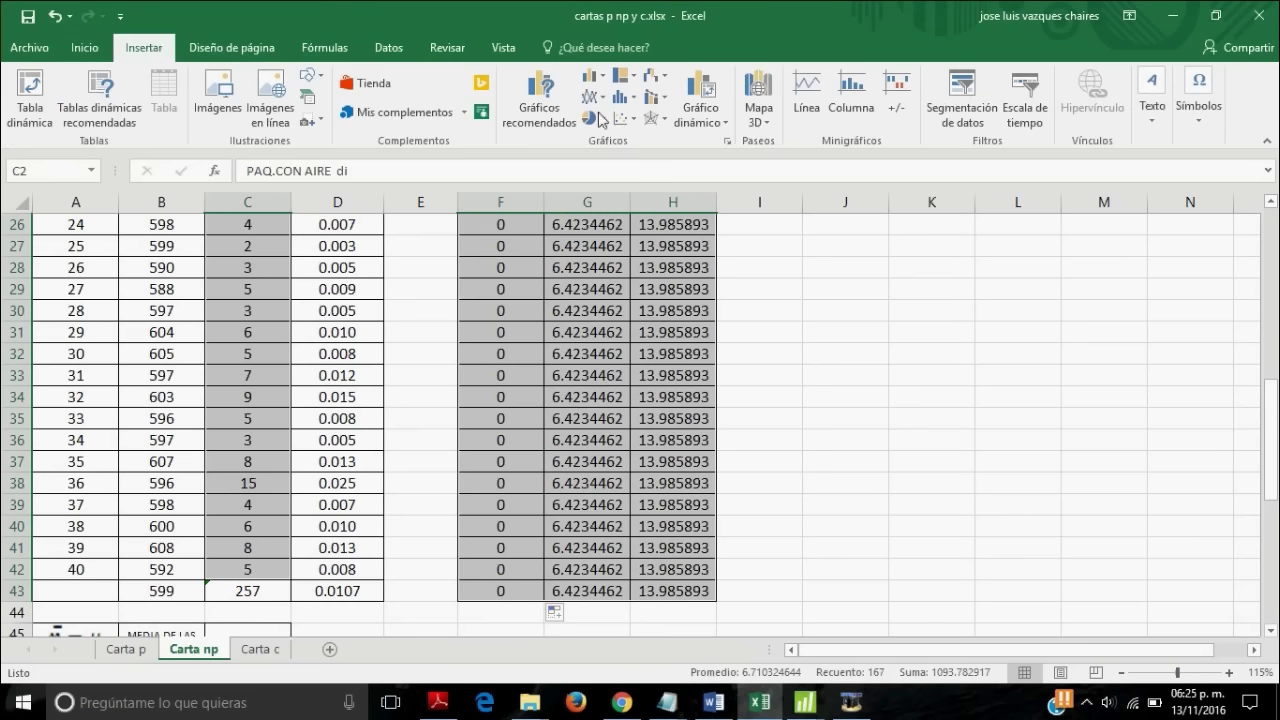
click(600, 98)
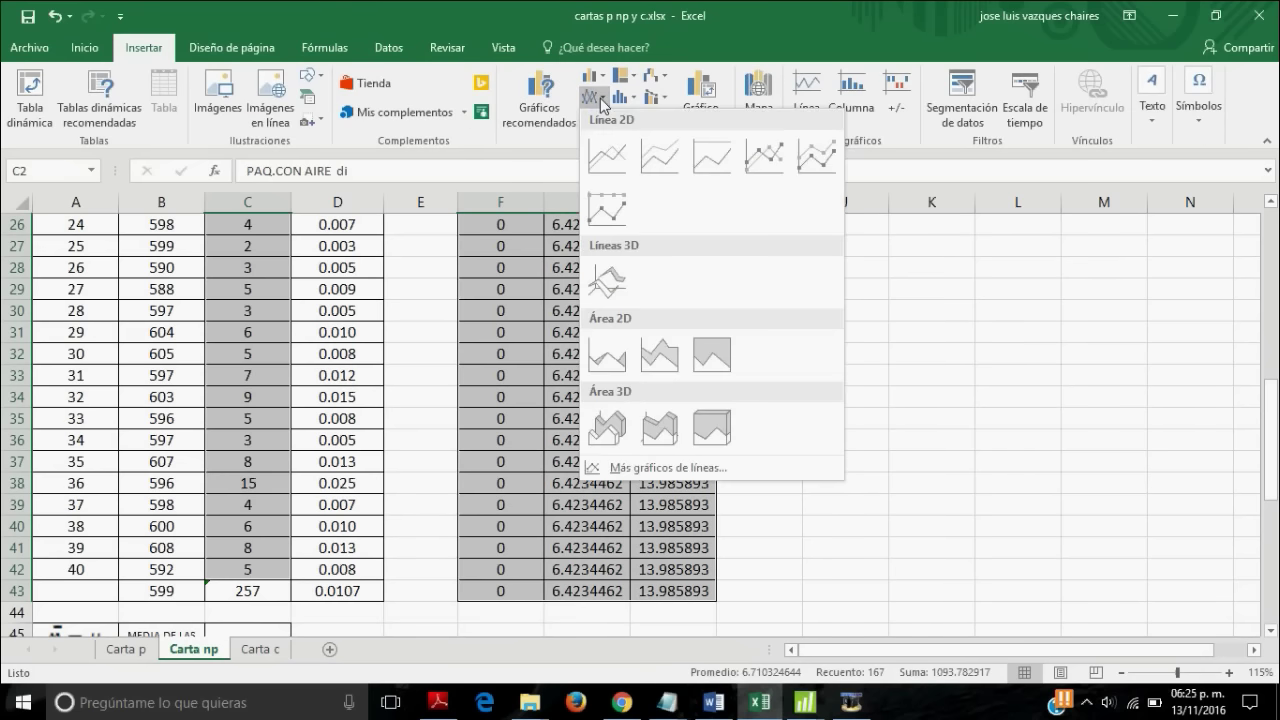
click(615, 158)
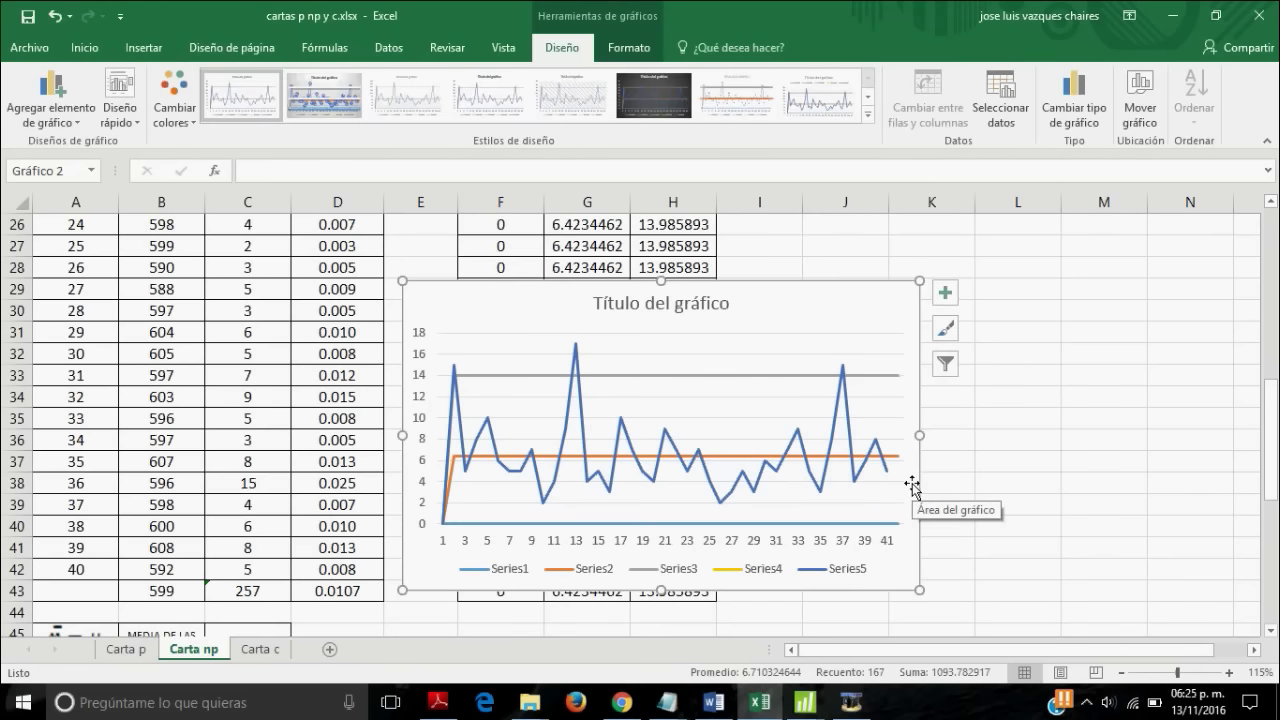
click(945, 328)
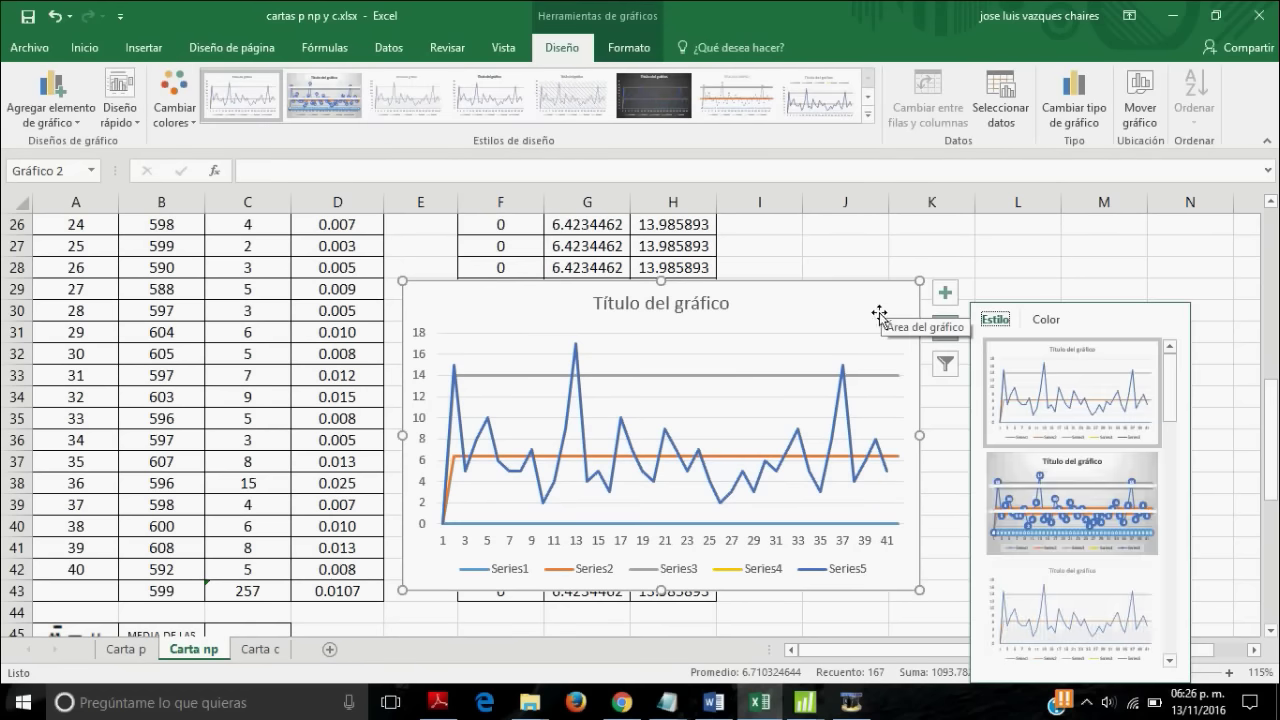
click(879, 315)
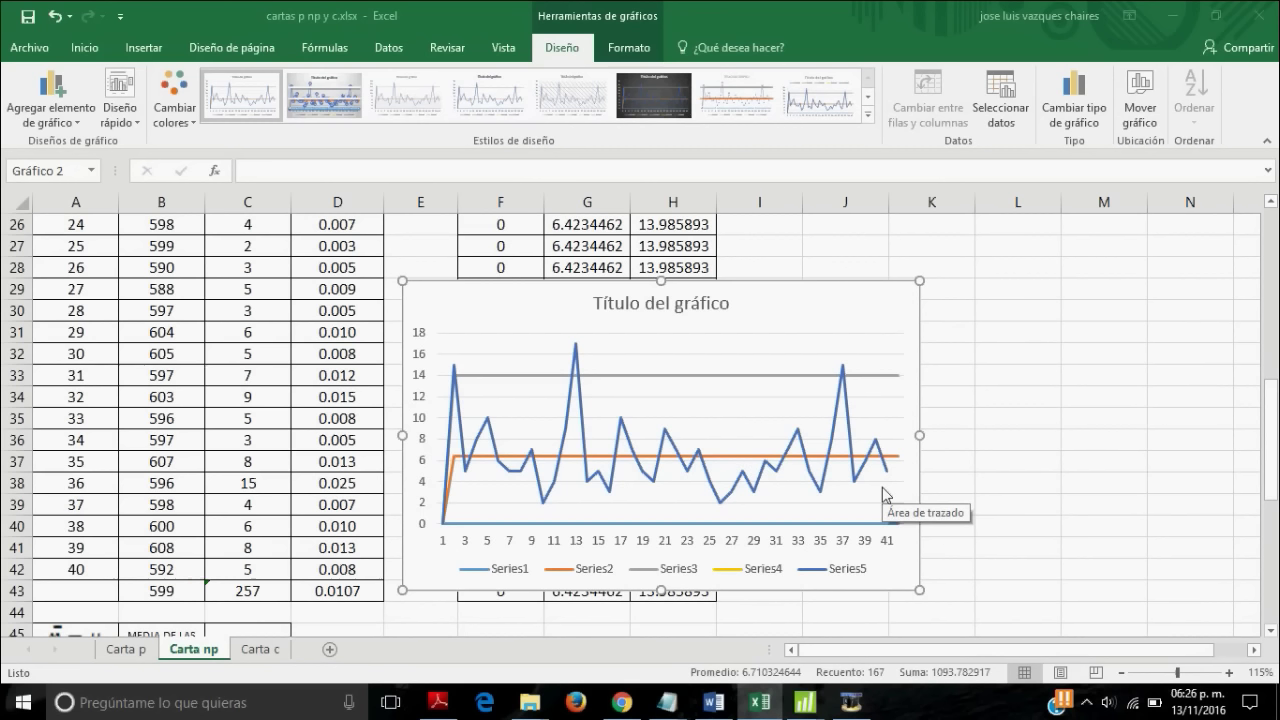
click(882, 487)
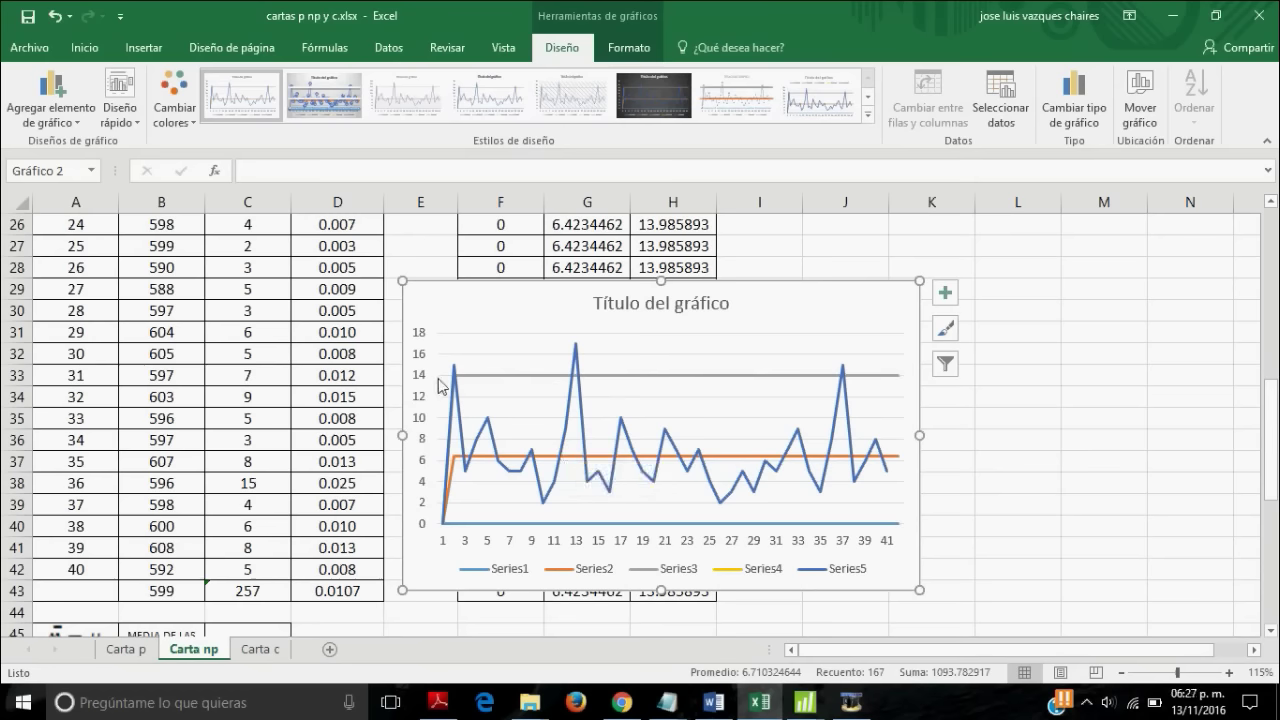
scroll(446, 390, down, 2)
scroll(470, 389, down, 2)
scroll(475, 388, down, 1)
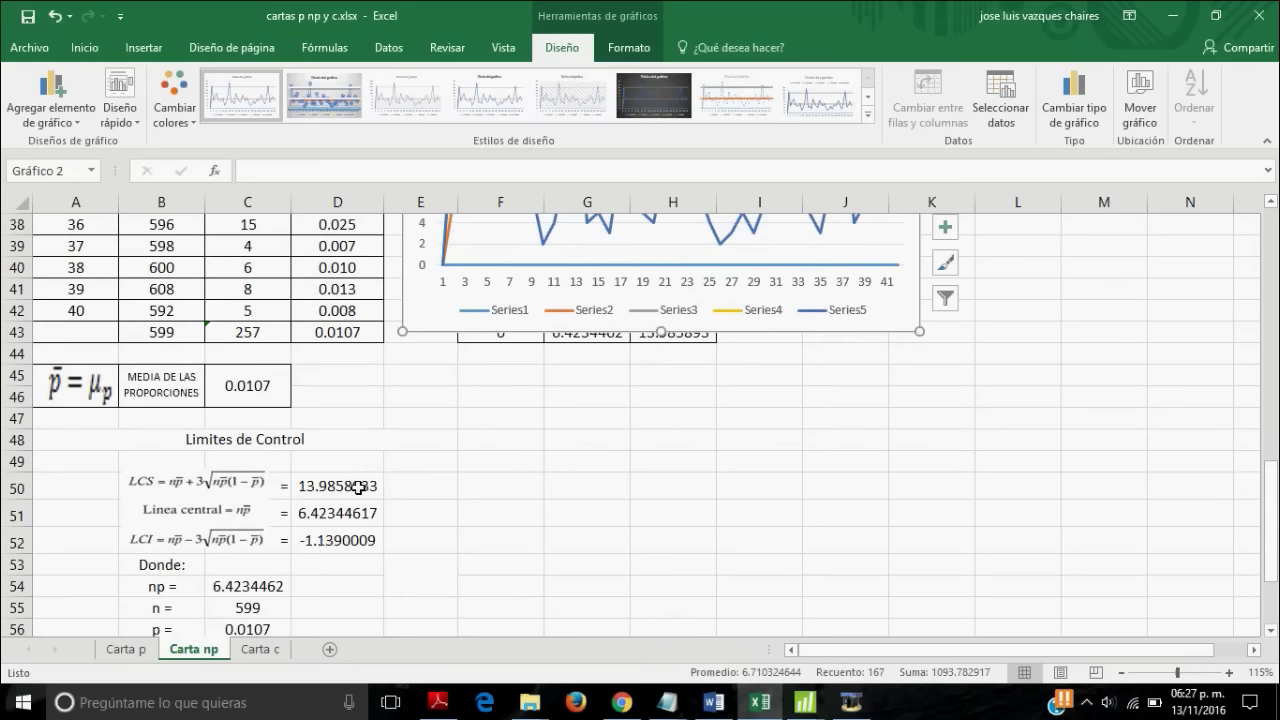
scroll(508, 460, up, 5)
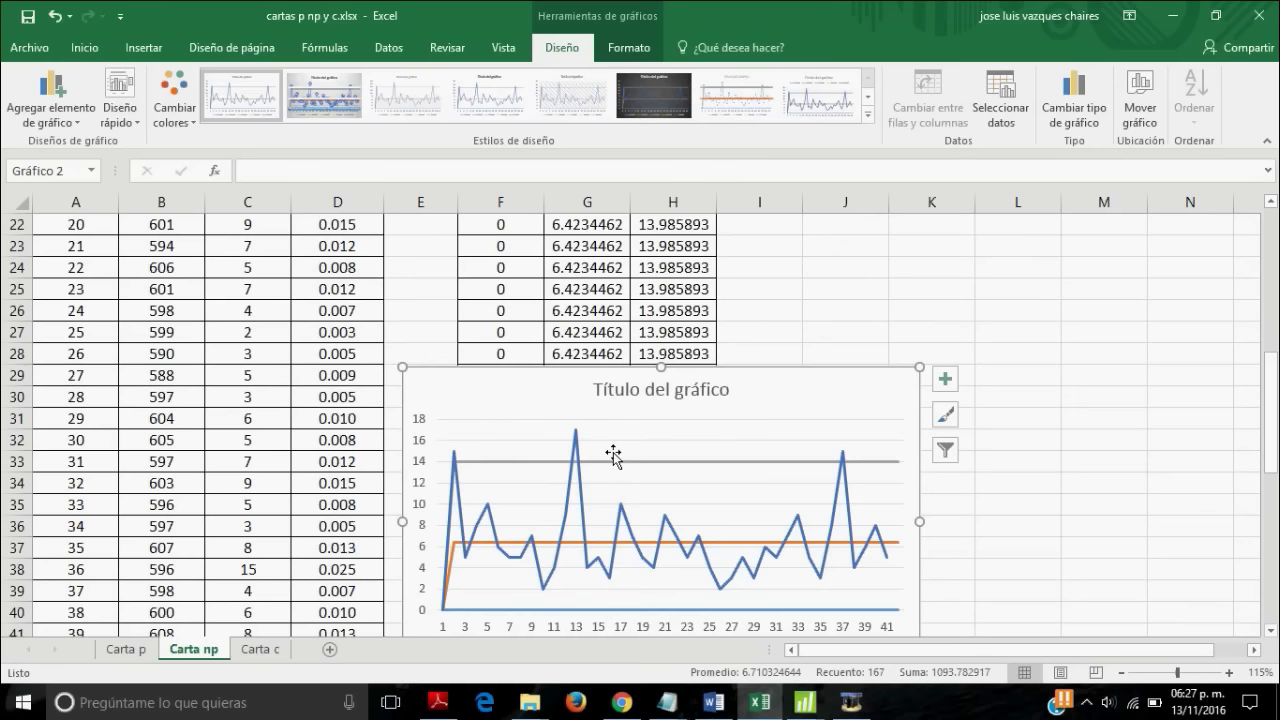
scroll(613, 455, down, 1)
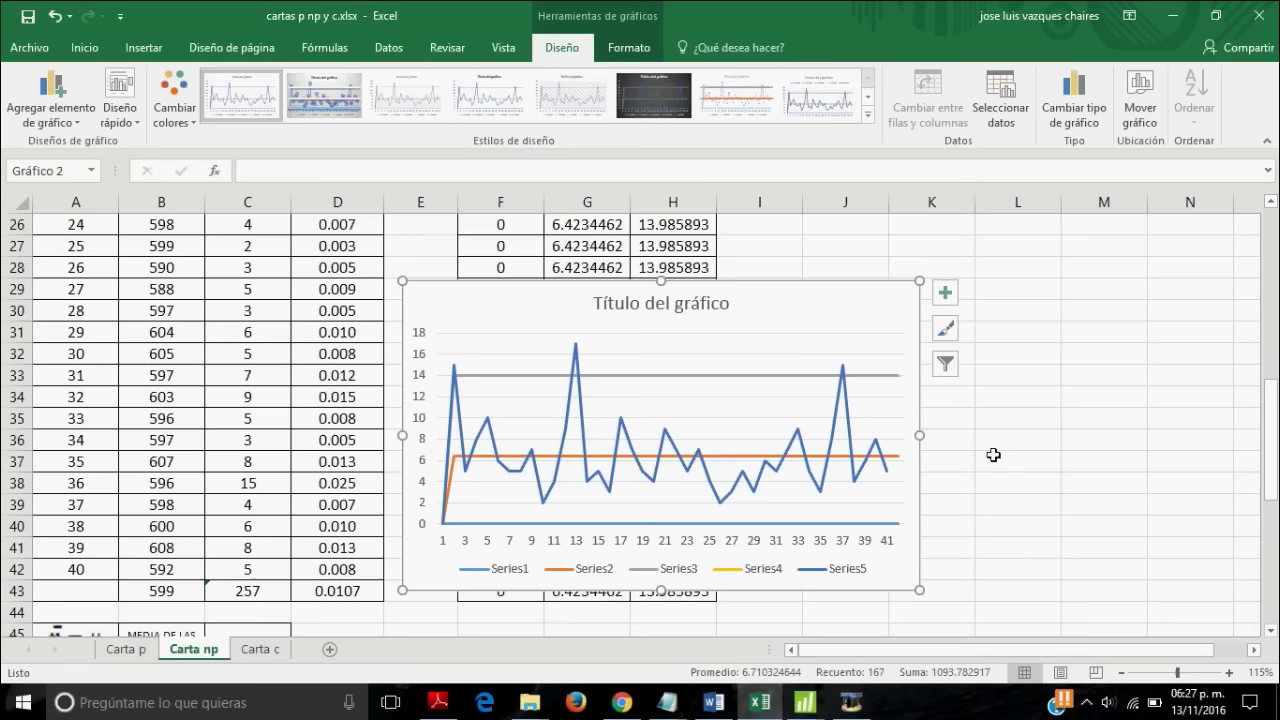
scroll(995, 460, up, 4)
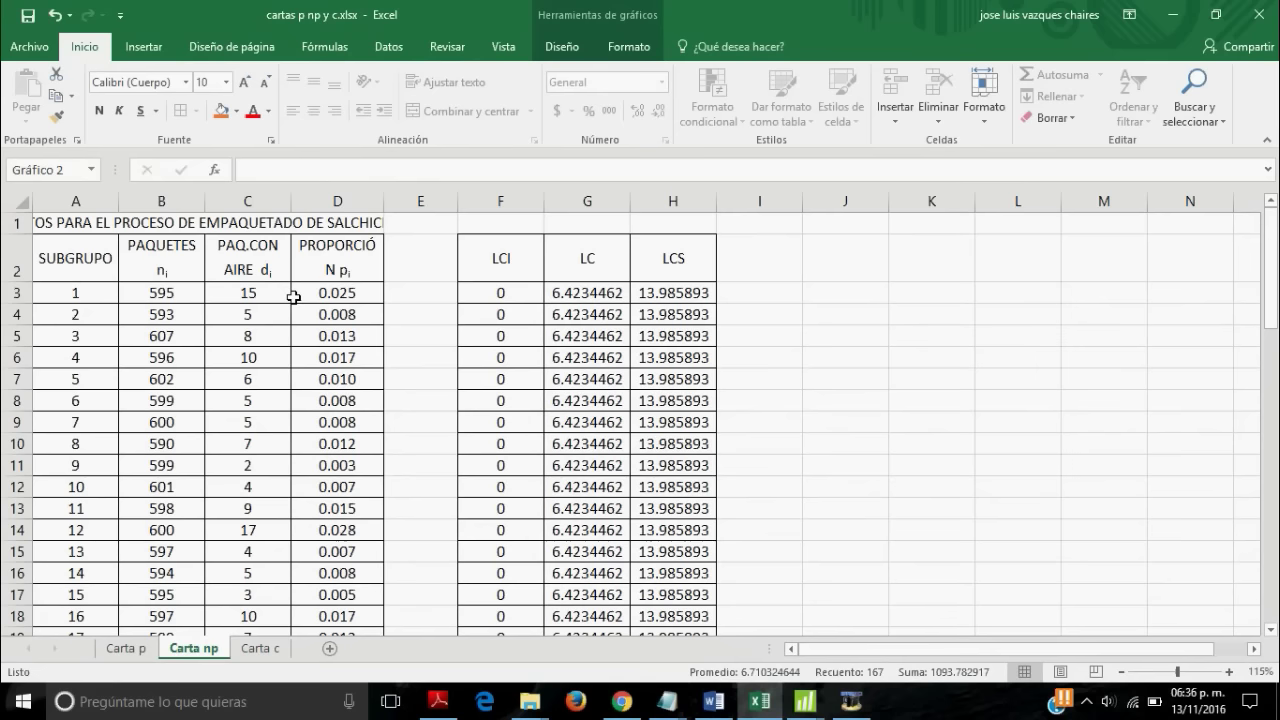
scroll(319, 388, down, 2)
scroll(319, 388, down, 2)
scroll(319, 388, down, 4)
scroll(319, 388, up, 8)
- Switch to Minitab's paquetes/con aire worksheet and open the NP attribute control chart dialog
click(804, 702)
click(659, 632)
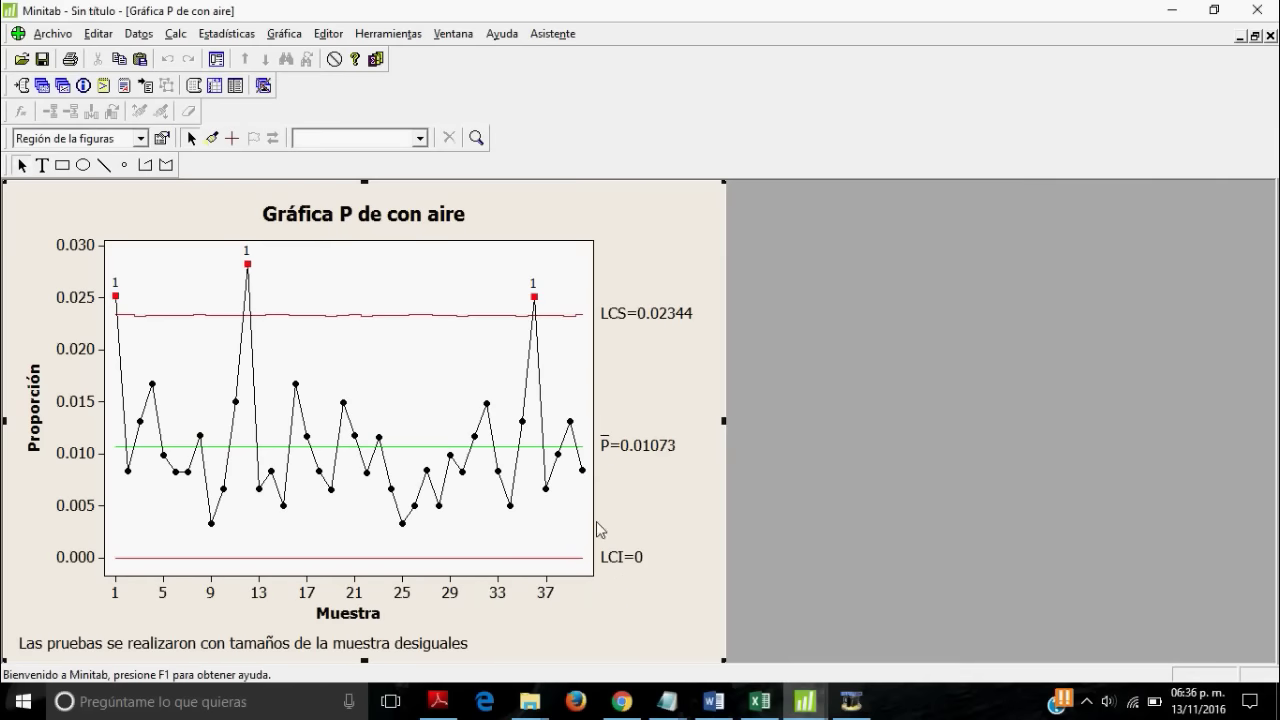
click(214, 86)
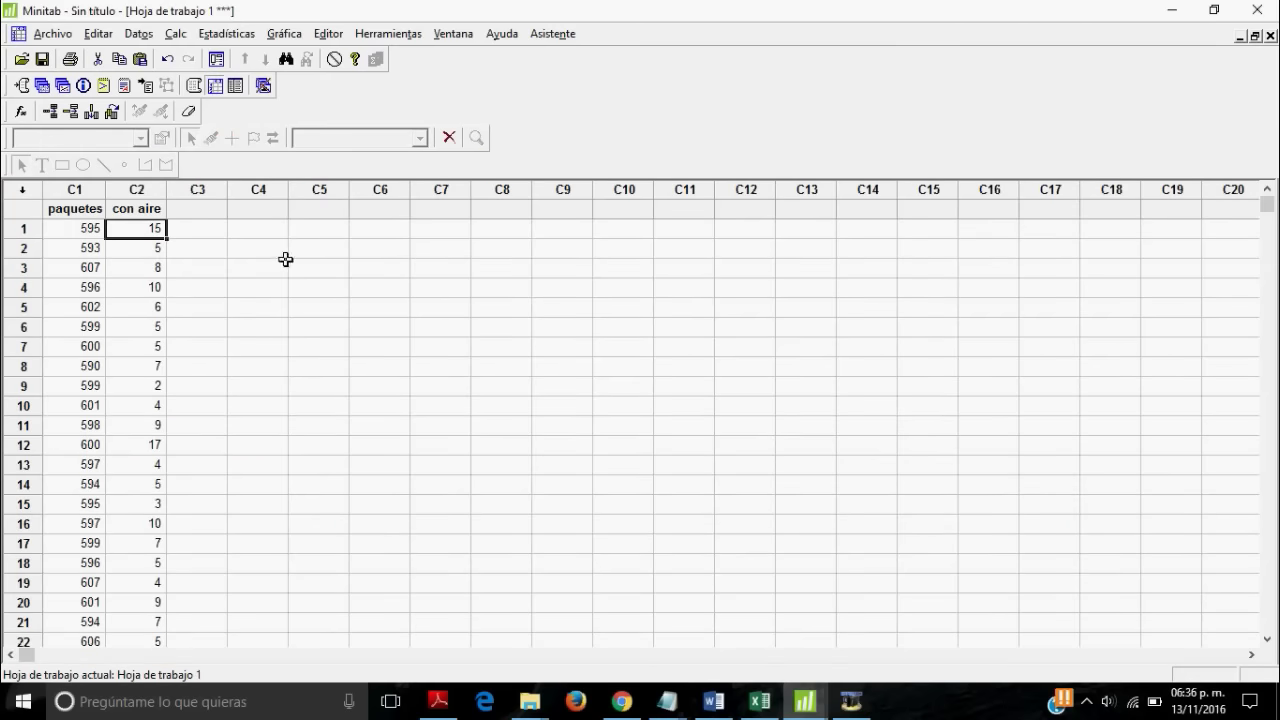
click(226, 36)
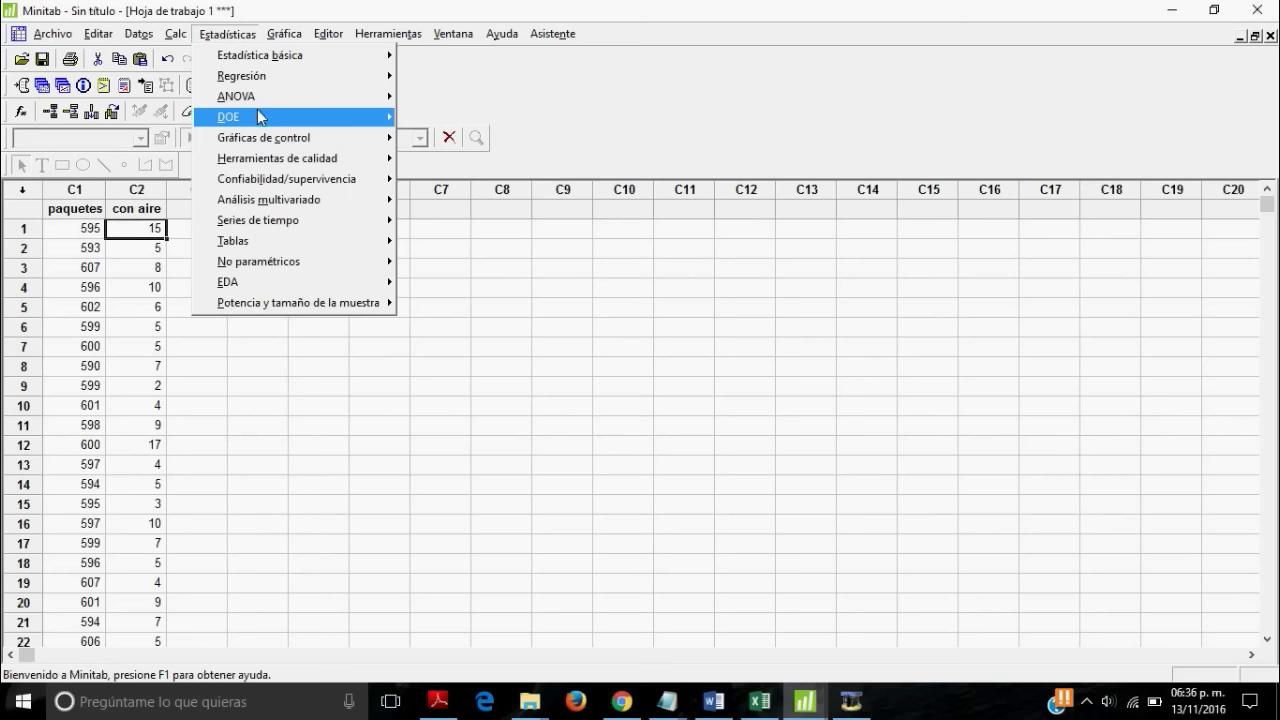
mouse_move(264, 138)
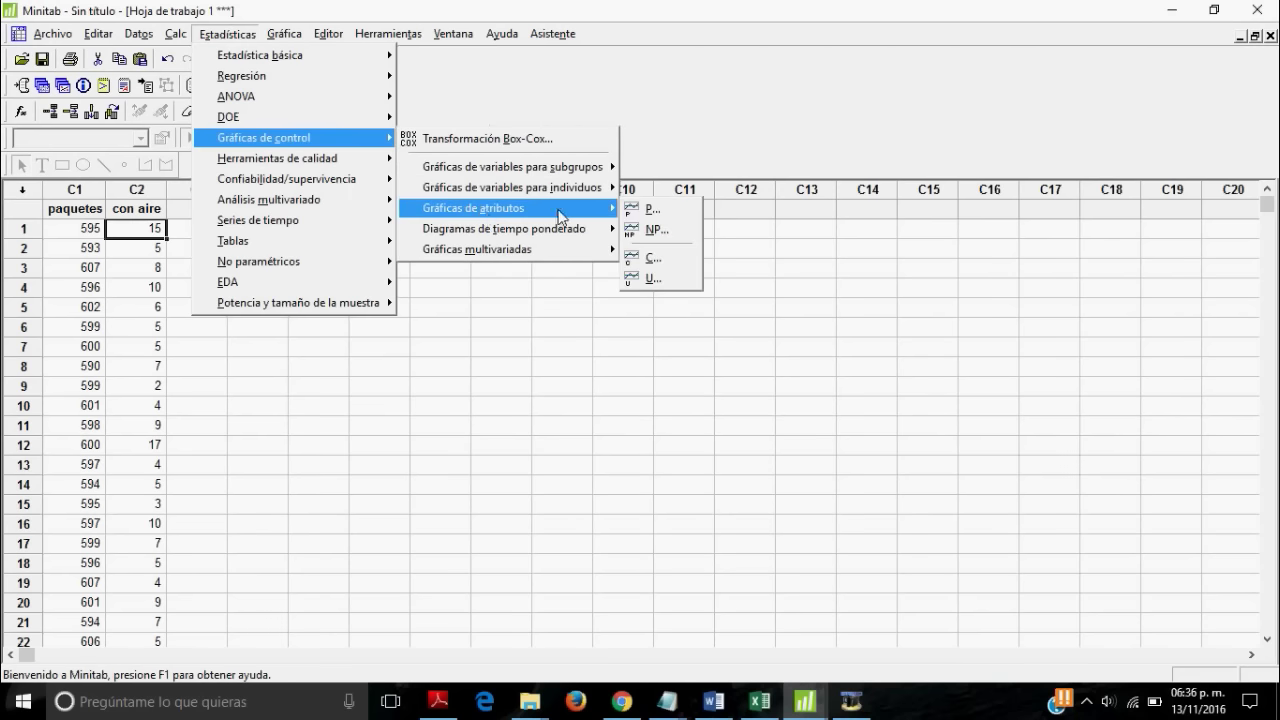
mouse_move(500, 208)
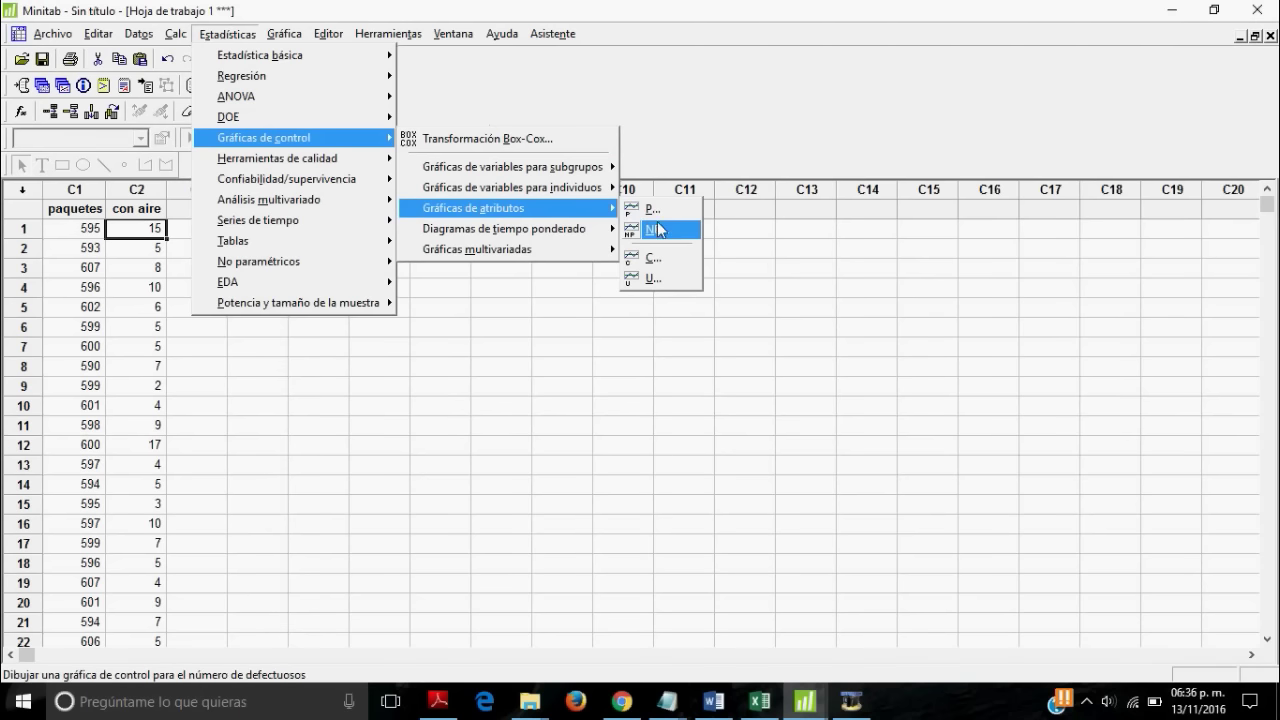
click(659, 238)
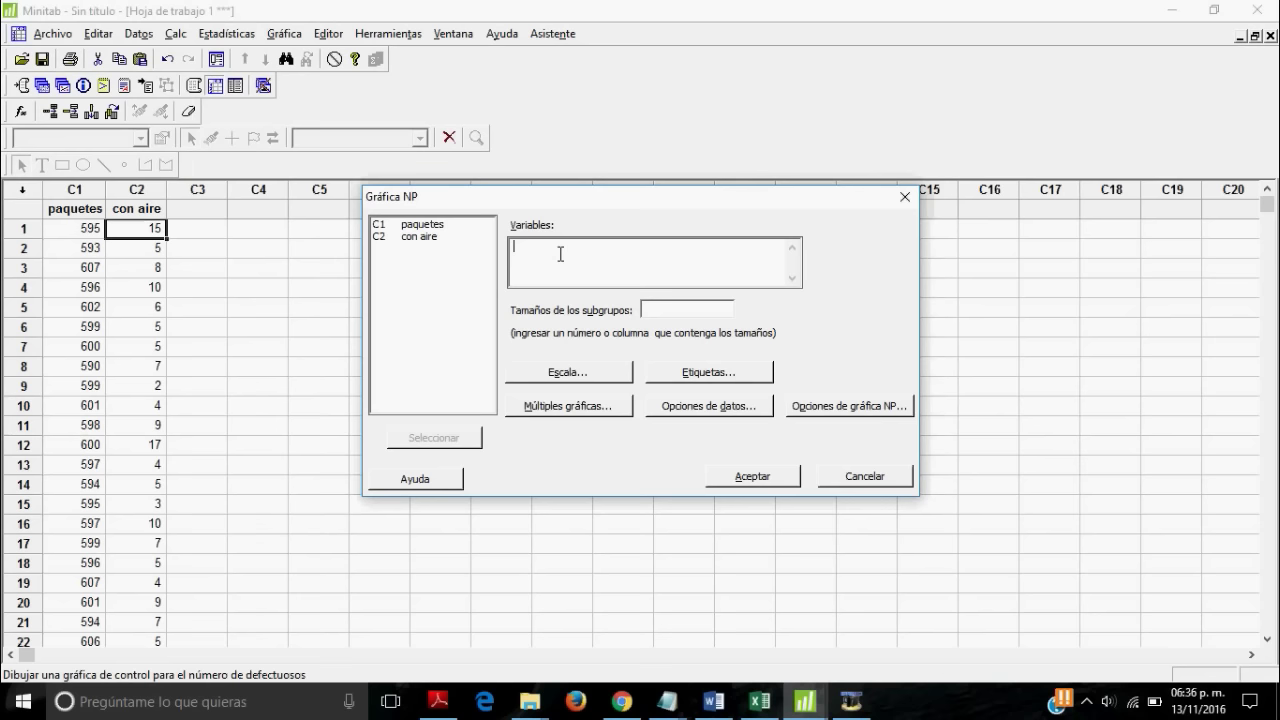
- Chart 'con aire' as the variable with 'paquetes' as subgroup sizes and accept
double_click(427, 240)
click(666, 310)
double_click(424, 226)
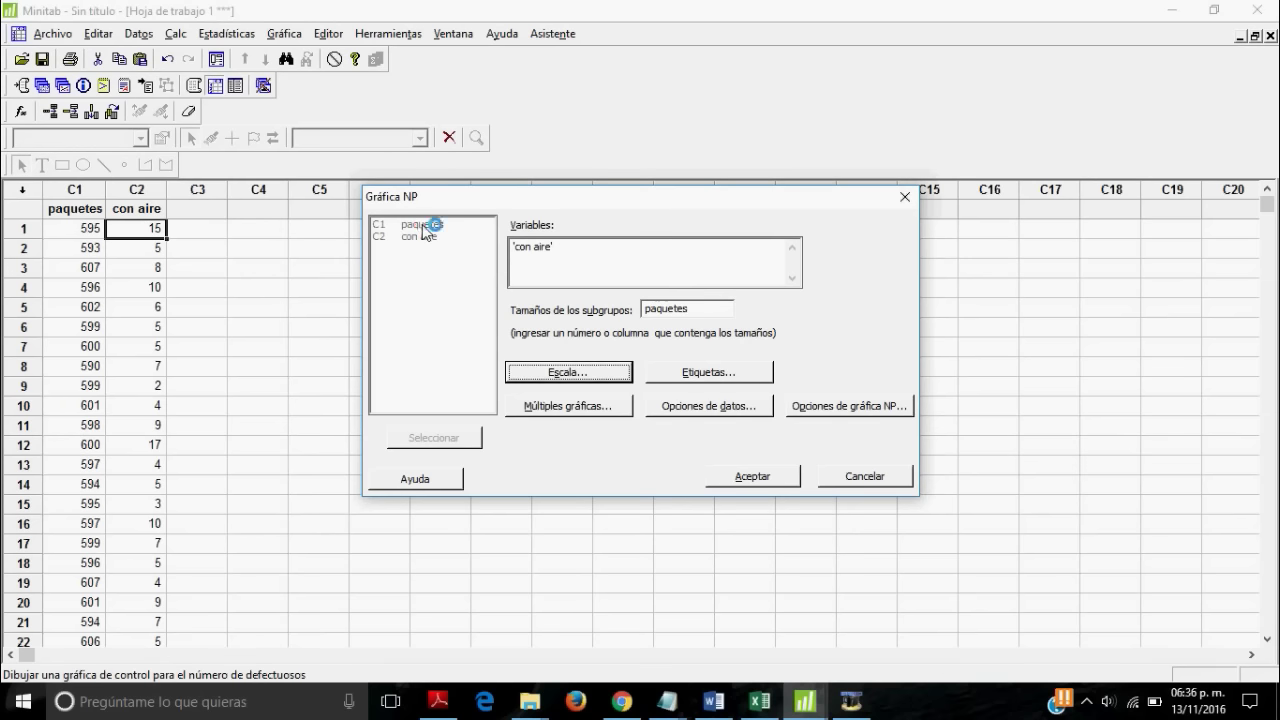
click(769, 474)
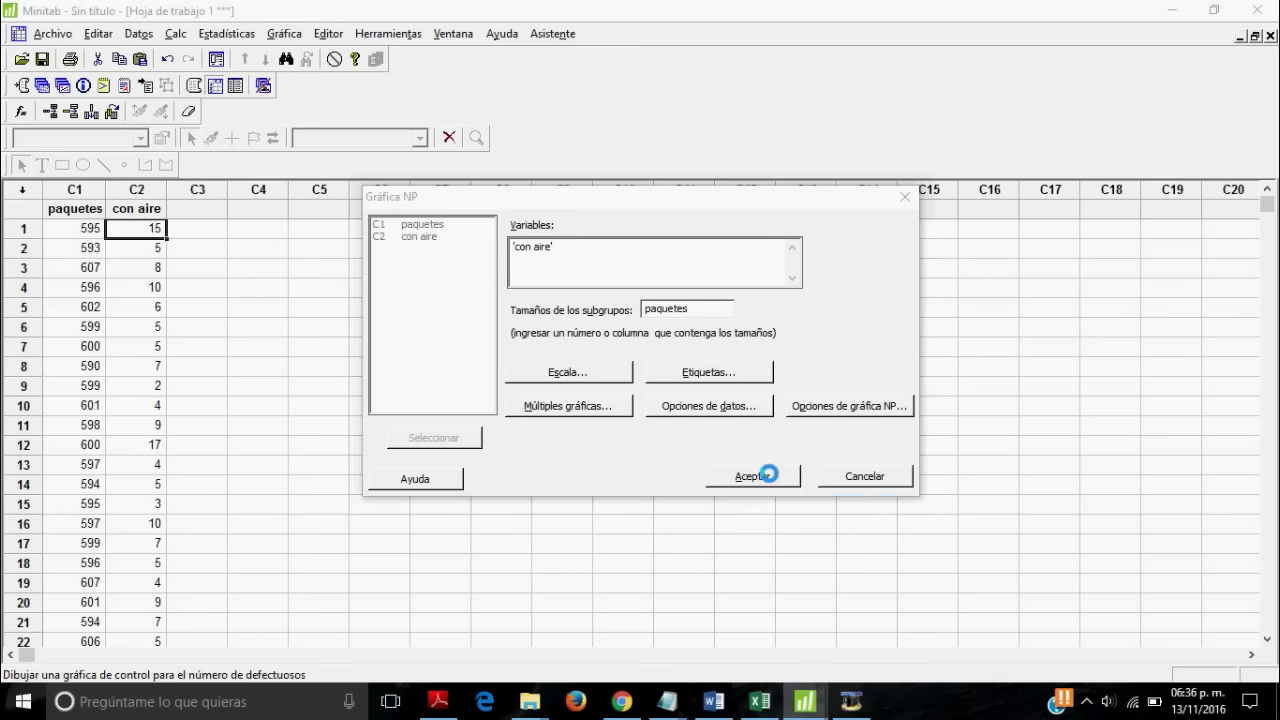
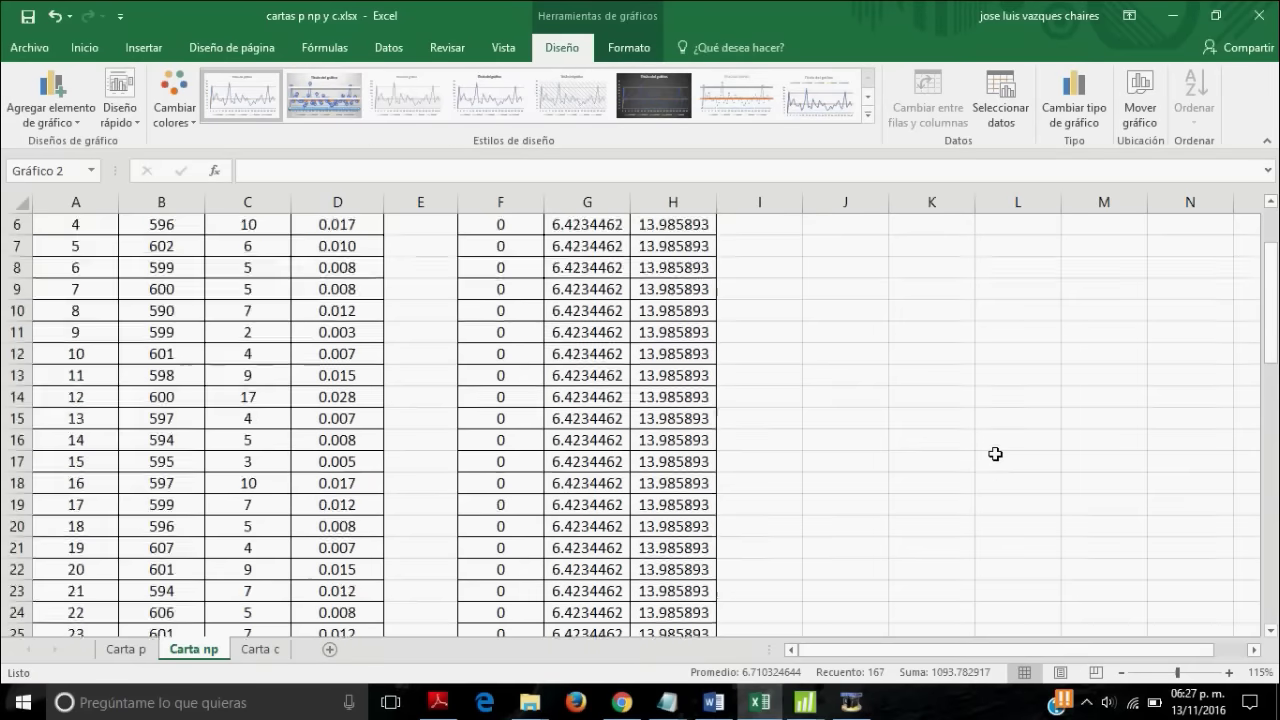
- Leave the Minitab NP chart and bring Excel's Carta np sheet with its LCI, LC and LCS values back to view
scroll(994, 451, up, 1)
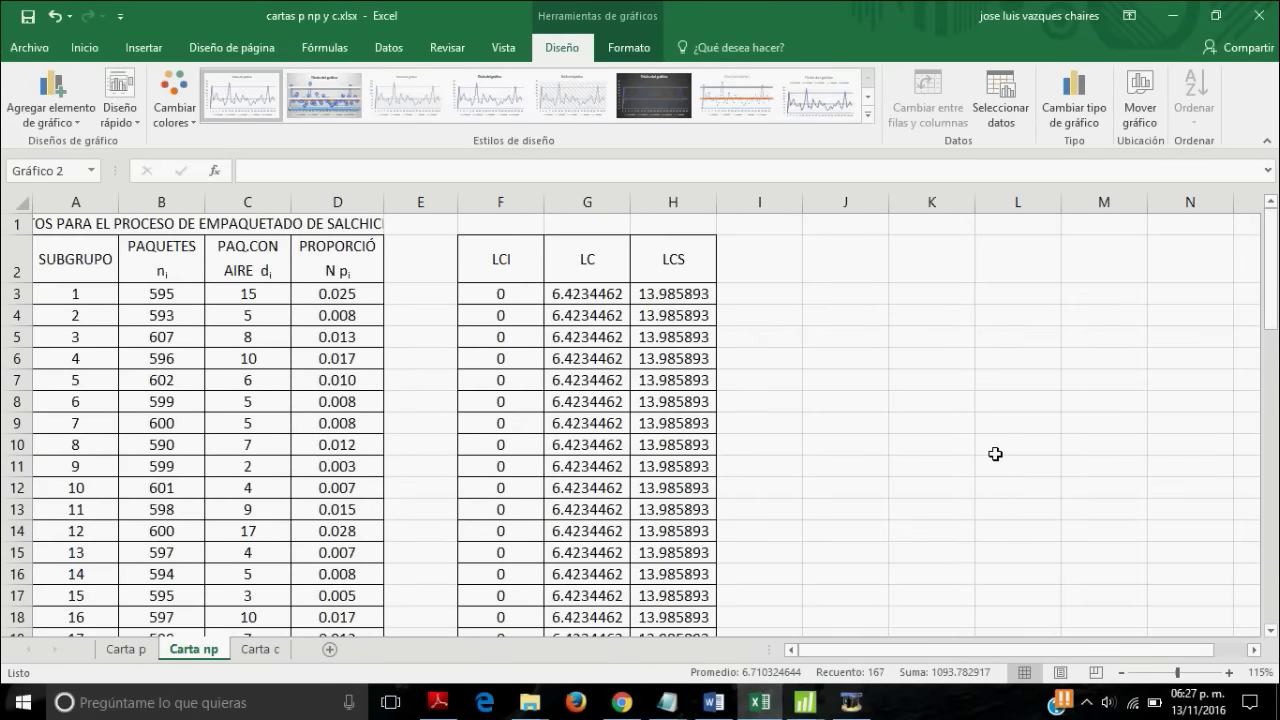
- Switch to the Carta c sheet and scroll through its monthly defects table
scroll(994, 454, down, 5)
scroll(994, 454, down, 3)
scroll(994, 454, down, 3)
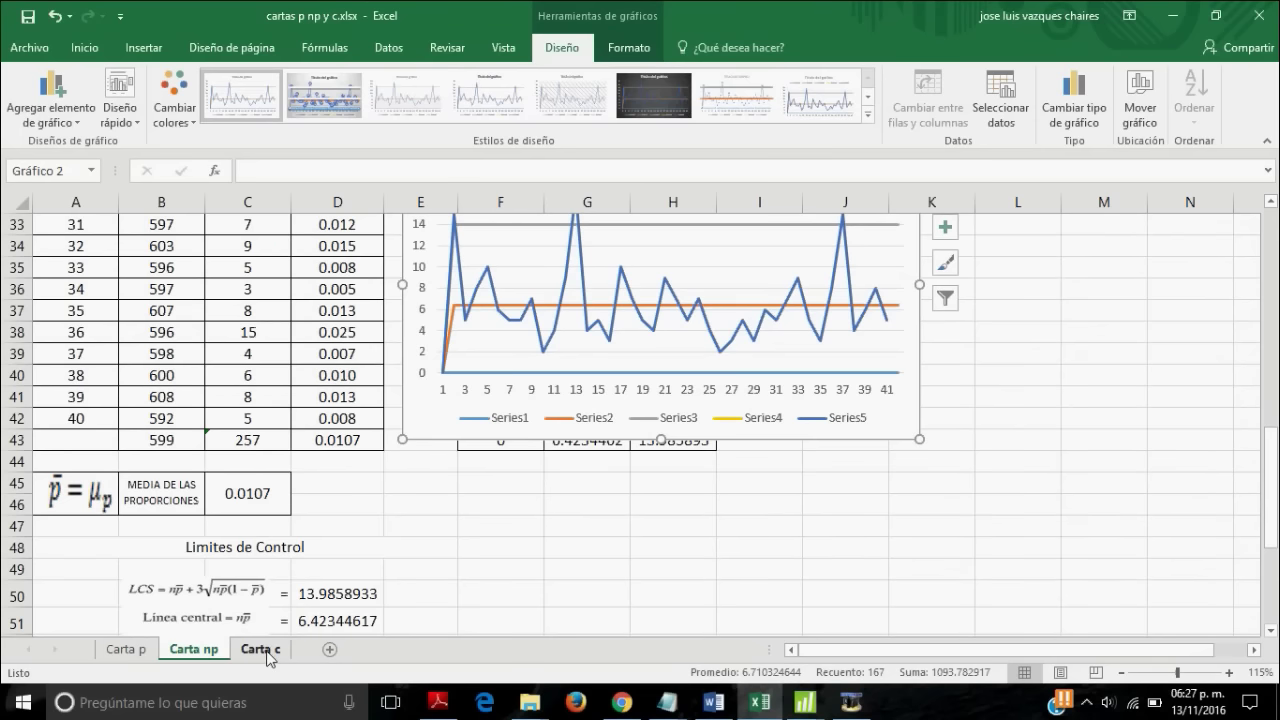
scroll(408, 535, up, 10)
scroll(410, 537, up, 1)
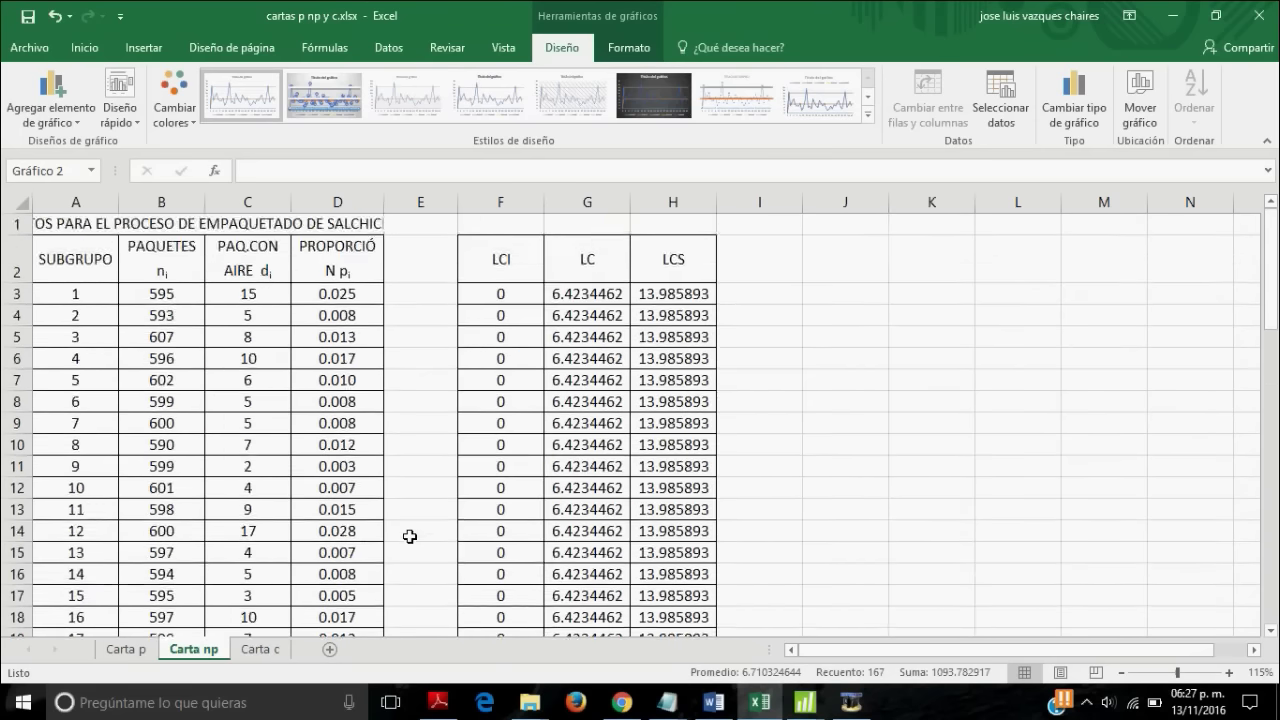
scroll(410, 537, down, 15)
click(255, 650)
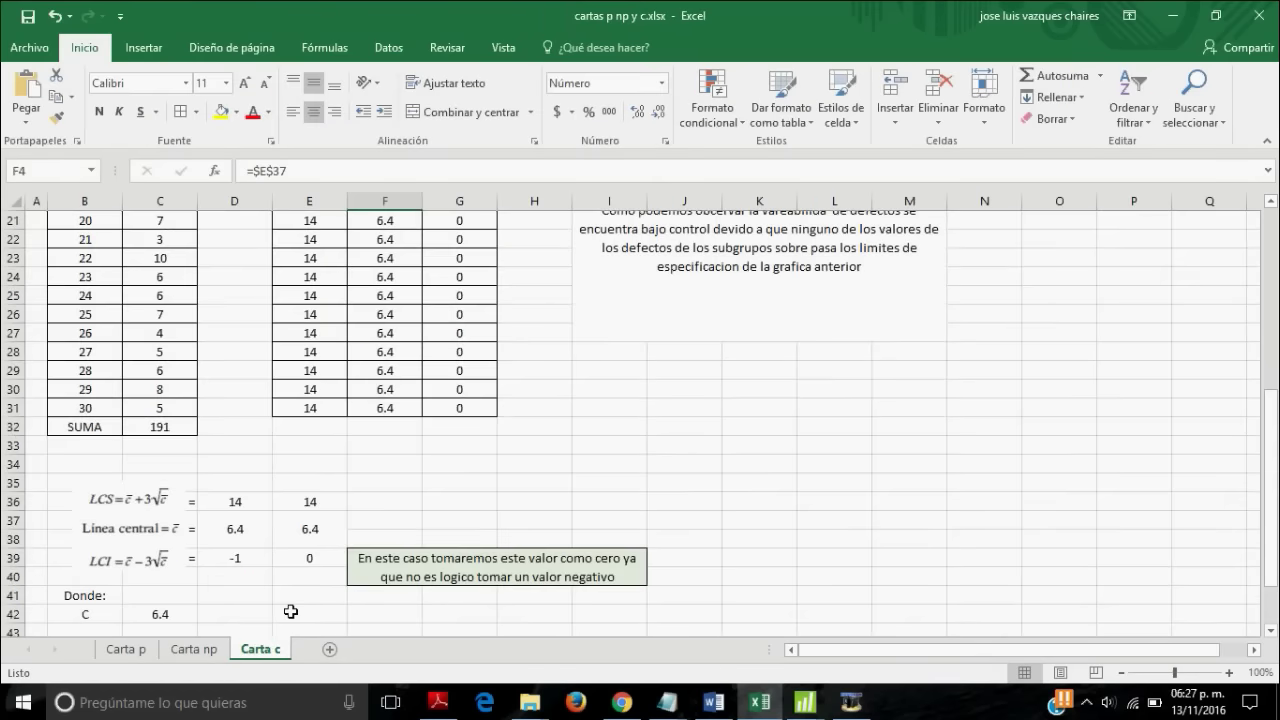
scroll(341, 428, up, 7)
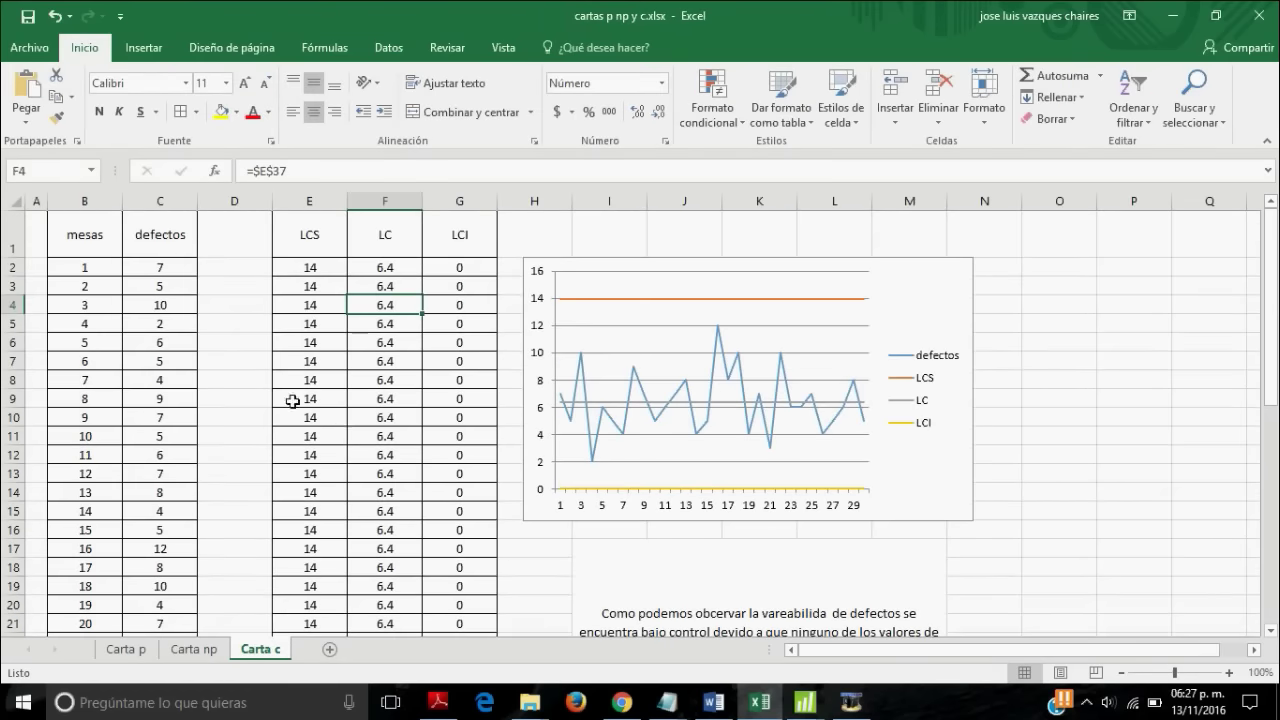
scroll(259, 263, down, 1)
scroll(259, 263, down, 3)
scroll(259, 263, up, 4)
- Inspect the mesas column down to the last month, 30
click(106, 250)
scroll(287, 360, down, 1)
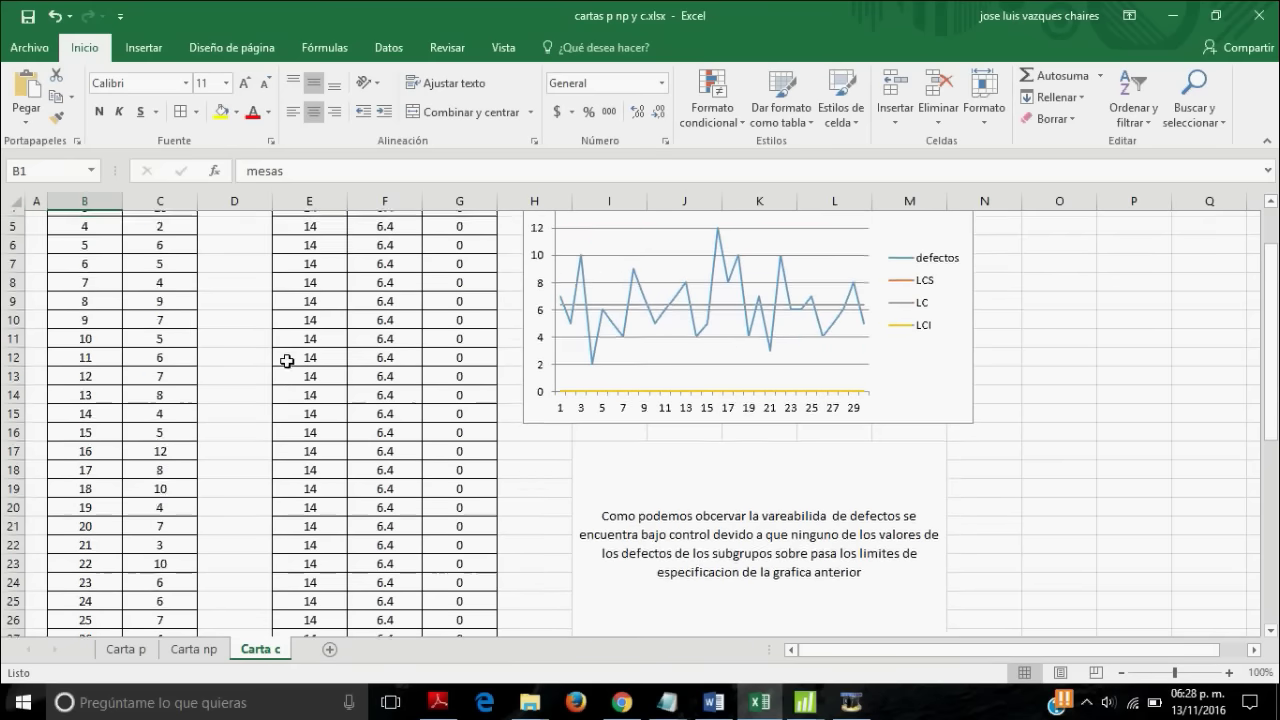
scroll(287, 361, down, 3)
scroll(177, 401, down, 3)
click(112, 404)
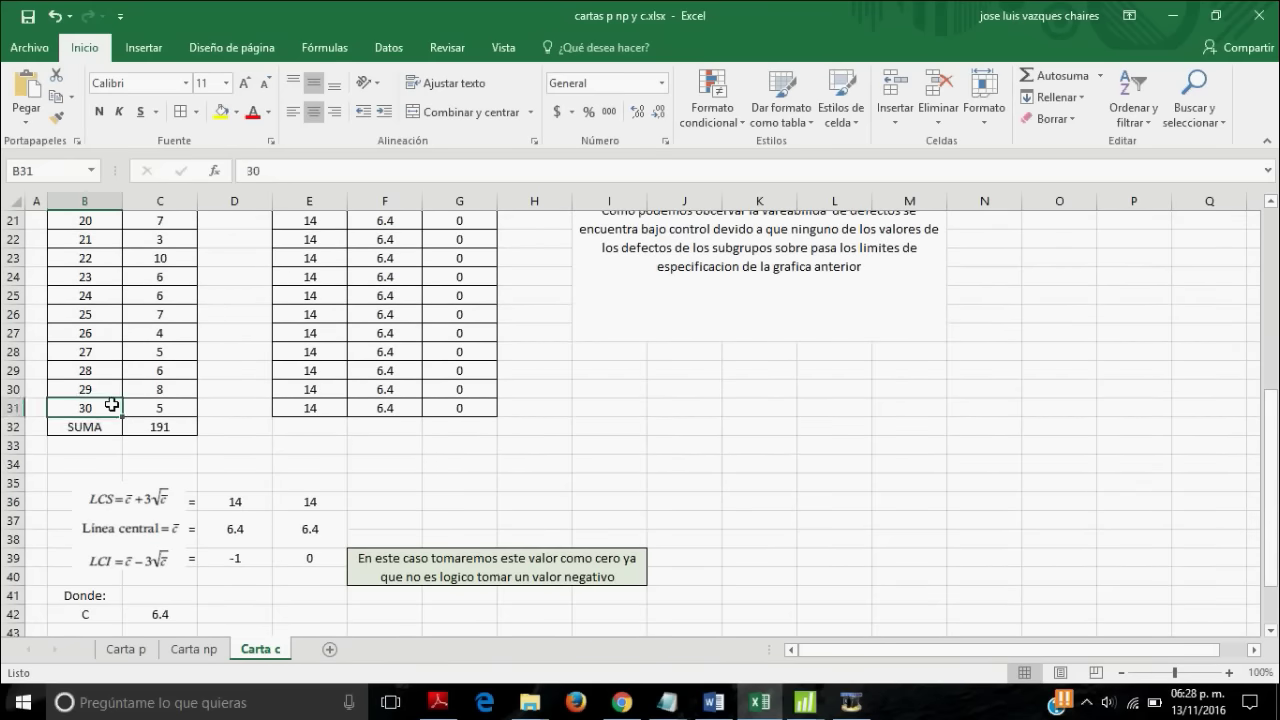
scroll(158, 386, up, 6)
scroll(158, 386, up, 1)
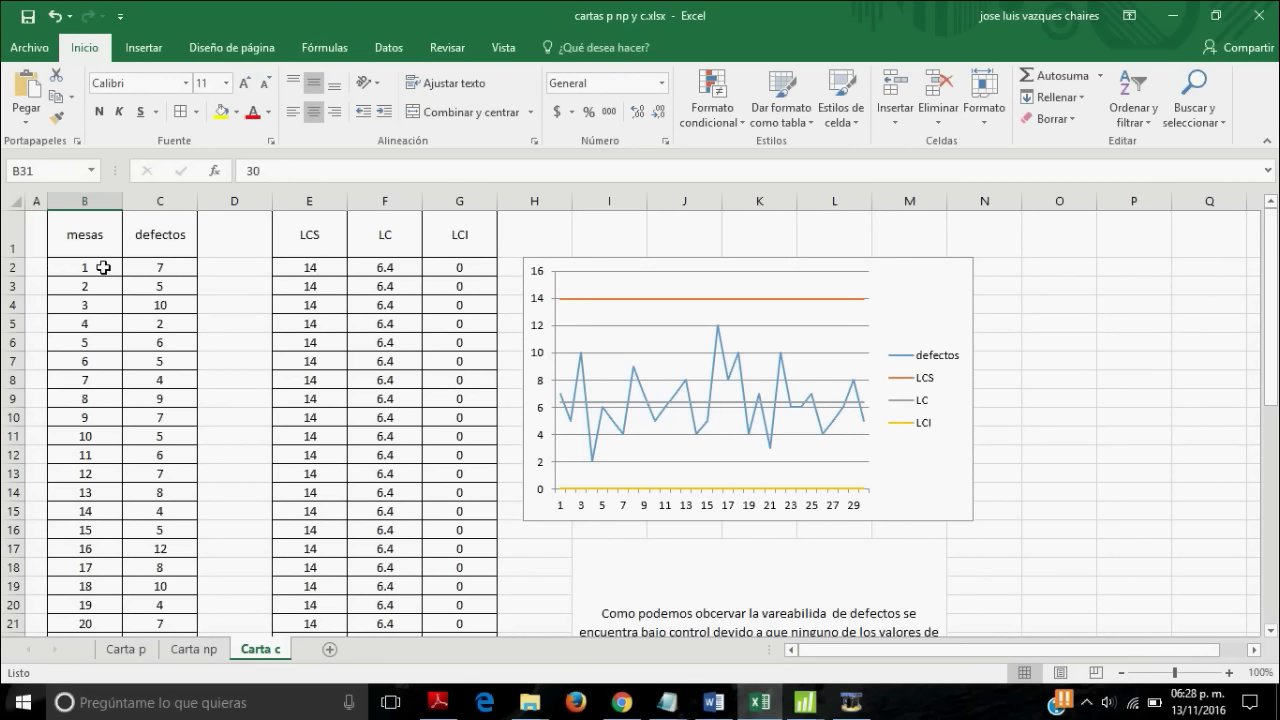
- Check the month numbers and defect counts in rows 2–4, then view the limit calculations
click(174, 267)
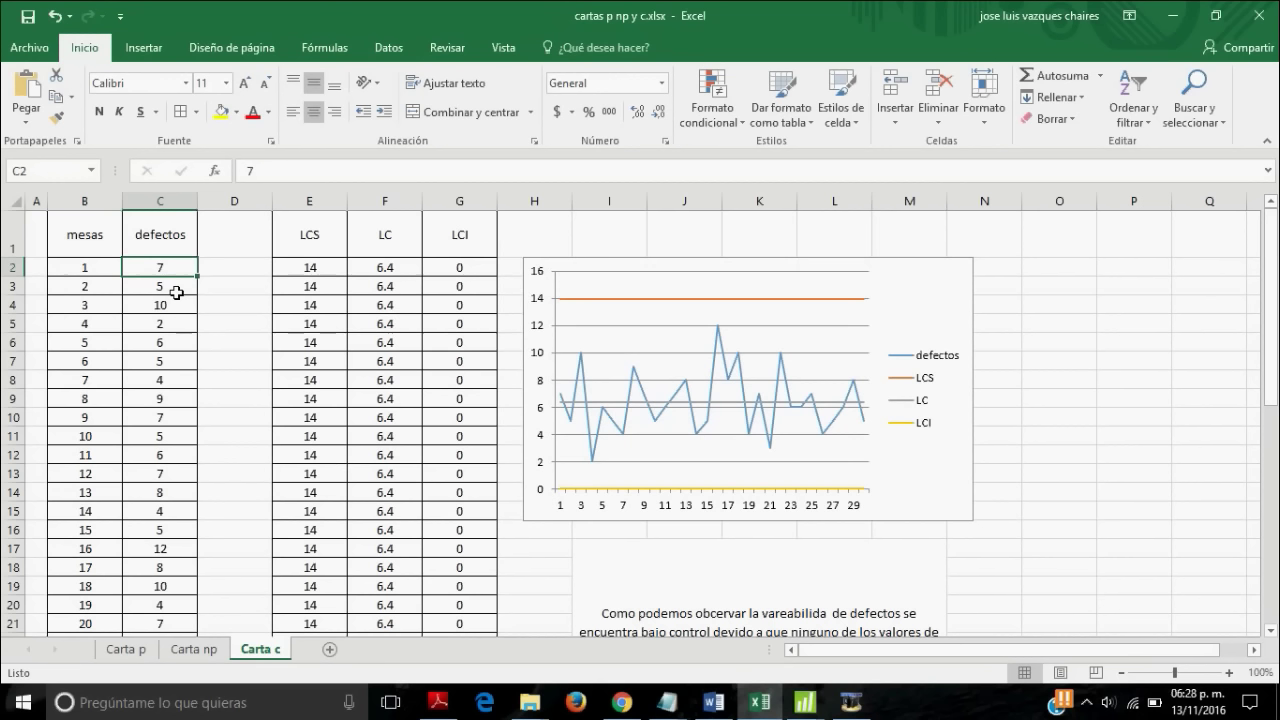
click(107, 286)
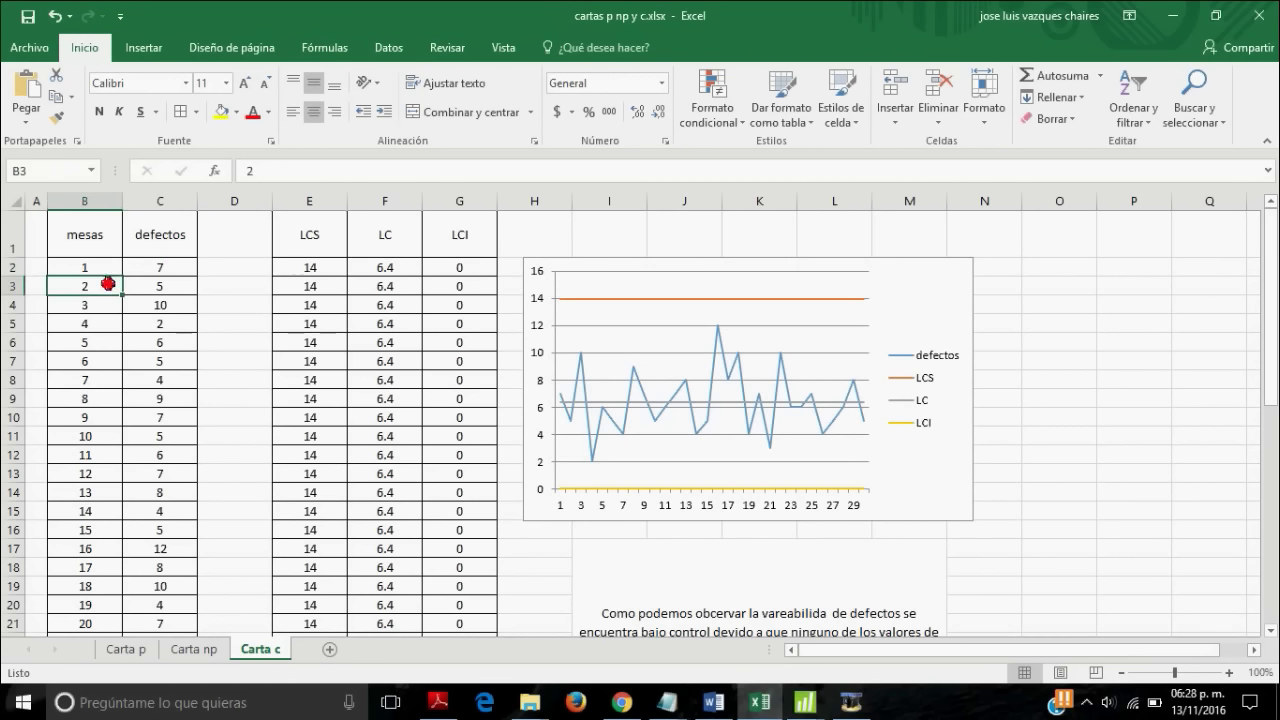
click(194, 290)
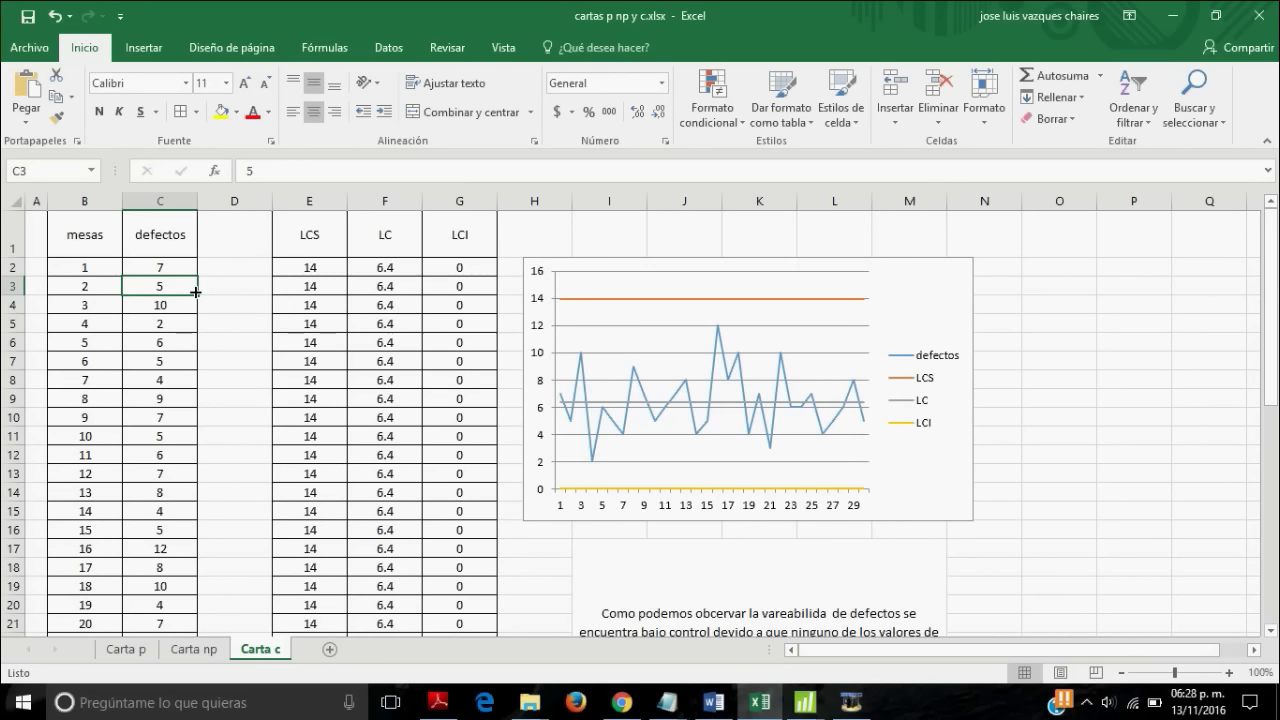
click(104, 309)
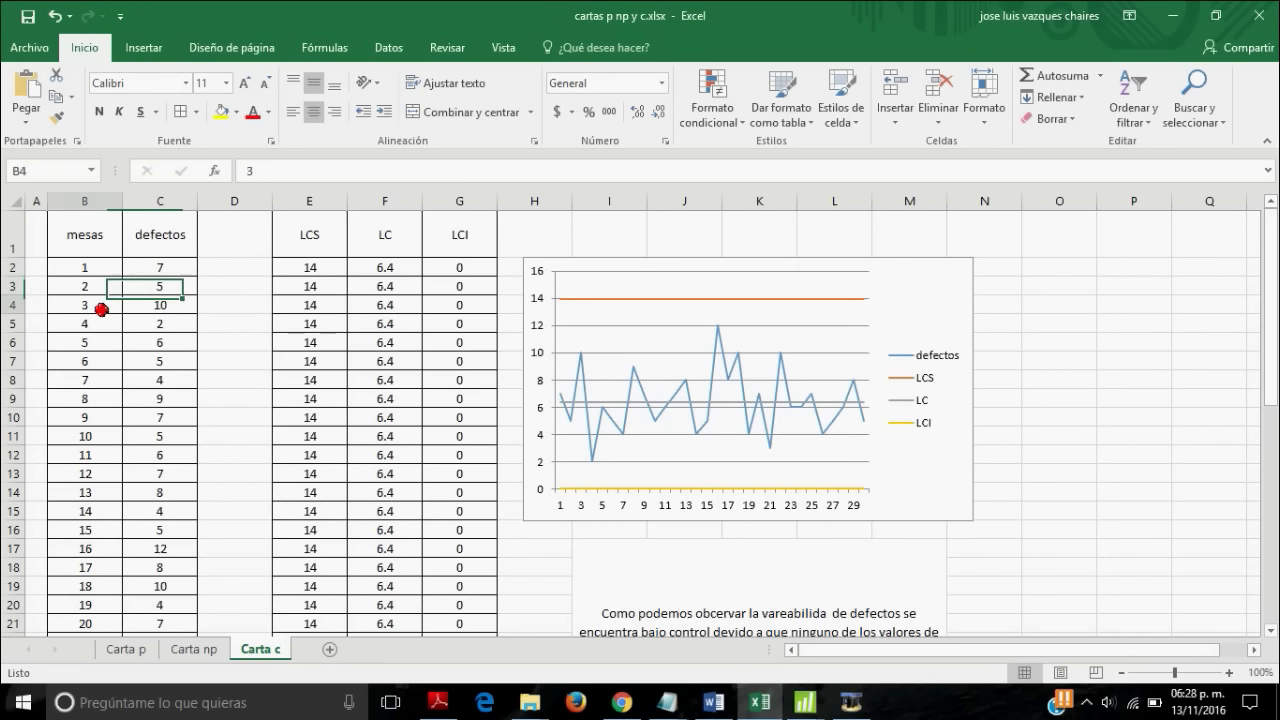
click(180, 305)
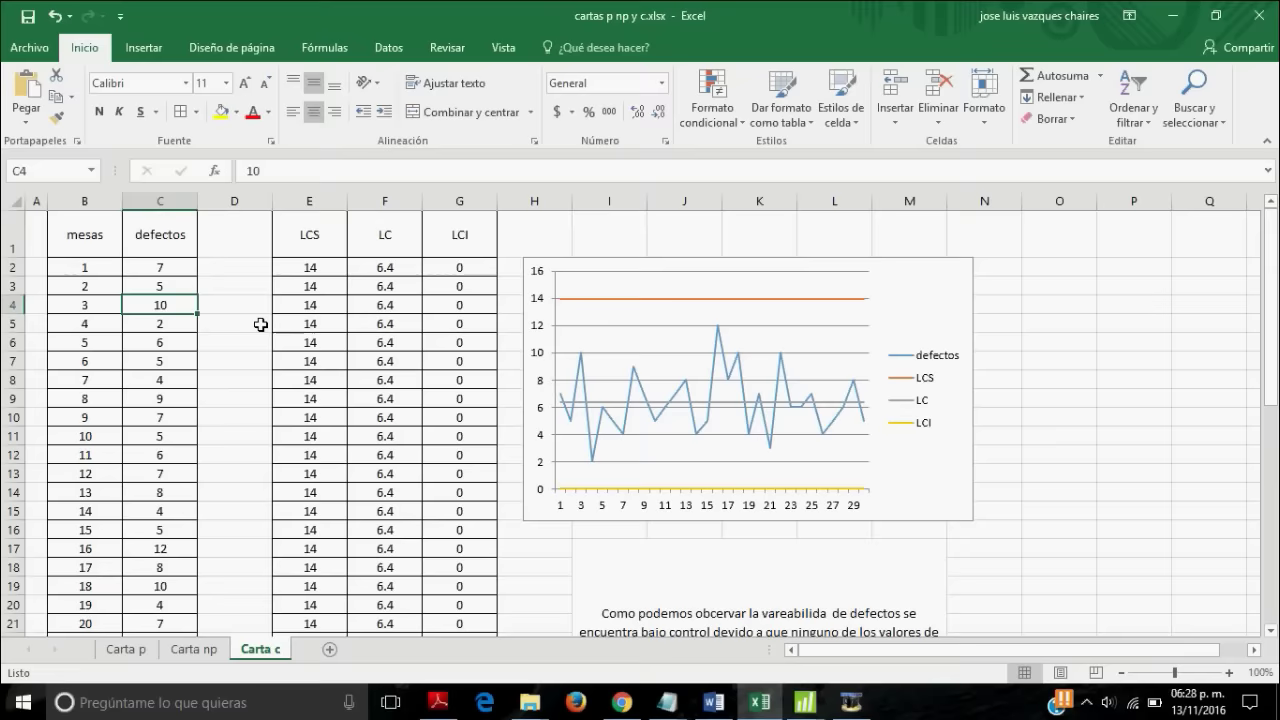
scroll(260, 325, down, 7)
scroll(260, 325, down, 1)
scroll(260, 325, down, 2)
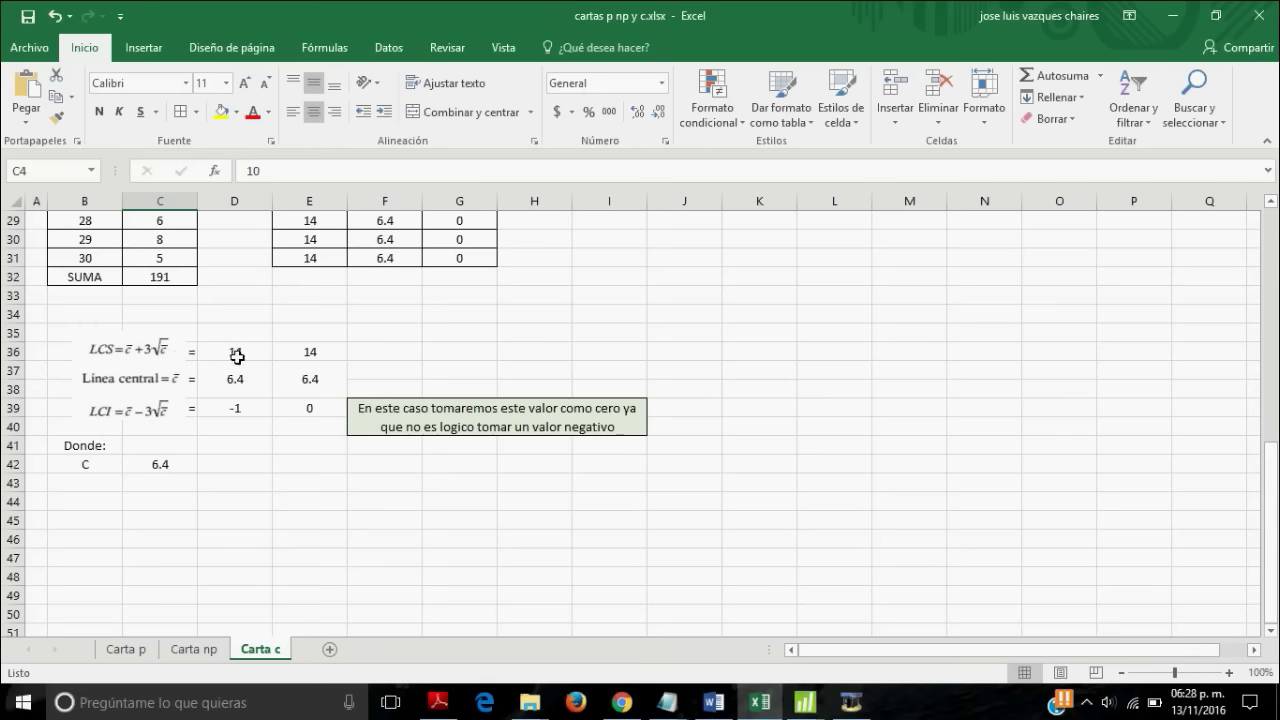
- Select the LCS result cell D36 in the limits area below the table
scroll(237, 357, up, 5)
scroll(237, 357, up, 4)
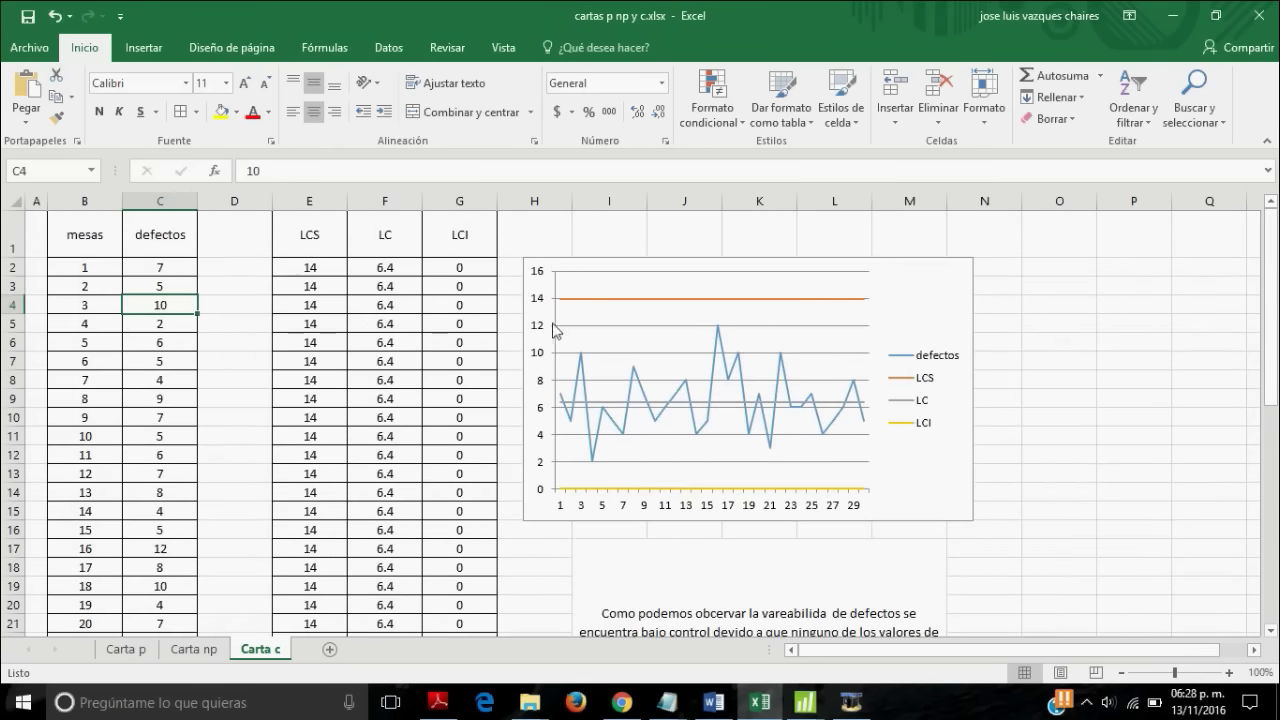
scroll(374, 449, down, 2)
scroll(378, 452, up, 2)
scroll(378, 452, down, 7)
click(337, 440)
scroll(337, 440, up, 2)
scroll(337, 440, up, 3)
scroll(337, 440, down, 2)
scroll(337, 442, down, 5)
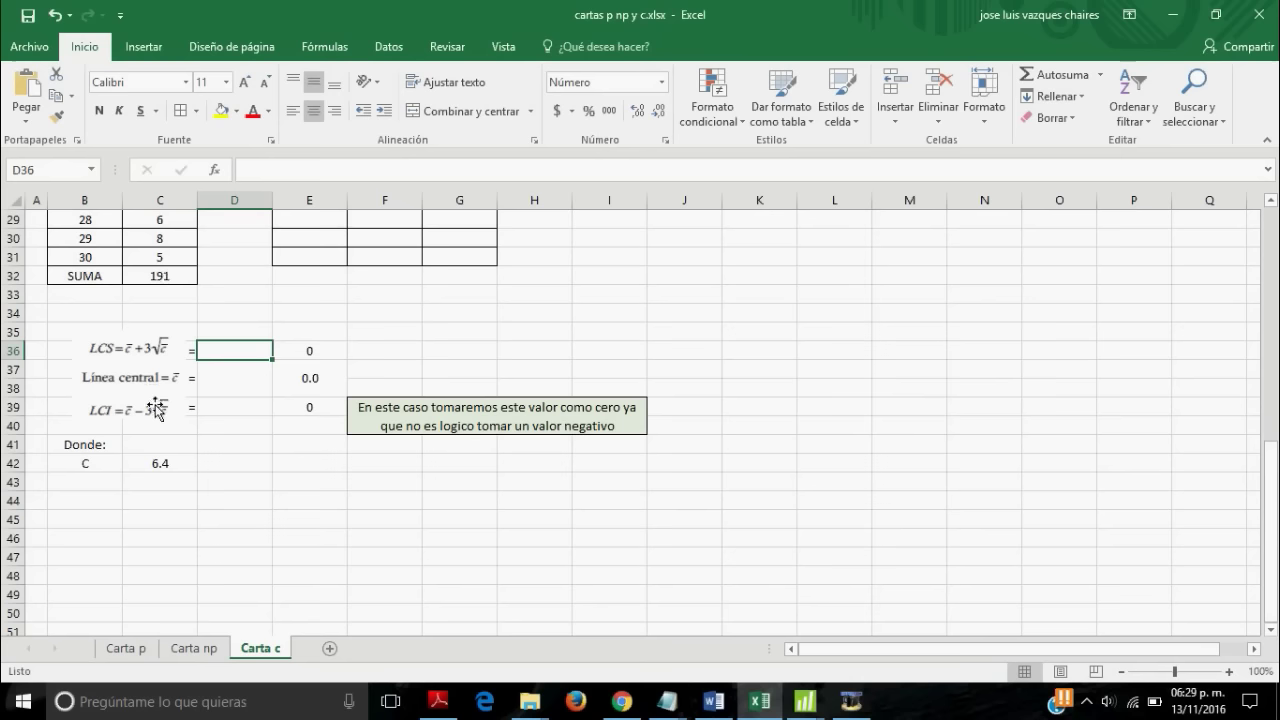
click(159, 466)
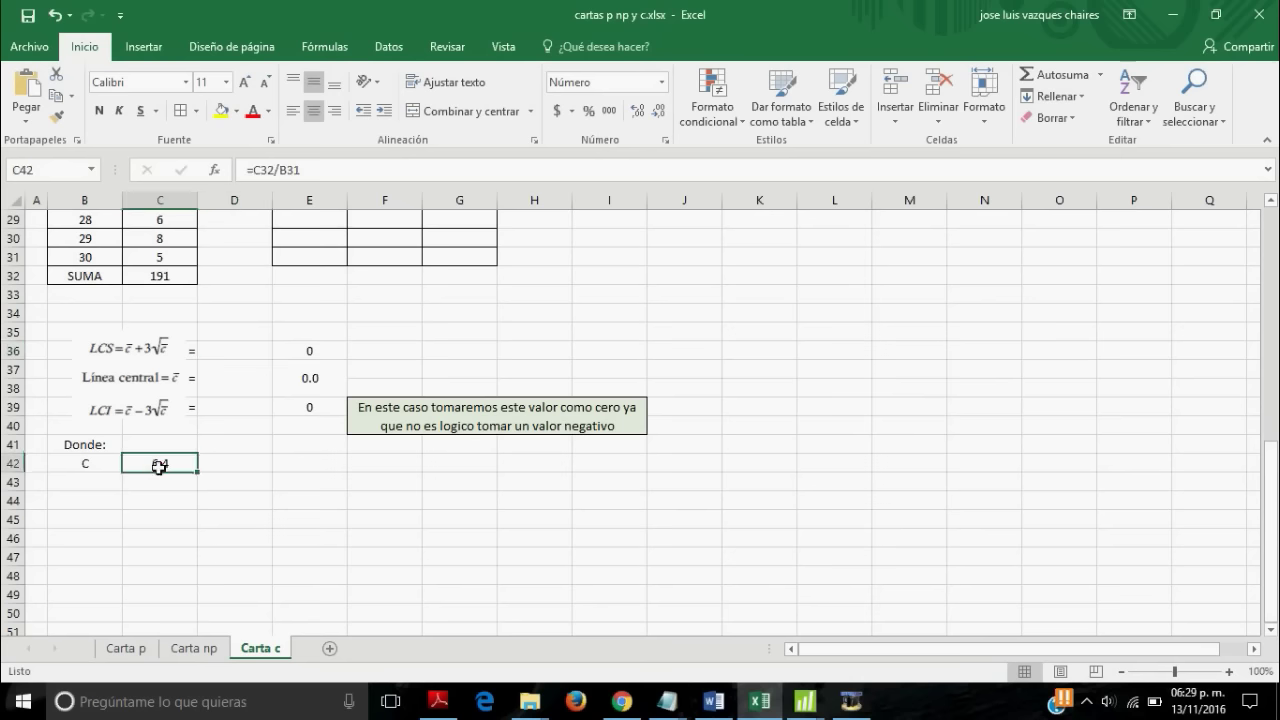
double_click(163, 464)
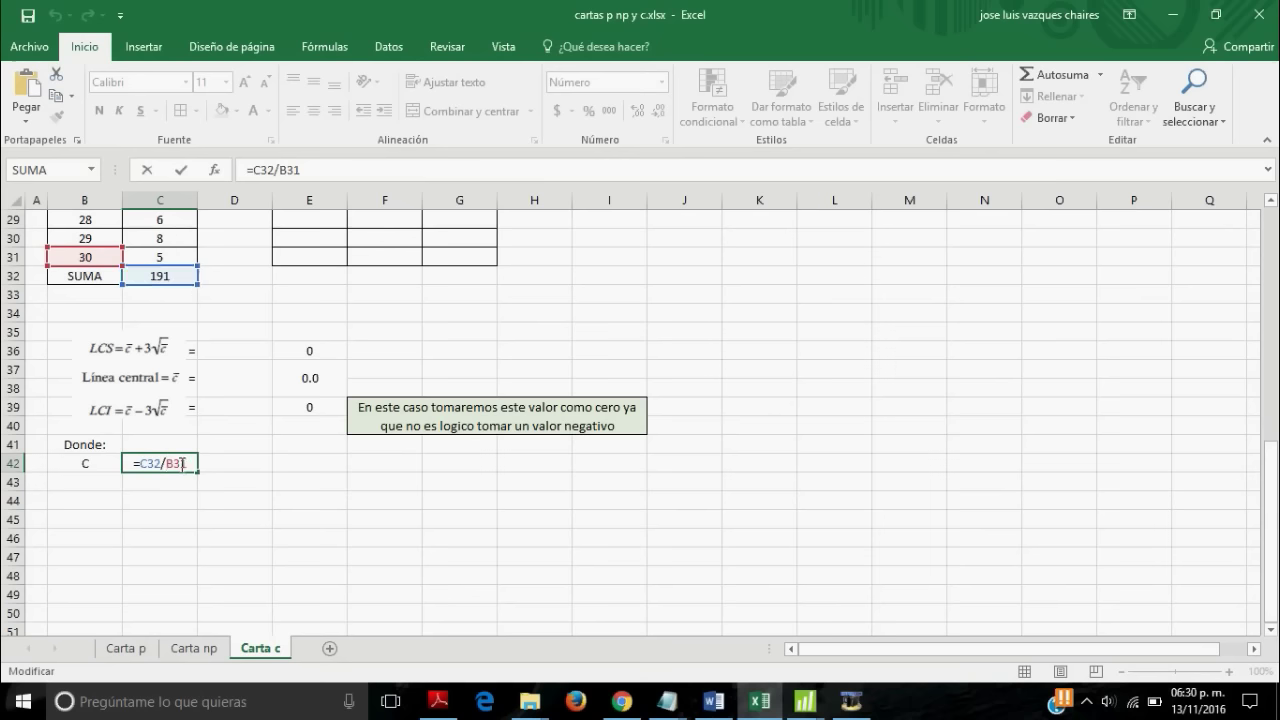
key(Return)
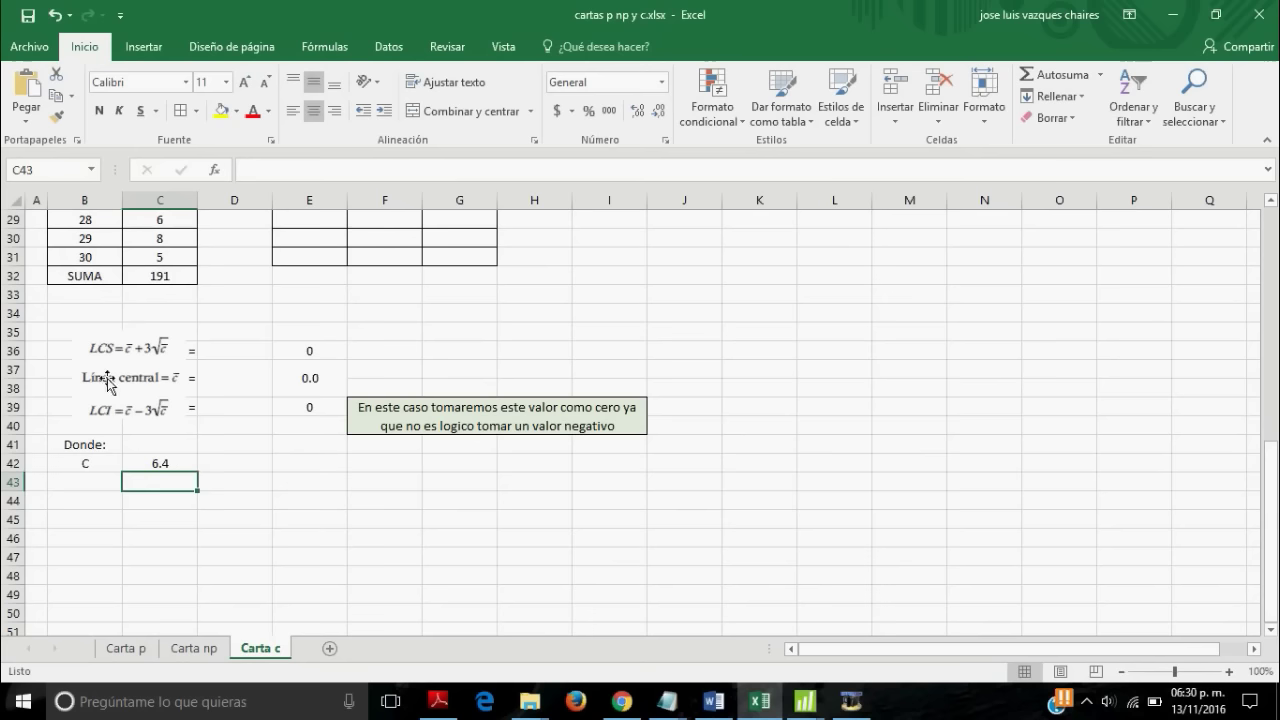
- Set the central line in D37 to =C42, giving 6.4
click(236, 387)
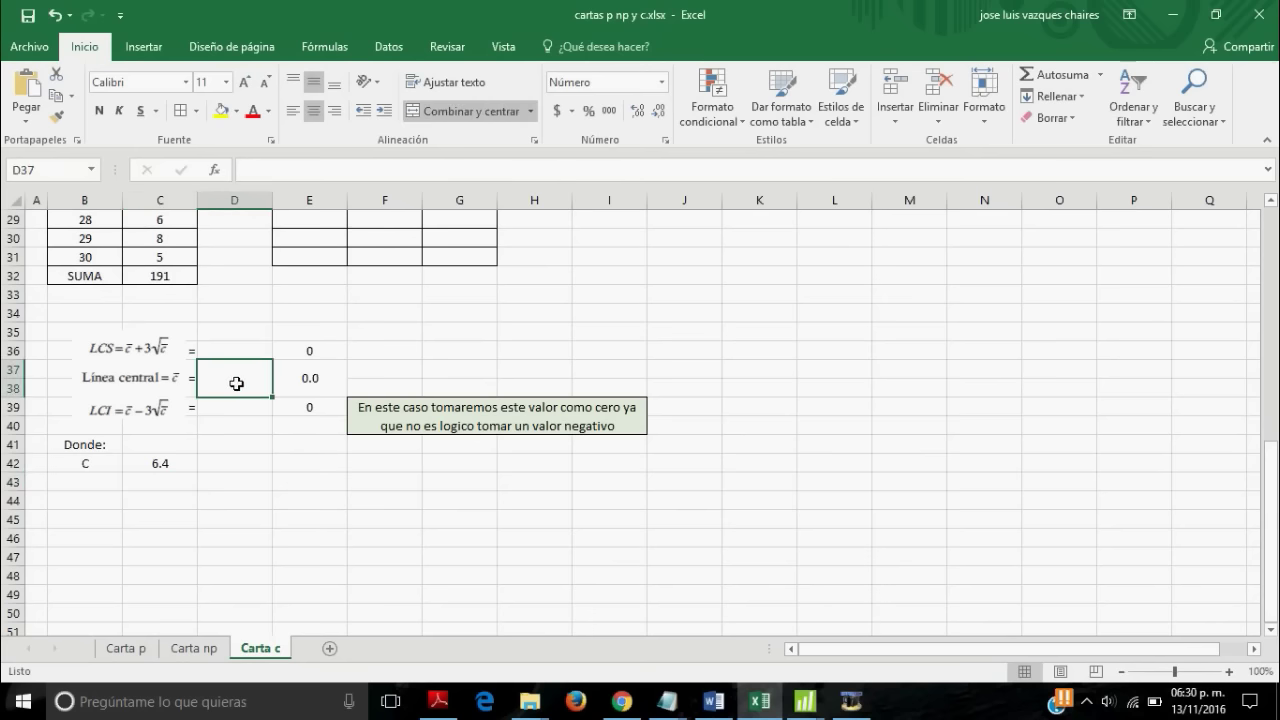
text(=)
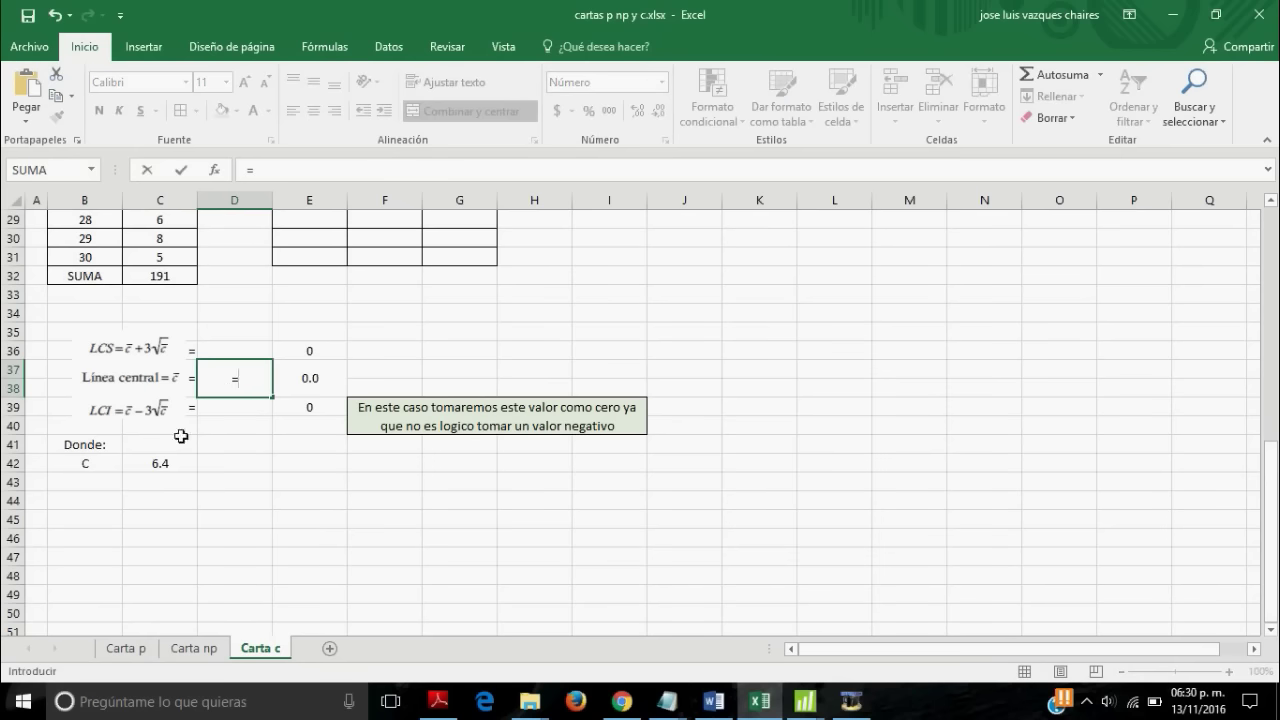
click(161, 463)
key(Return)
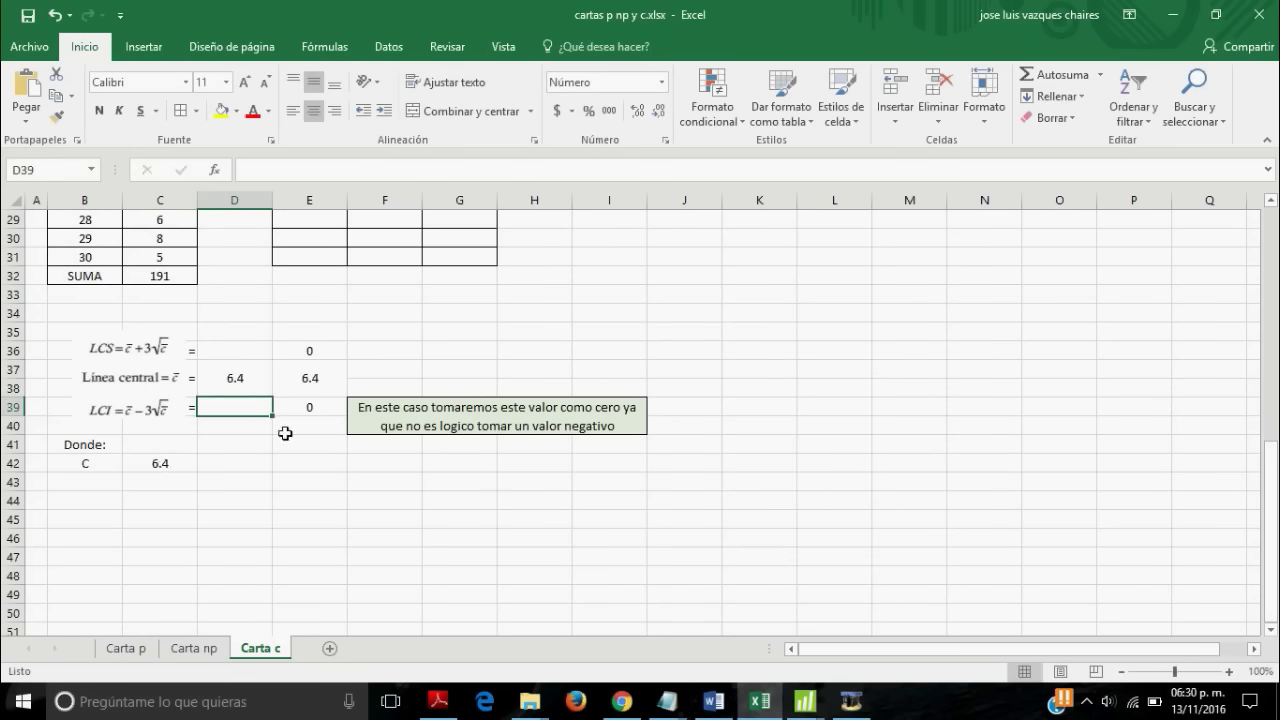
- Enter =C42+3*RAIZ(C42) in D36 for the upper control limit, giving 14
click(234, 351)
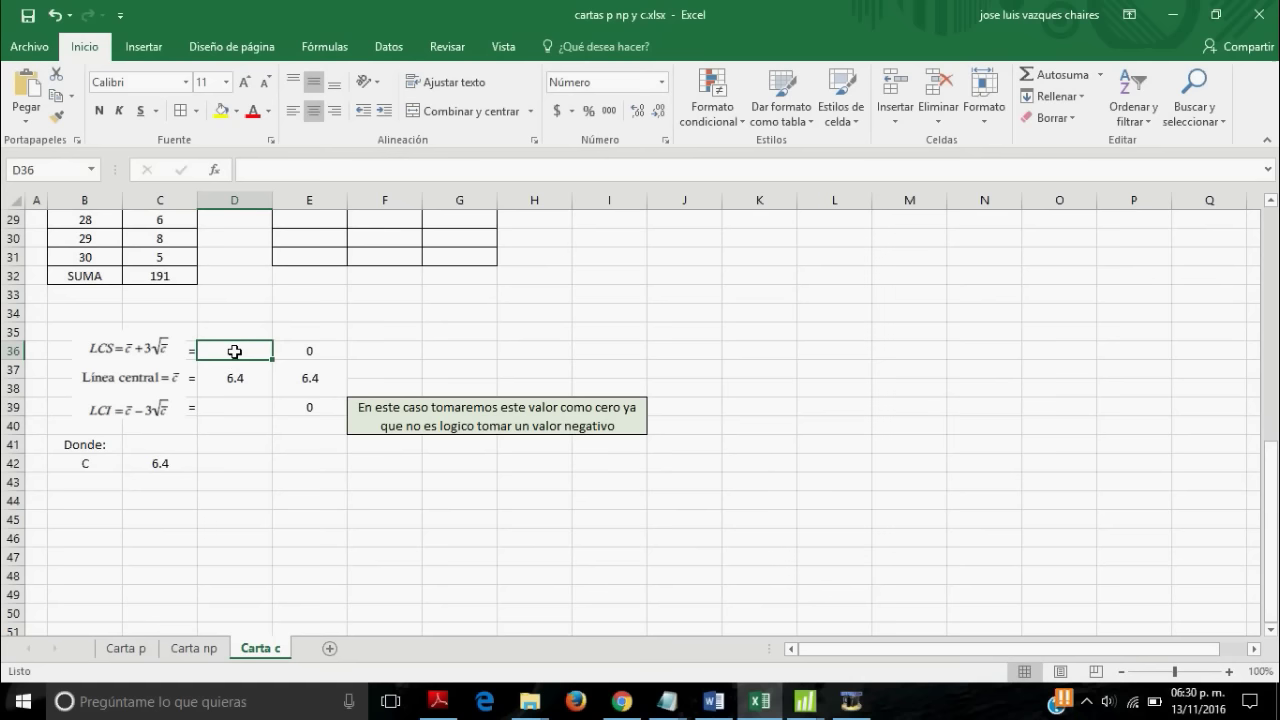
text(=)
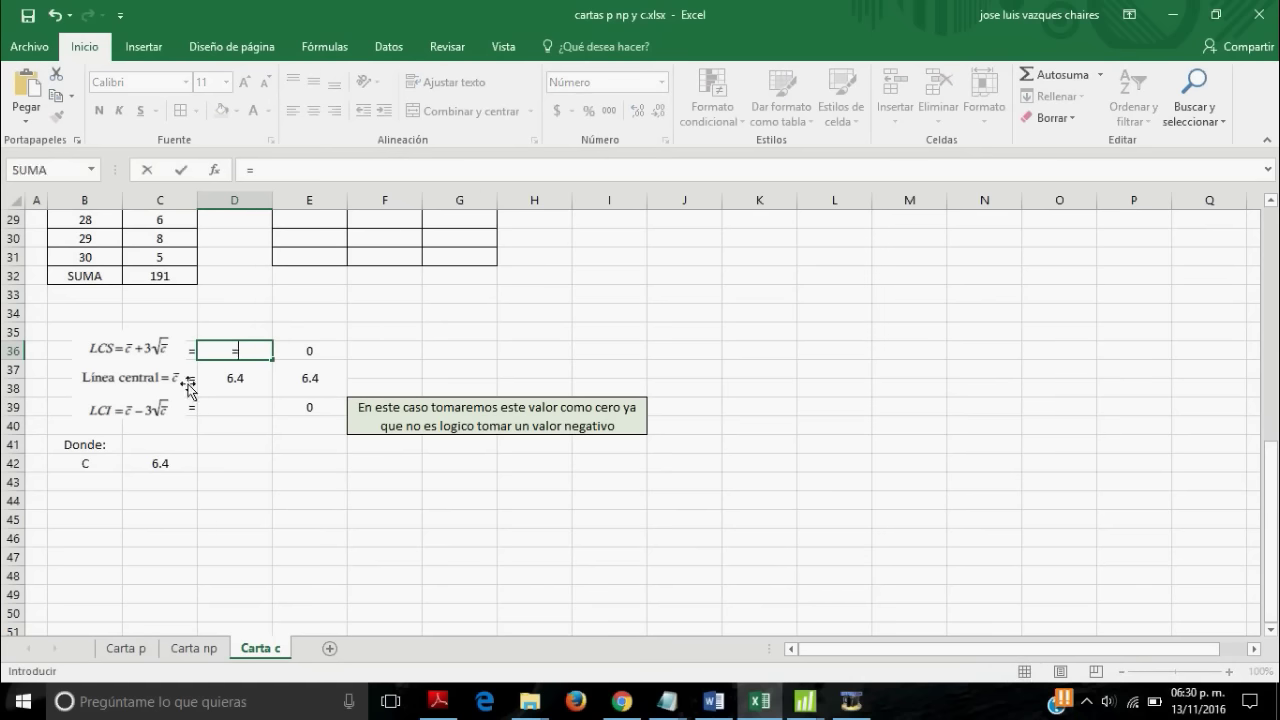
click(172, 464)
text(+3)
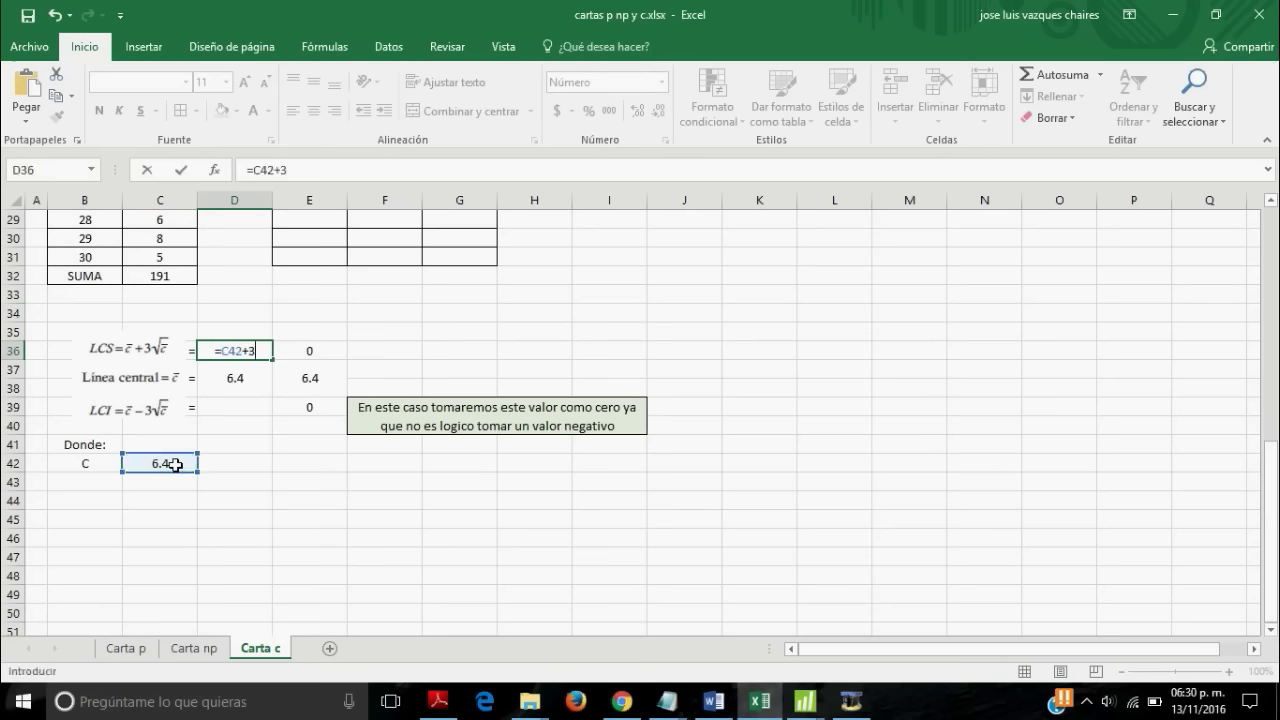
text(*)
text(raiz)
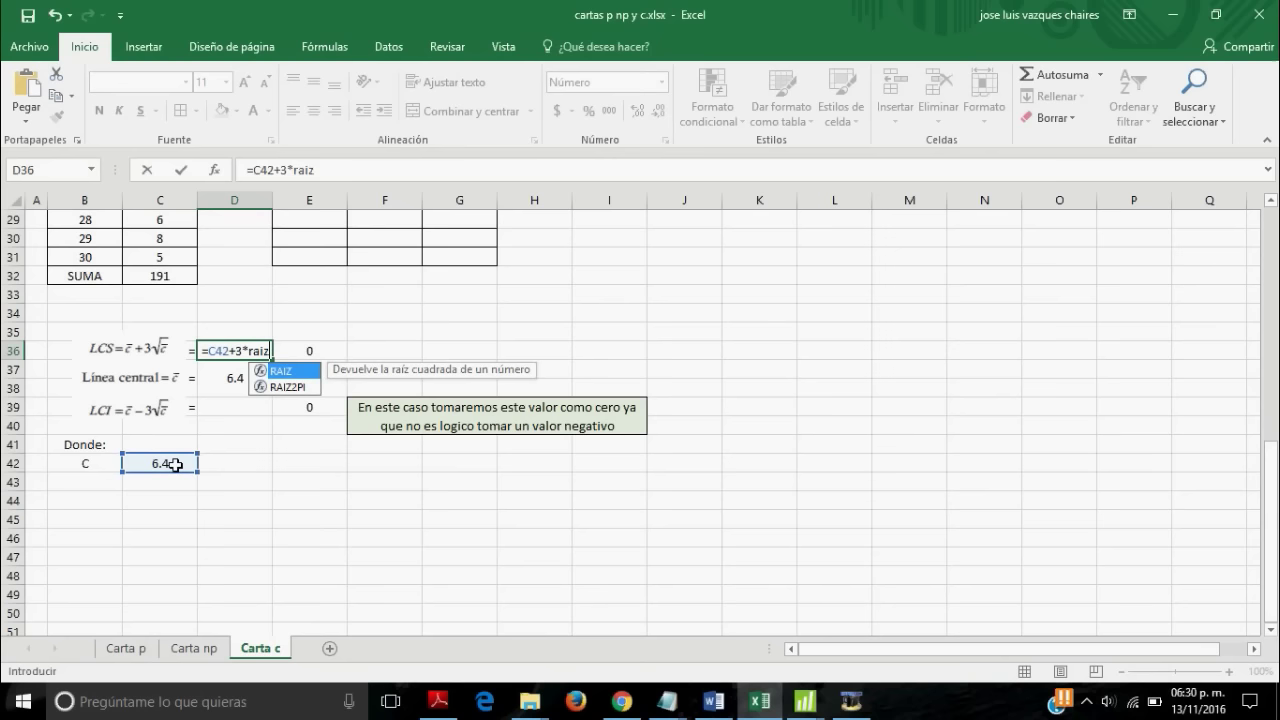
double_click(300, 371)
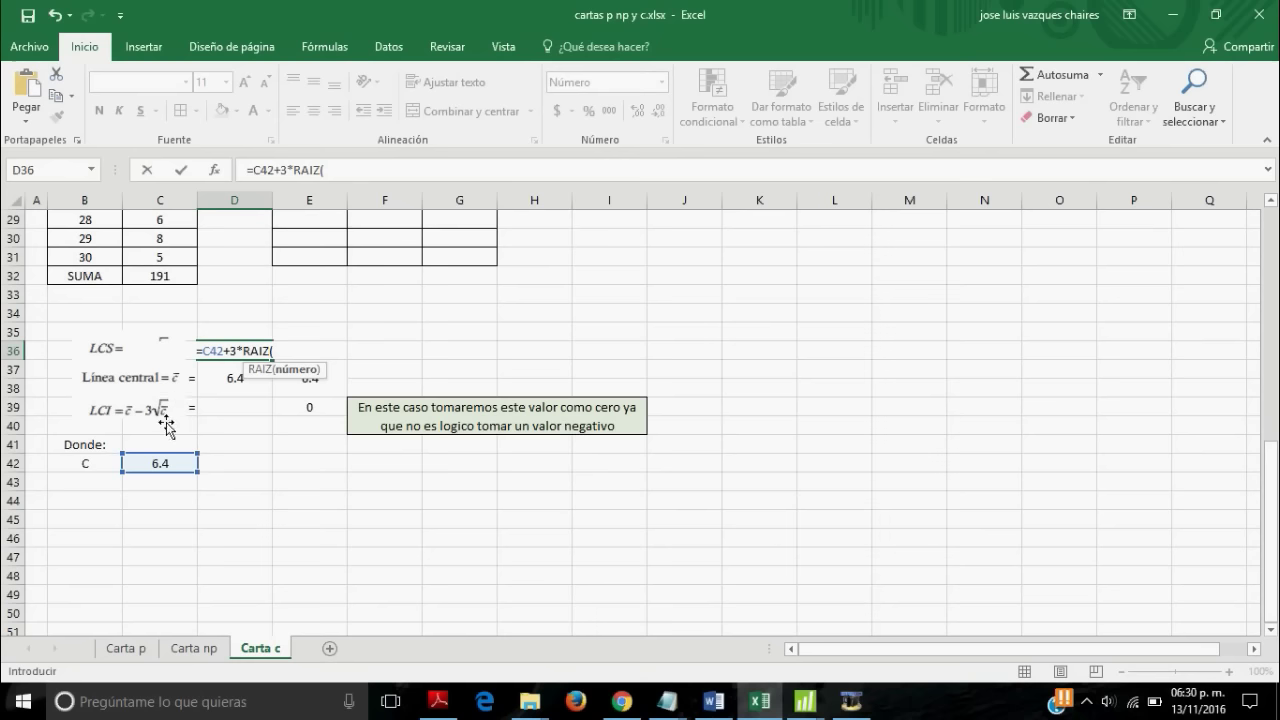
click(178, 462)
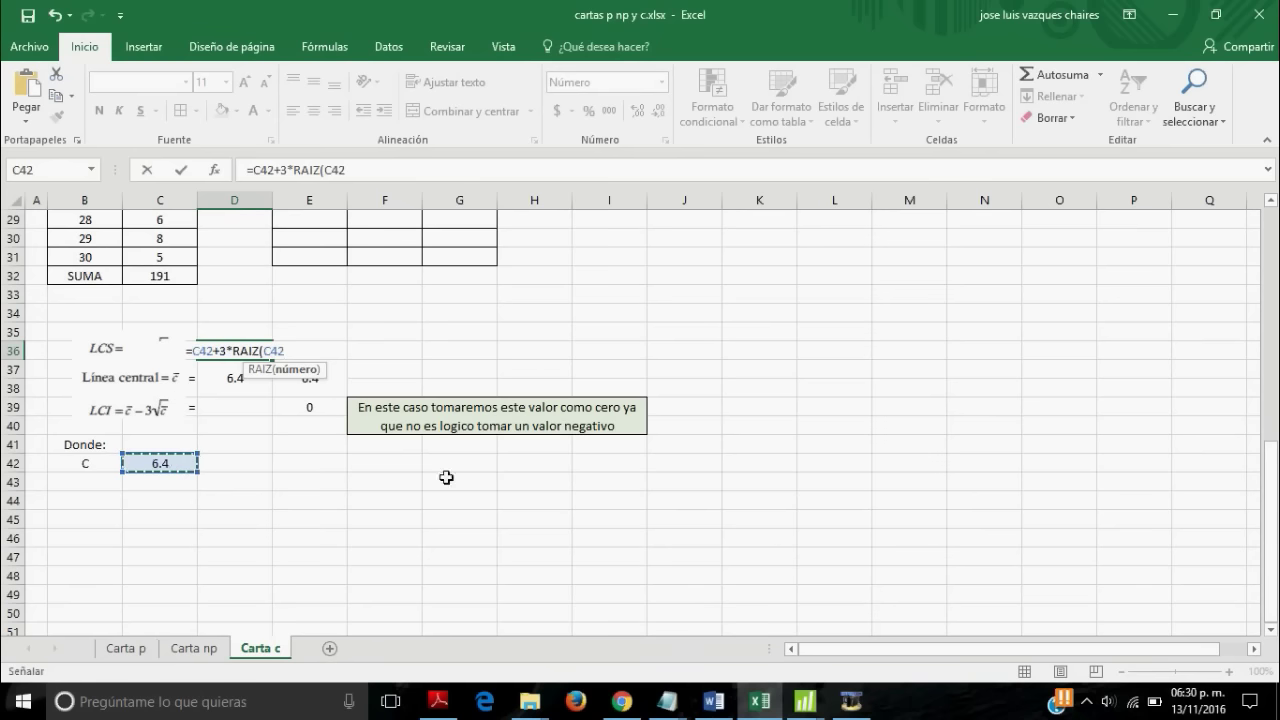
text())
key(Return)
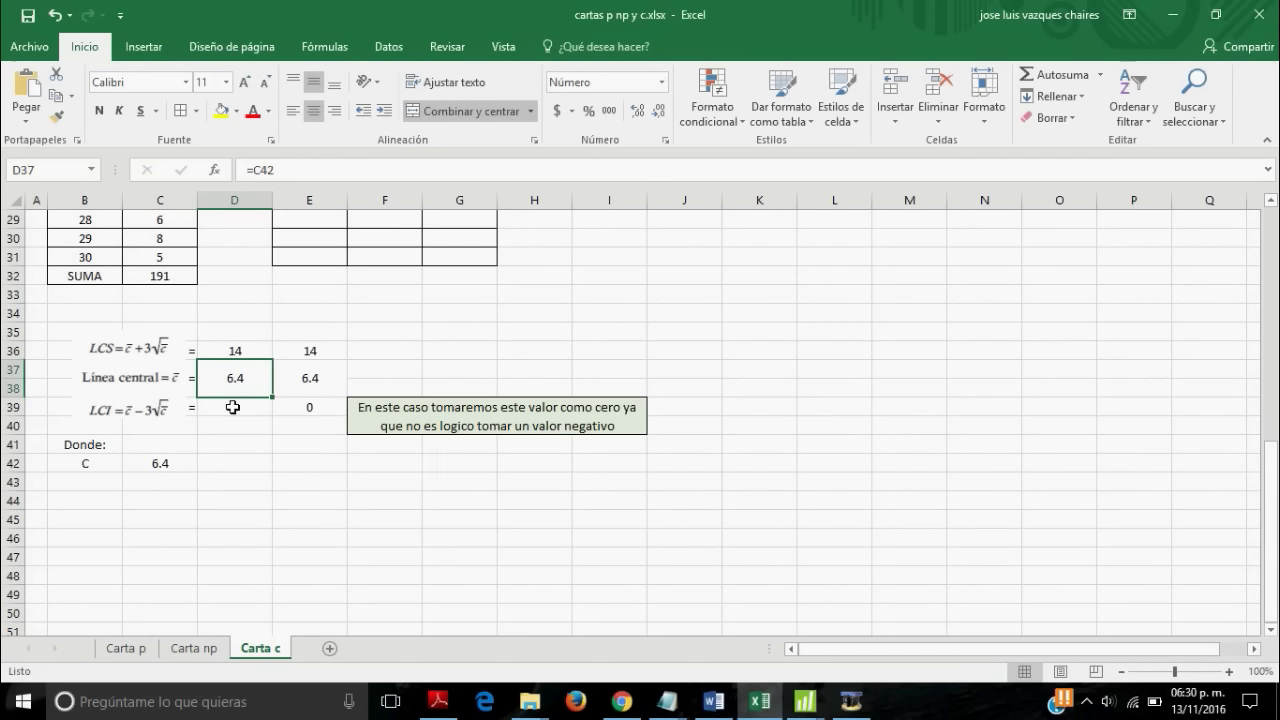
- Enter =C42-3*RAIZ(C42) in D39 by reusing D36's formula, giving -1
click(229, 350)
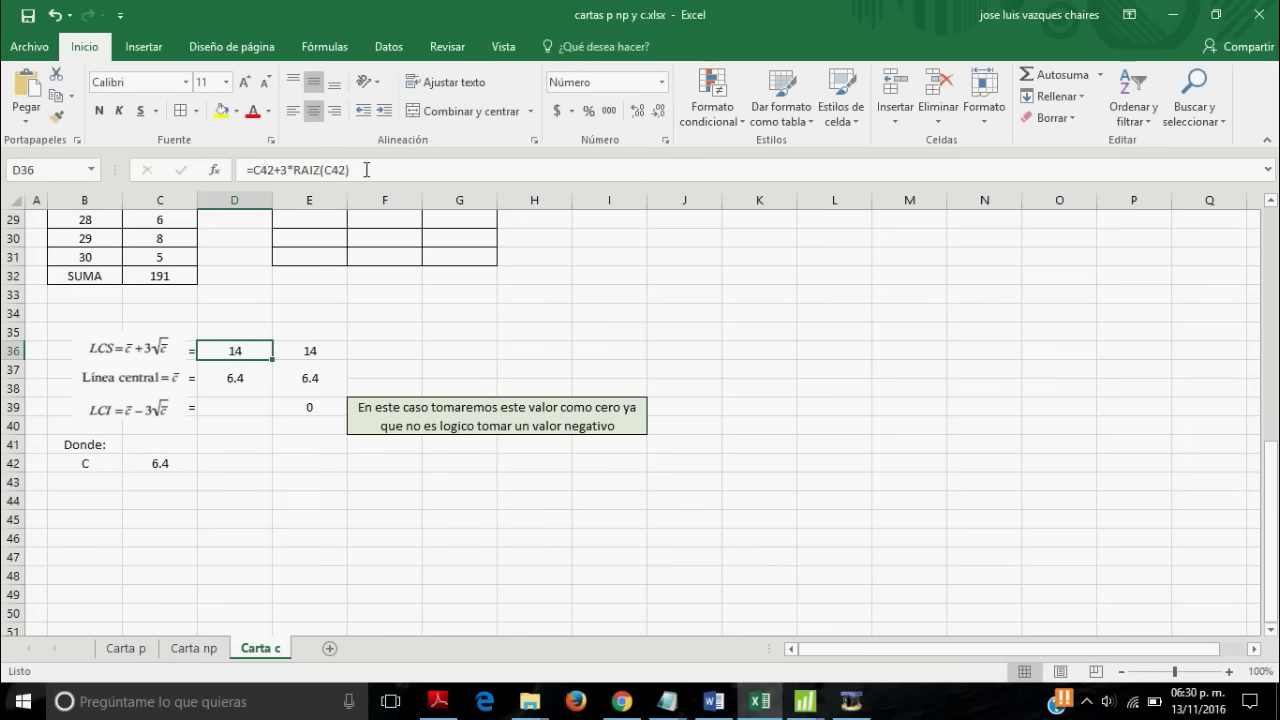
drag(366, 170, 253, 170)
key(ctrl+c)
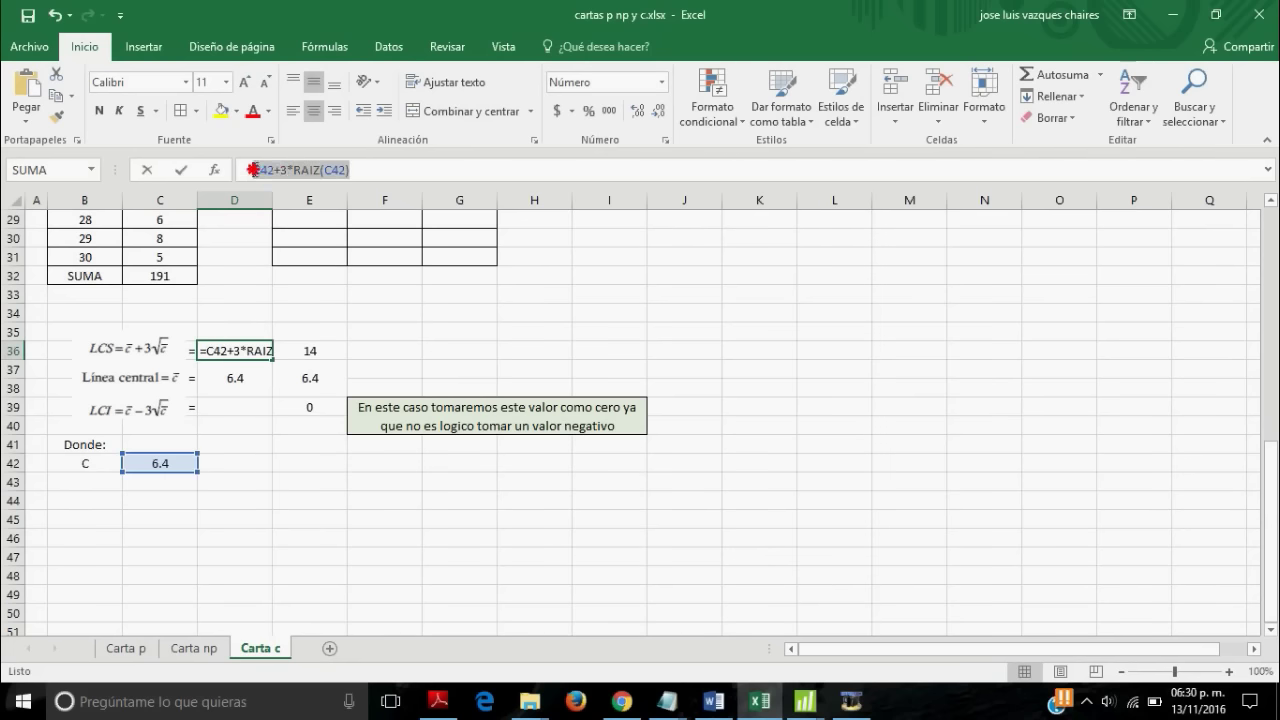
key(Escape)
click(236, 409)
text(=)
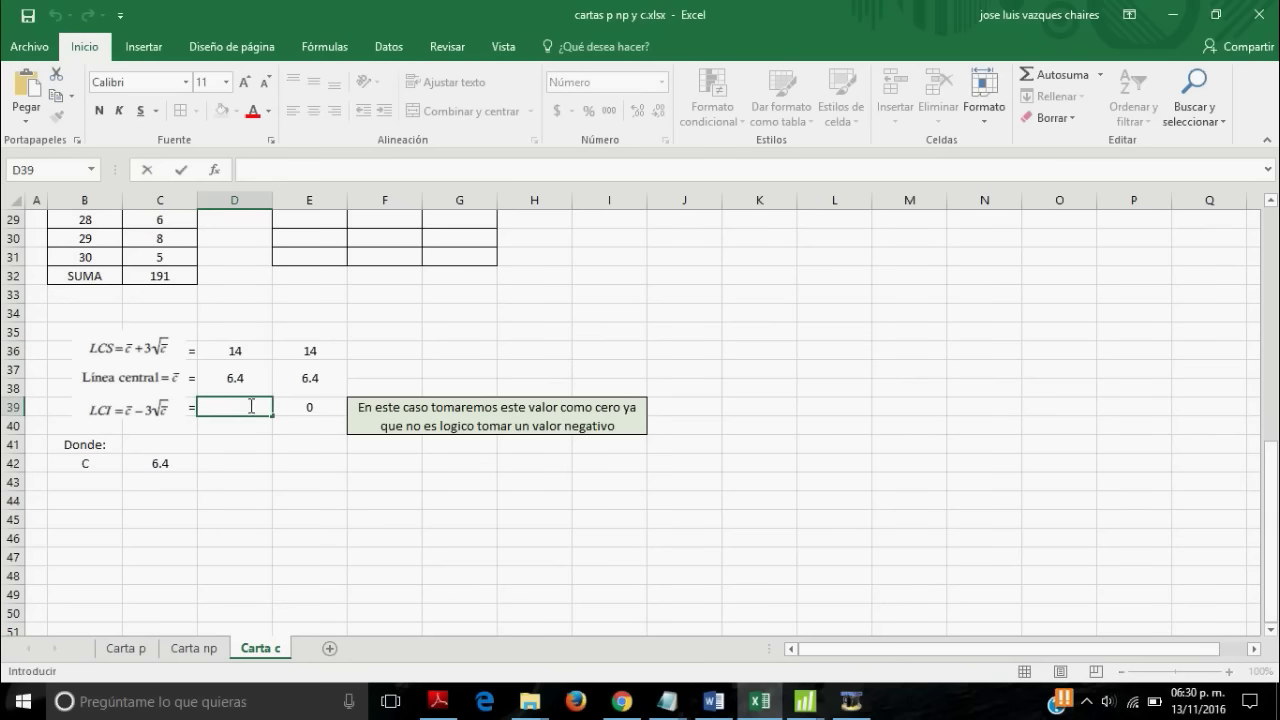
key(ctrl+v)
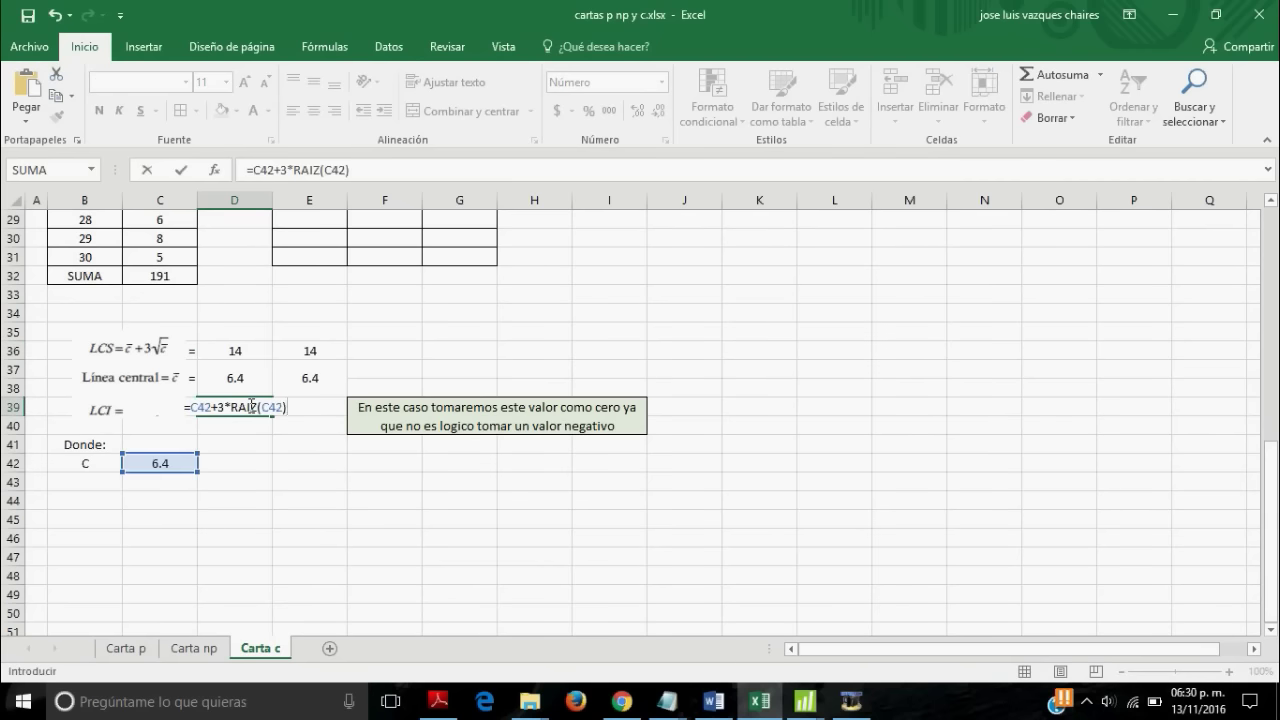
click(219, 407)
key(BackSpace)
text(-)
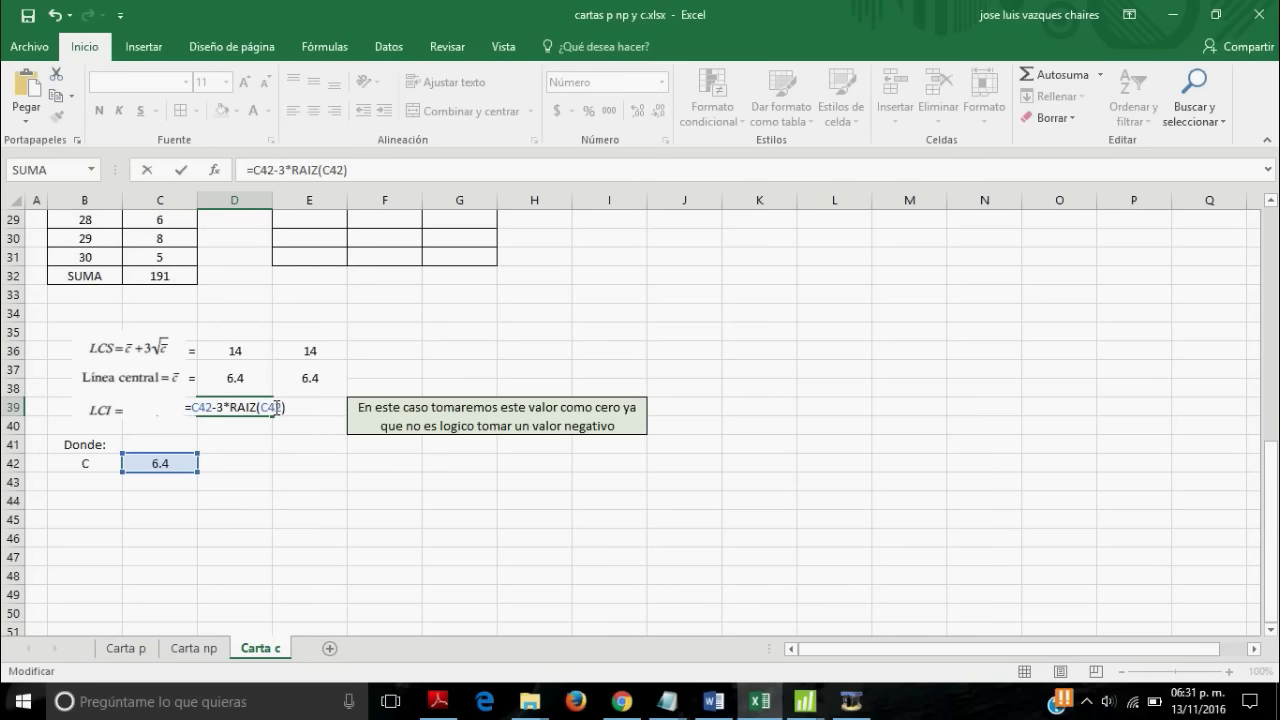
key(Return)
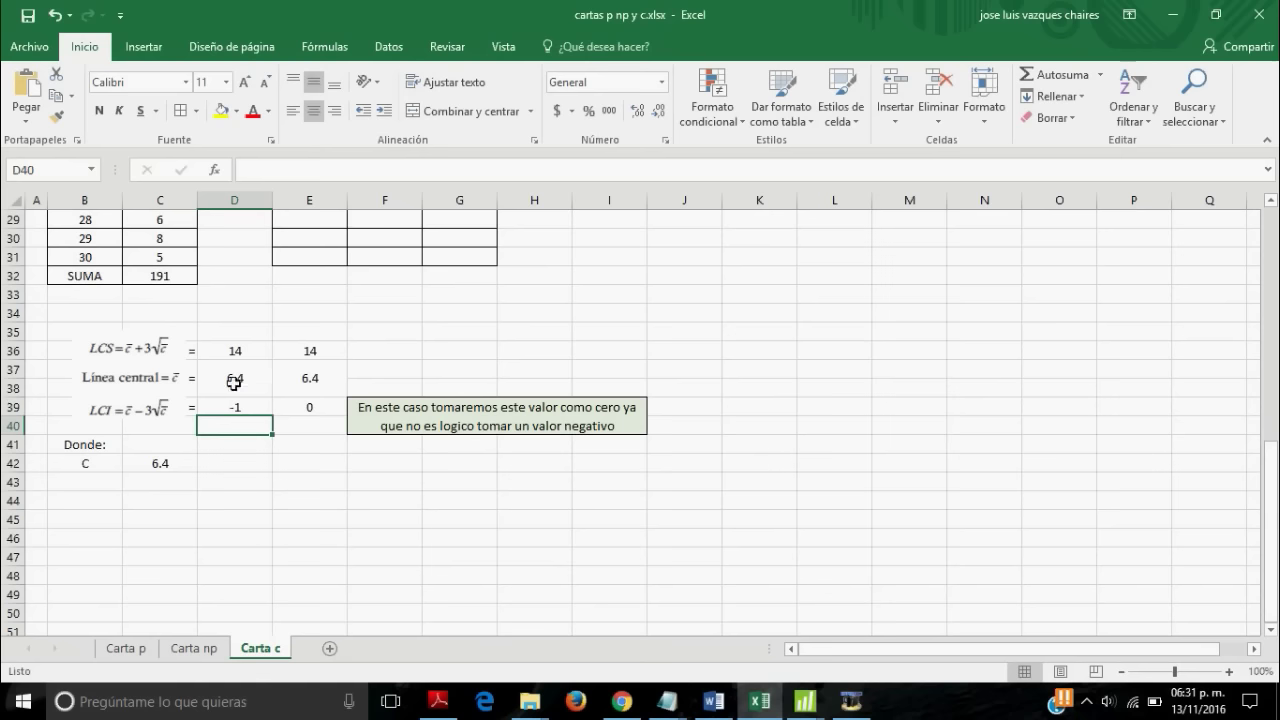
- Check the center line in E37 and the zero lower limit in E39, then start a formula in E2
click(322, 380)
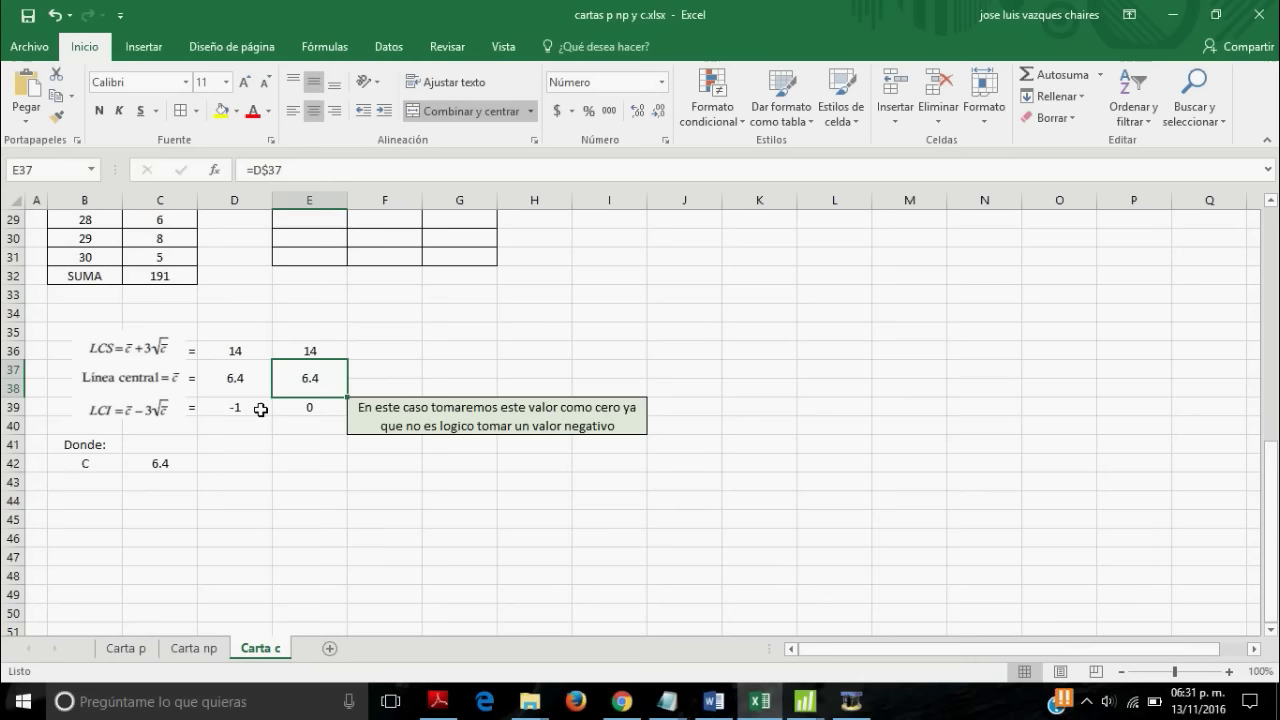
click(303, 408)
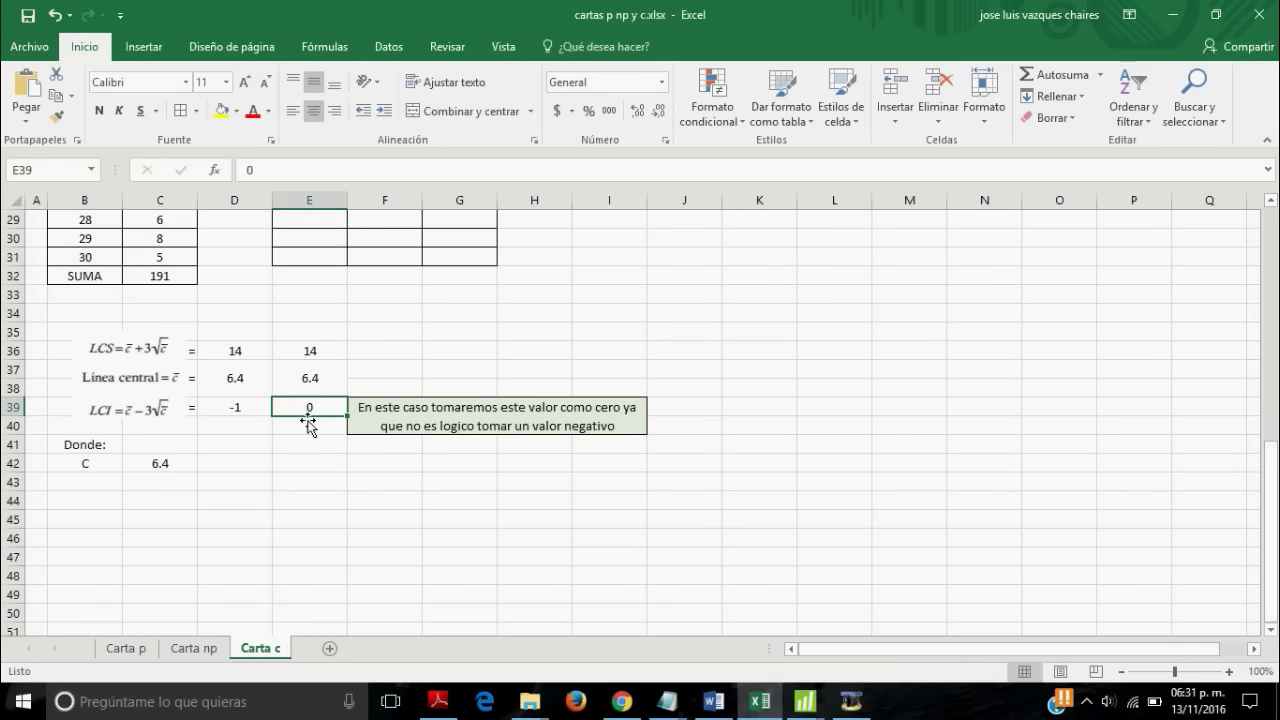
scroll(424, 309, up, 10)
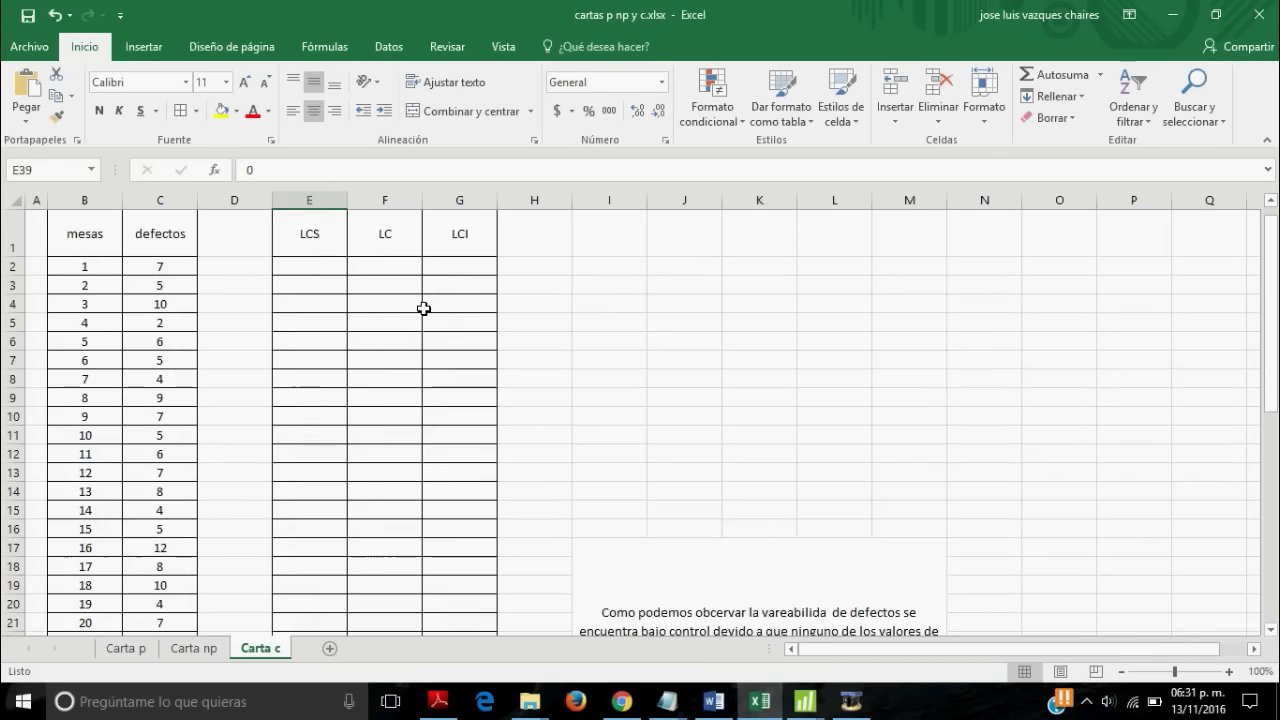
click(330, 263)
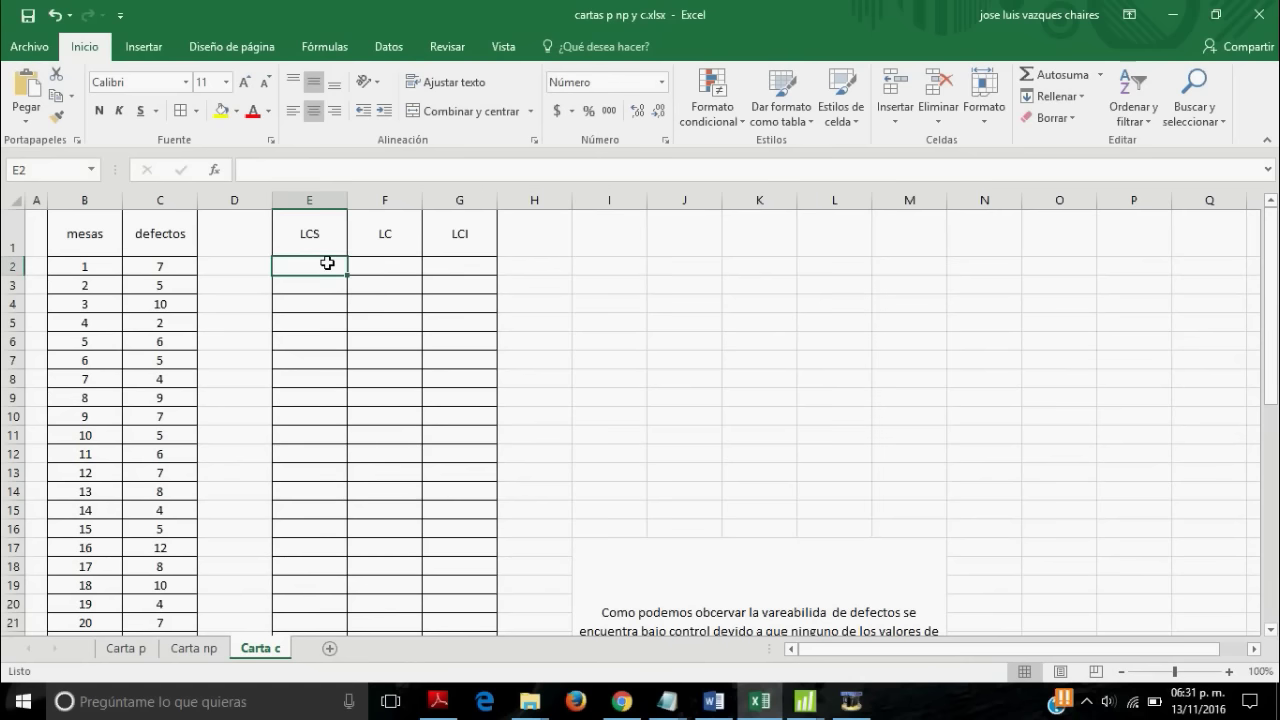
text(=)
scroll(305, 283, down, 5)
- Link E2 to the upper limit with =E36, showing 14
scroll(305, 283, down, 4)
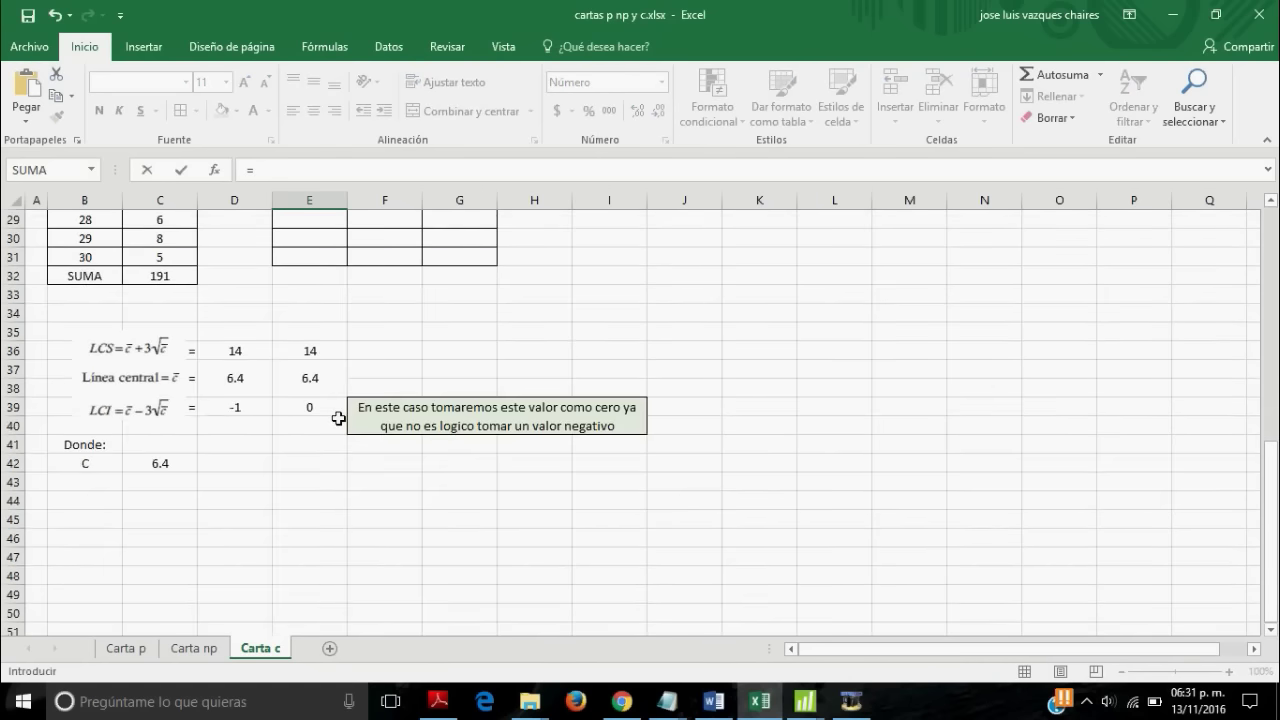
click(334, 346)
scroll(378, 343, up, 5)
scroll(378, 343, up, 4)
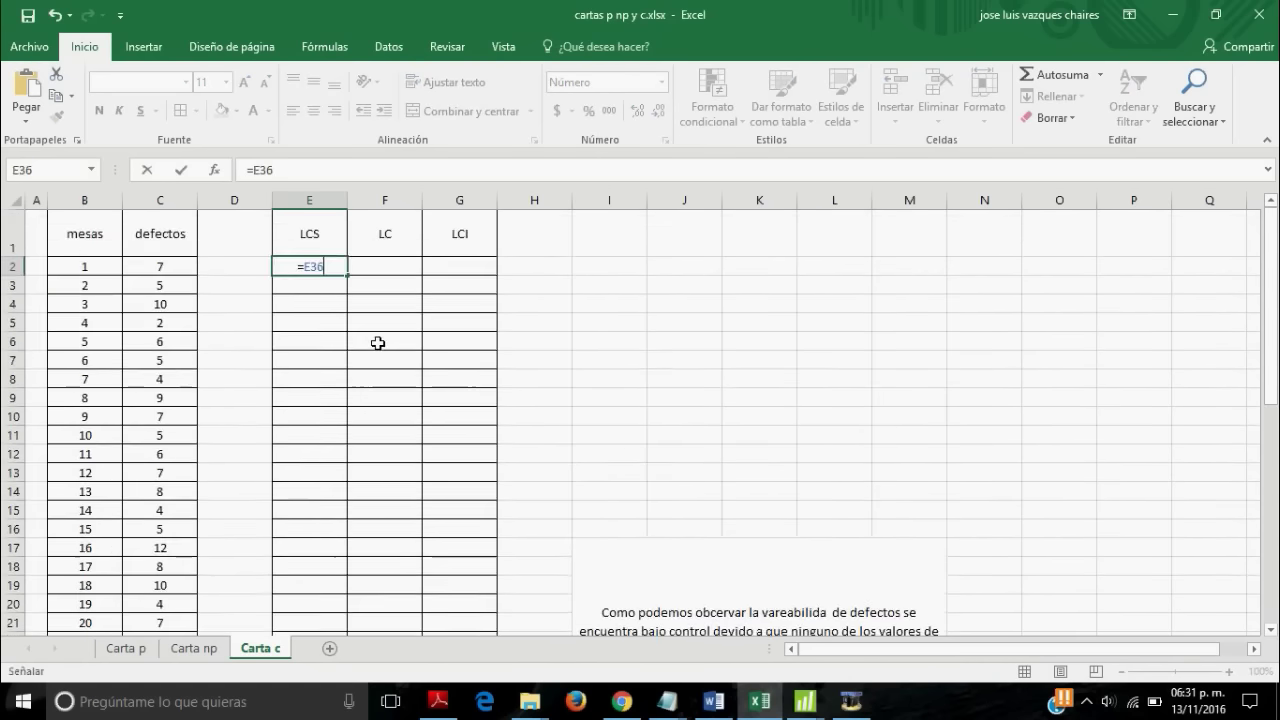
click(313, 268)
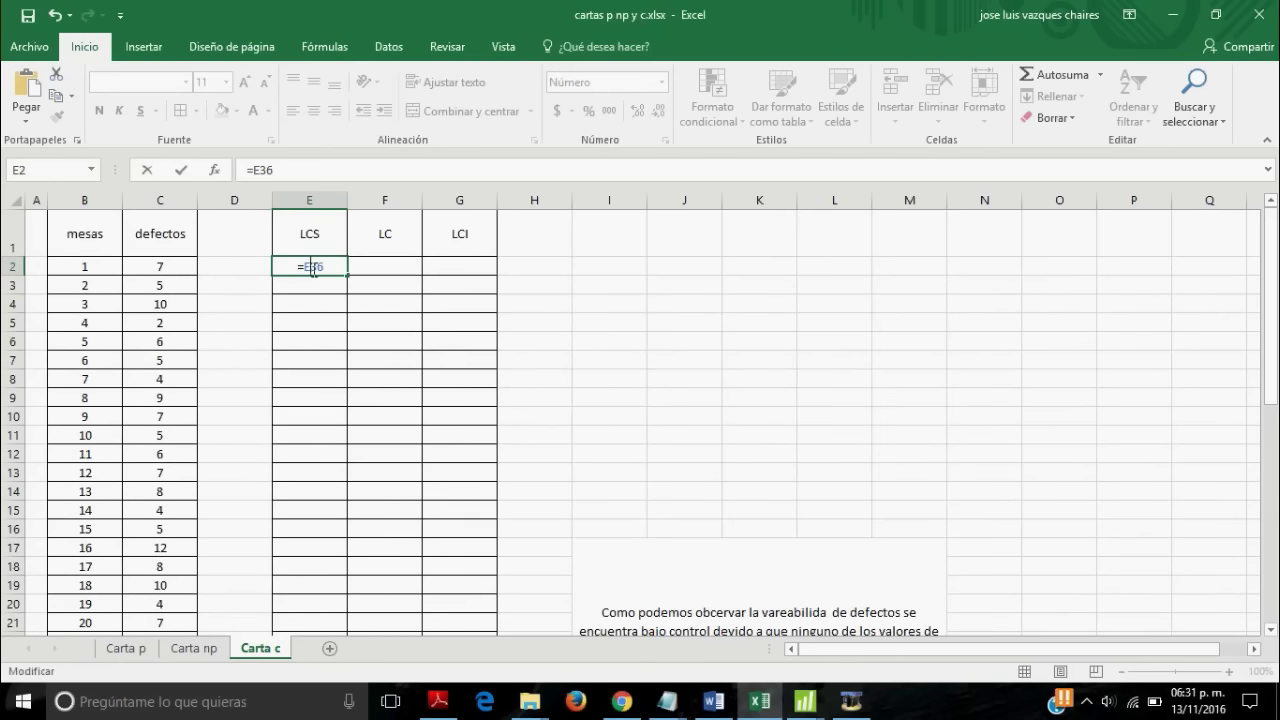
text($)
key(Return)
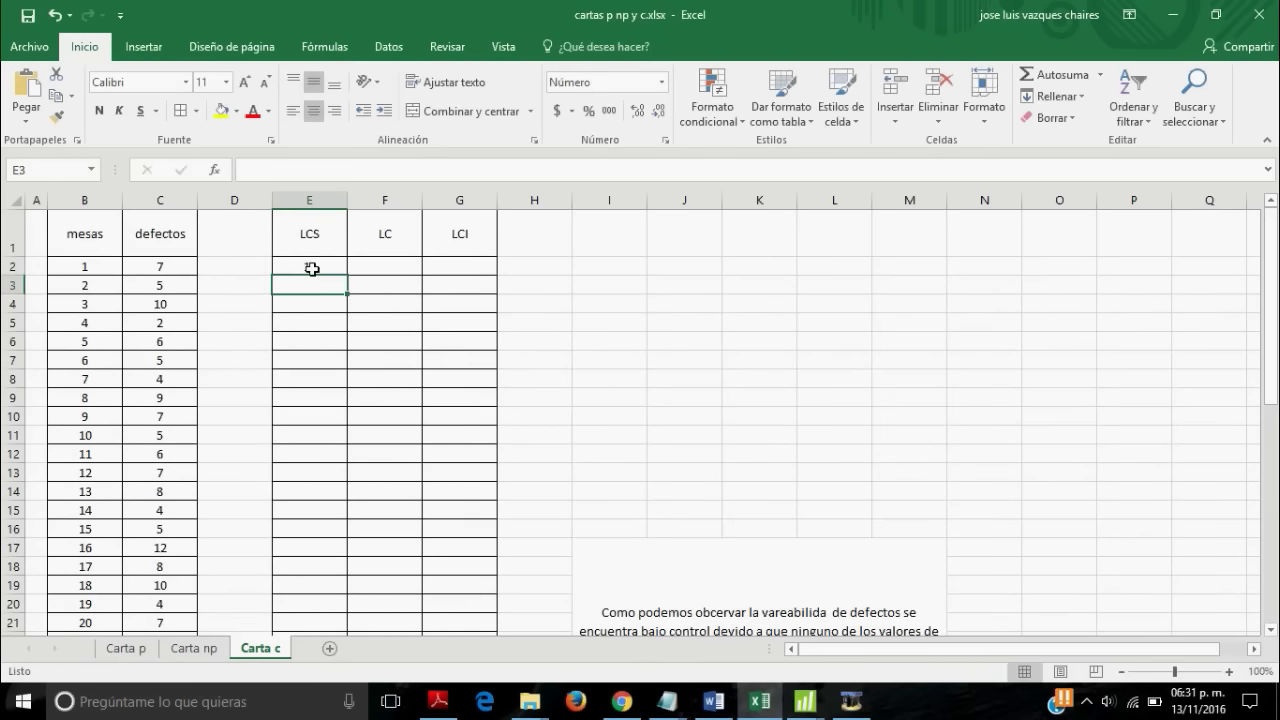
- Link F2 to the center line with =E37, showing 6.4
click(405, 264)
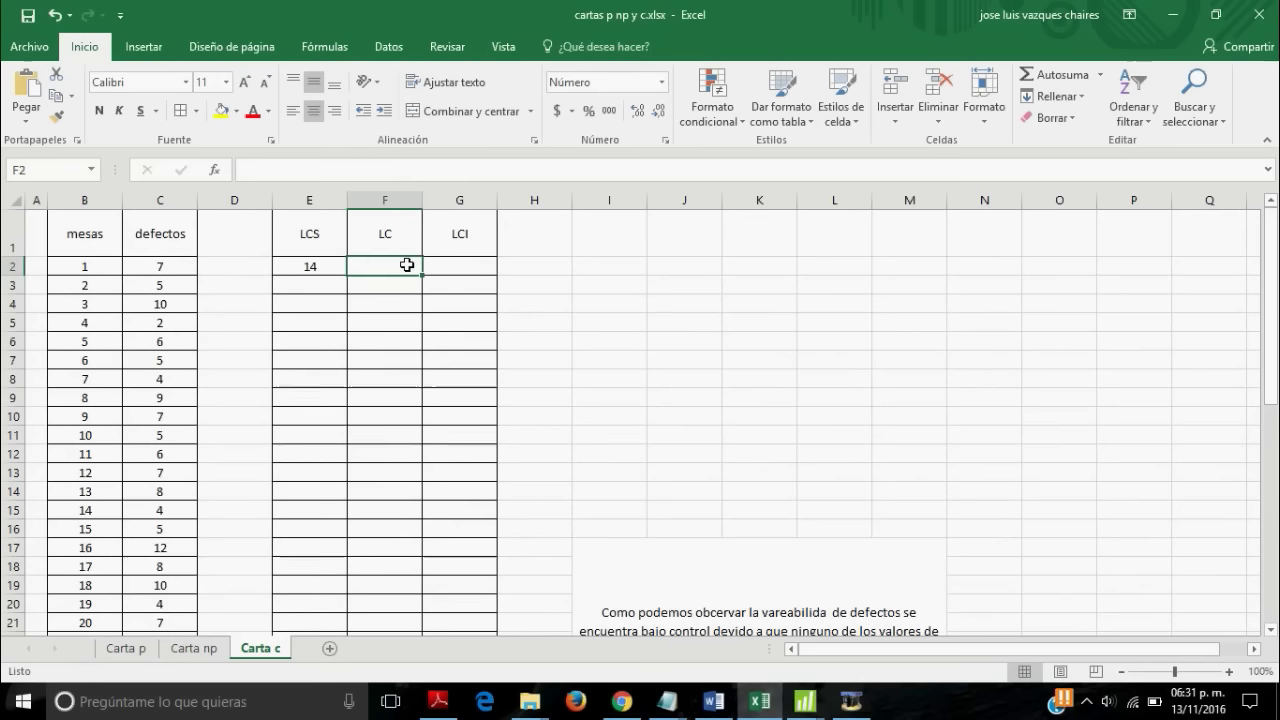
text(=)
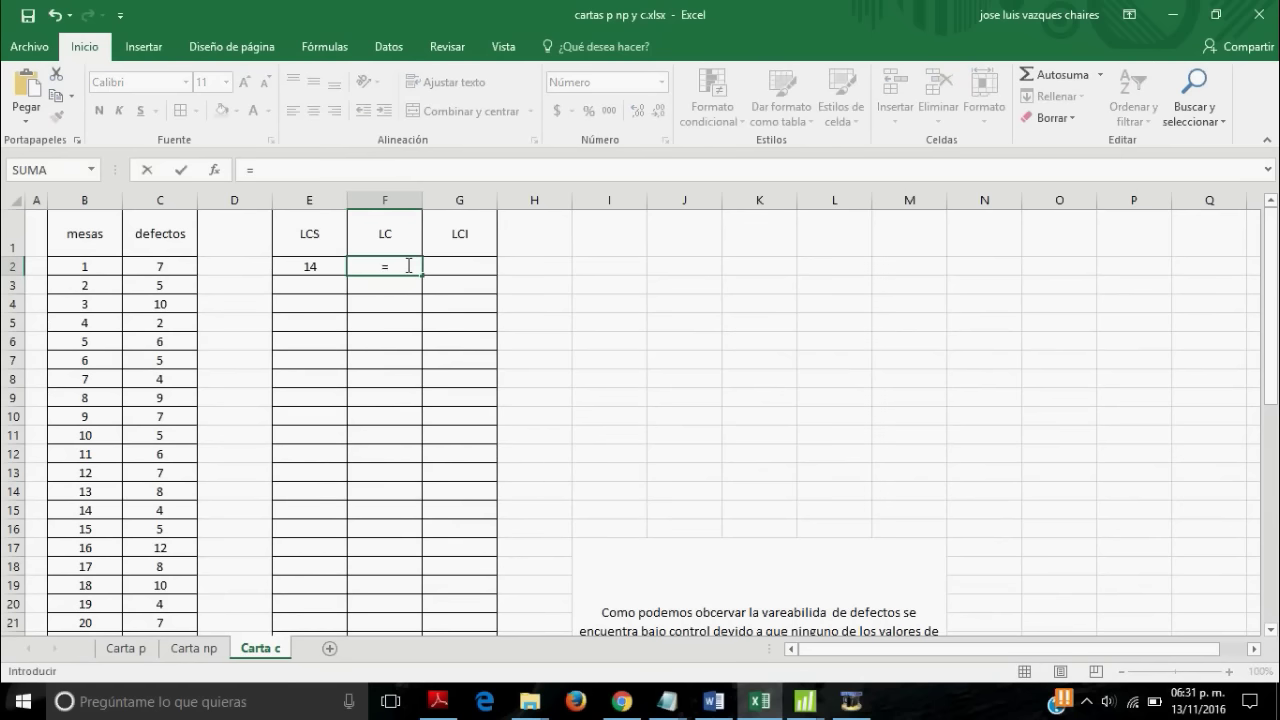
scroll(395, 266, down, 4)
scroll(360, 340, down, 4)
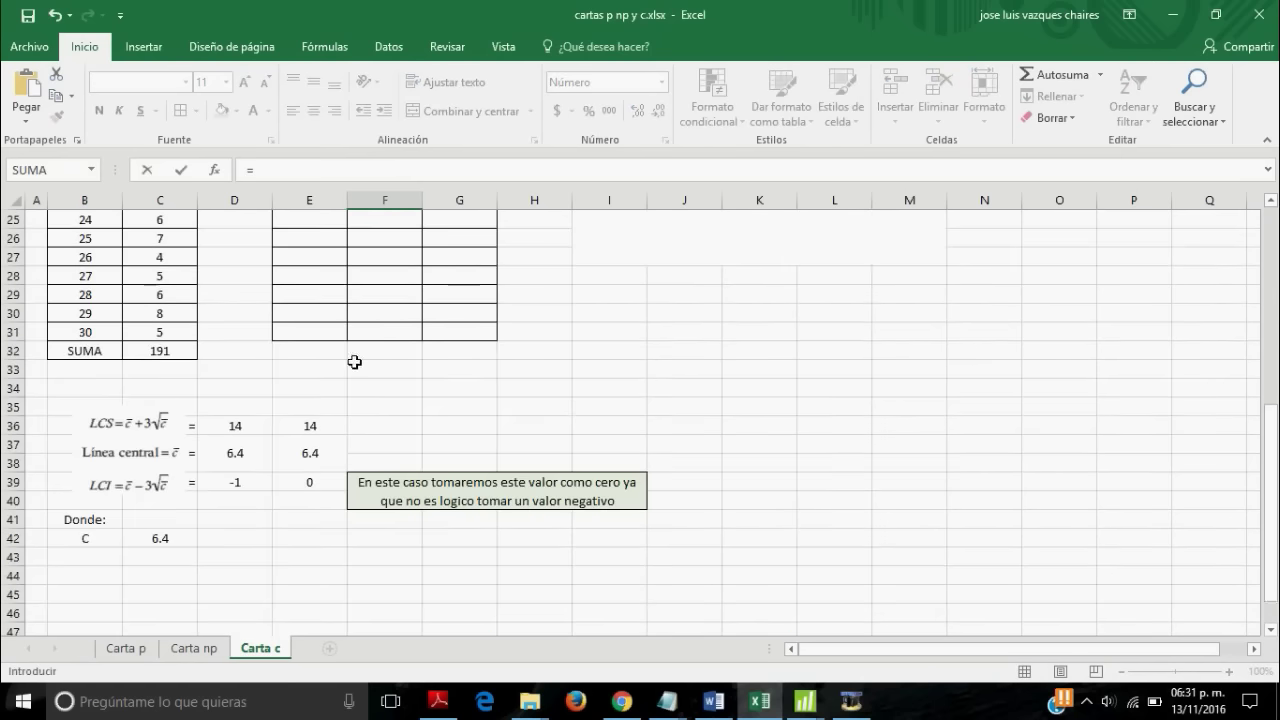
click(316, 452)
scroll(497, 404, up, 8)
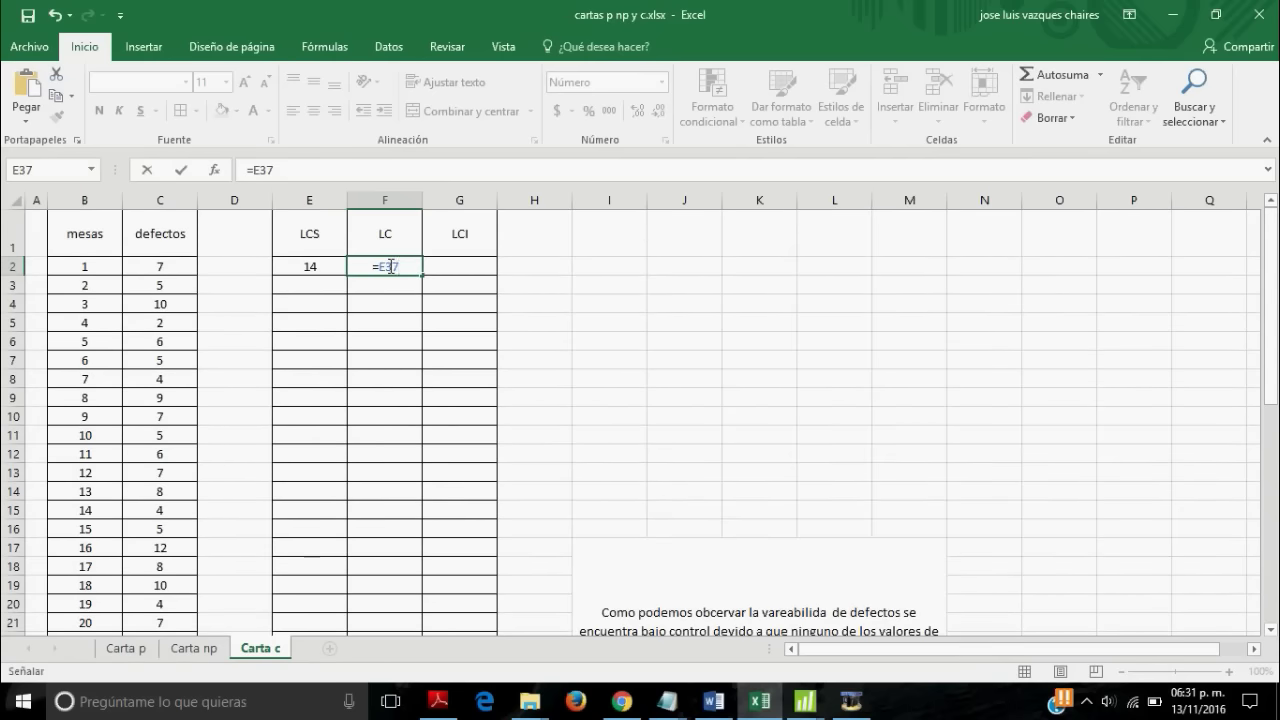
click(388, 266)
key(Return)
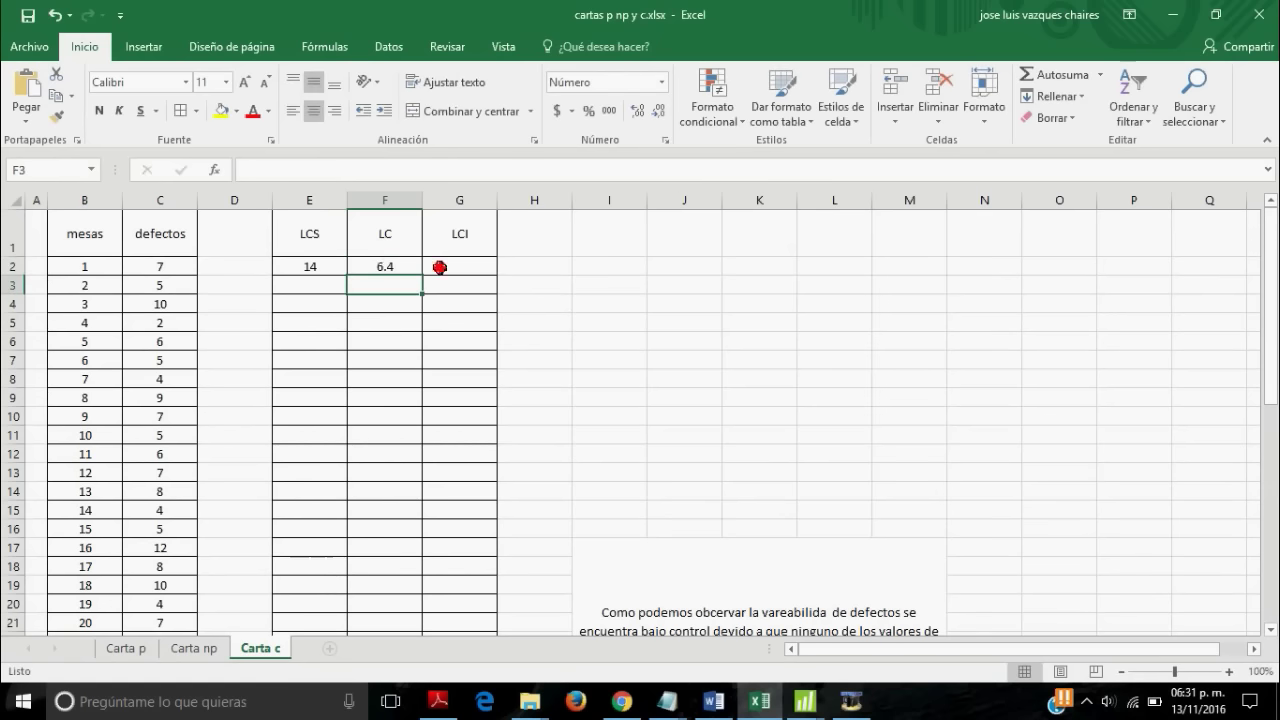
- Link G2 to the lower limit with =E39, showing 0
click(440, 267)
text(=)
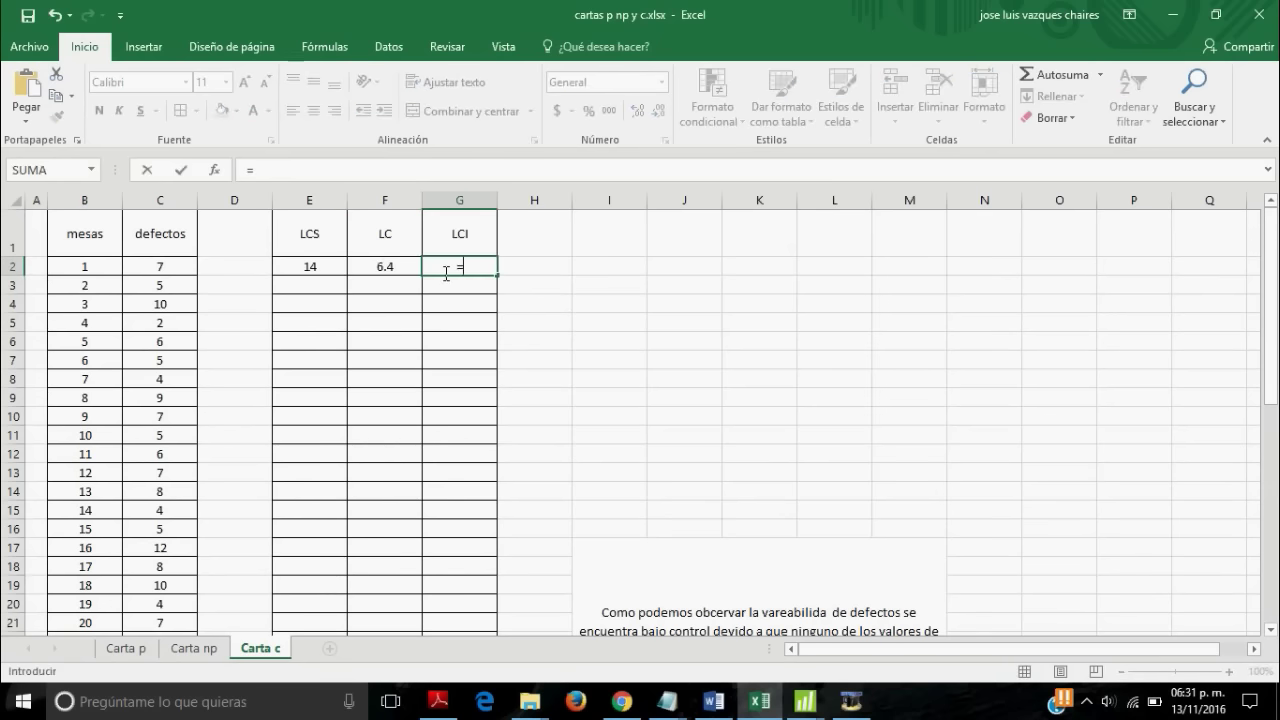
scroll(376, 406, down, 8)
click(315, 482)
scroll(320, 478, up, 5)
scroll(320, 478, up, 3)
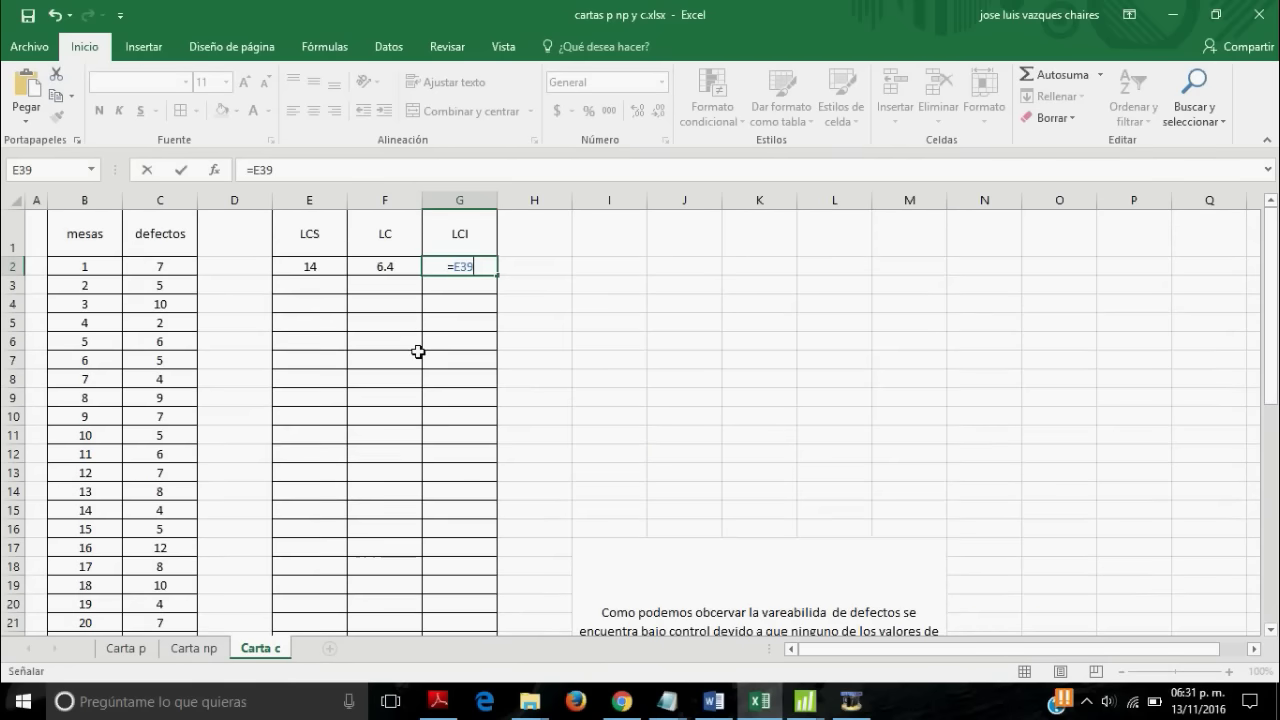
click(459, 266)
key(Return)
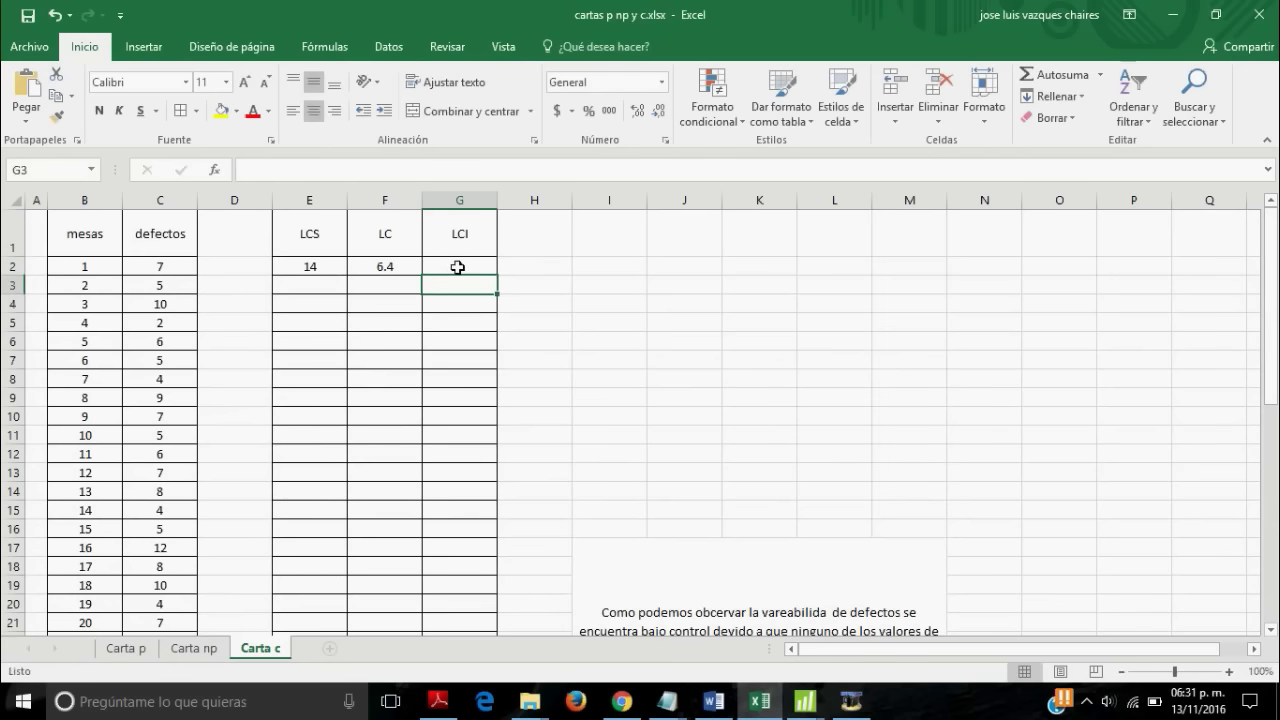
- Fill the row-2 limit values 14, 6.4 and 0 down the LCS, LC and LCI columns for all 30 months
drag(341, 262, 495, 276)
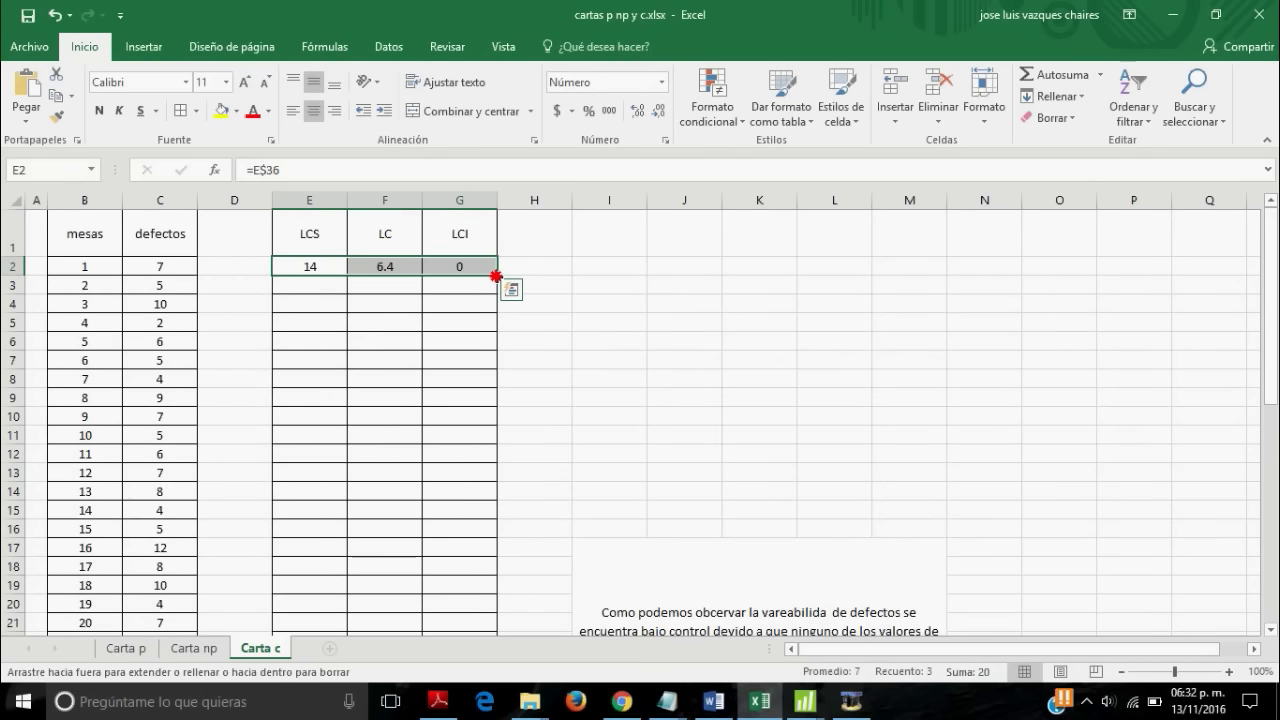
drag(495, 275, 472, 616)
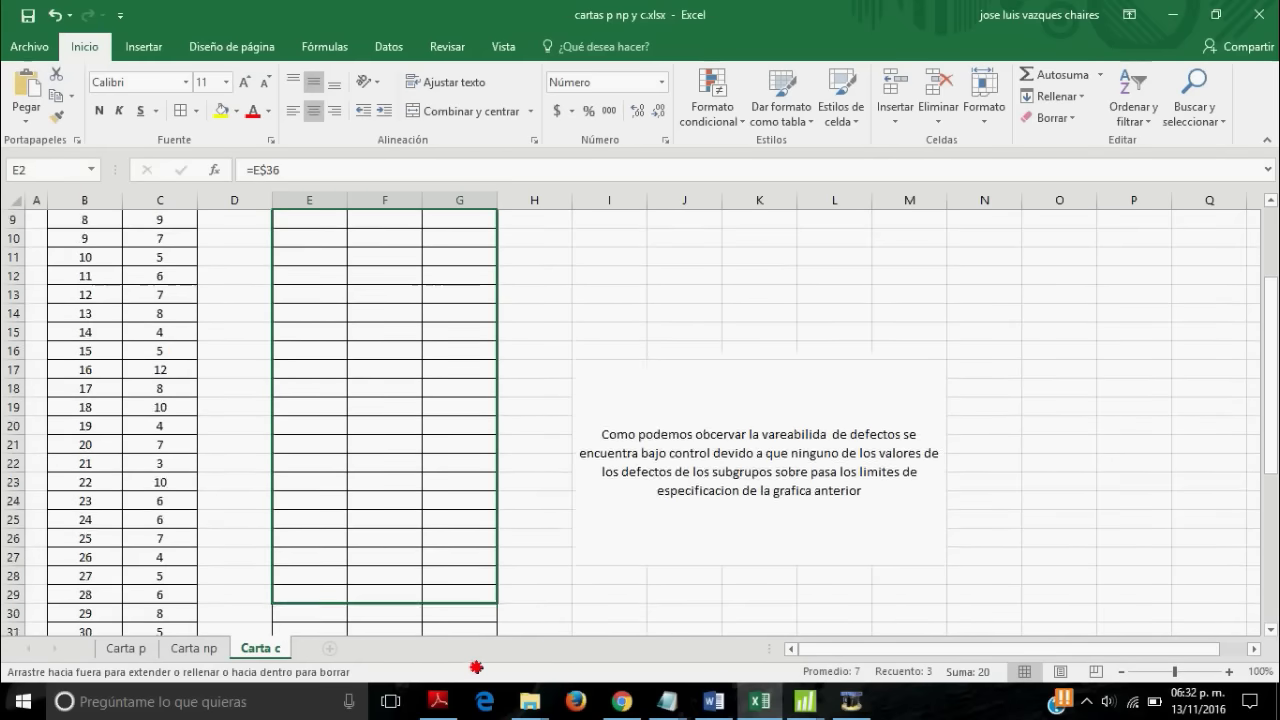
drag(472, 616, 492, 438)
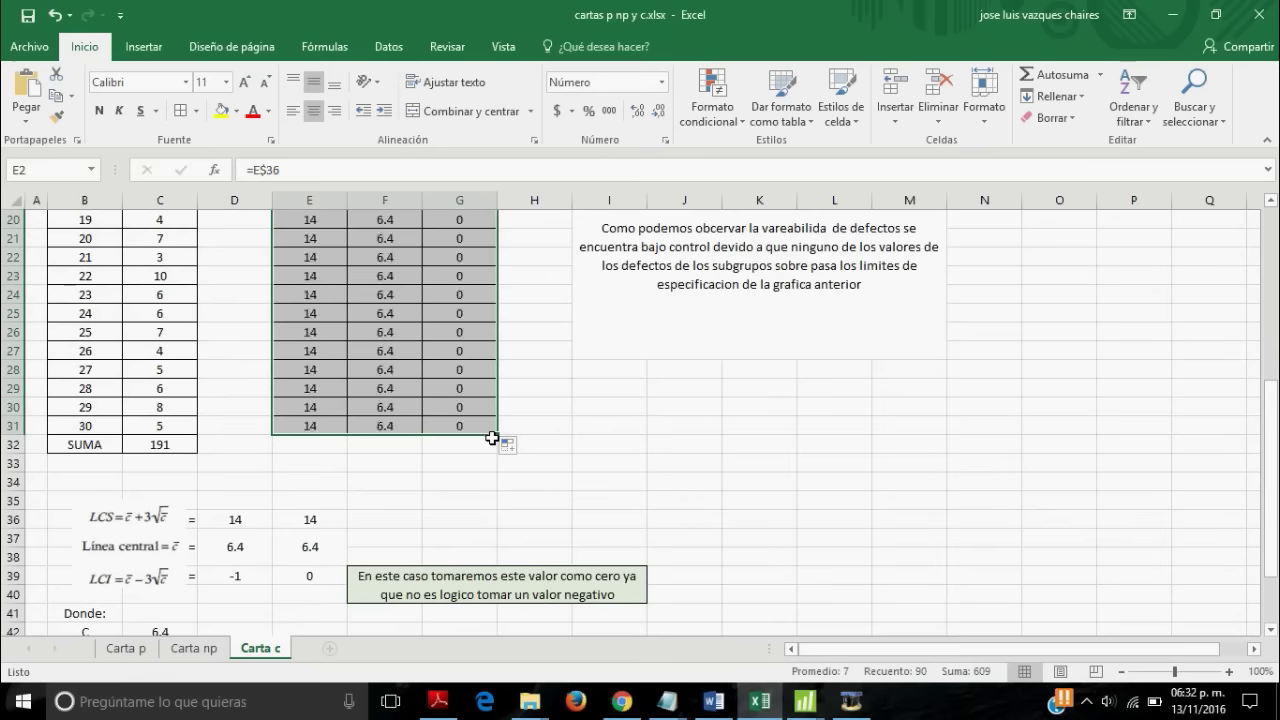
scroll(492, 438, up, 6)
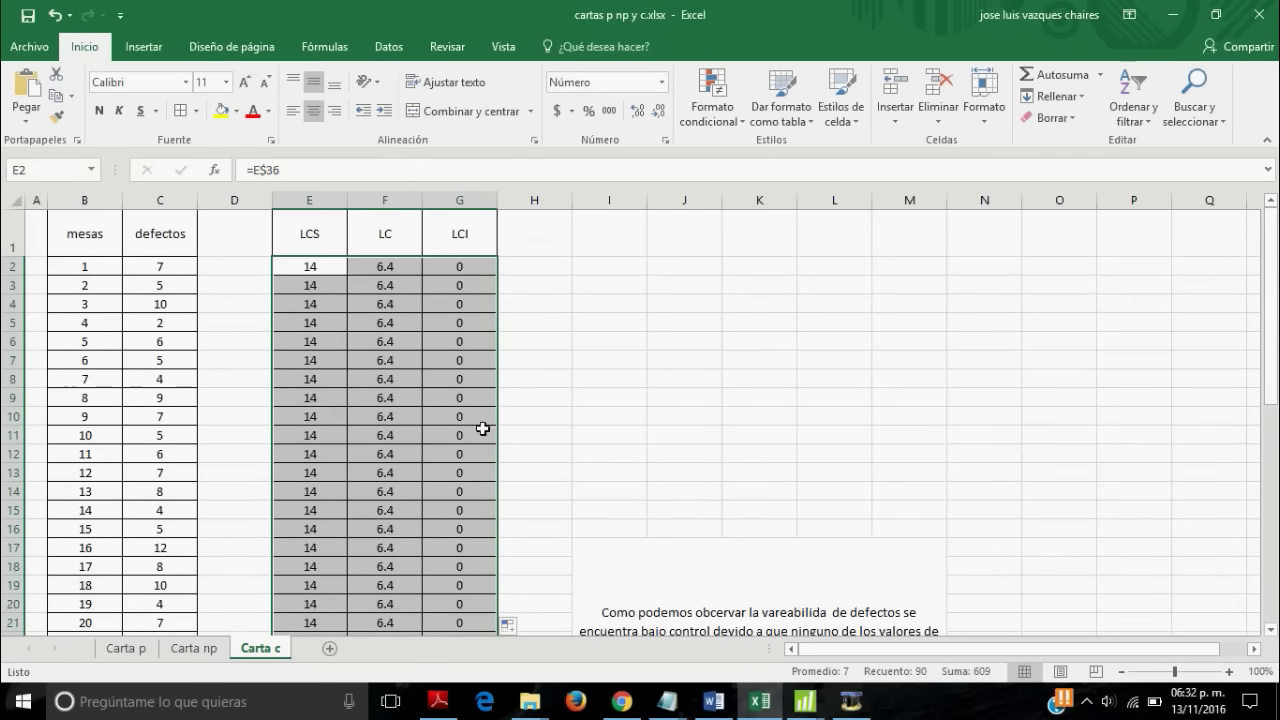
- Select E1:G31 and add C1:C31 (defectos) to the selection, headers included
click(310, 246)
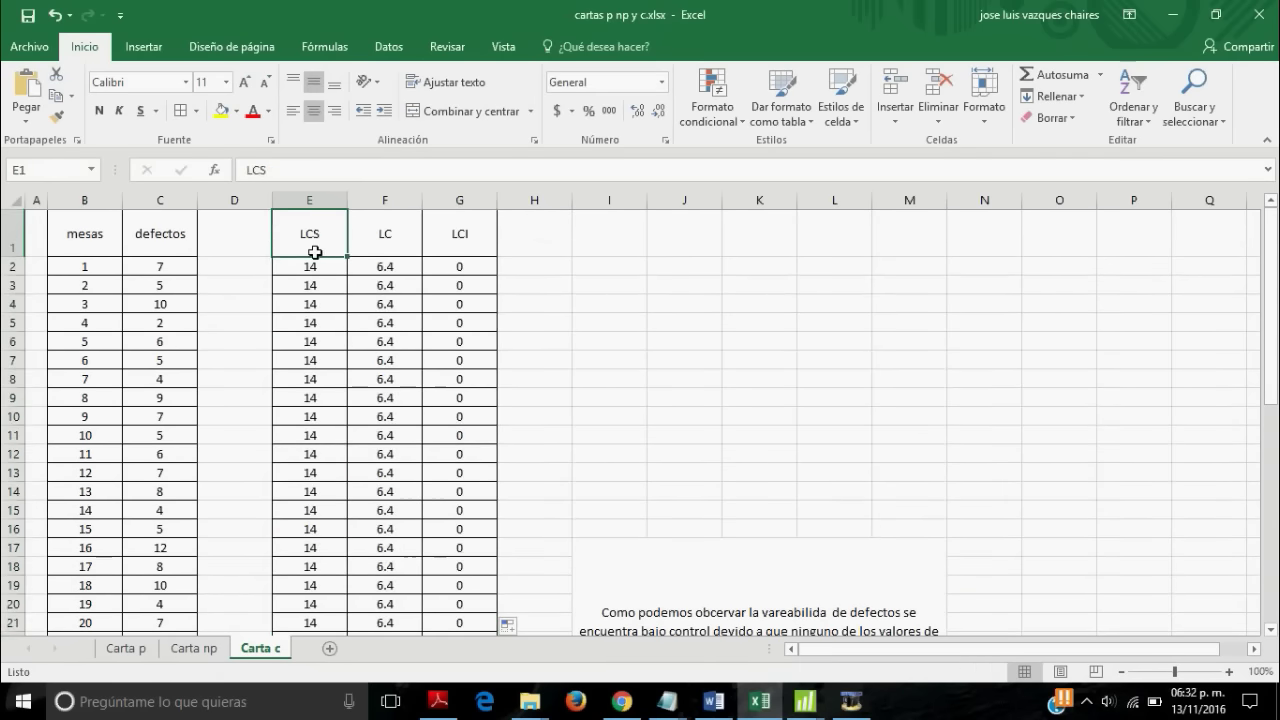
key(shift+Right)
key(shift+Right)
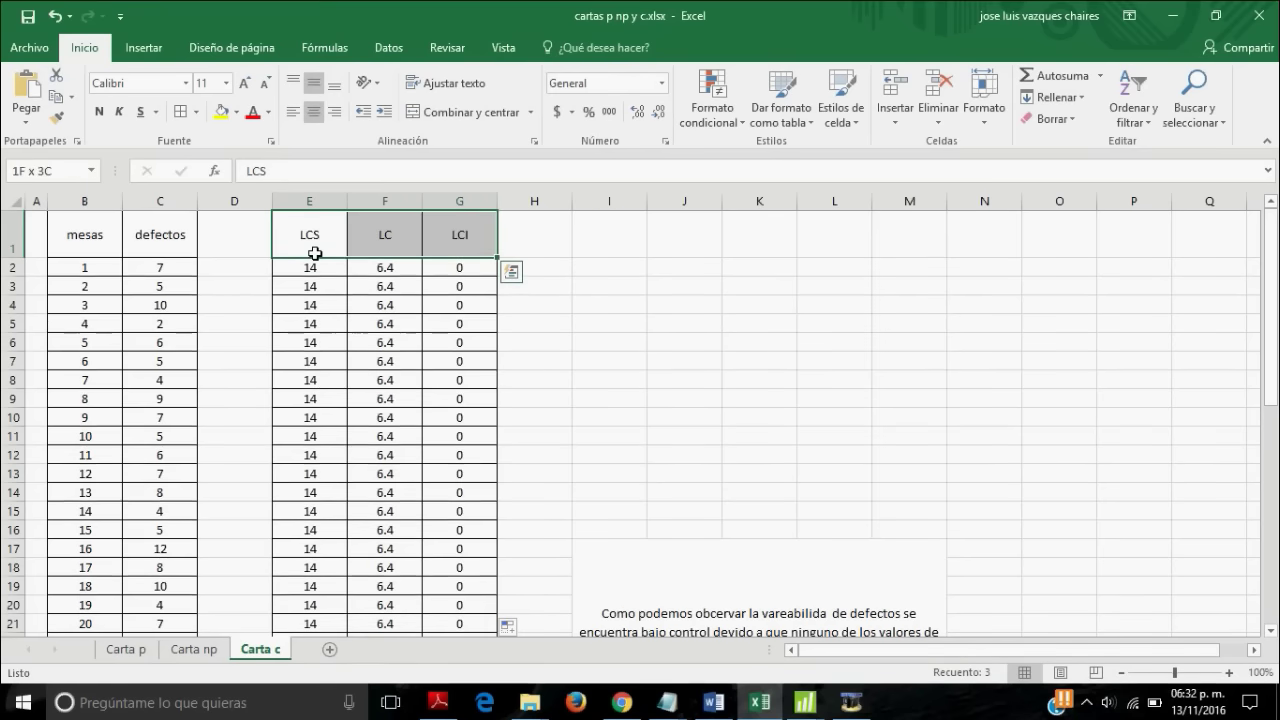
key(ctrl+shift+Down)
scroll(310, 255, down, 1)
scroll(309, 277, down, 2)
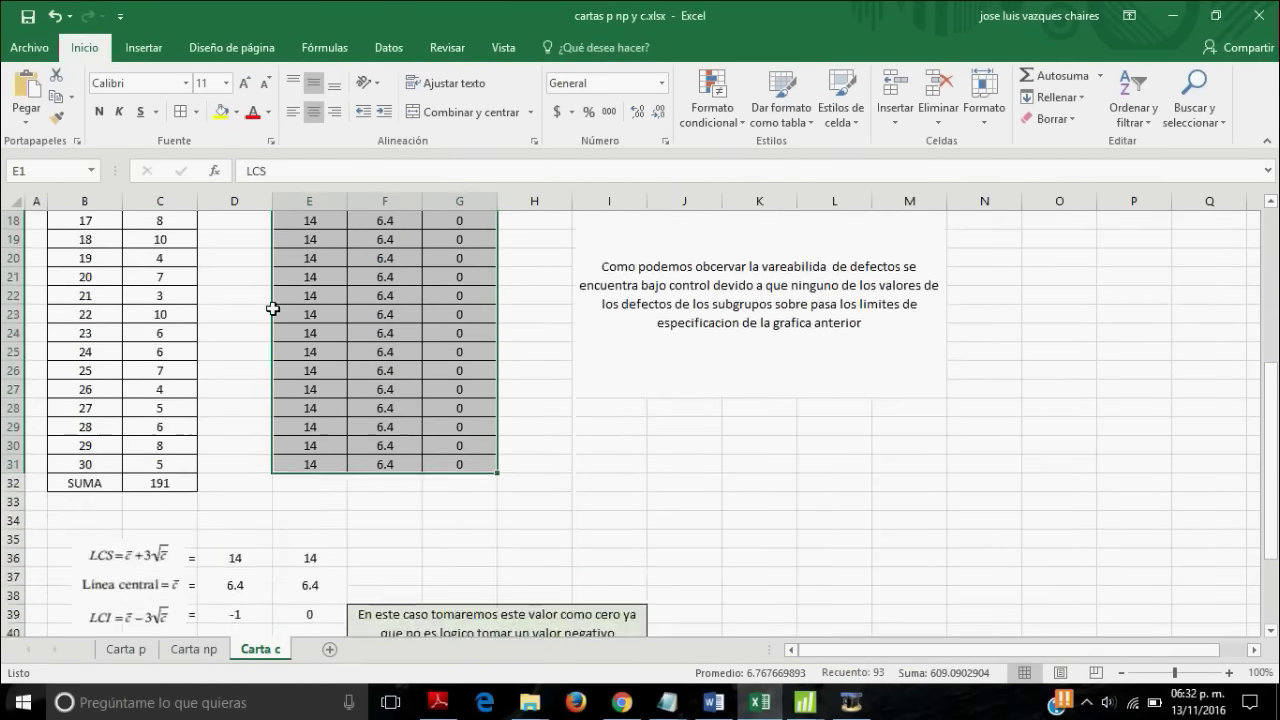
scroll(261, 320, up, 6)
mouse_move(171, 236)
mouse_down()
mouse_move(177, 414)
mouse_move(209, 614)
mouse_move(189, 623)
mouse_move(191, 651)
mouse_move(206, 563)
mouse_move(189, 514)
mouse_move(204, 513)
mouse_move(165, 358)
mouse_up()
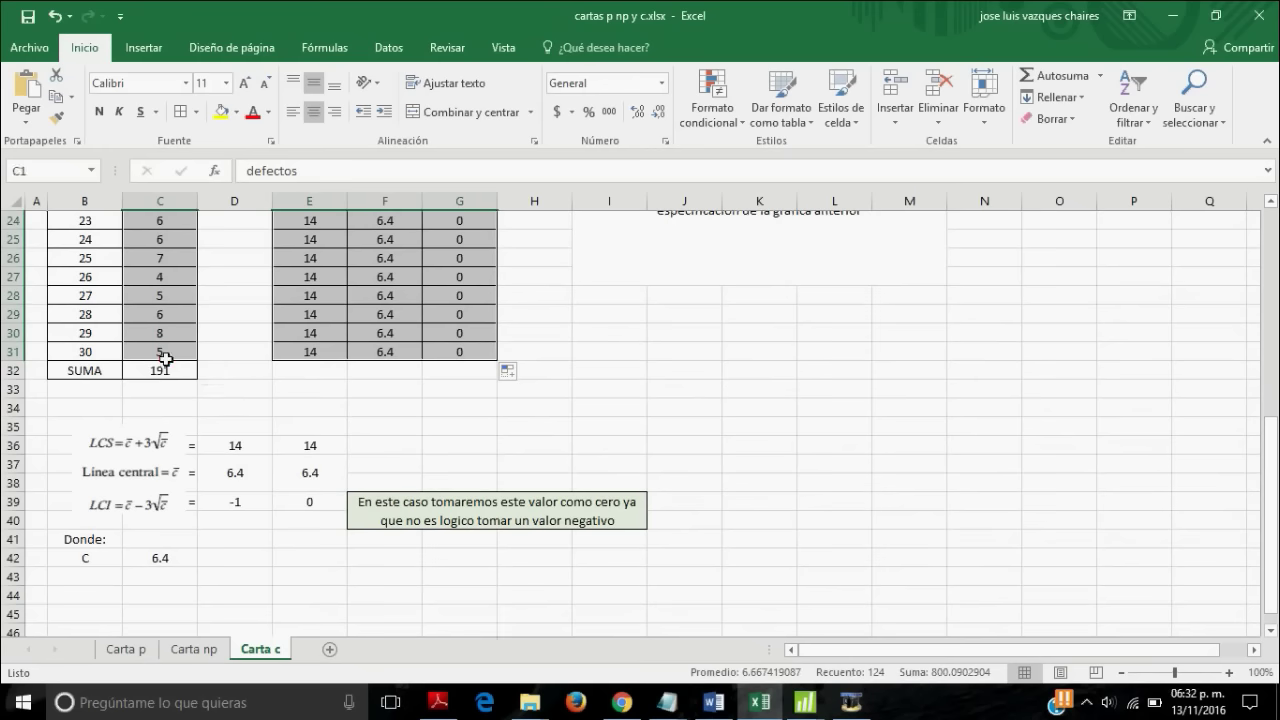
- Insert a 2D line chart of defectos, LCS, LC and LCI and move it beside the table near row 1
scroll(538, 374, up, 5)
scroll(538, 374, up, 3)
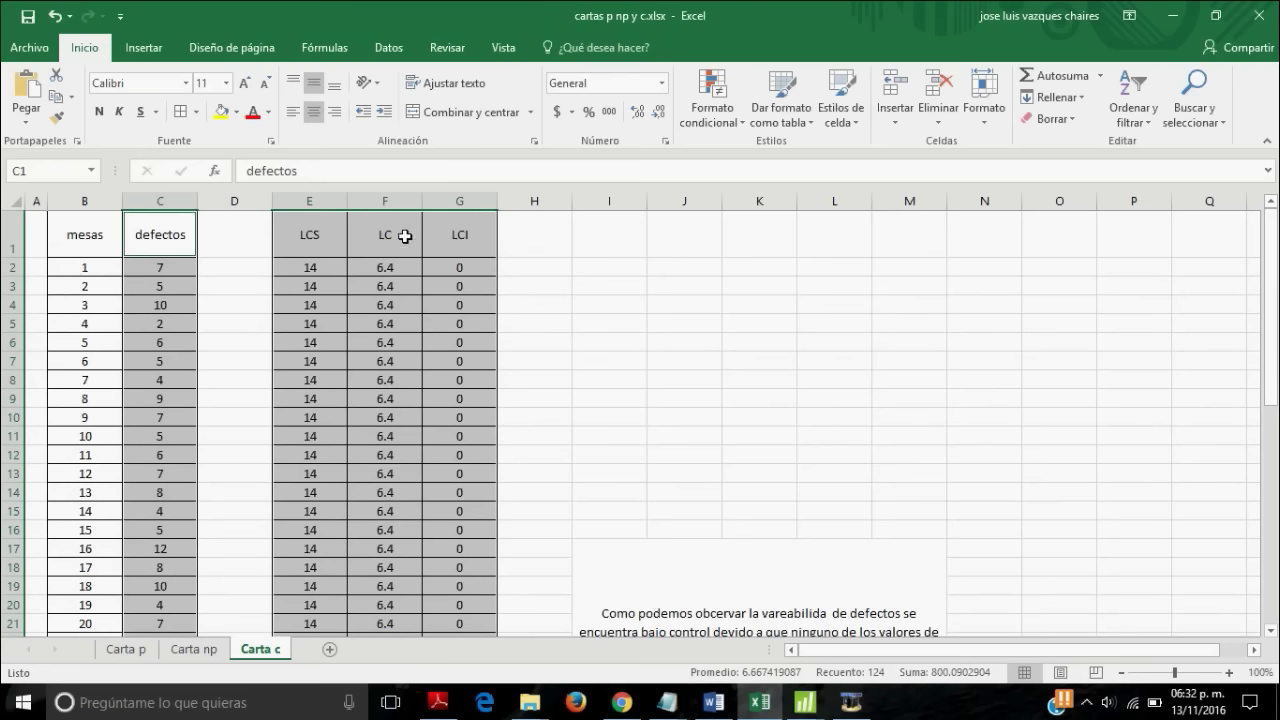
click(157, 50)
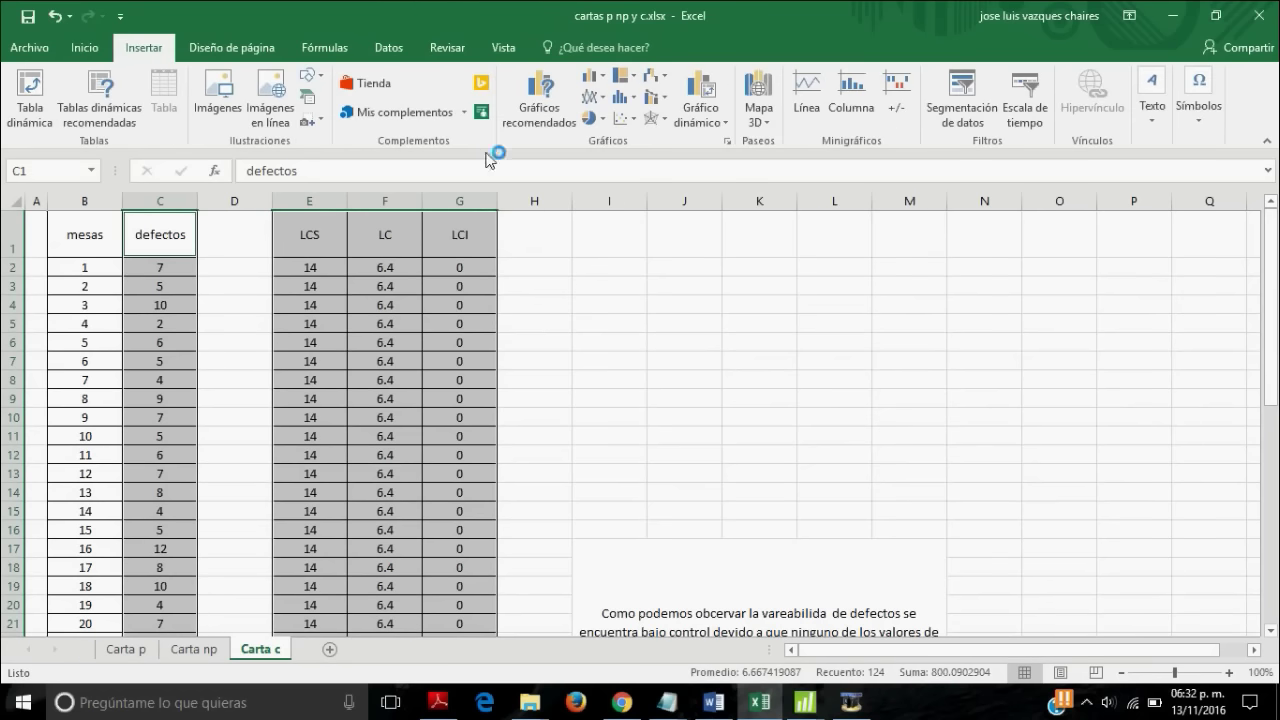
click(603, 97)
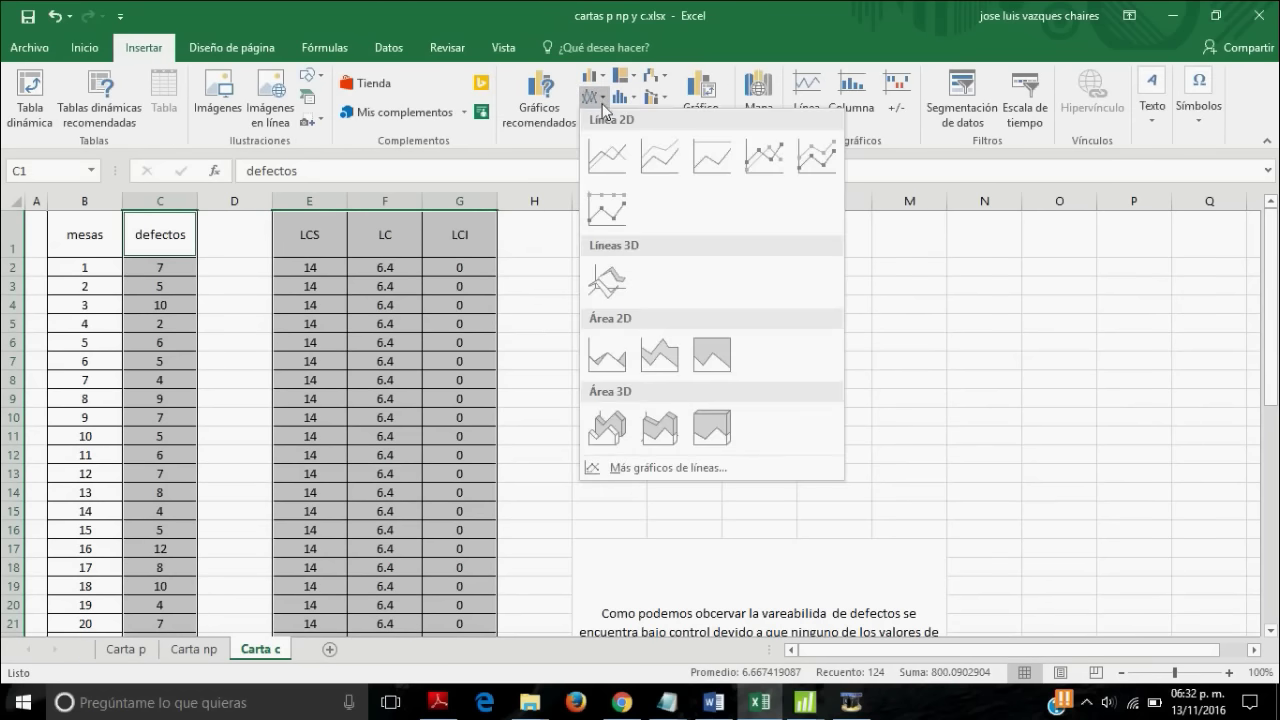
click(611, 164)
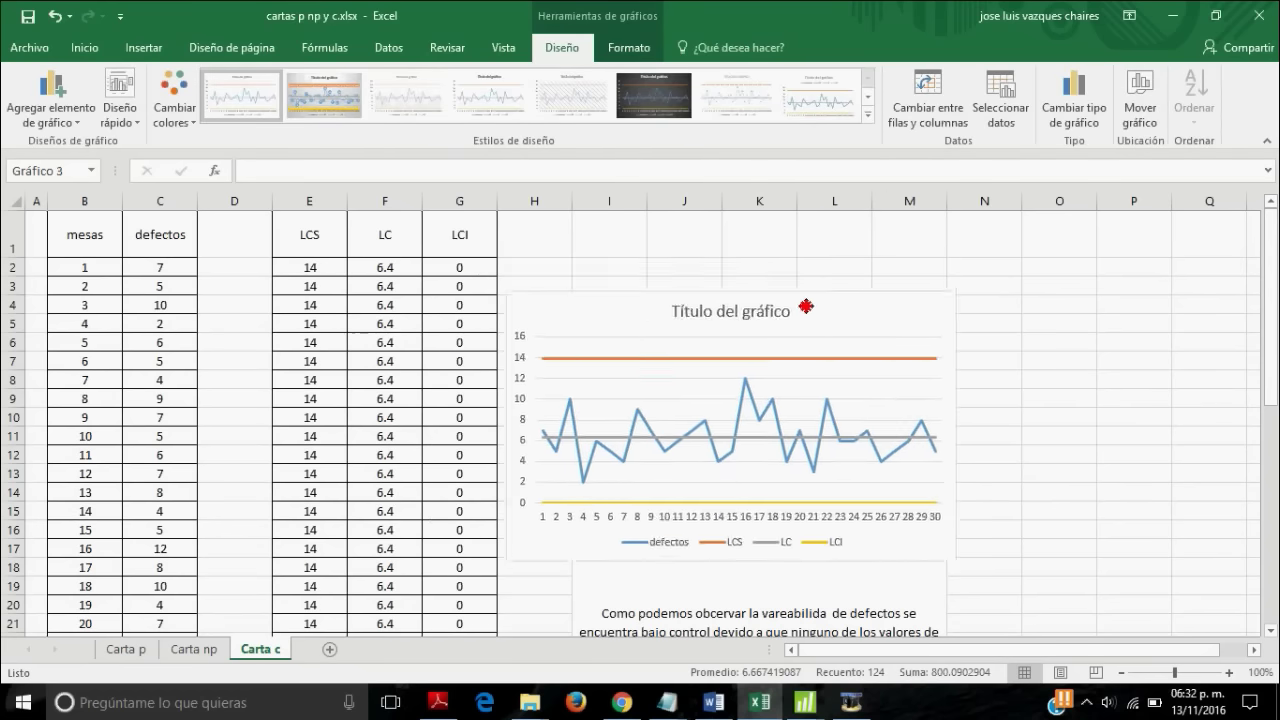
drag(730, 317, 802, 265)
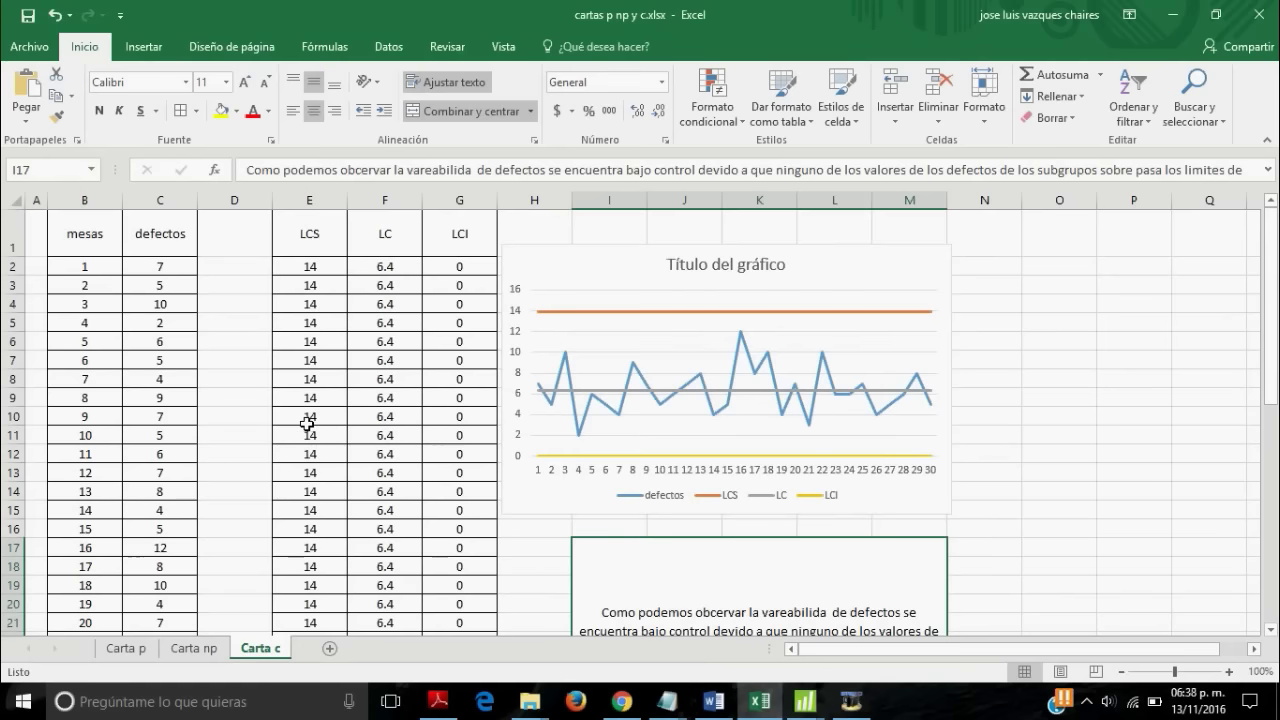
- Select B1:C31, the mesas and defectos columns with headers, and copy it
scroll(306, 420, down, 2)
scroll(255, 449, down, 2)
scroll(251, 453, down, 1)
scroll(251, 453, up, 5)
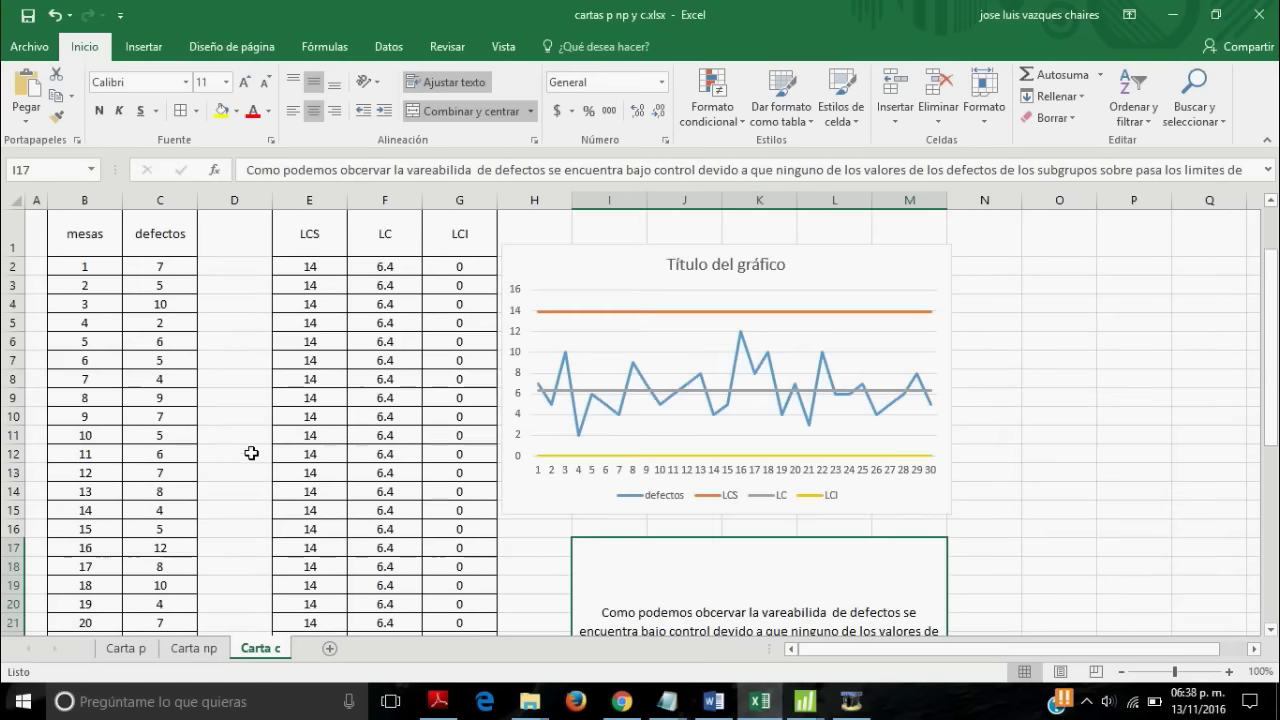
click(88, 245)
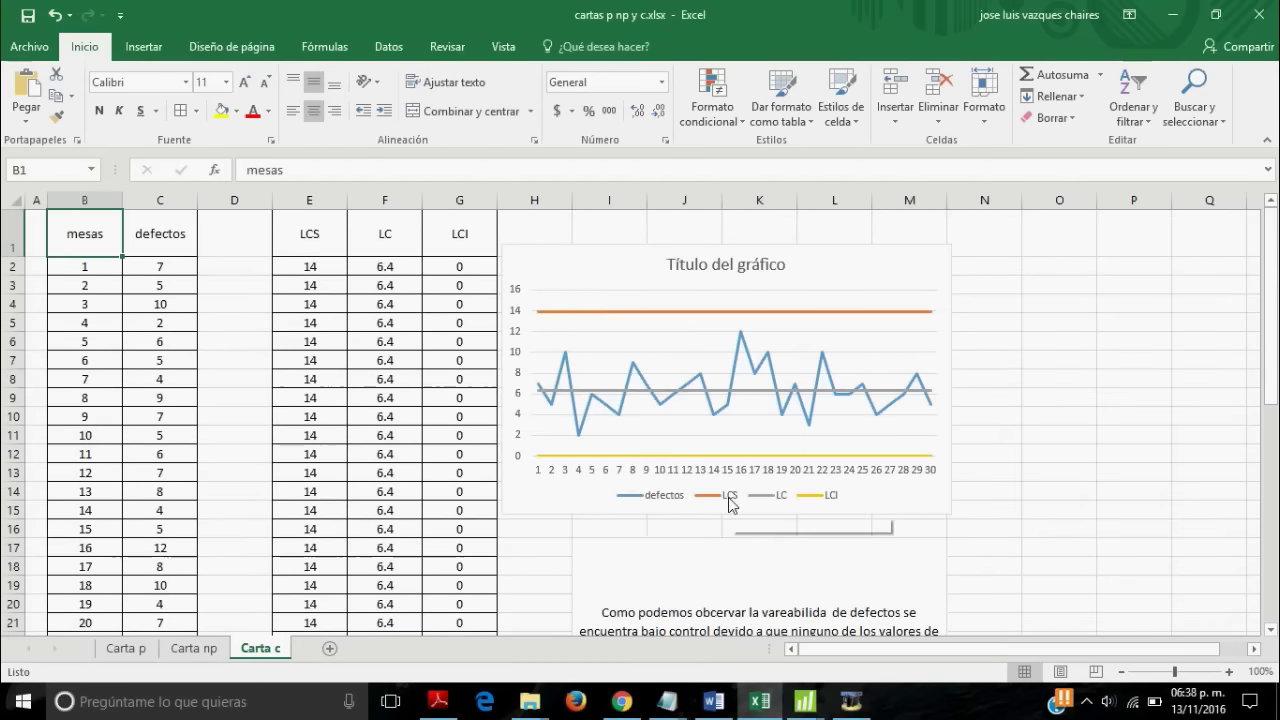
key(shift+Right)
key(shift+Down)
key(shift+Down)
key(shift+Down)
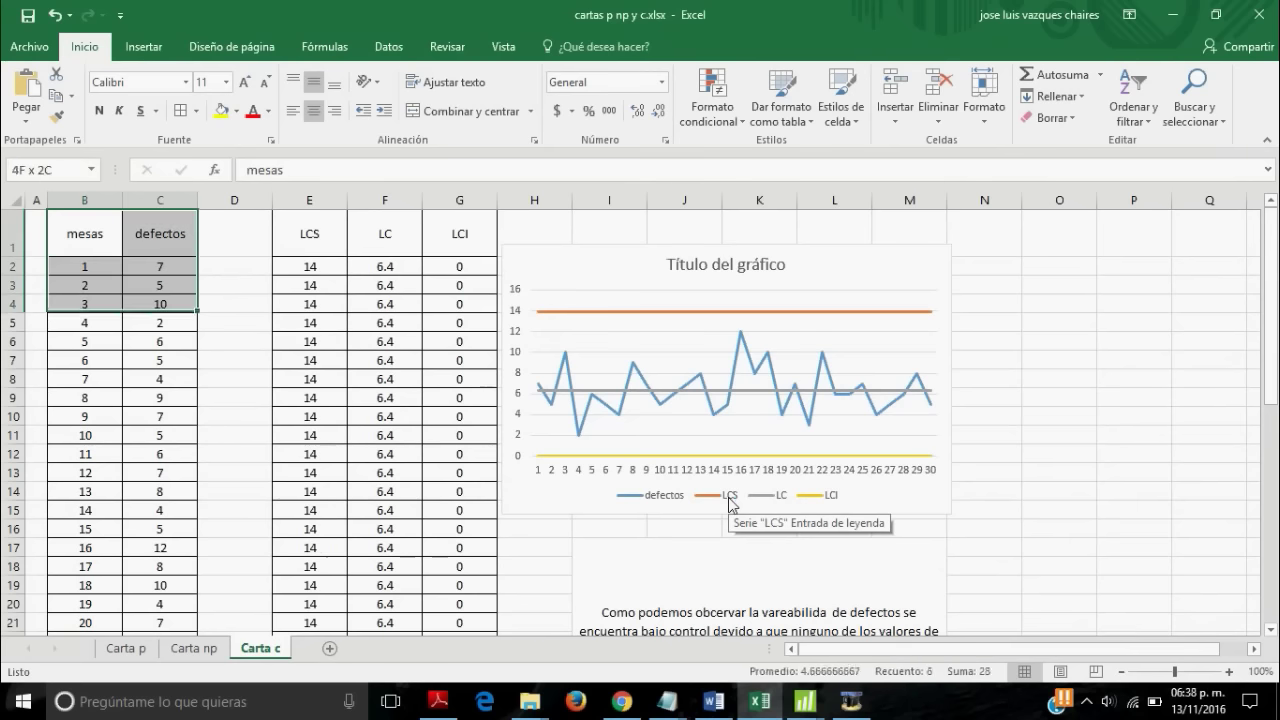
key(shift+Down)
key(shift+Down)
key(shift+Down)
key(shift+Down)
key(shift+Down)
key(shift+Down)
key(shift+Down)
scroll(729, 505, down, 4)
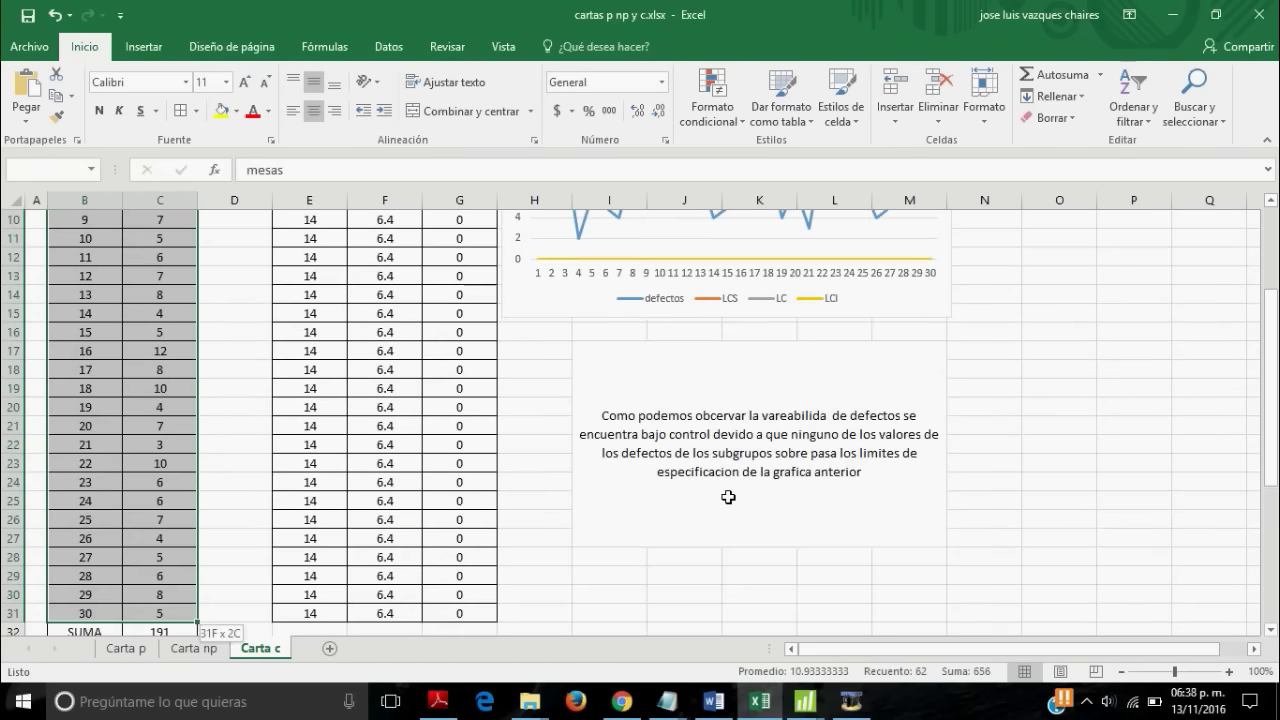
key(shift+Down)
key(shift+Down)
key(shift+Down)
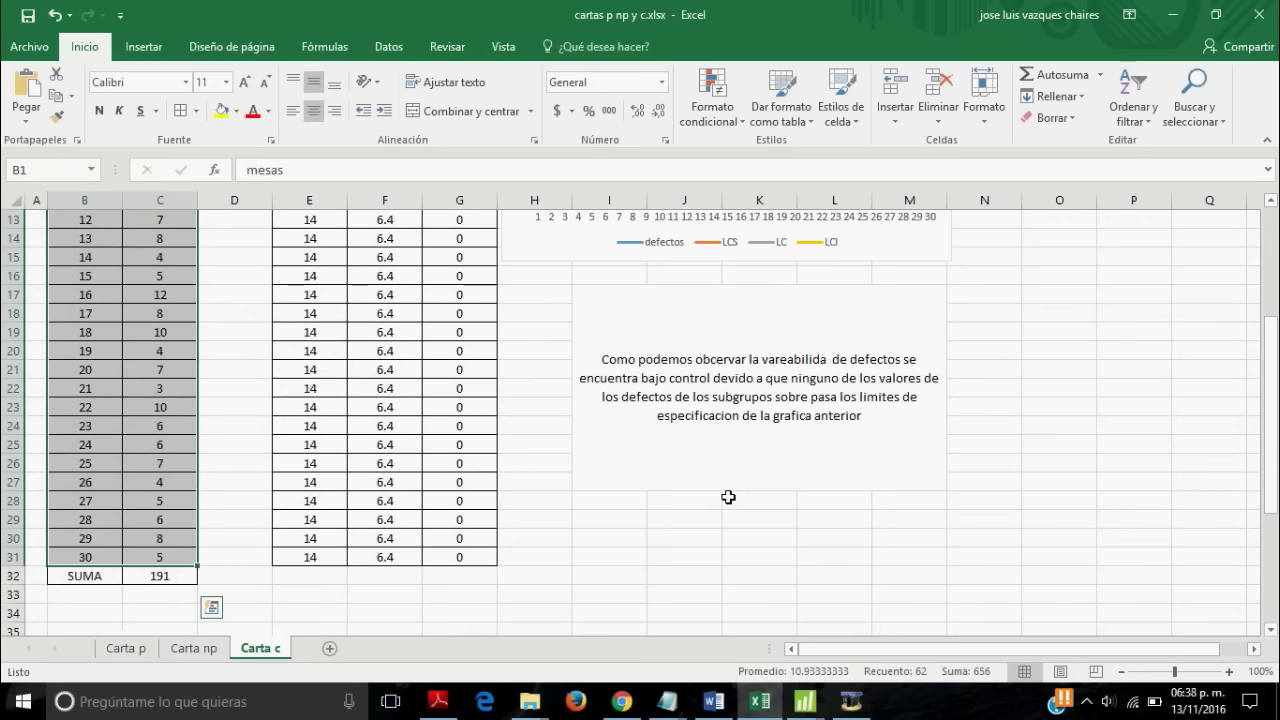
key(ctrl+c)
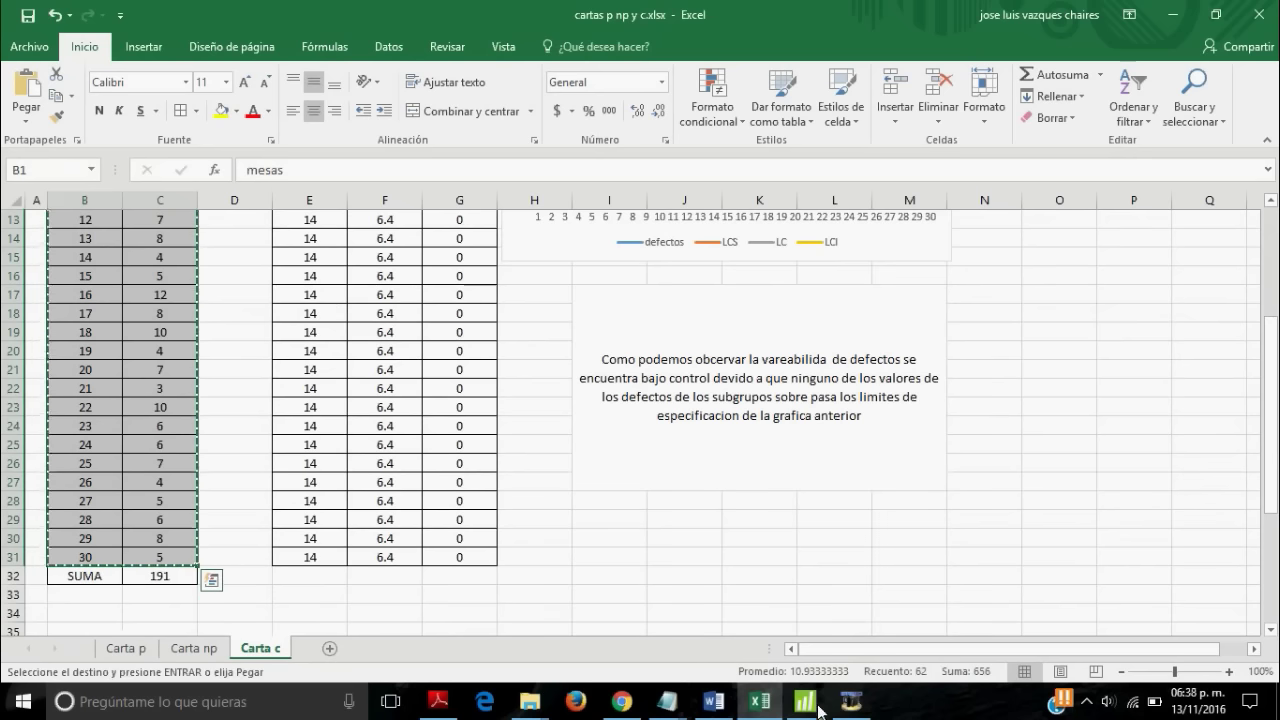
- Paste the mesas and defectos data into Minitab at C1 and select defectos as the C chart variable
mouse_move(805, 701)
click(793, 640)
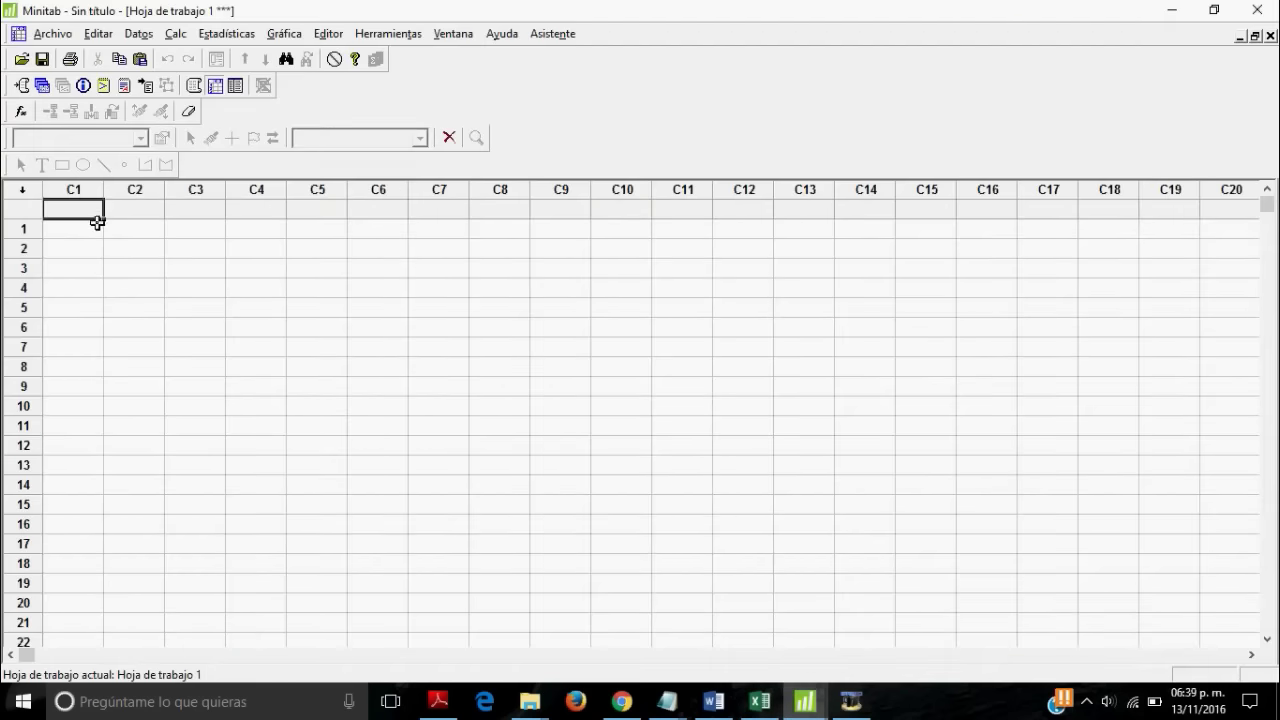
key(ctrl+v)
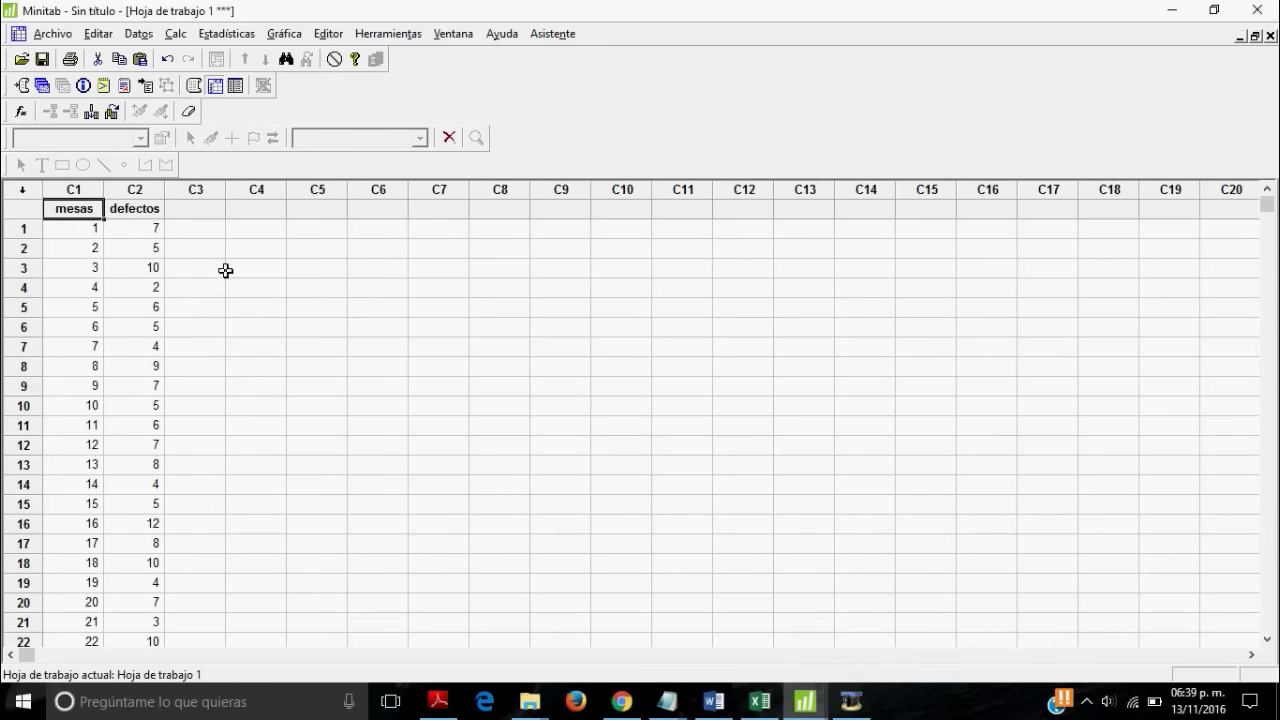
click(228, 34)
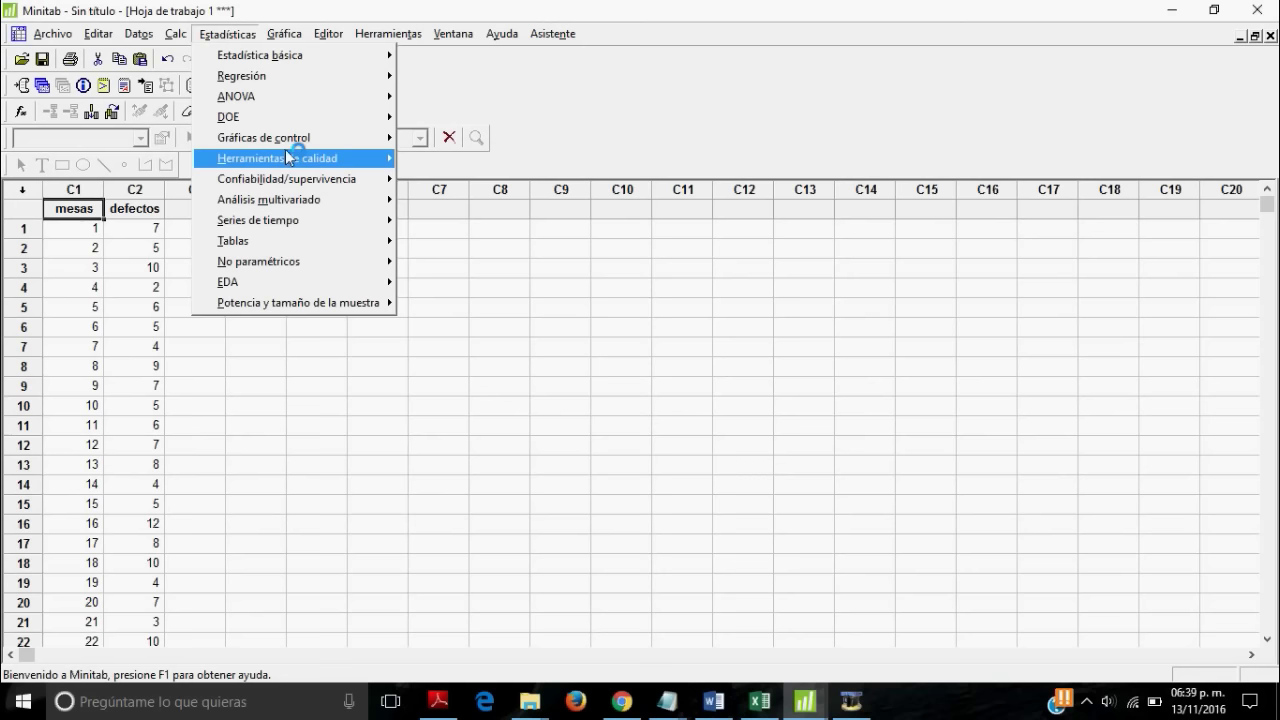
mouse_move(264, 138)
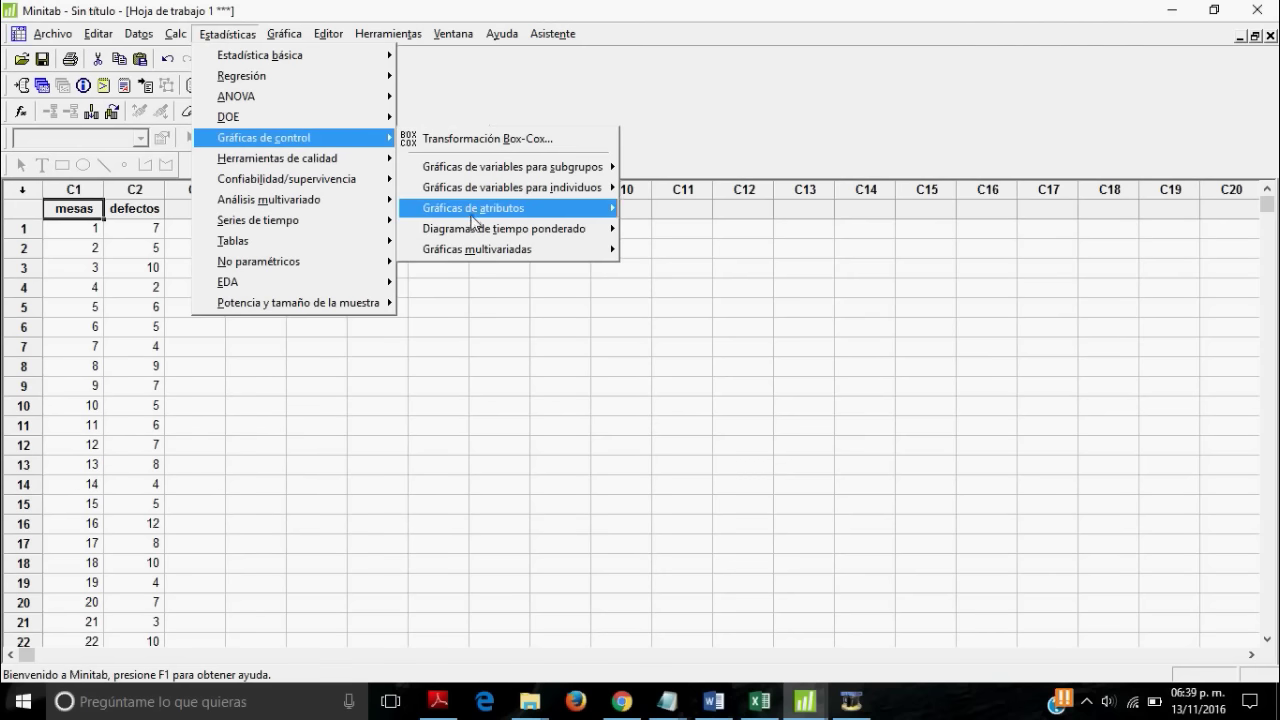
mouse_move(473, 208)
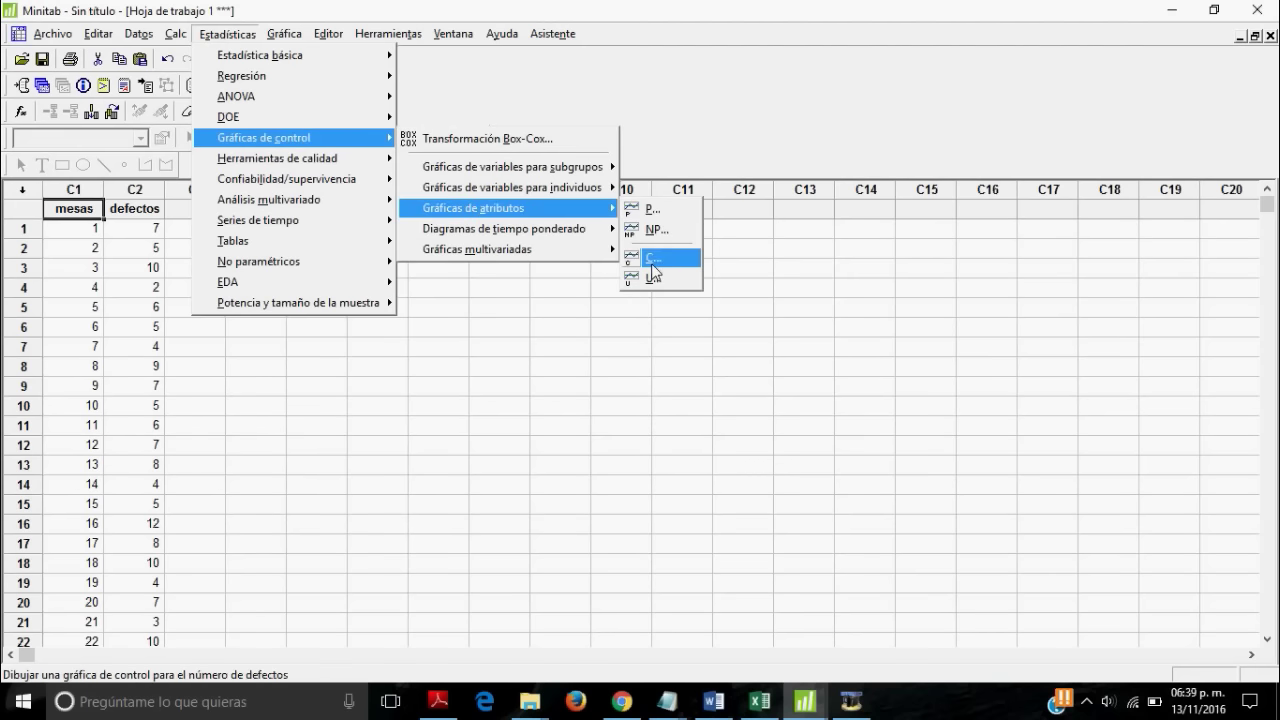
click(660, 262)
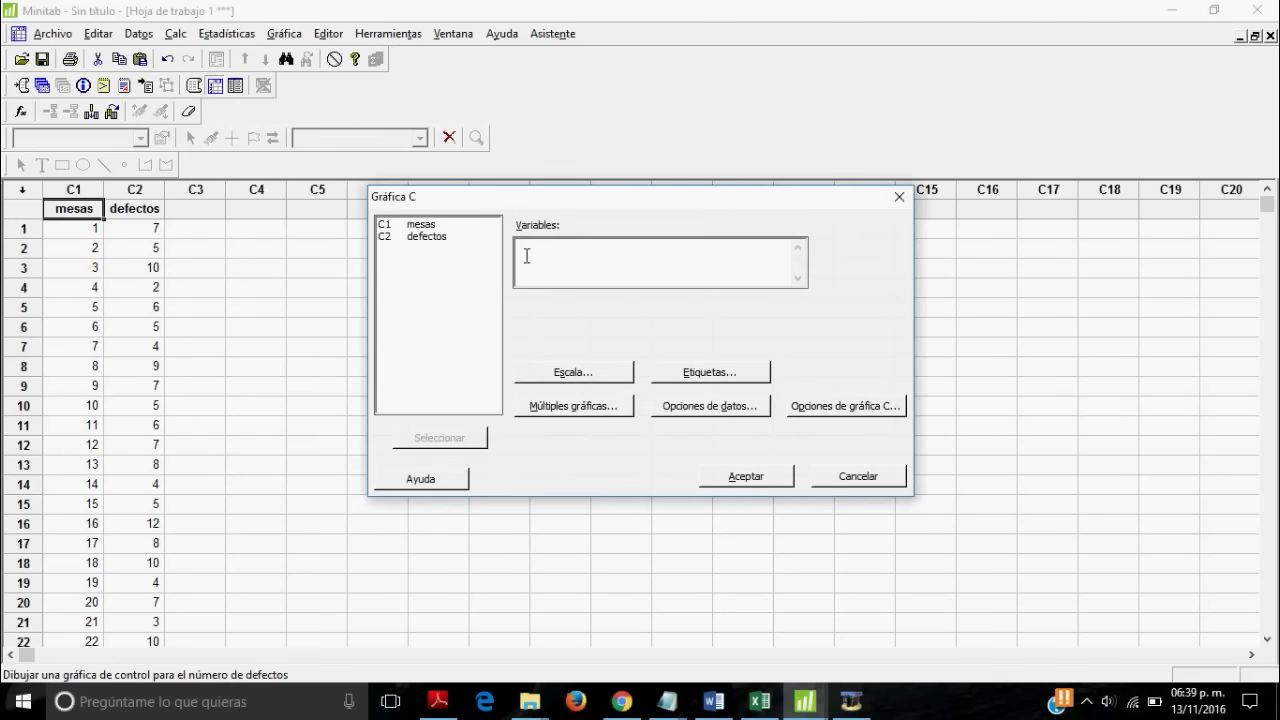
click(437, 244)
double_click(437, 244)
- Confirm the C chart dialog so Minitab draws the C chart of defectos
click(748, 478)
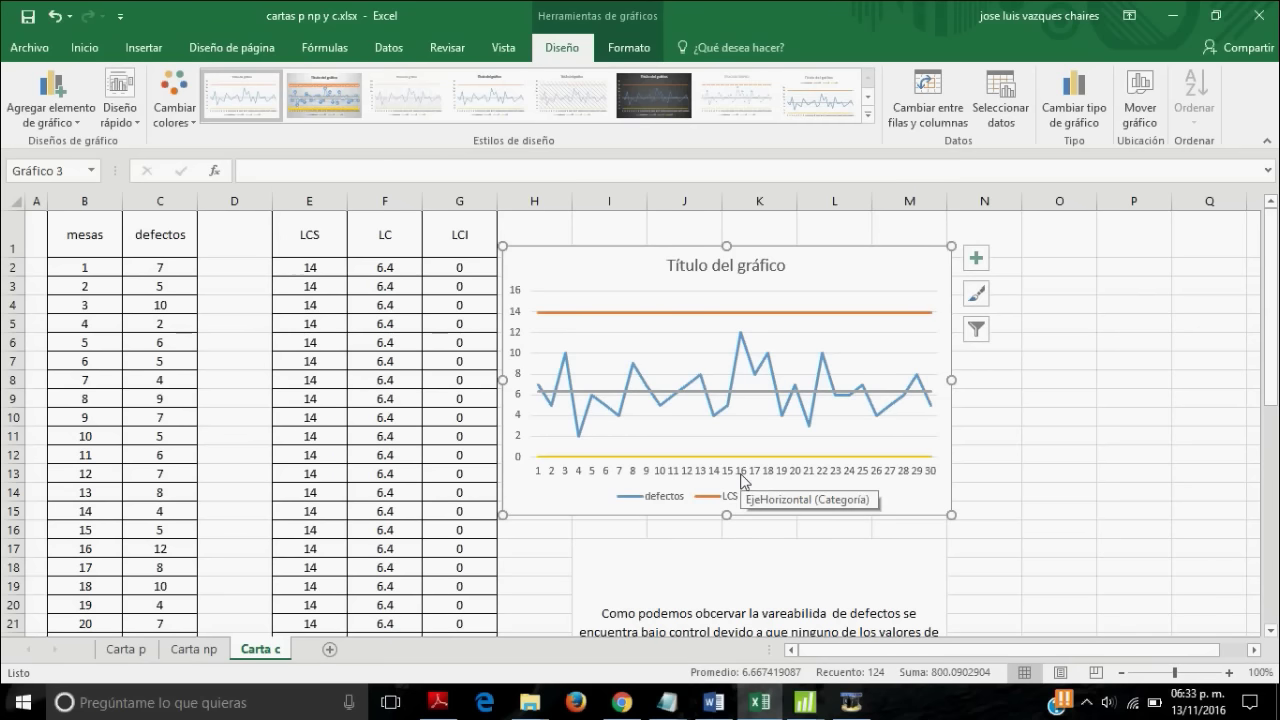
key(Escape)
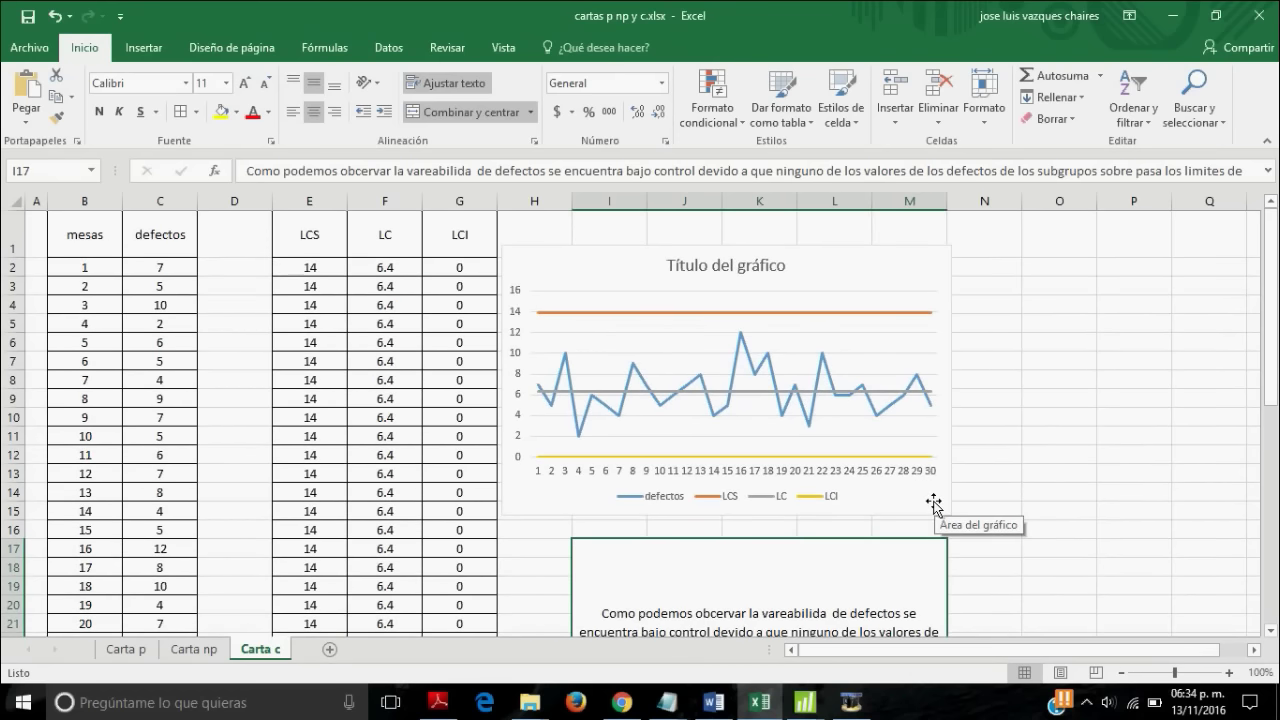
scroll(693, 392, down, 1)
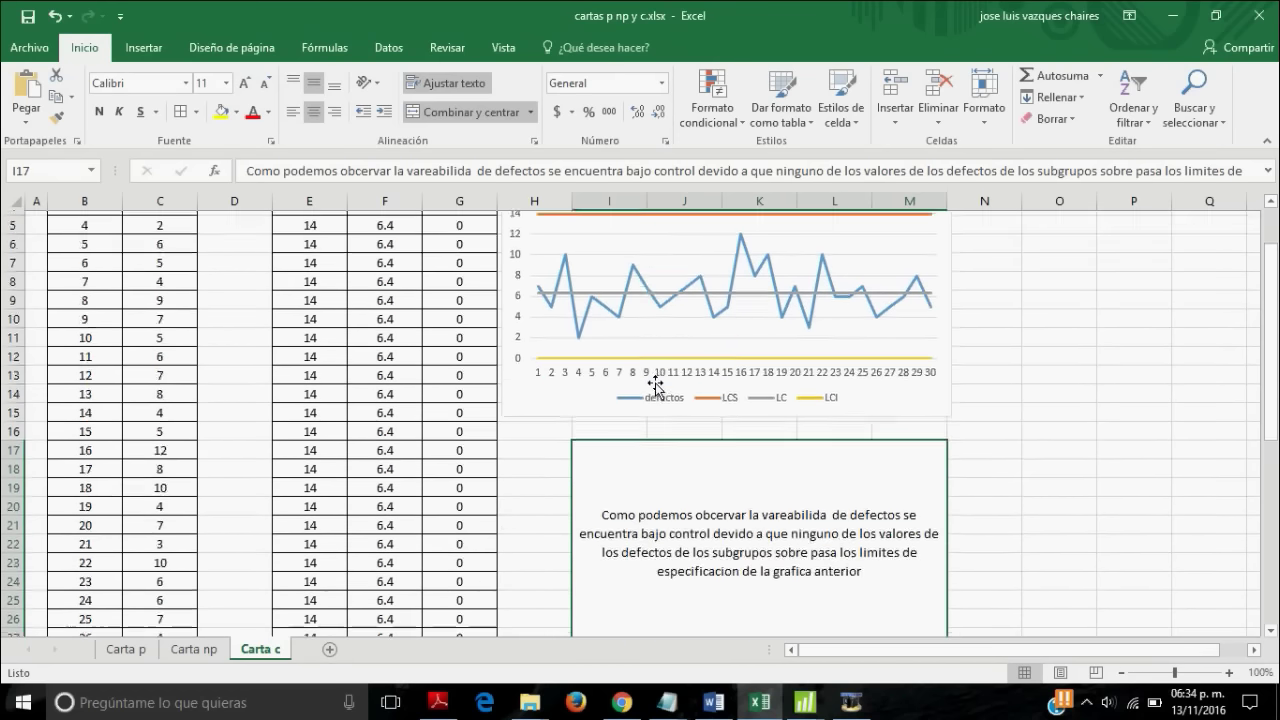
scroll(660, 385, down, 1)
scroll(655, 381, down, 3)
scroll(655, 381, down, 3)
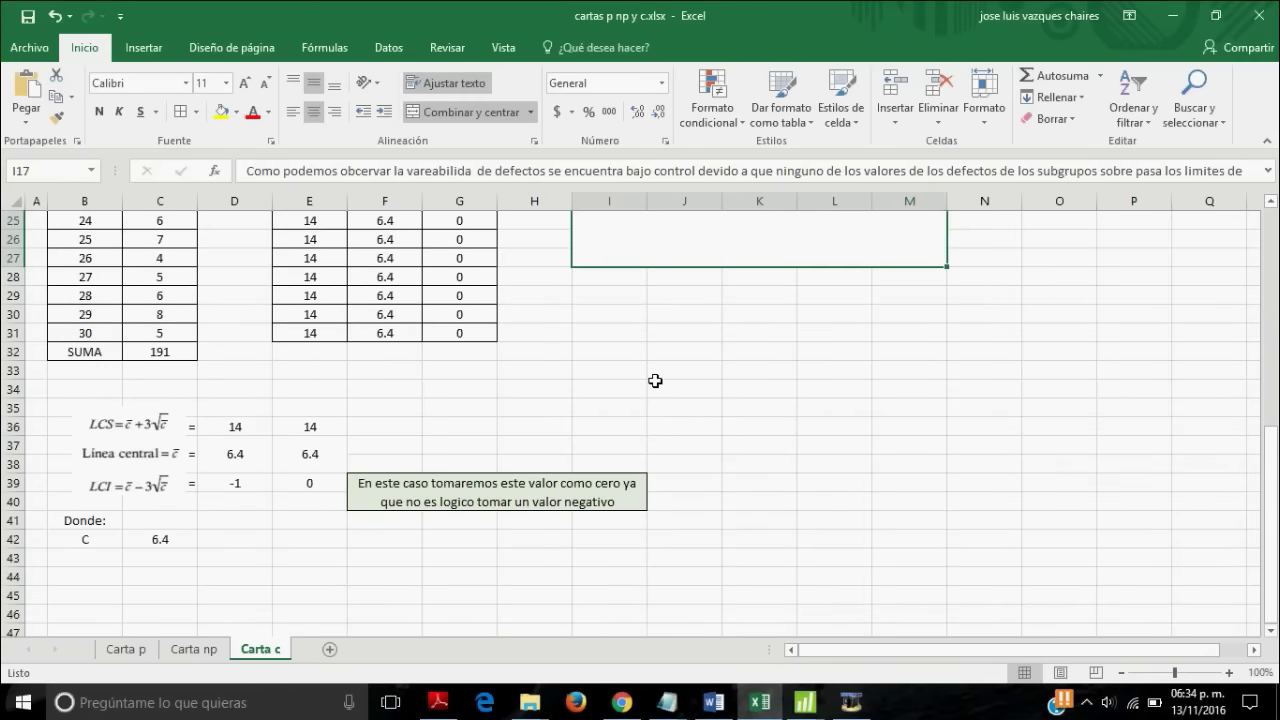